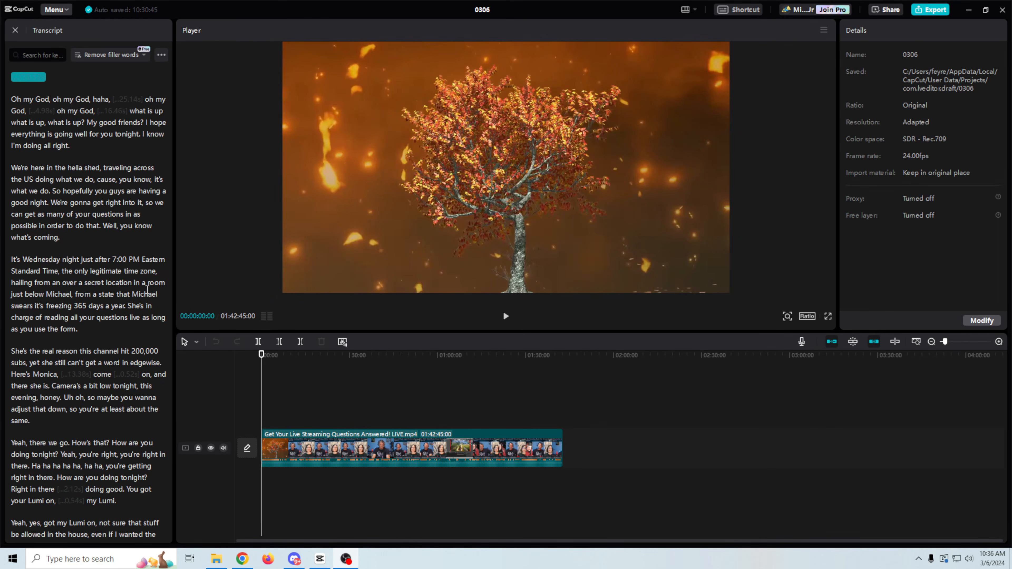
pyautogui.scroll(-3, 107, 296)
pyautogui.scroll(3, 78, 315)
pyautogui.scroll(-15, 79, 315)
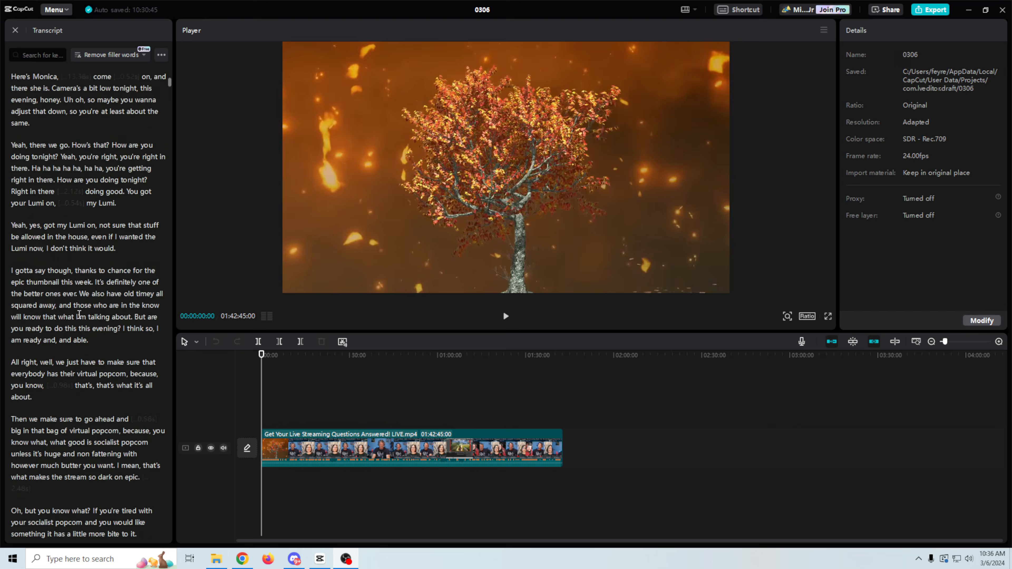
pyautogui.scroll(-15, 79, 315)
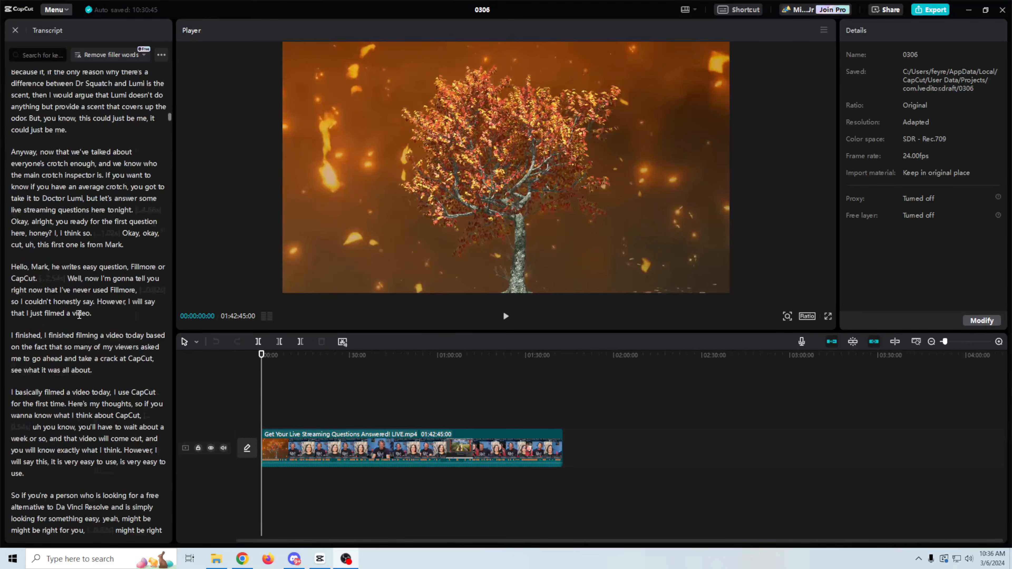
pyautogui.moveTo(169, 129); pyautogui.dragTo(168, 120)
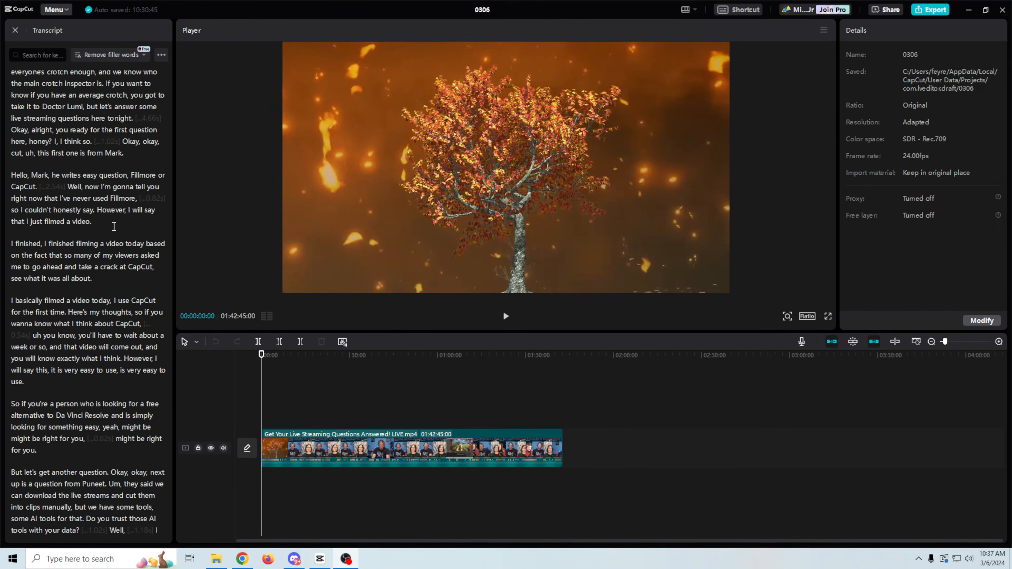
pyautogui.scroll(15, 116, 249)
pyautogui.scroll(15, 116, 249)
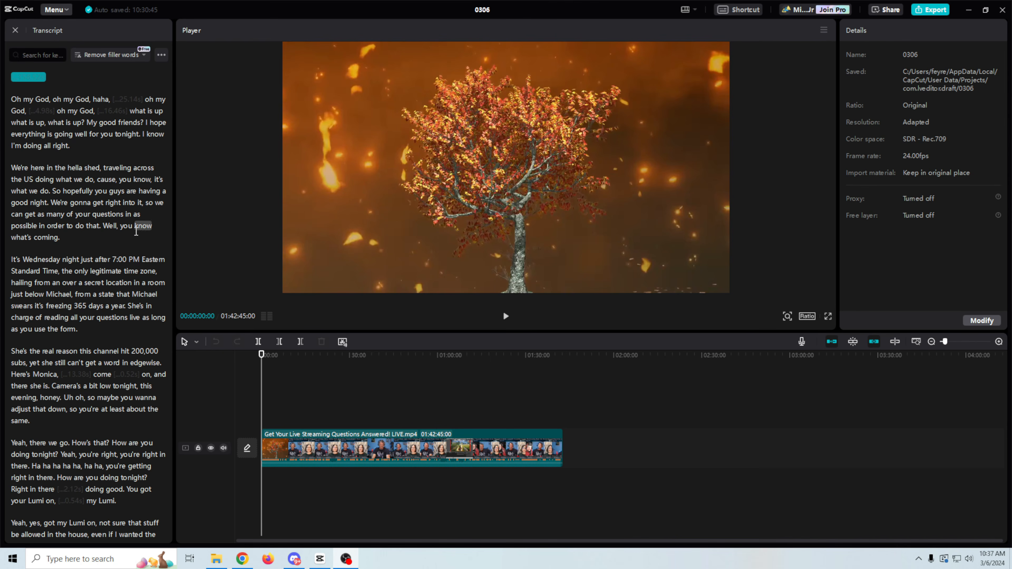
pyautogui.scroll(-2, 137, 231)
pyautogui.scroll(-1, 136, 231)
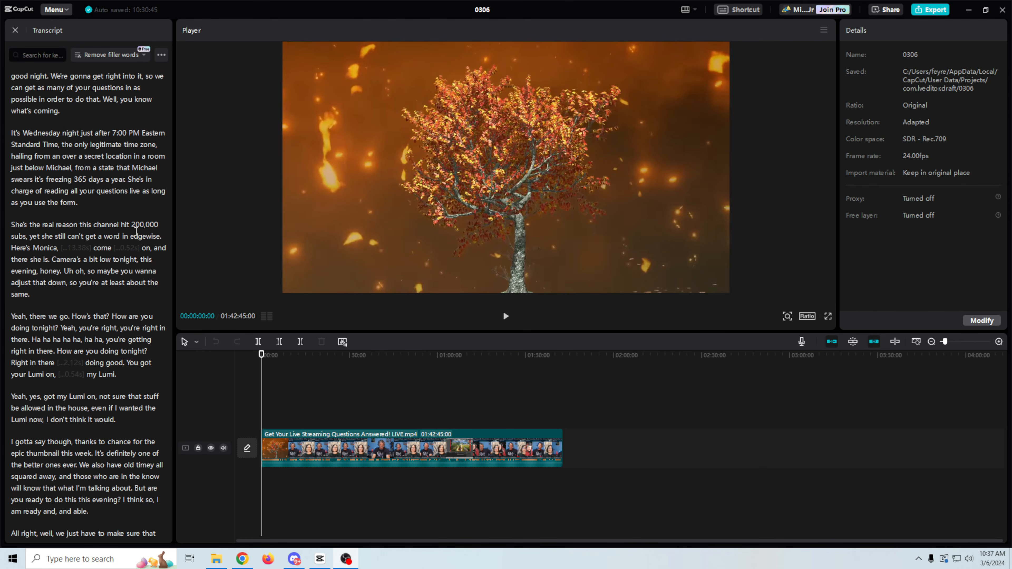
pyautogui.scroll(2, 52, 276)
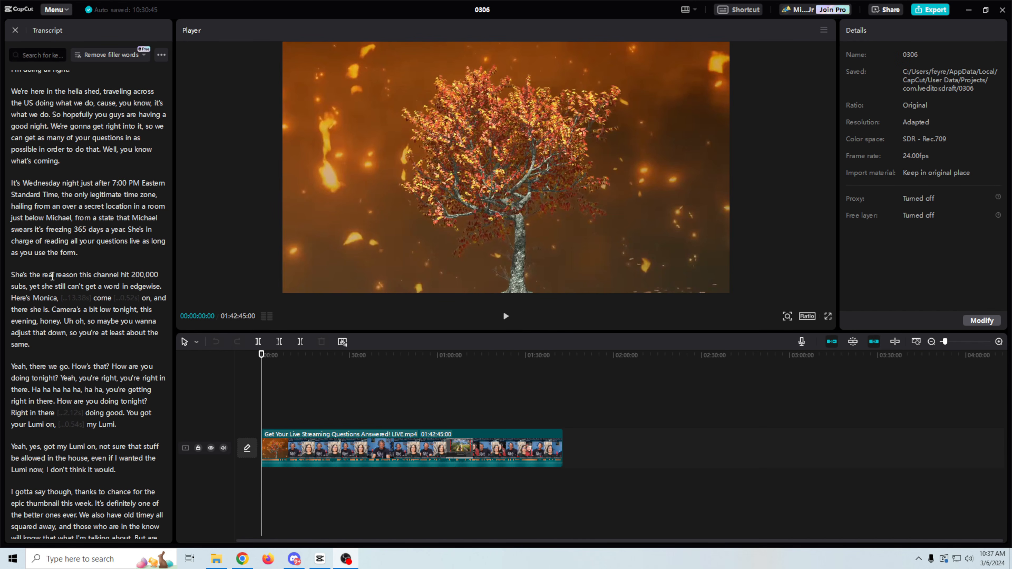
pyautogui.scroll(-9, 47, 371)
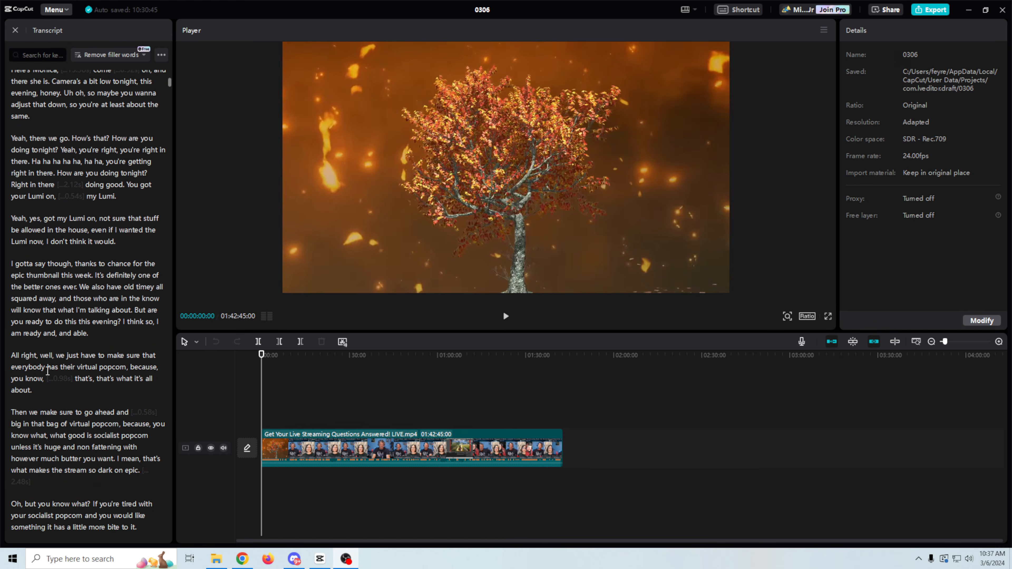
pyautogui.scroll(-6, 47, 371)
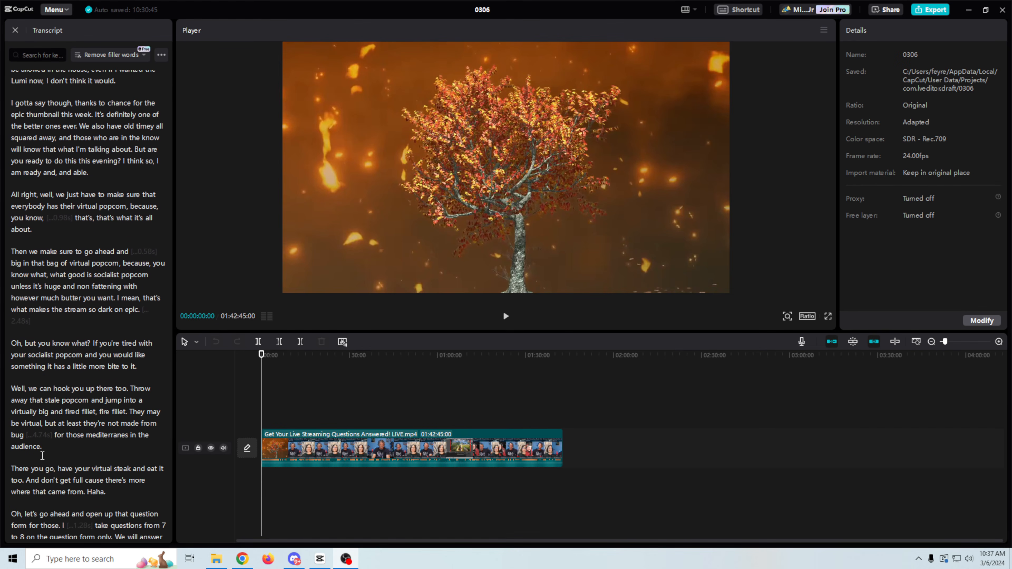
pyautogui.scroll(-4, 78, 453)
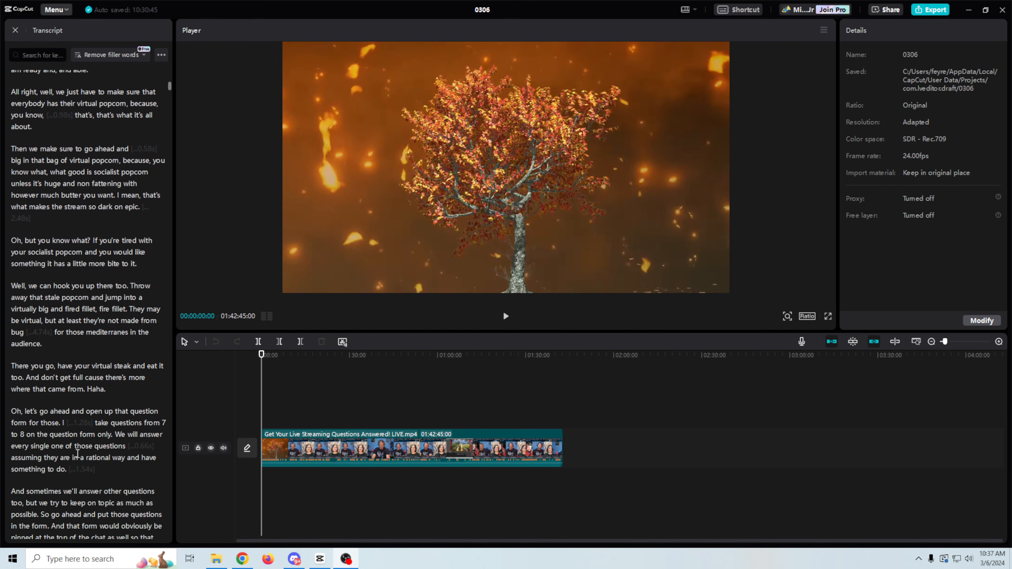
pyautogui.scroll(-5, 77, 453)
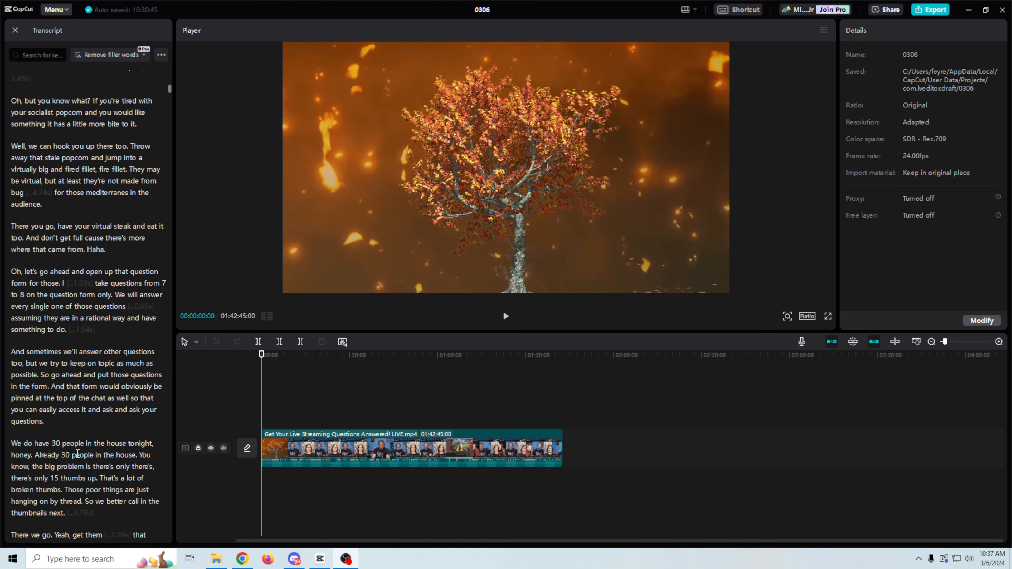
pyautogui.scroll(-15, 78, 454)
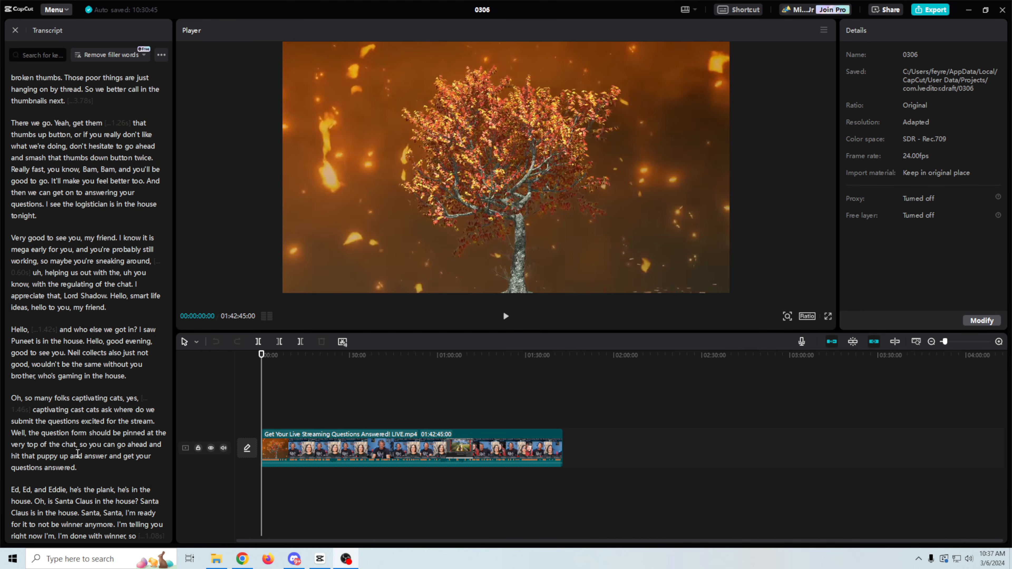
pyautogui.scroll(-5, 48, 351)
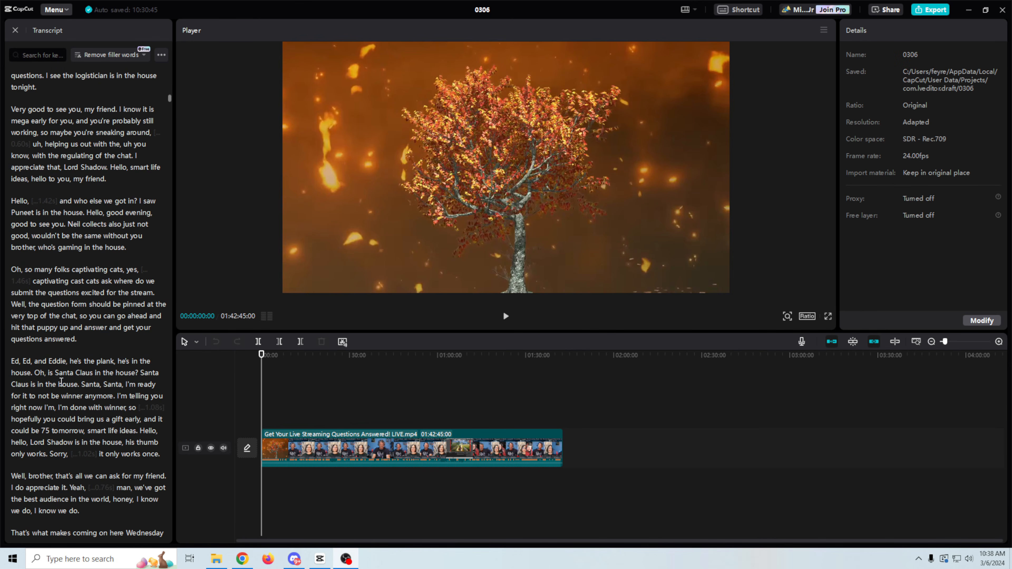
pyautogui.scroll(-10, 56, 395)
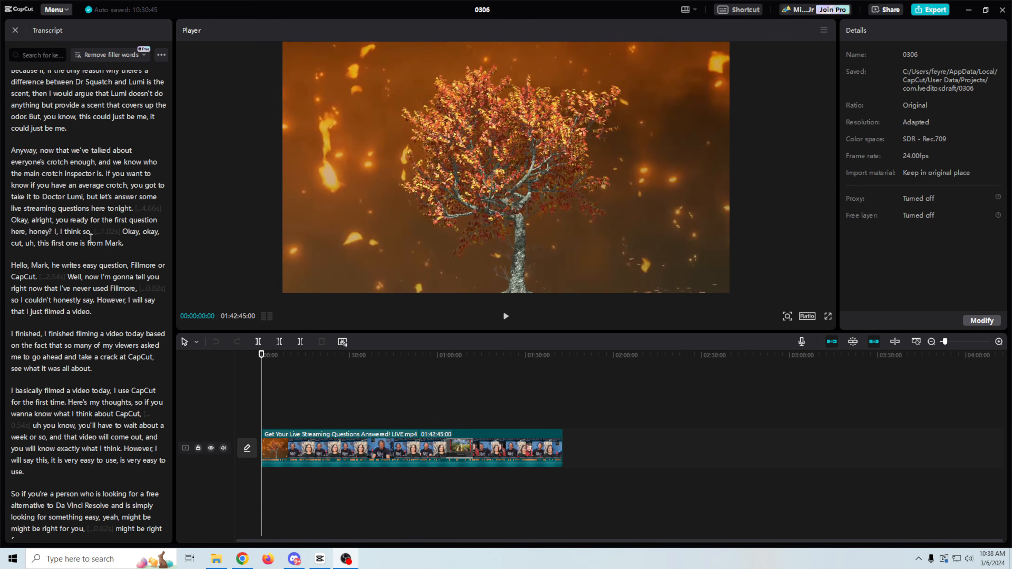
# Step: Cut the livestream's first 13:41 so it starts just before the first viewer question
pyautogui.click(35, 243)
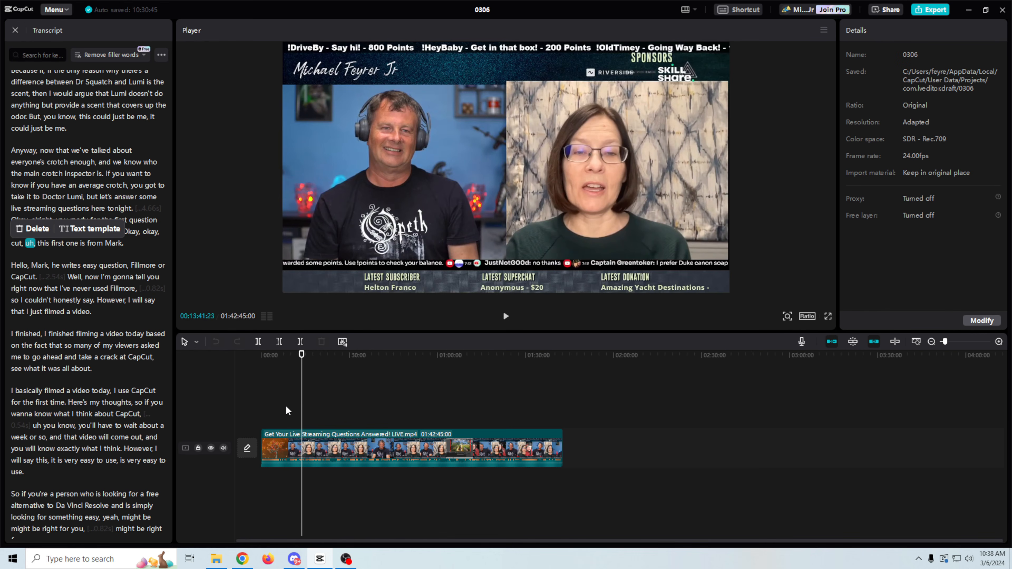
pyautogui.press('b')
pyautogui.click(301, 449)
pyautogui.rightClick(279, 452)
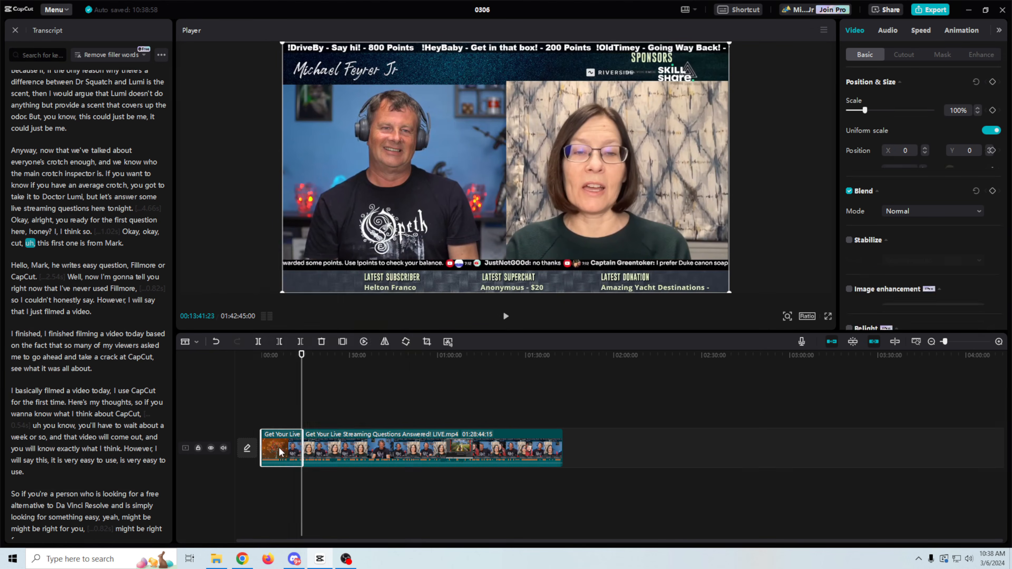
pyautogui.click(295, 280)
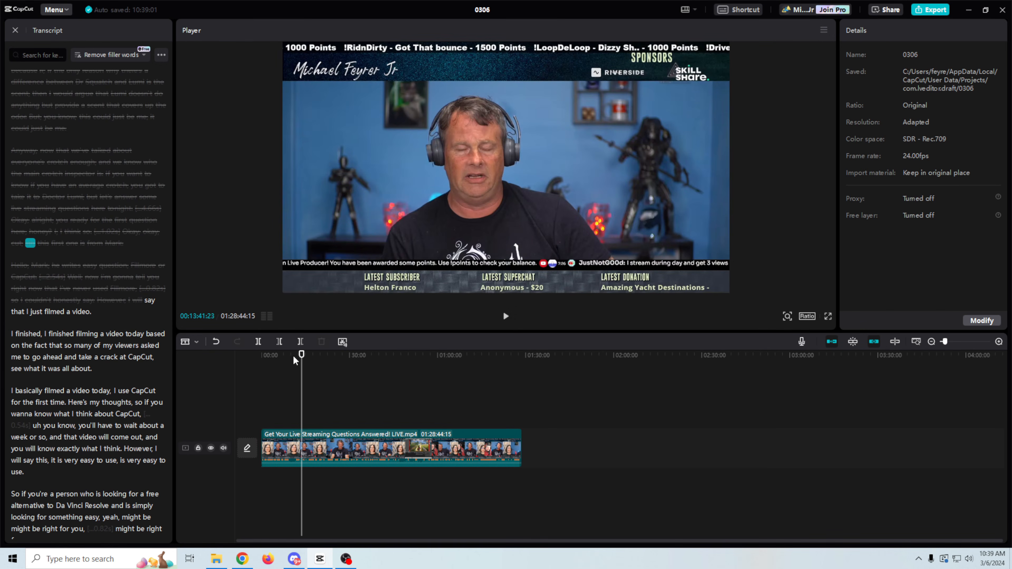
pyautogui.moveTo(302, 355); pyautogui.dragTo(263, 364)
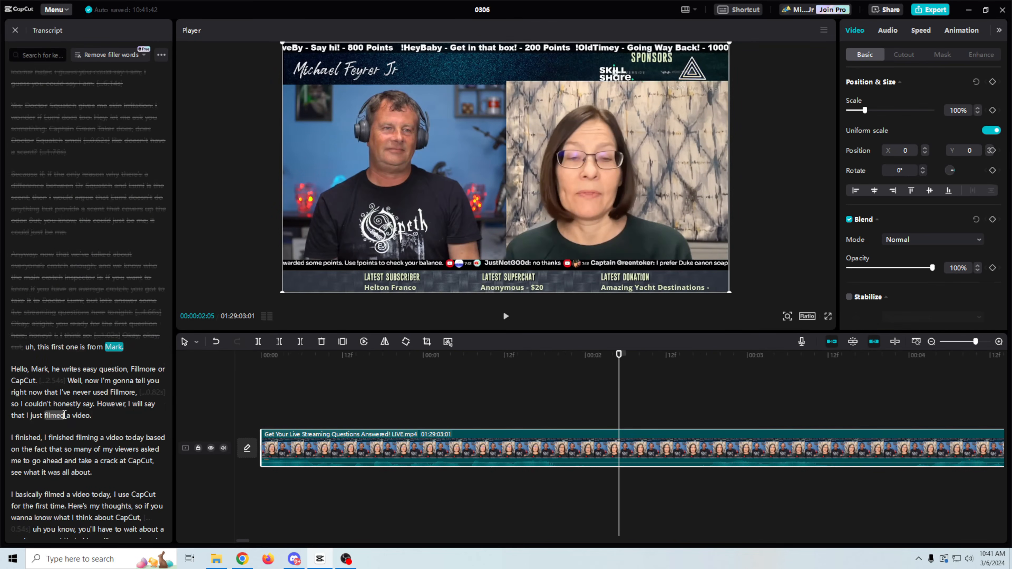
# Step: Locate the word 'let's' in the transcript, where the next question begins
pyautogui.scroll(-5, 65, 410)
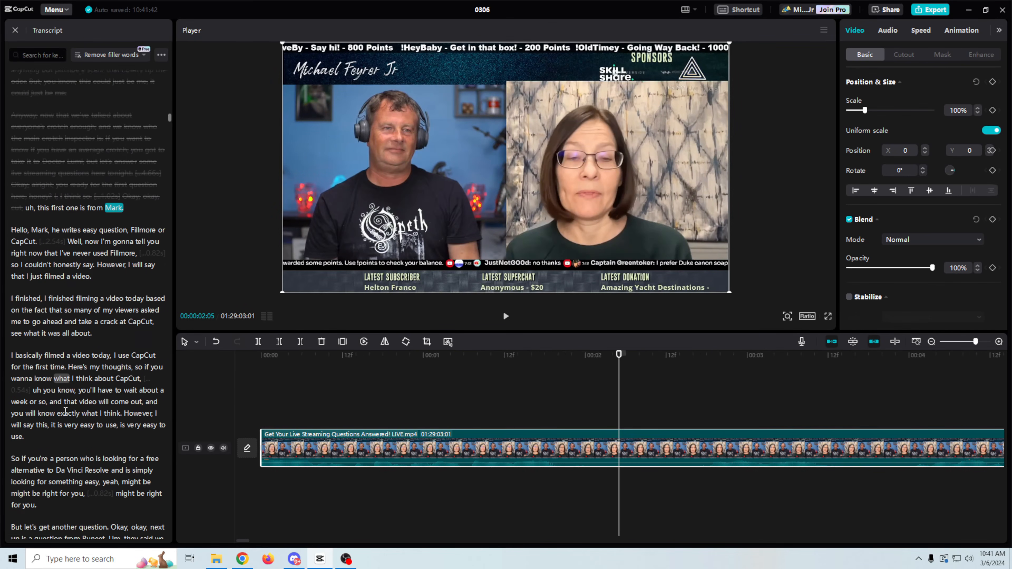
pyautogui.scroll(-1, 65, 411)
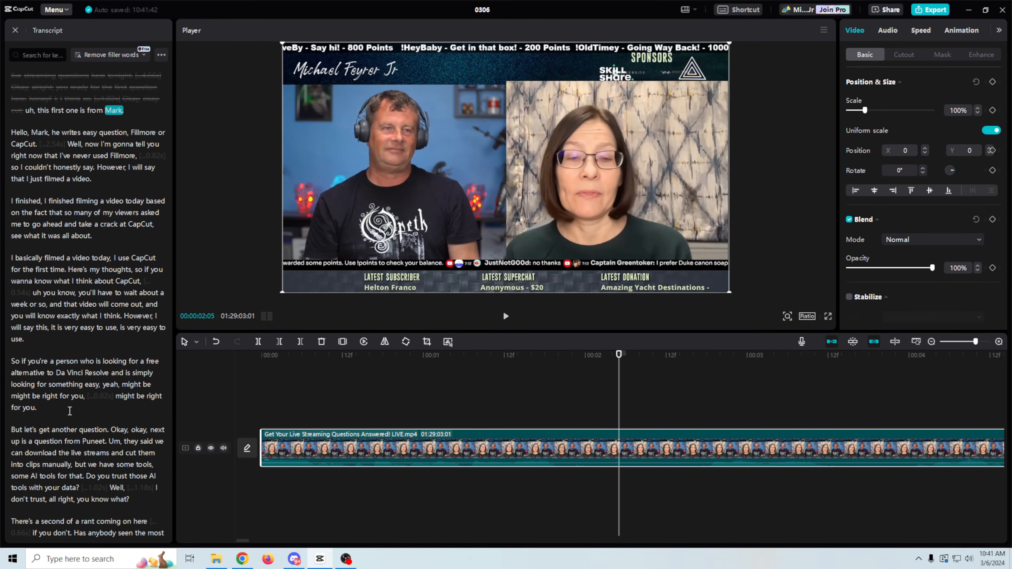
pyautogui.scroll(-1, 70, 410)
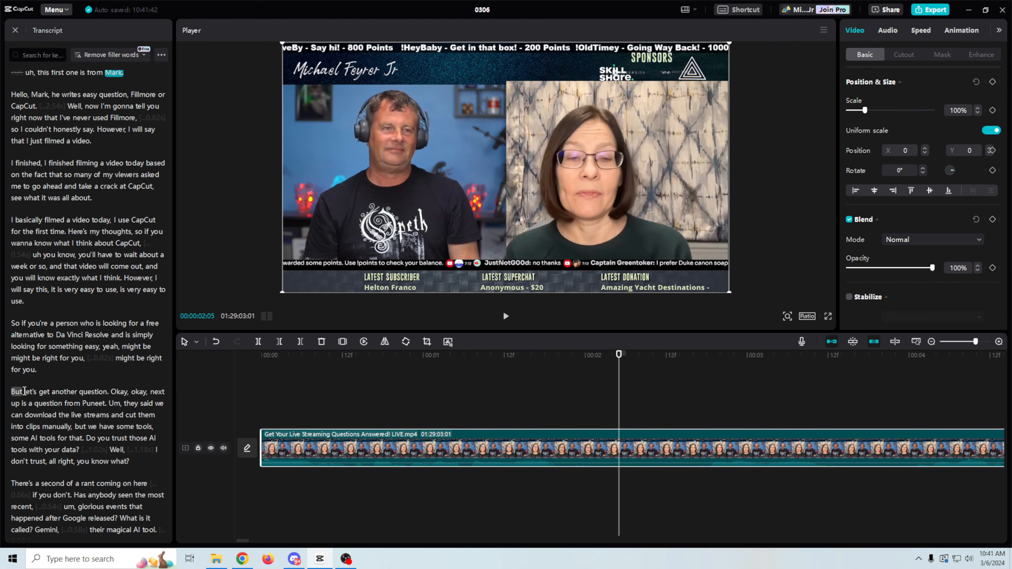
pyautogui.click(24, 392)
pyautogui.moveTo(975, 342); pyautogui.dragTo(961, 345)
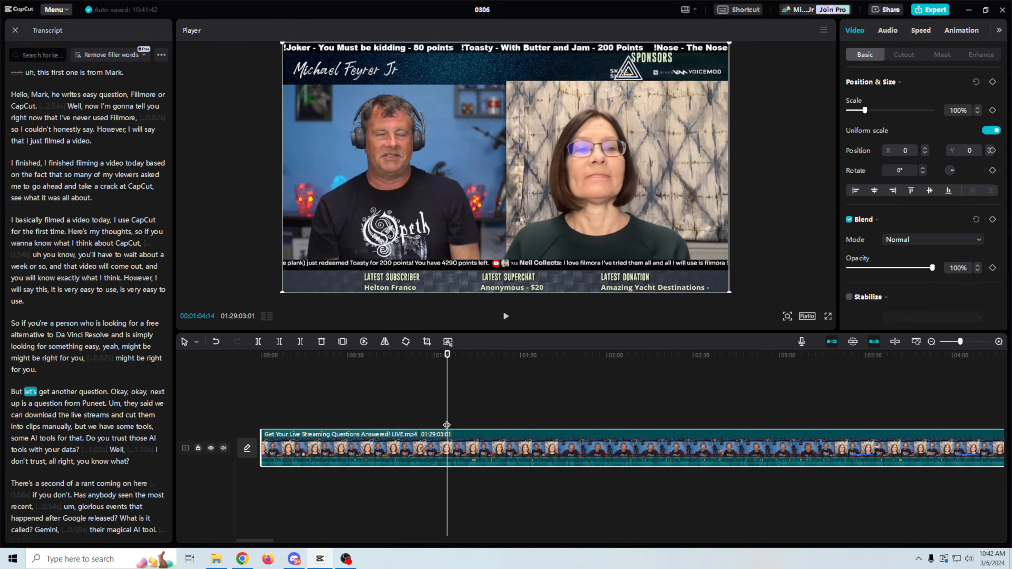
pyautogui.scroll(1, 90, 270)
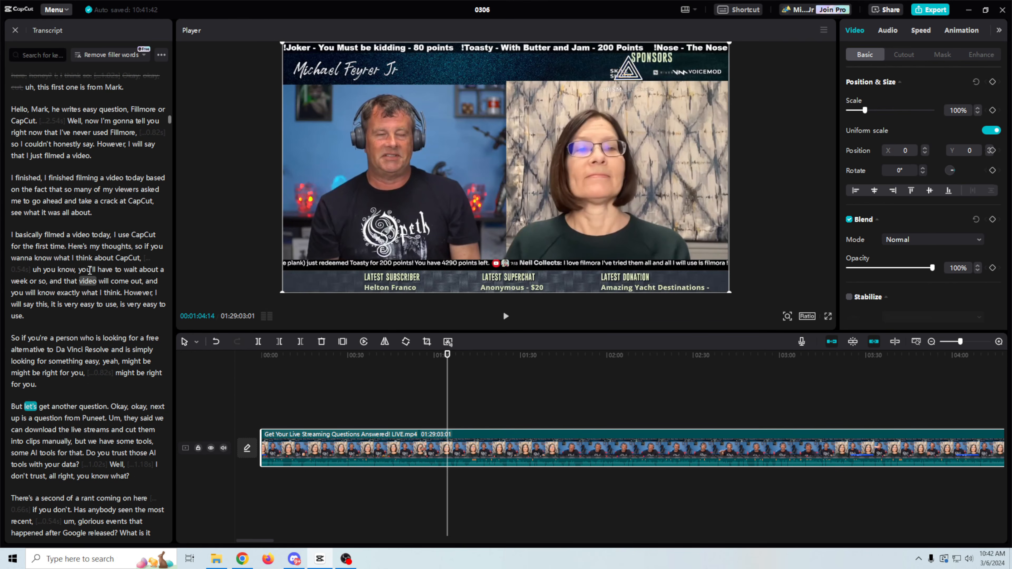
pyautogui.scroll(-1, 90, 270)
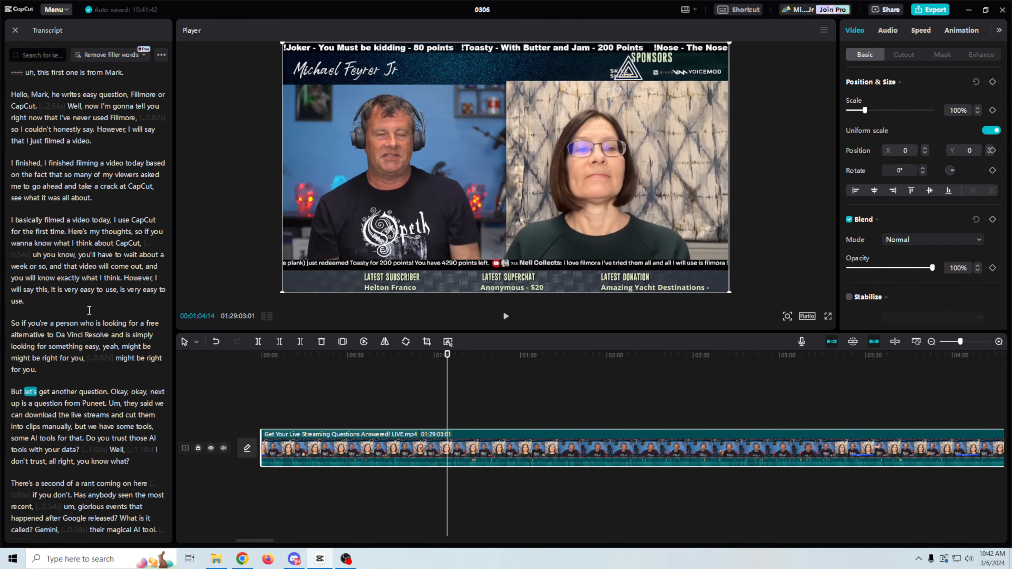
pyautogui.click(30, 392)
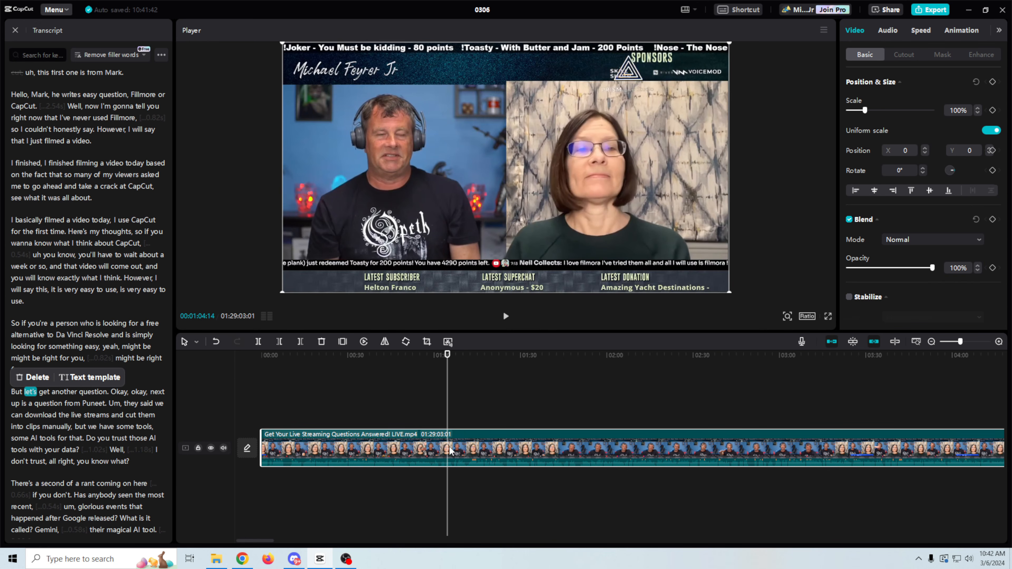
# Step: Split the livestream clip at 00:01:04:14, just before 'let's get another question'
pyautogui.moveTo(961, 342); pyautogui.dragTo(973, 343)
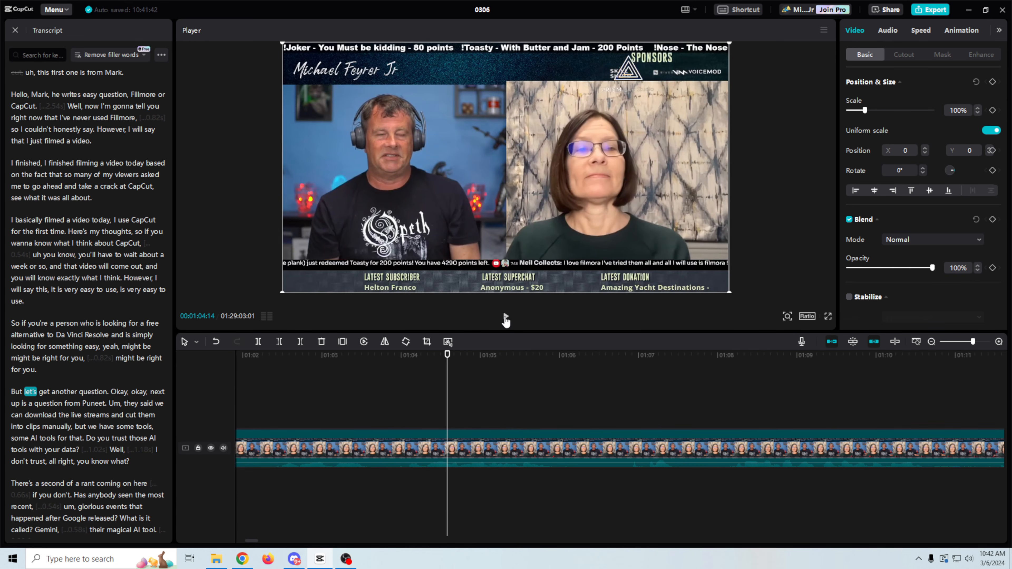
pyautogui.click(506, 318)
pyautogui.click(506, 318)
pyautogui.click(444, 448)
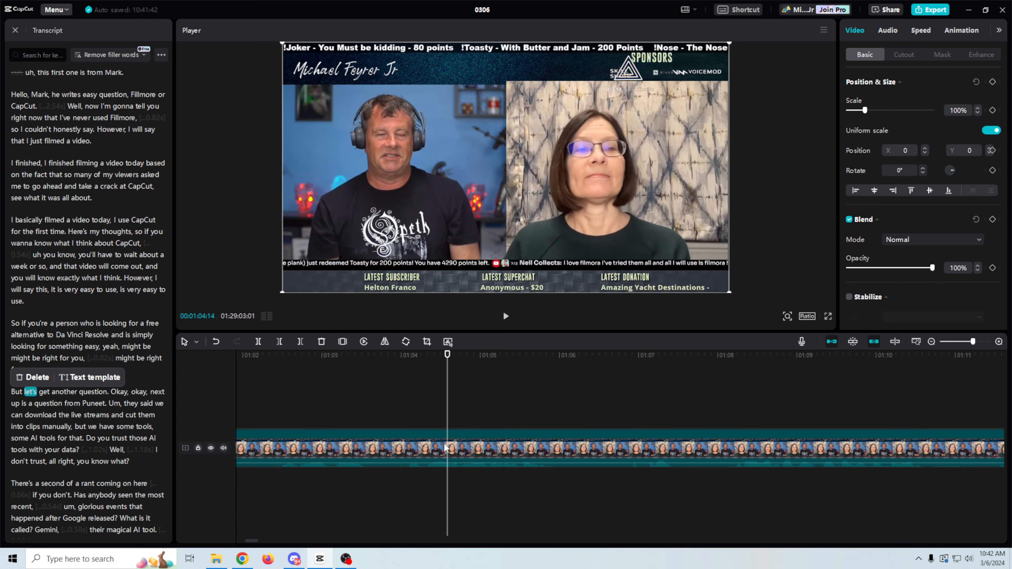
pyautogui.press('b')
pyautogui.click(447, 453)
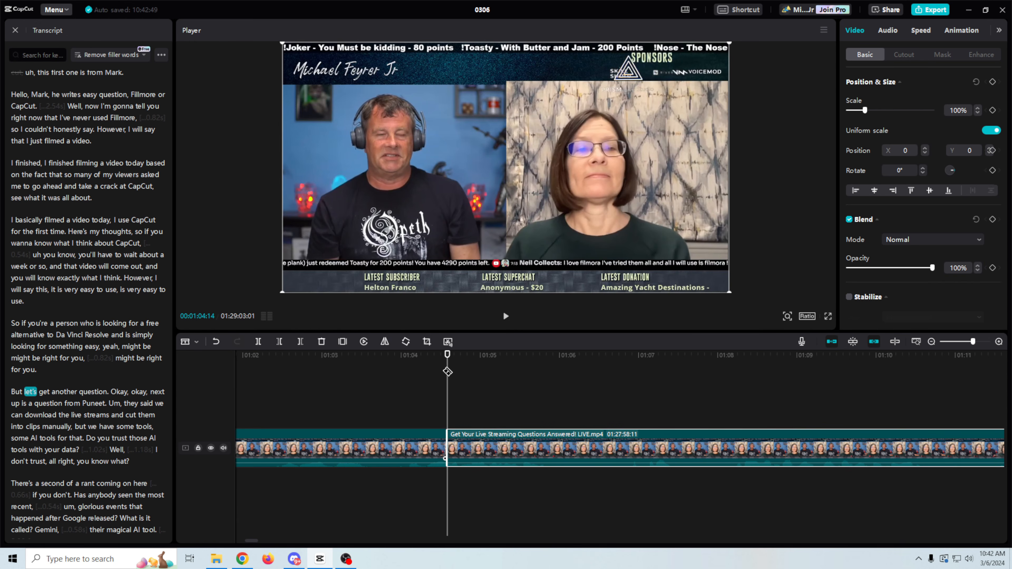
# Step: Split the livestream clip at the word 'hello', found via the transcript search for 'question'
pyautogui.scroll(-15, 109, 394)
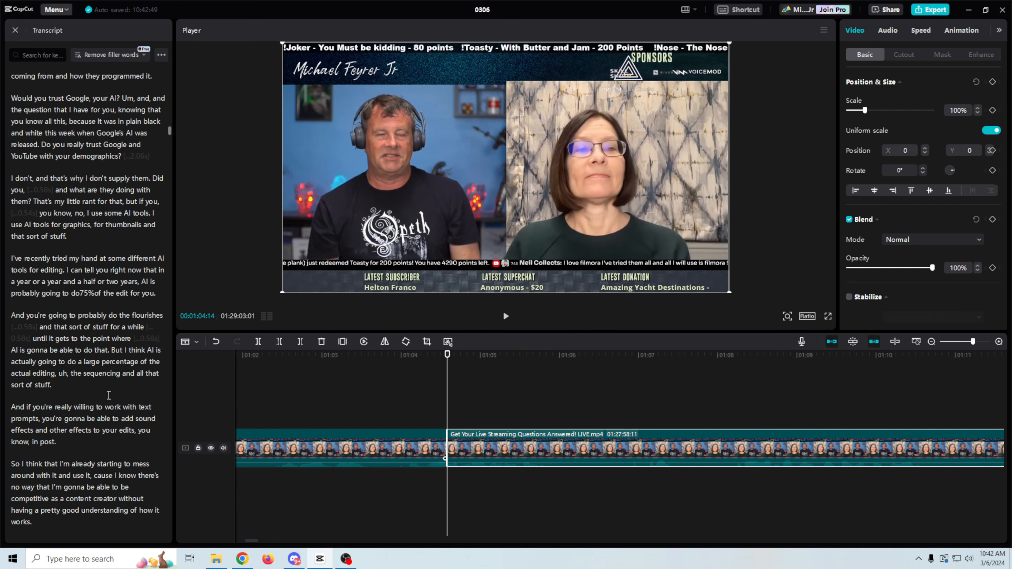
pyautogui.scroll(10, 109, 392)
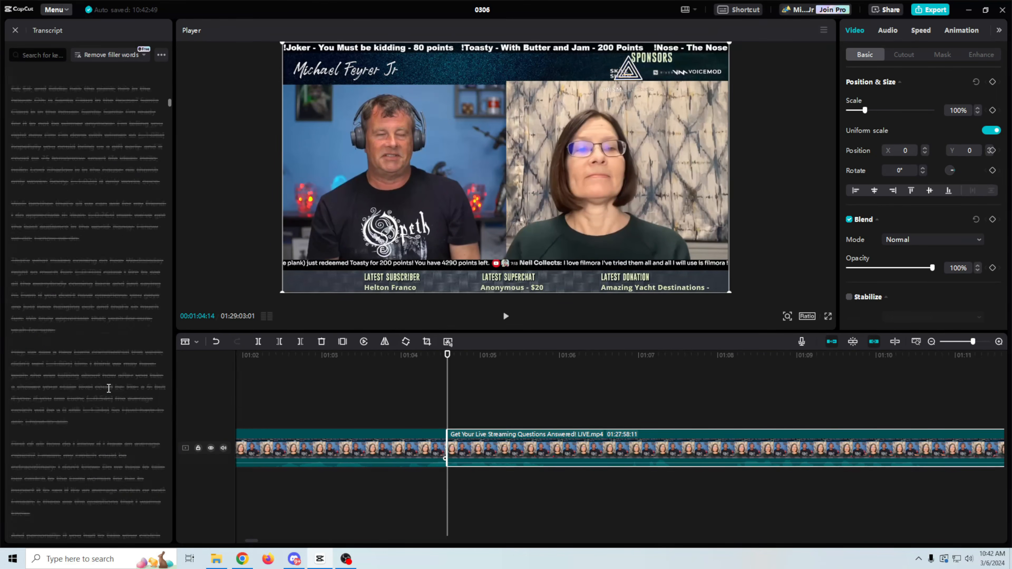
pyautogui.scroll(10, 108, 387)
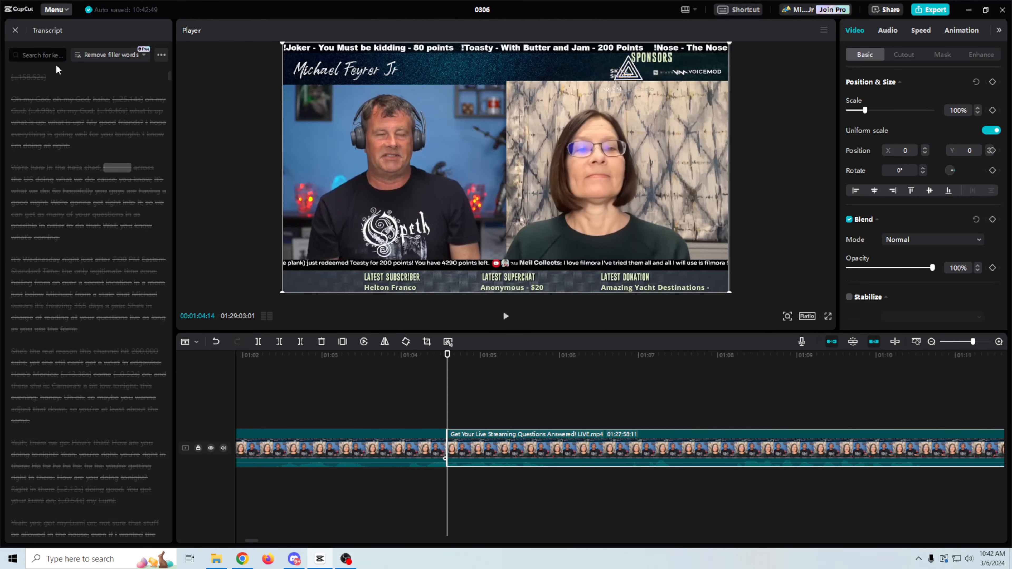
pyautogui.moveTo(93, 215); pyautogui.dragTo(122, 212)
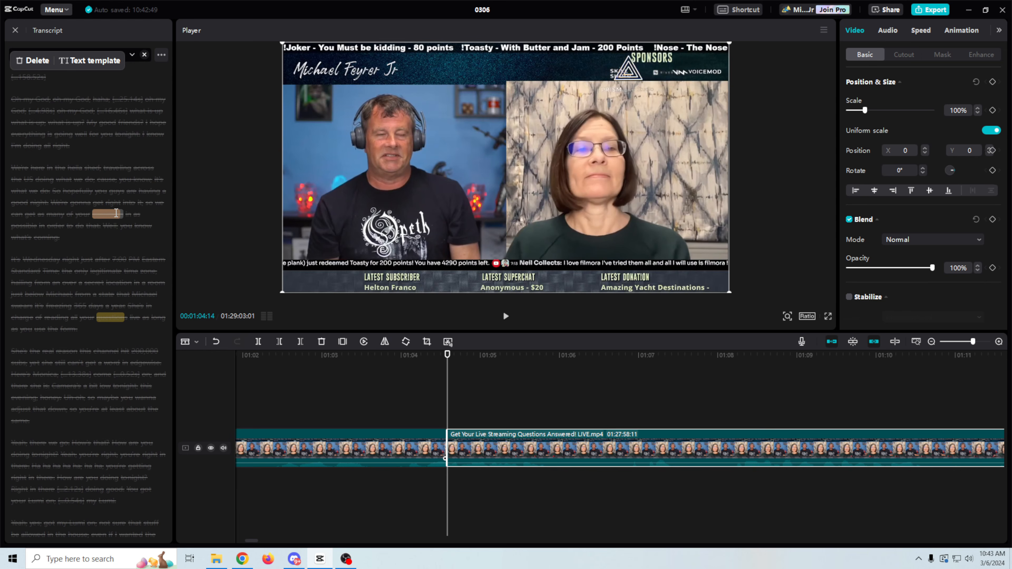
pyautogui.scroll(-14, 77, 320)
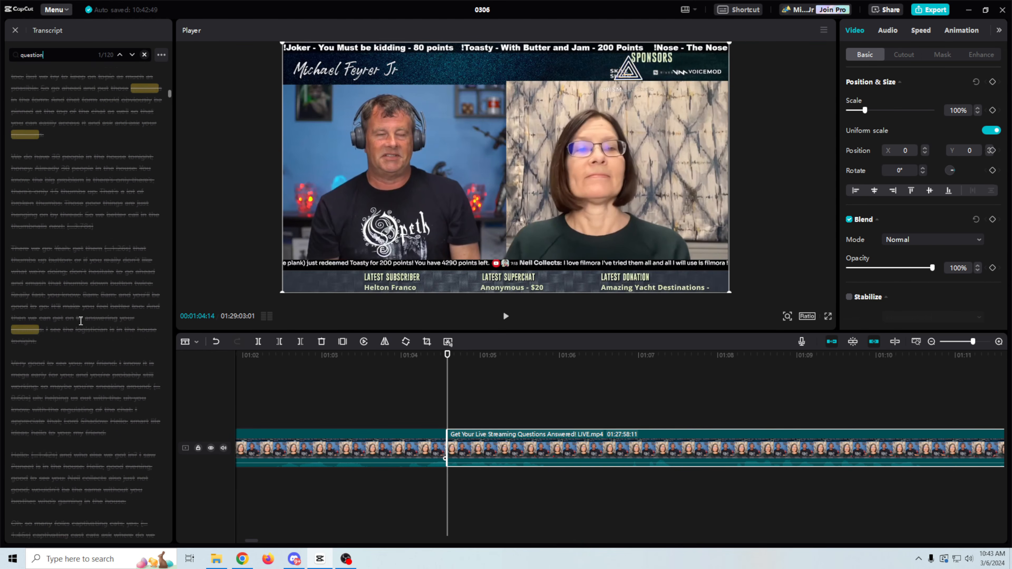
pyautogui.scroll(-15, 81, 321)
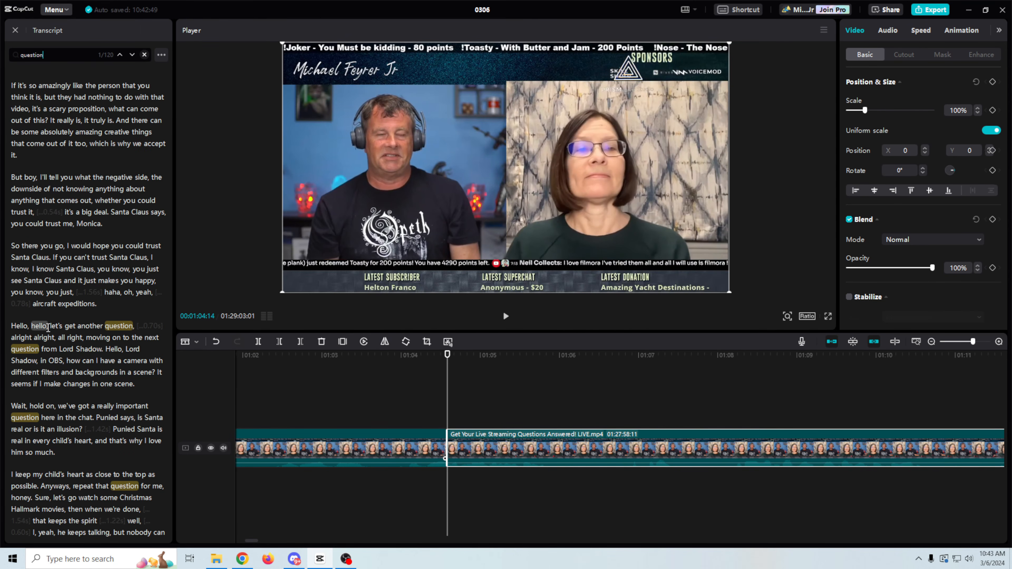
pyautogui.click(48, 328)
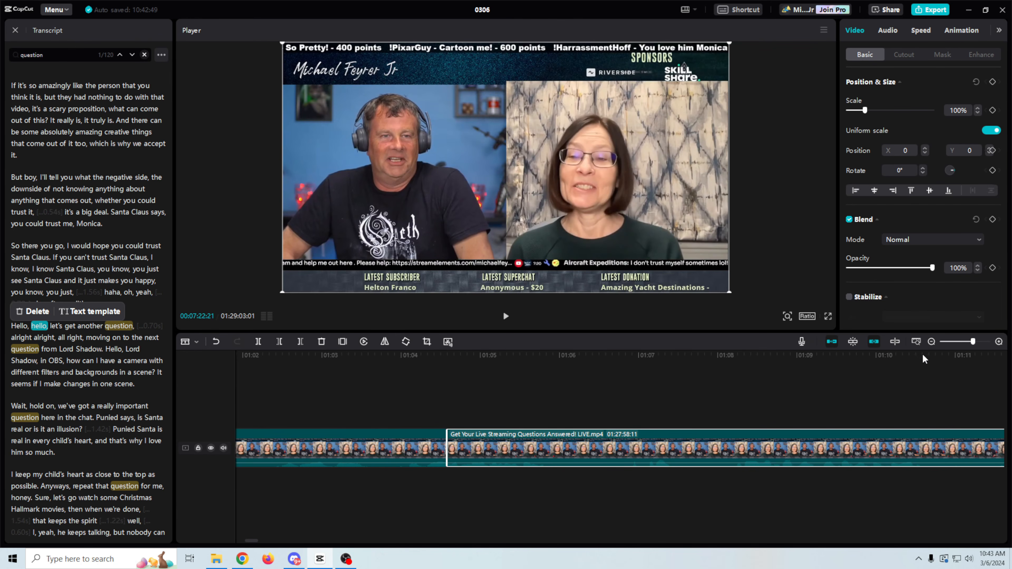
pyautogui.hotkey('ctrl', 'b')
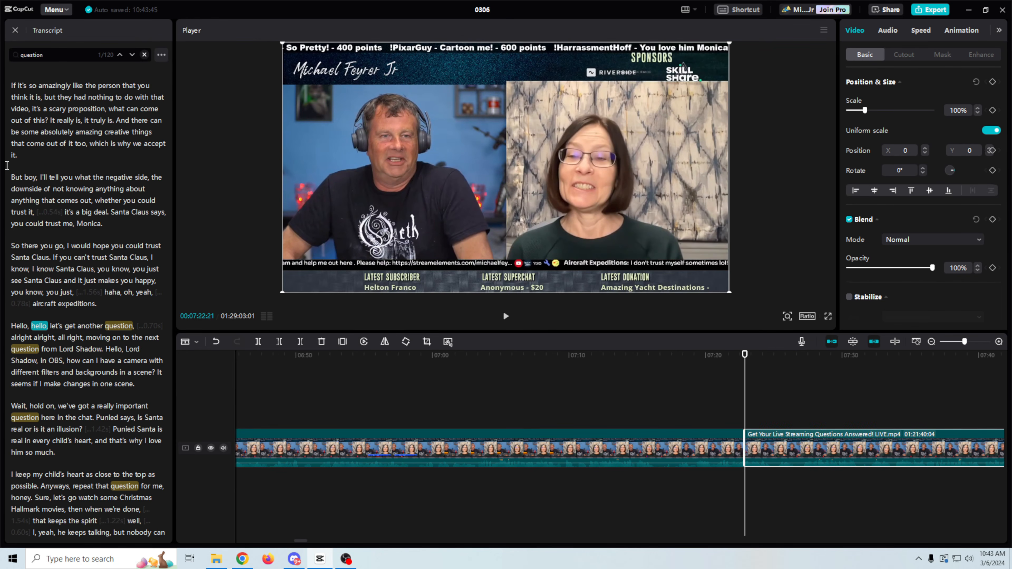
# Step: Delete the transcript passage from 'It's an amazing tool' through 'aircraft expeditions' and play back the cut
pyautogui.scroll(6, 15, 172)
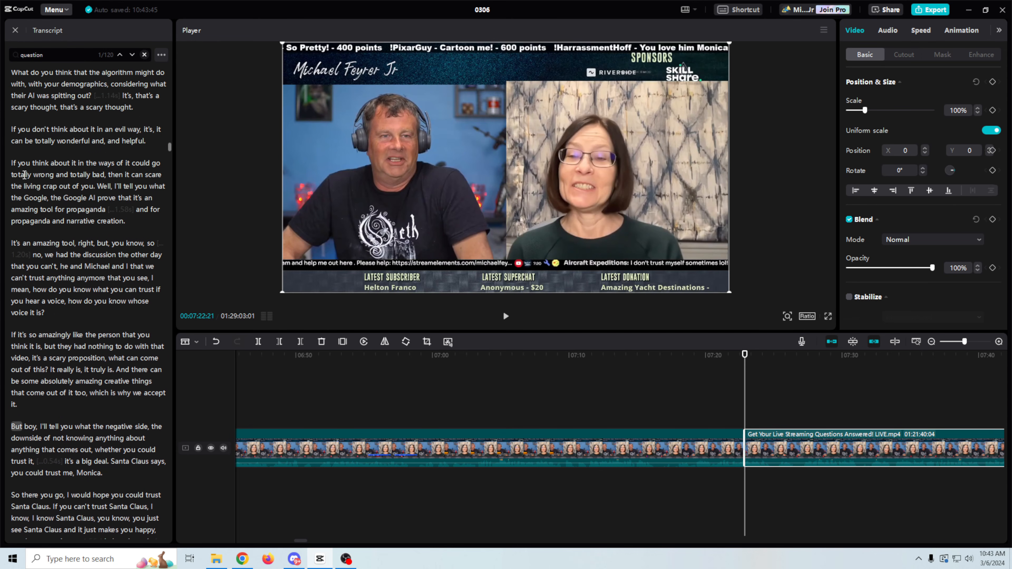
pyautogui.scroll(-1, 24, 175)
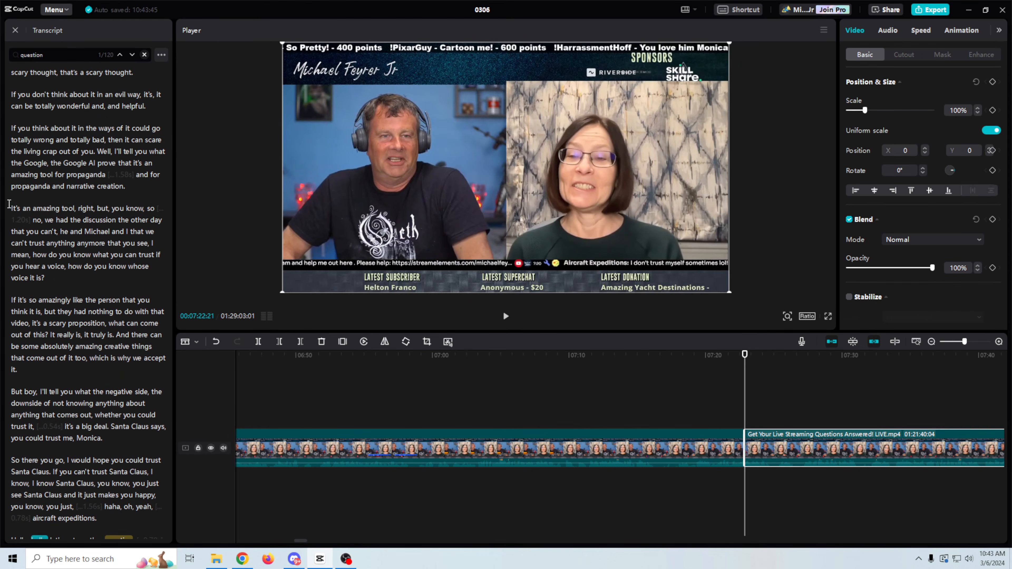
pyautogui.moveTo(8, 204); pyautogui.dragTo(100, 518)
pyautogui.scroll(-2, 132, 444)
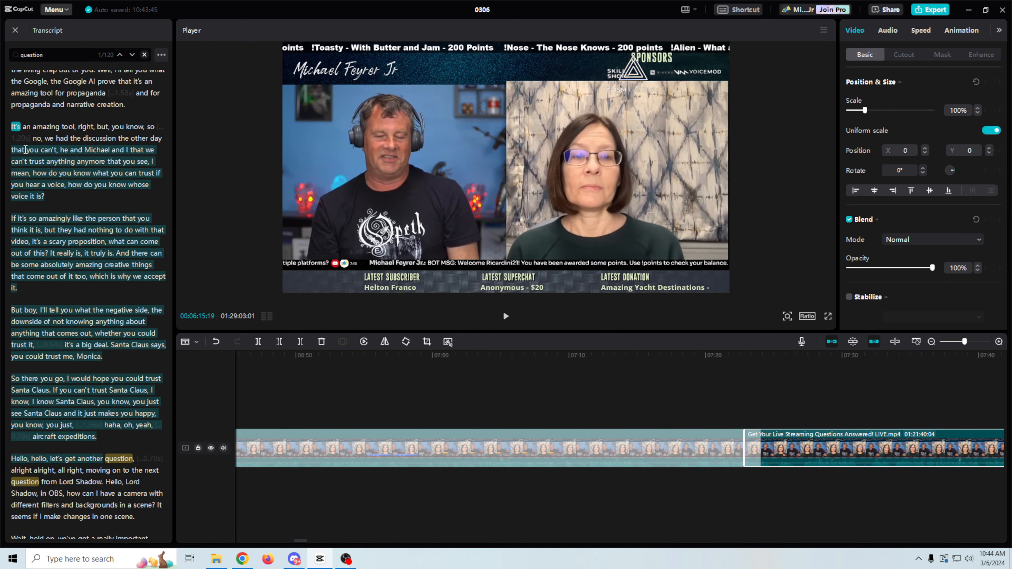
pyautogui.moveTo(13, 134); pyautogui.dragTo(14, 128)
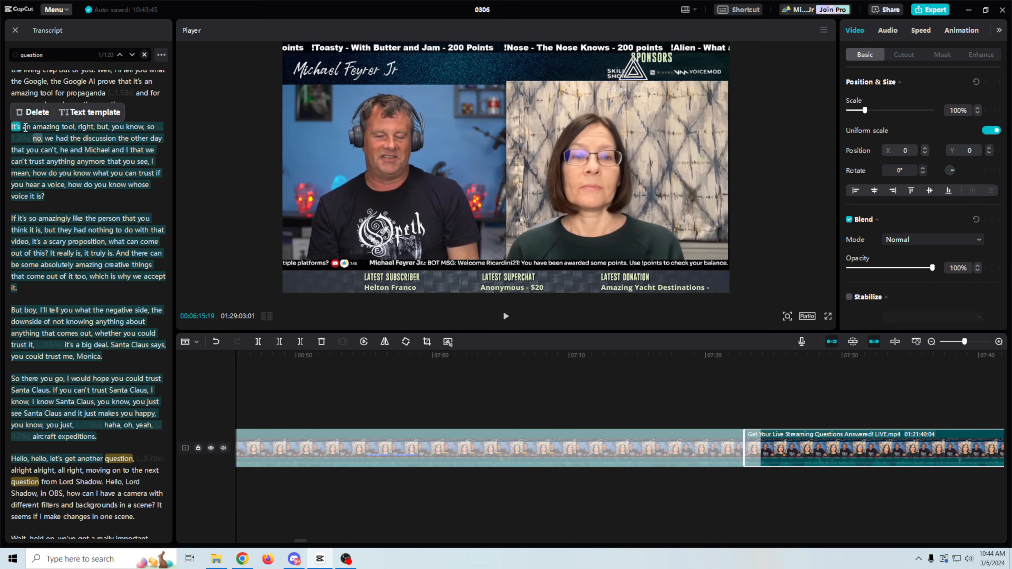
pyautogui.click(25, 112)
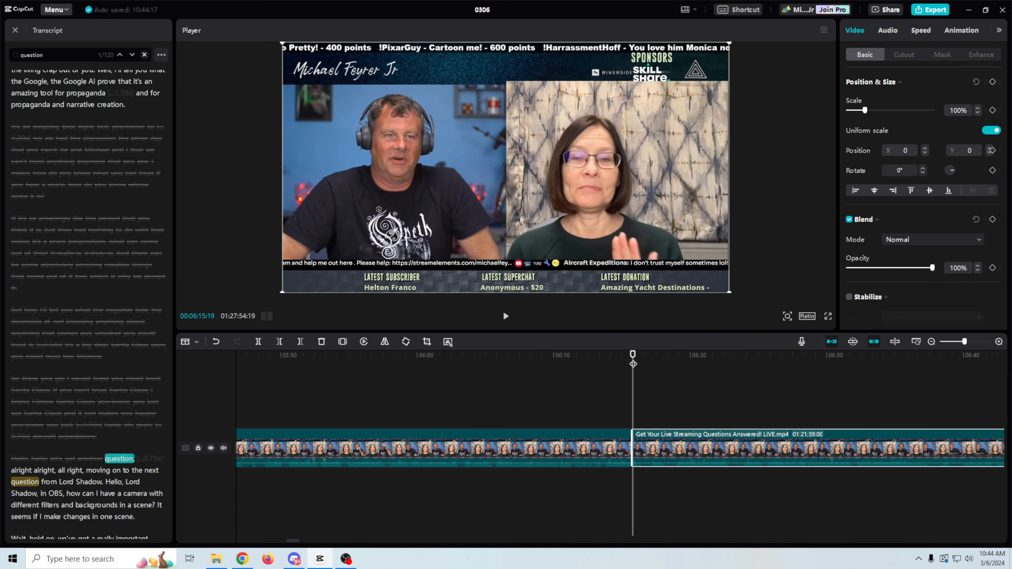
pyautogui.click(587, 362)
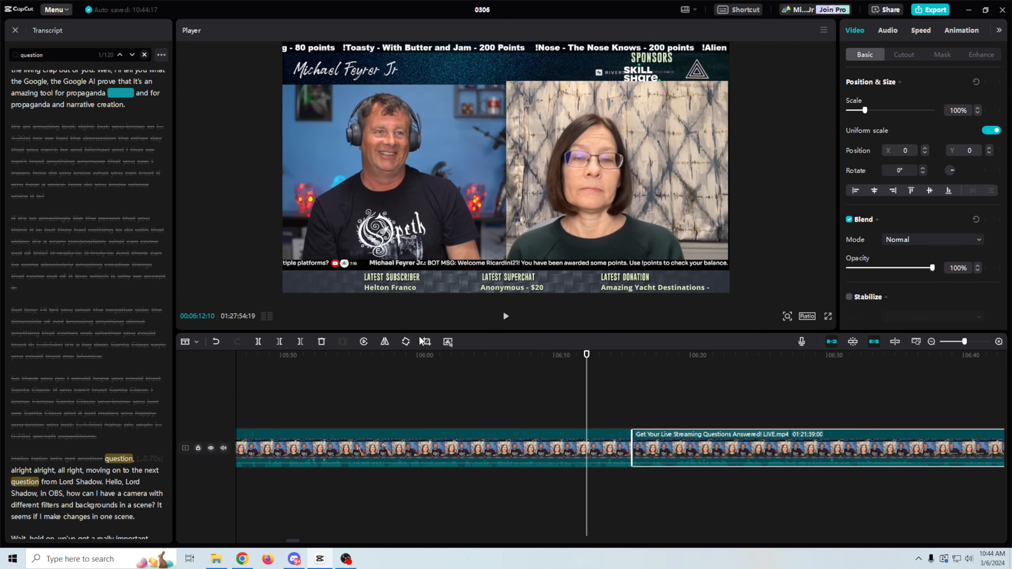
pyautogui.click(506, 317)
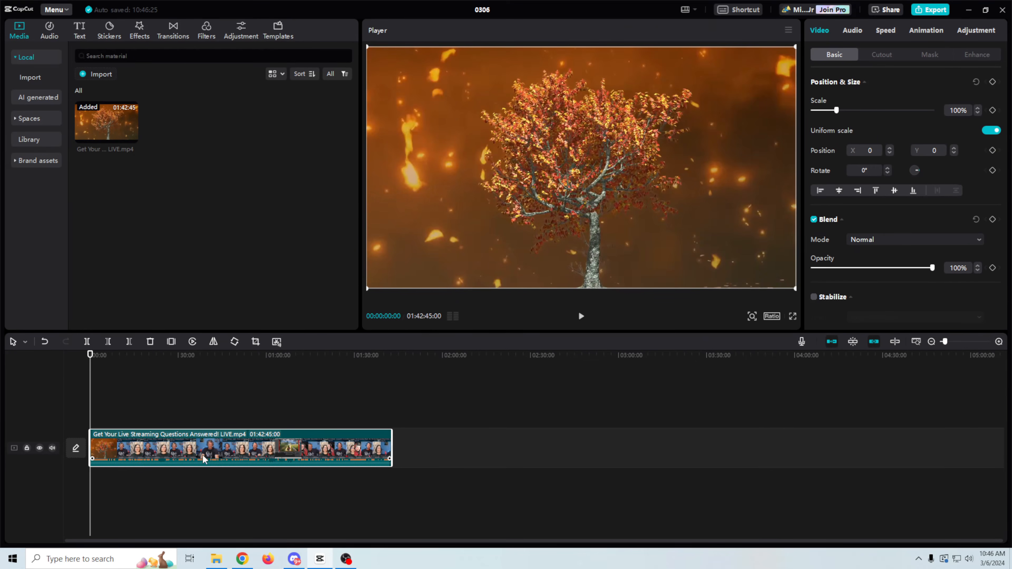
# Step: Run Split scene on the 01:42:45:00 livestream clip to break it into scene pieces
pyautogui.rightClick(207, 454)
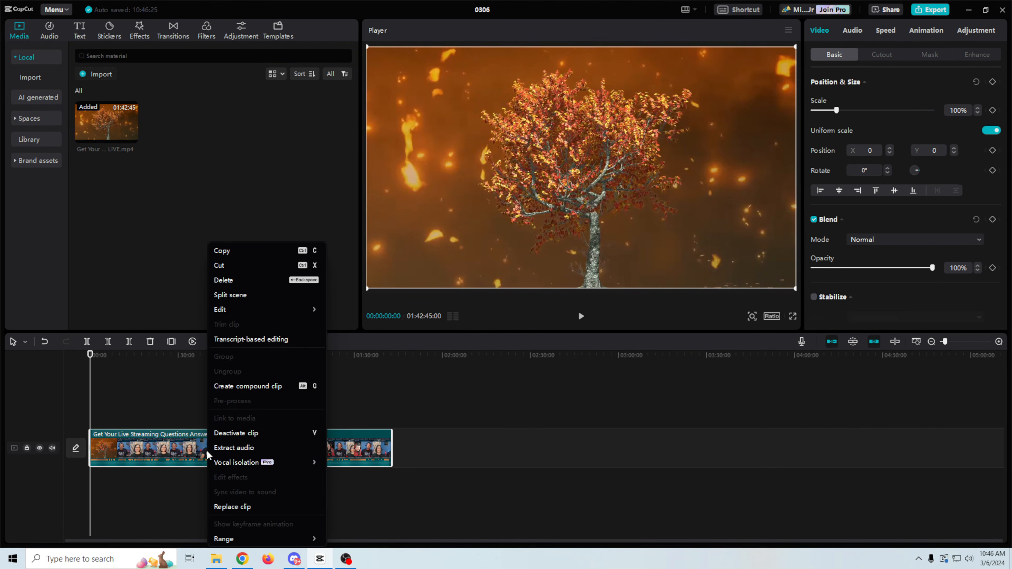
pyautogui.click(245, 296)
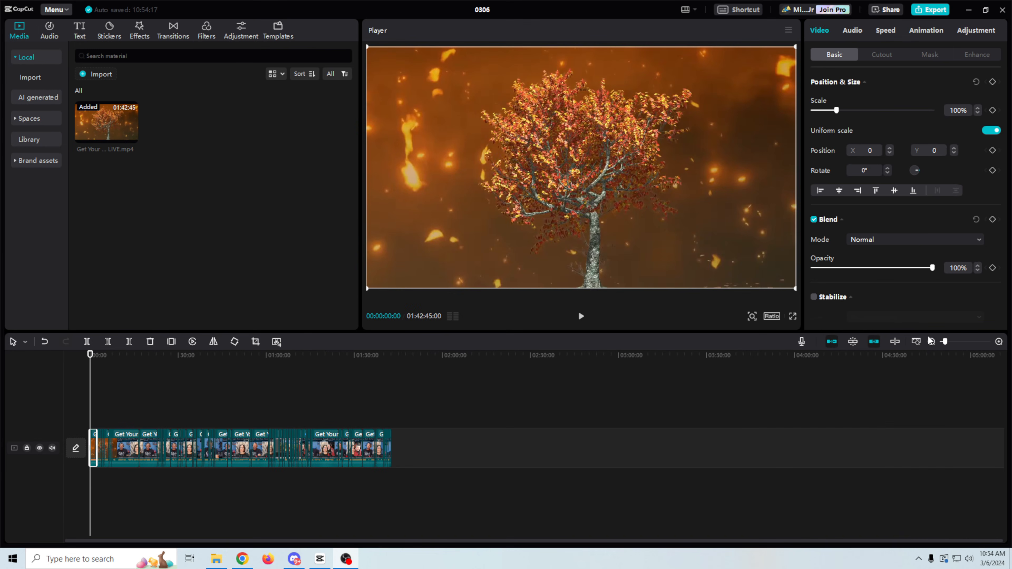
# Step: Marquee-select several short scene clips and delete them, shortening the project to 01:37:04:19
pyautogui.moveTo(945, 342); pyautogui.dragTo(963, 349)
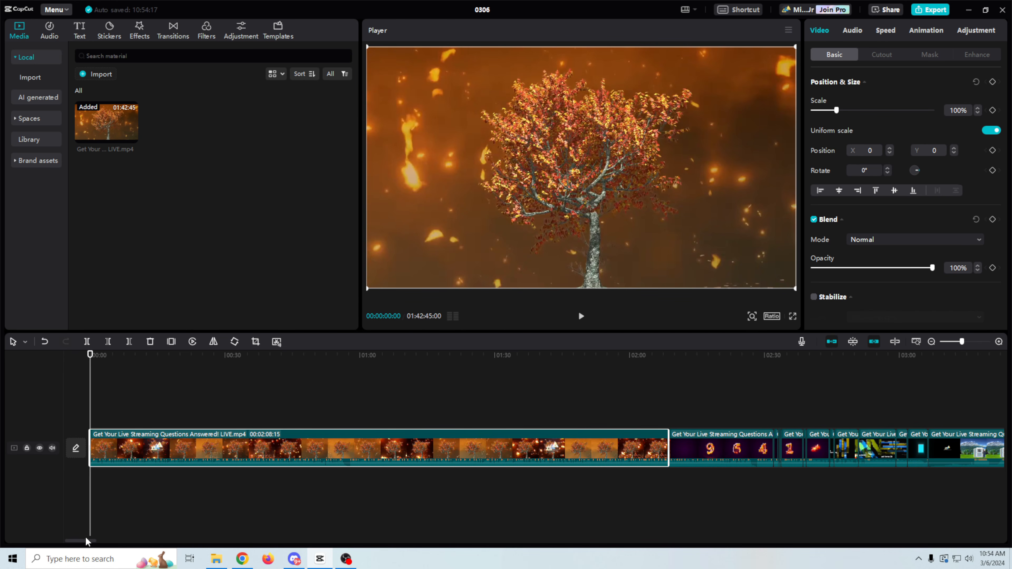
pyautogui.moveTo(85, 545); pyautogui.dragTo(107, 545)
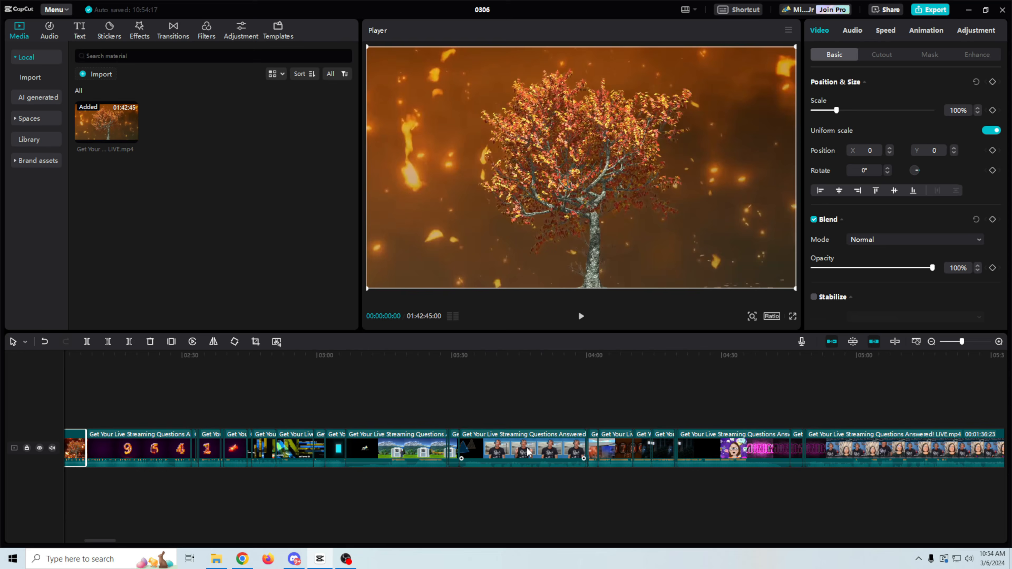
pyautogui.click(520, 353)
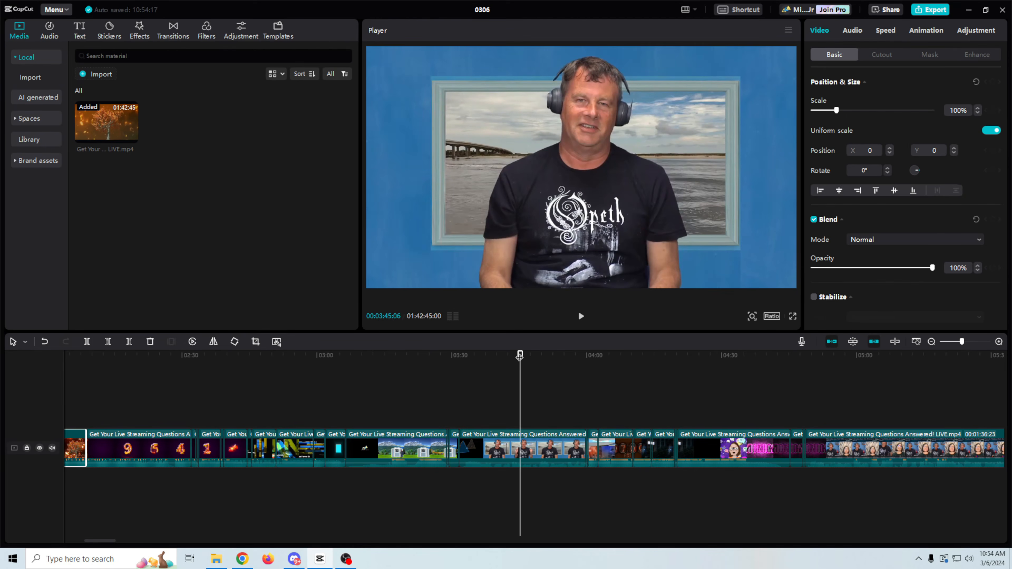
pyautogui.moveTo(519, 356); pyautogui.dragTo(824, 359)
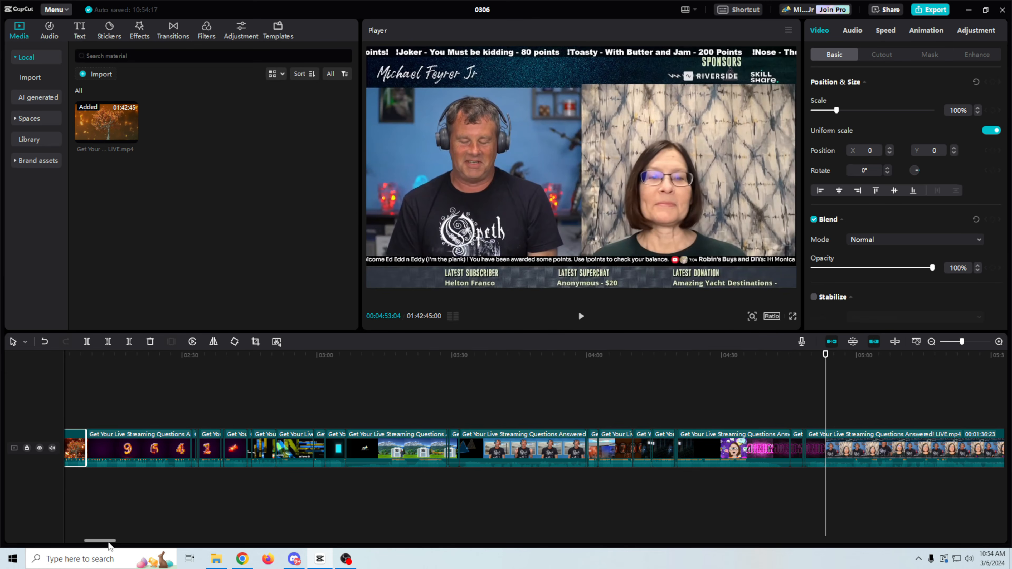
pyautogui.moveTo(108, 544); pyautogui.dragTo(126, 552)
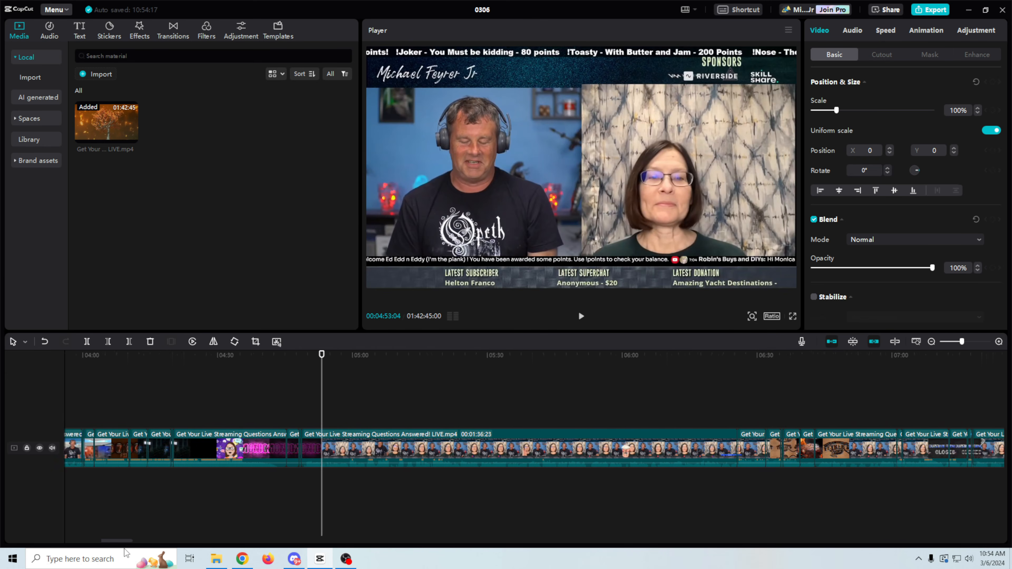
pyautogui.moveTo(321, 355); pyautogui.dragTo(626, 411)
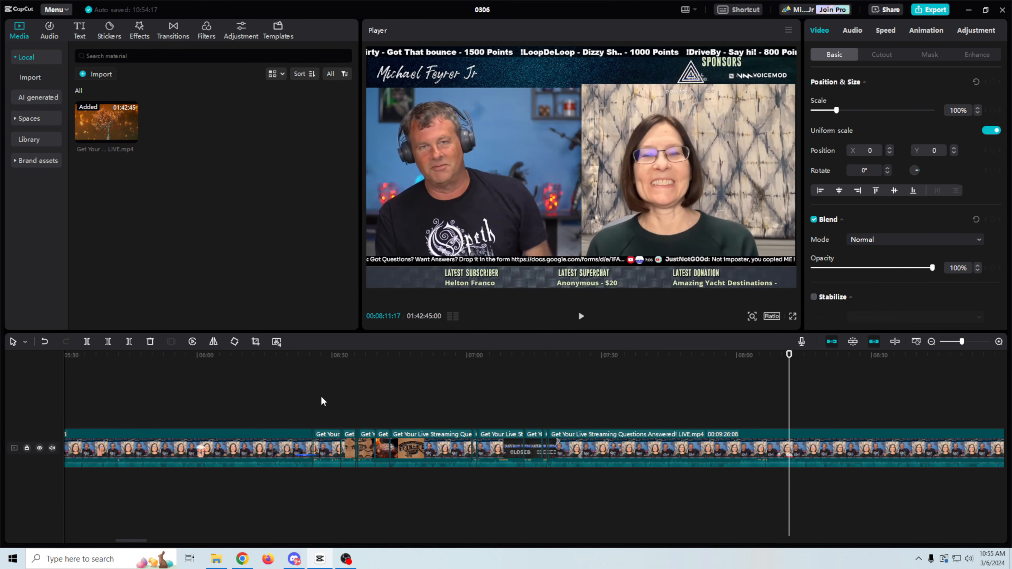
pyautogui.click(320, 406)
pyautogui.moveTo(328, 432); pyautogui.dragTo(546, 495)
pyautogui.press('Delete')
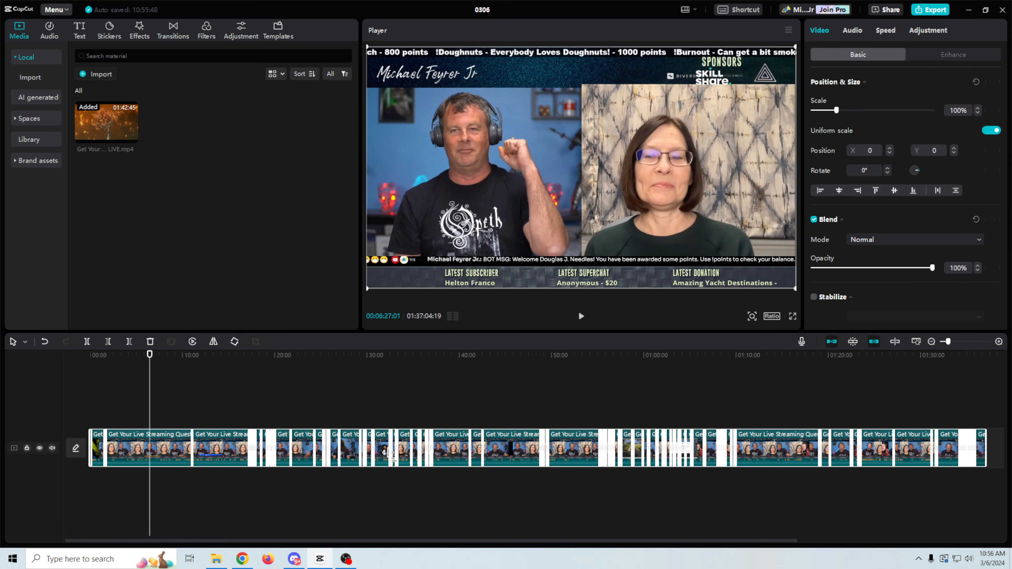
# Step: Merge the scene clips into a compound clip, generate its transcript, then bring up OBS Studio
pyautogui.rightClick(455, 462)
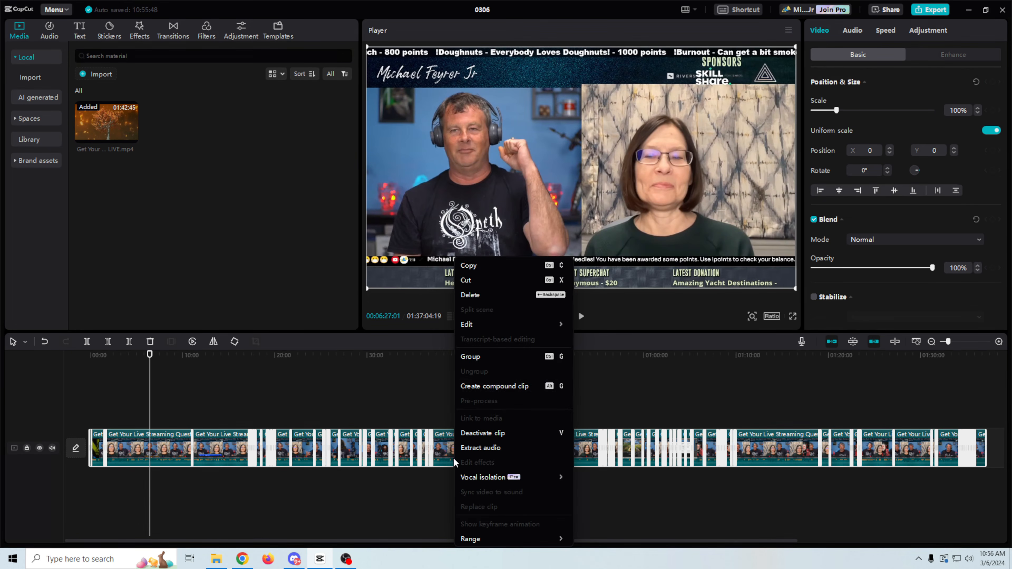
pyautogui.click(514, 385)
pyautogui.rightClick(323, 449)
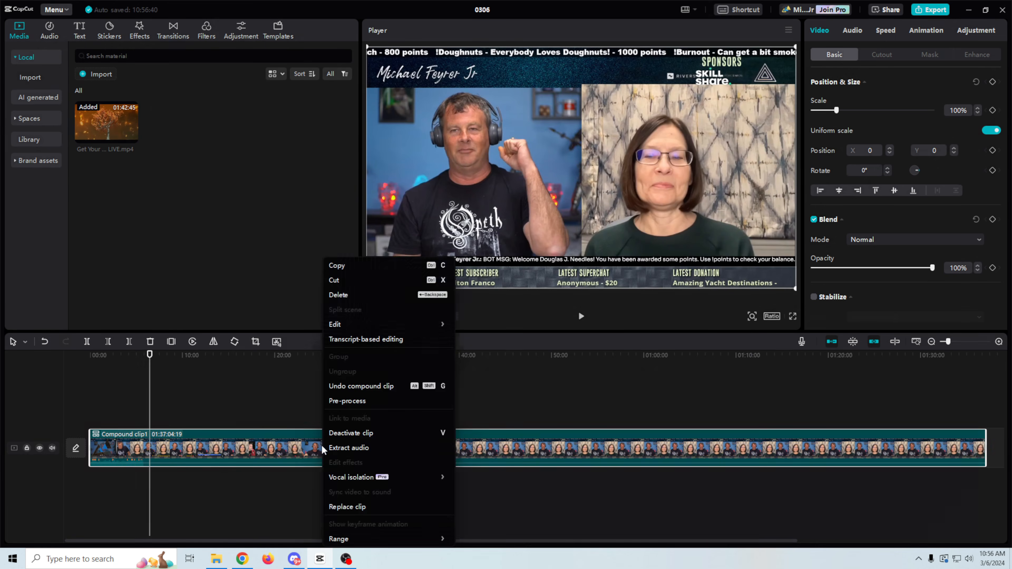
pyautogui.click(373, 340)
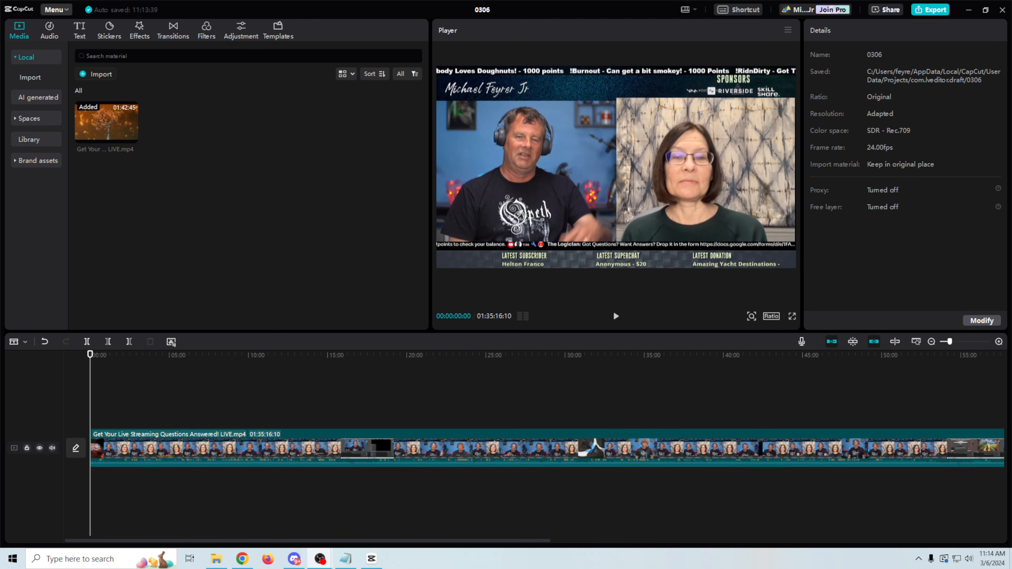
pyautogui.moveTo(321, 563)
pyautogui.click(372, 498)
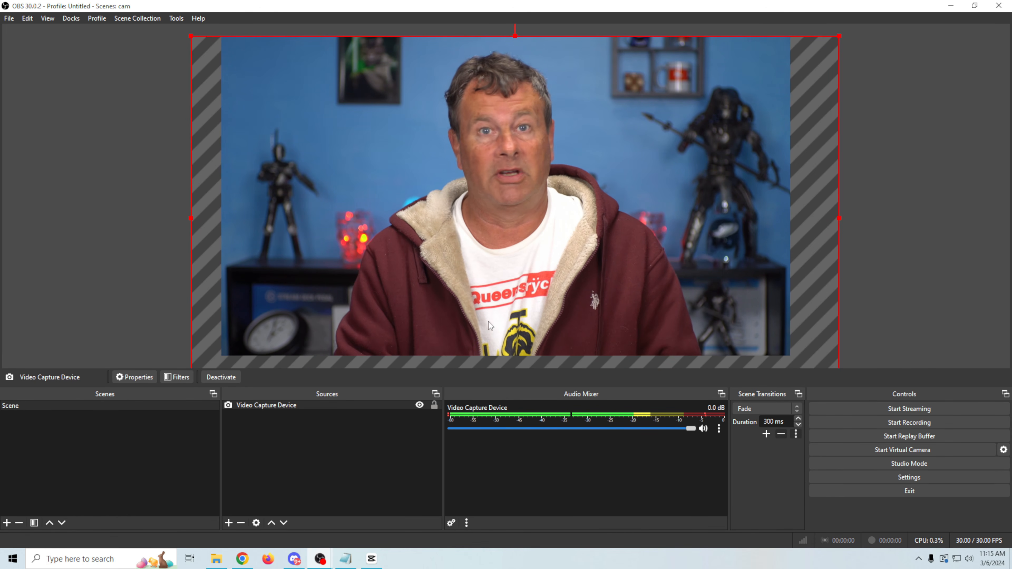
# Step: Record a brief webcam take of the presenter in OBS, then stop recording
pyautogui.click(908, 421)
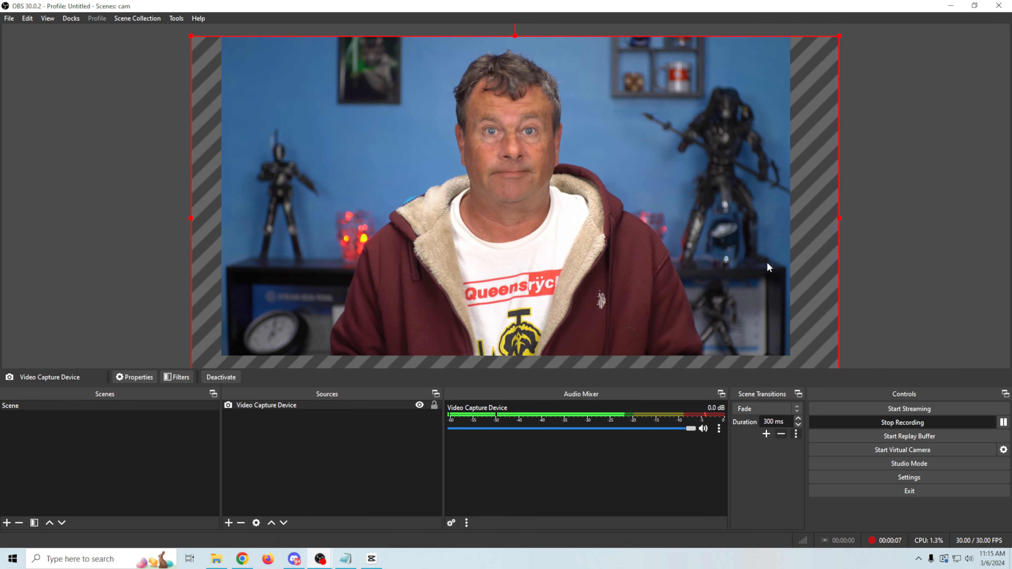
pyautogui.click(871, 421)
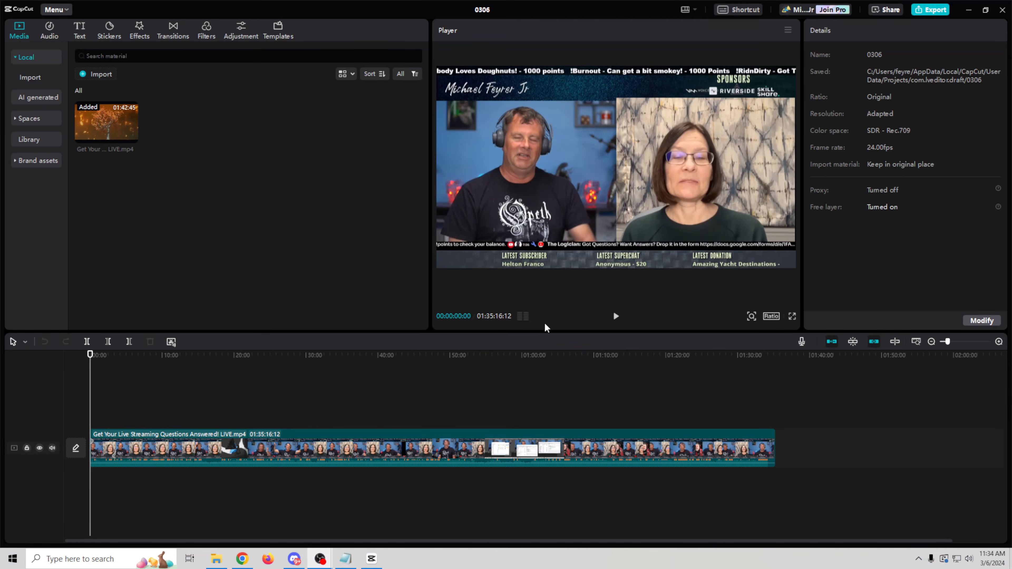
# Step: Import Action clip.mp4 and intro clip.mp4 from New folder into CapCut's media library, previewing the intro
pyautogui.click(217, 559)
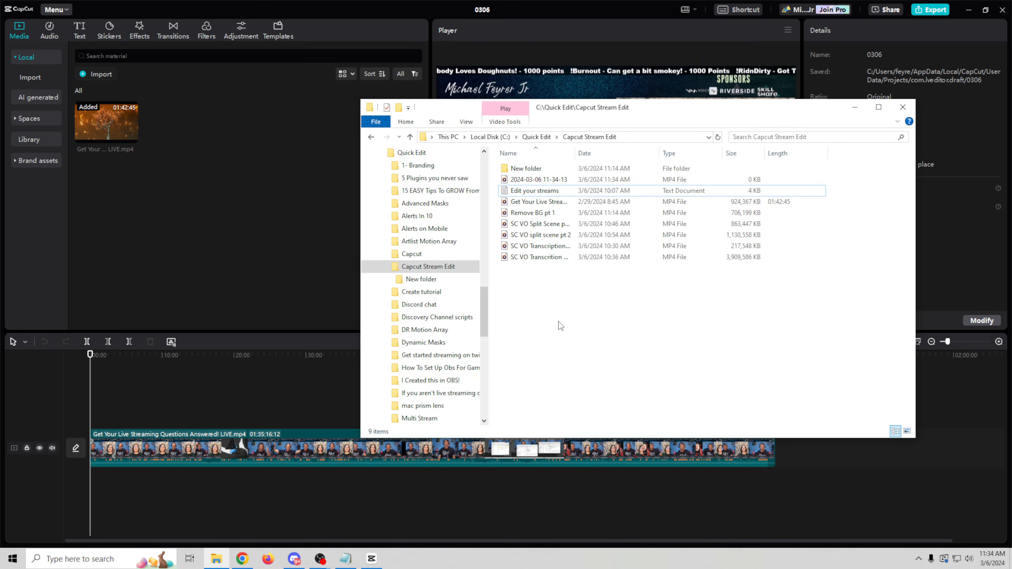
pyautogui.doubleClick(518, 168)
pyautogui.hotkey('ctrl', 'a')
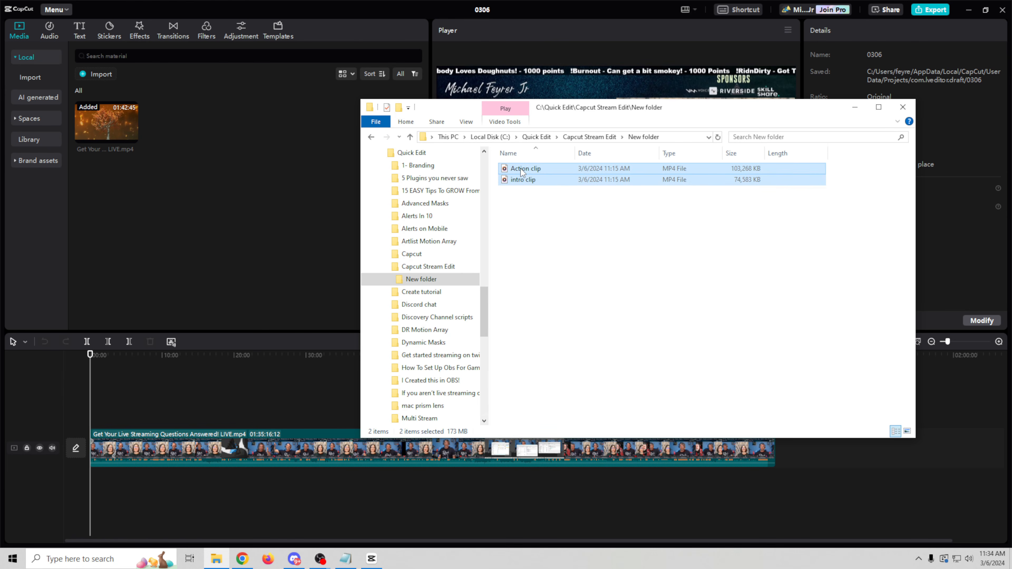
pyautogui.moveTo(522, 172); pyautogui.dragTo(278, 191)
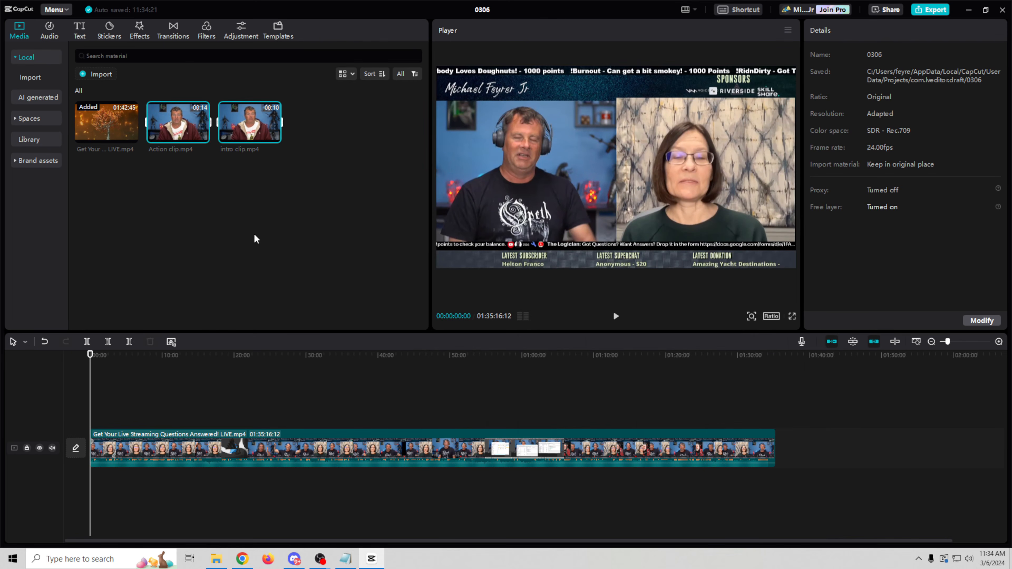
pyautogui.click(250, 130)
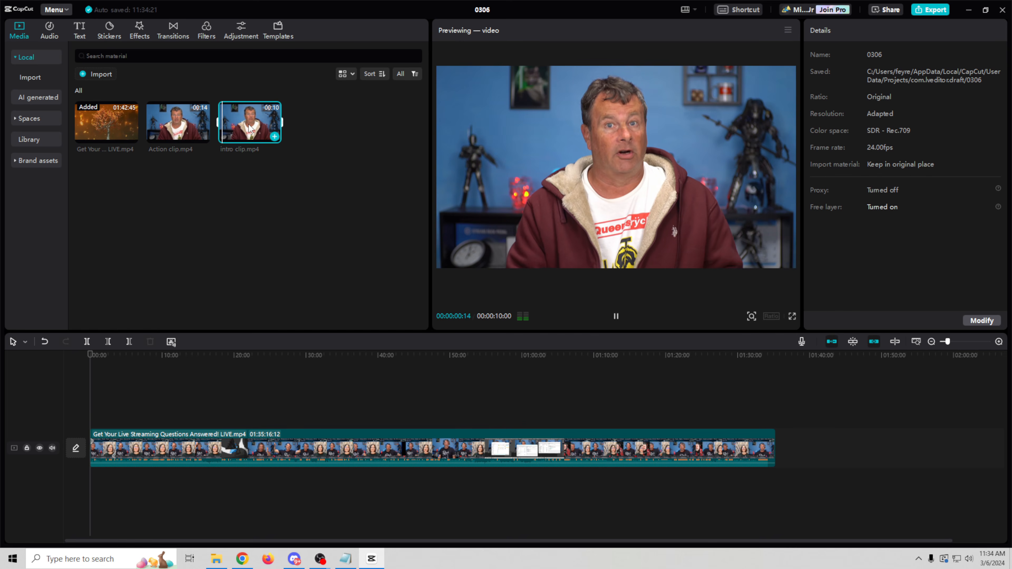
pyautogui.click(244, 171)
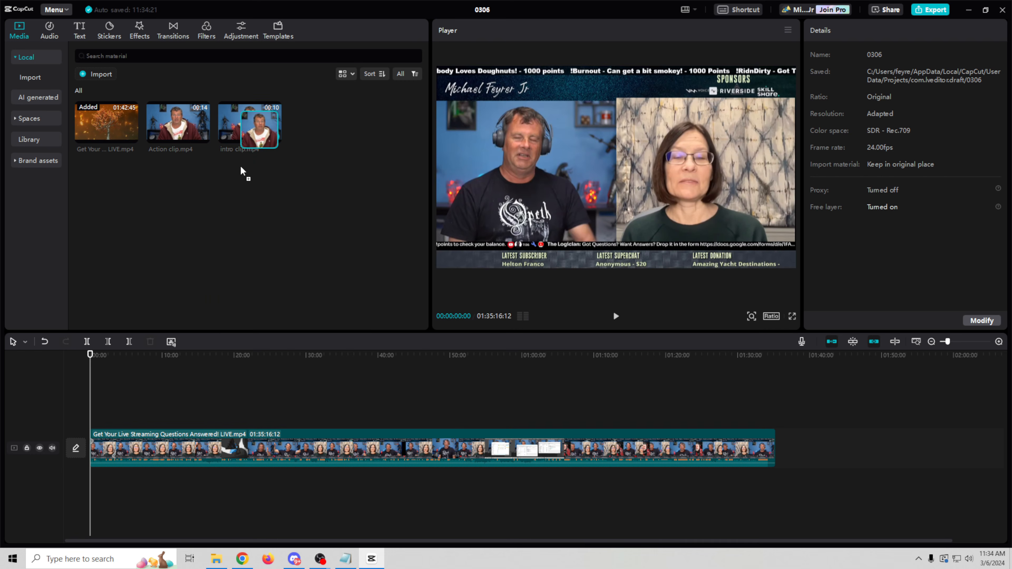
# Step: Place intro clip at the timeline start trimmed to 00:00:05:04, and drop Action clip above the livestream
pyautogui.moveTo(92, 450); pyautogui.dragTo(92, 451)
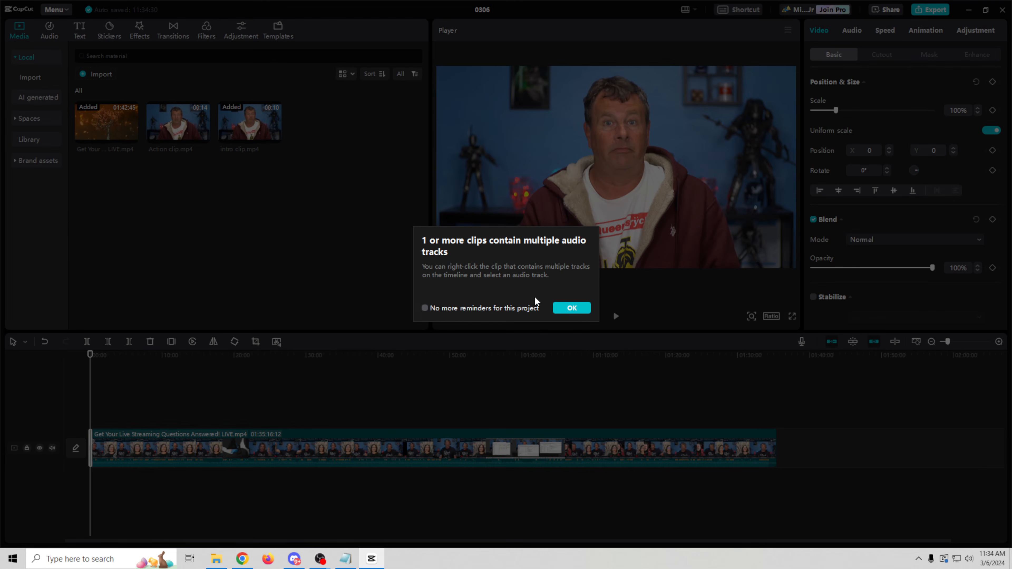
pyautogui.click(566, 307)
pyautogui.moveTo(949, 343); pyautogui.dragTo(972, 345)
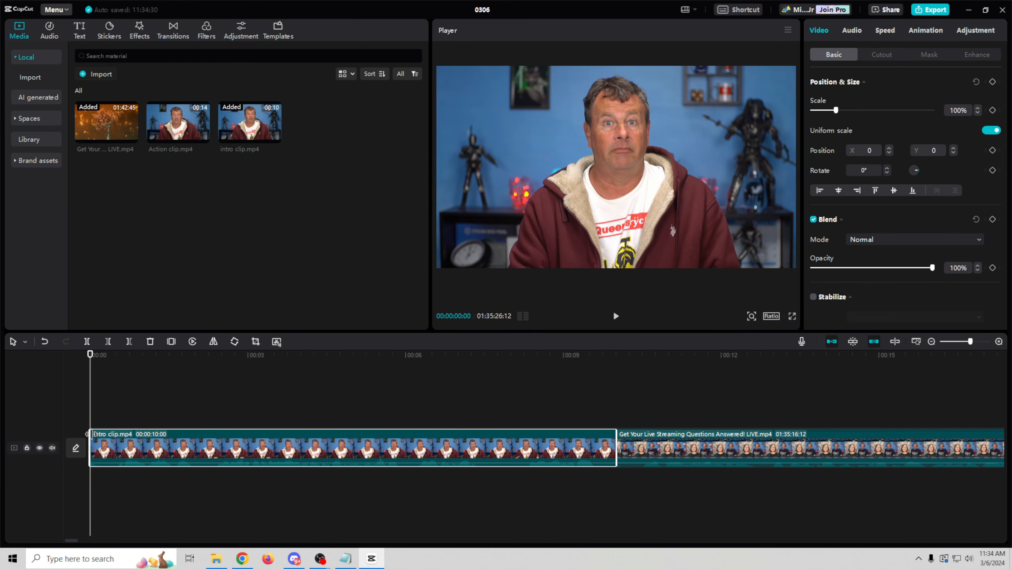
pyautogui.moveTo(91, 447); pyautogui.dragTo(216, 449)
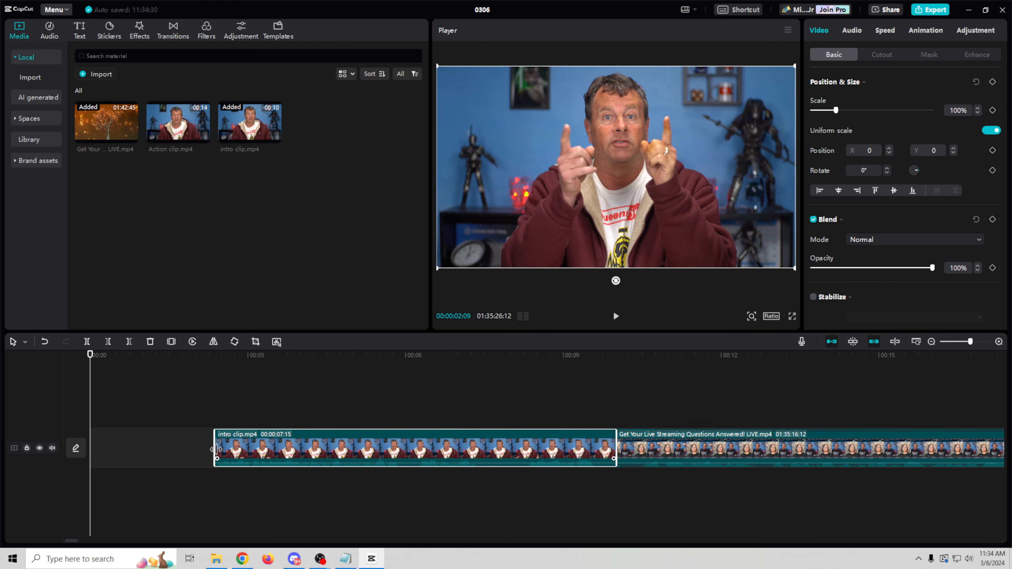
pyautogui.click(616, 316)
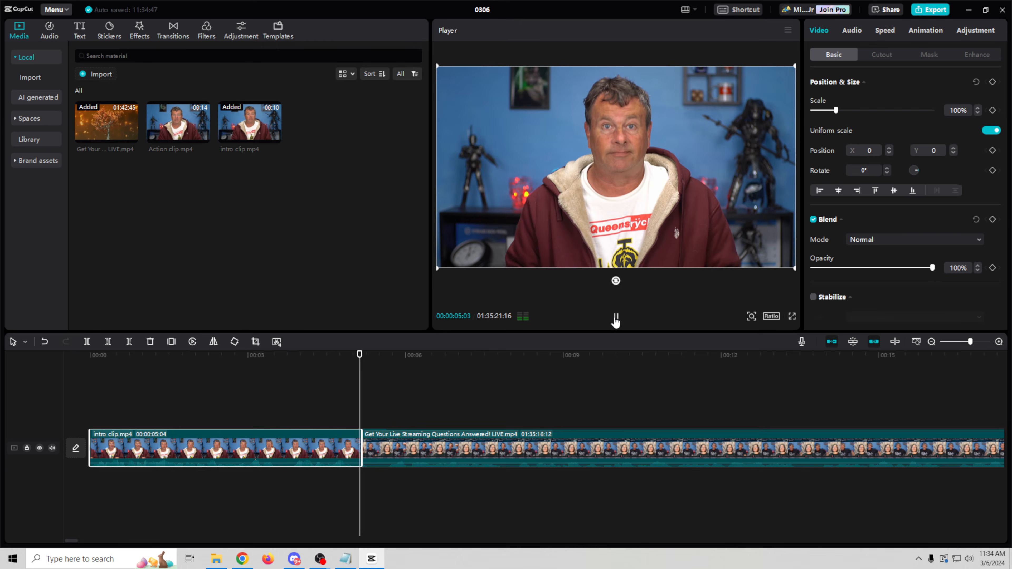
pyautogui.click(616, 319)
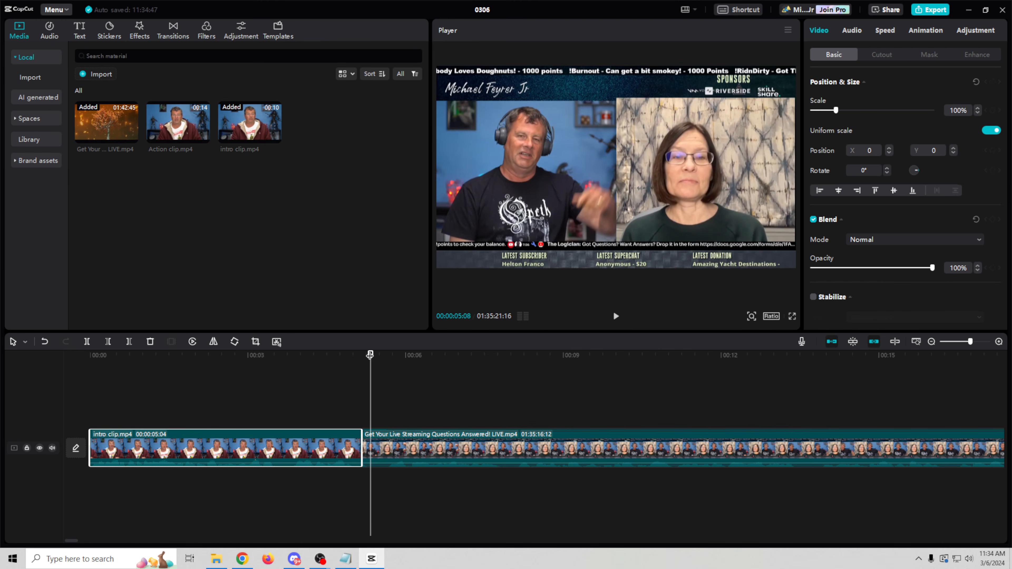
pyautogui.moveTo(371, 355); pyautogui.dragTo(340, 355)
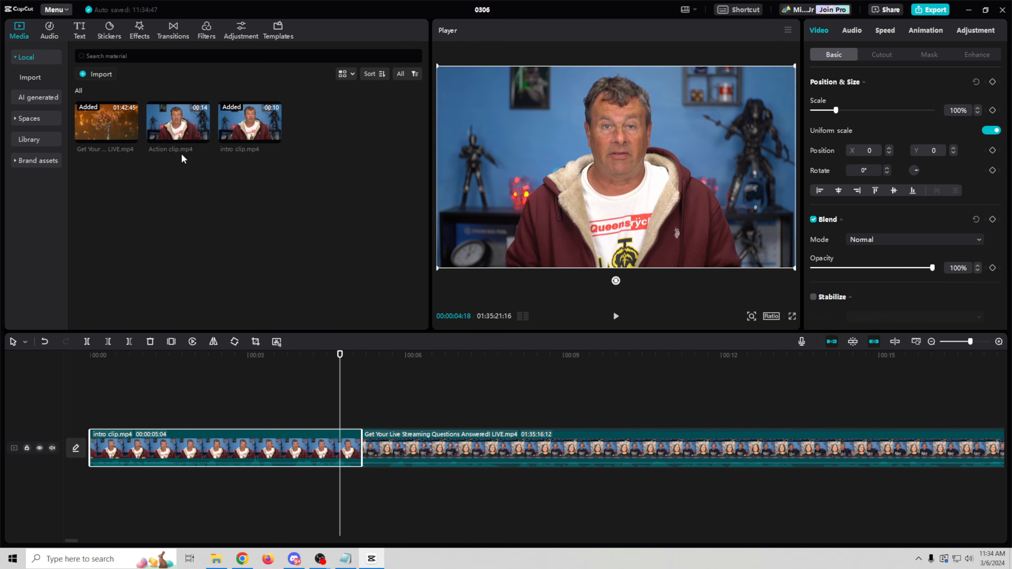
pyautogui.moveTo(175, 130); pyautogui.dragTo(368, 411)
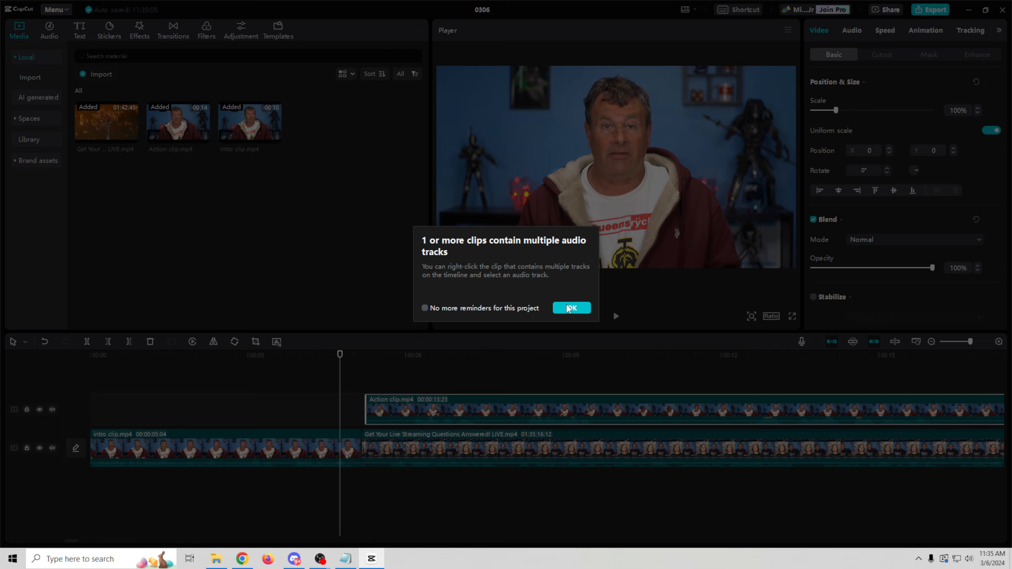
# Step: Shift the Action clip overlay slightly earlier so it sits just after the intro
pyautogui.click(571, 308)
pyautogui.moveTo(970, 345); pyautogui.dragTo(967, 345)
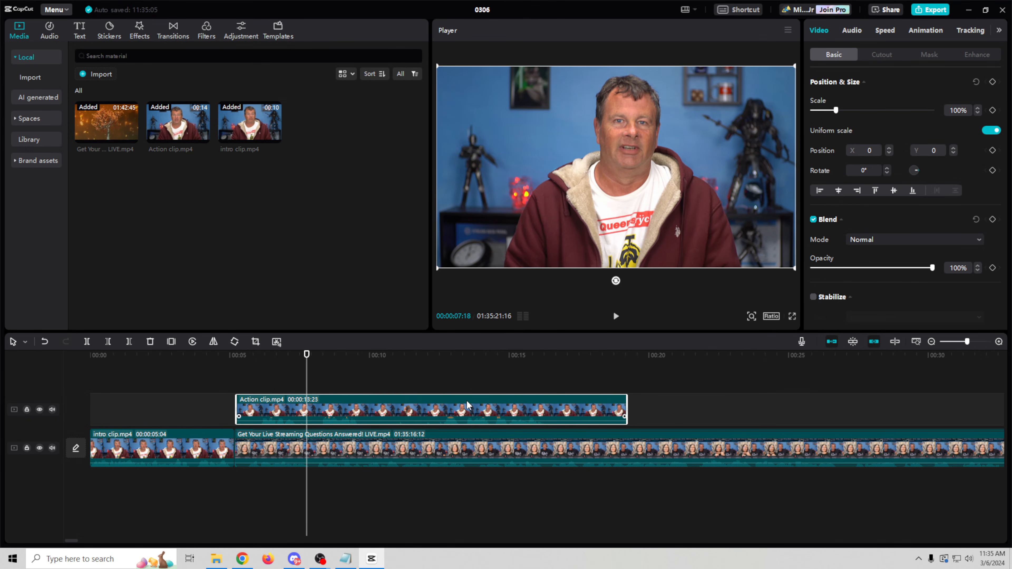
pyautogui.click(474, 356)
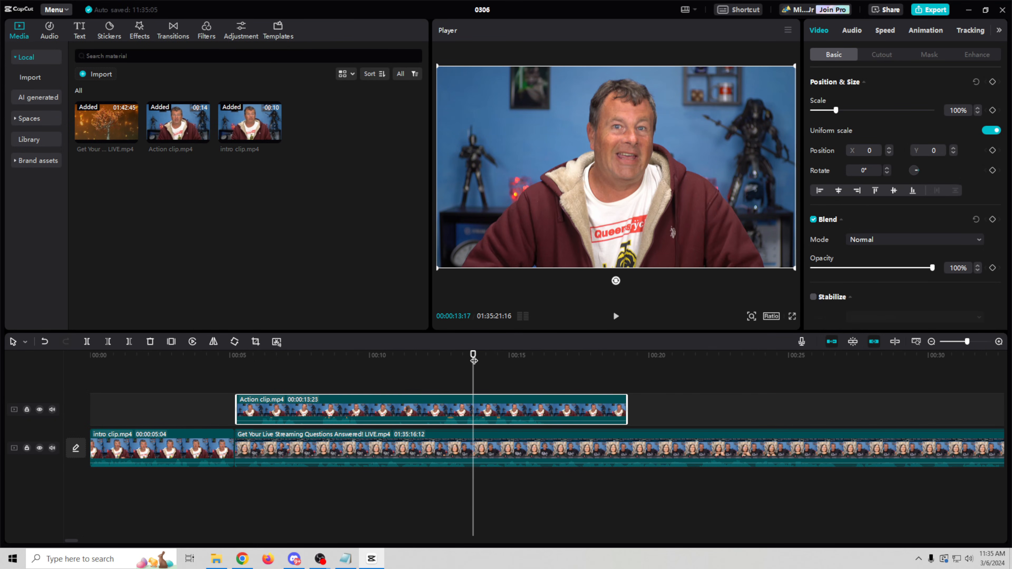
pyautogui.moveTo(473, 356); pyautogui.dragTo(465, 355)
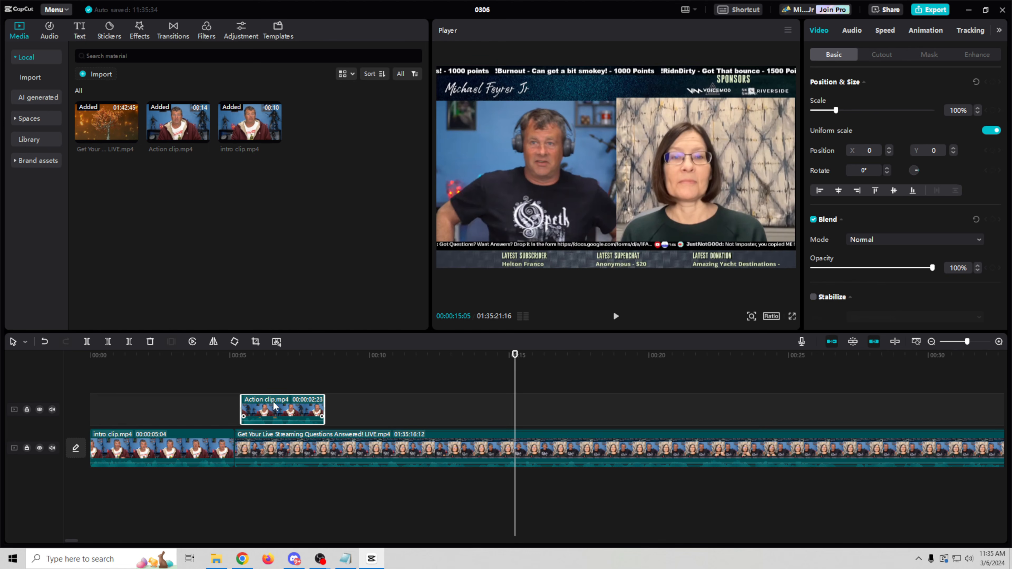
pyautogui.moveTo(274, 406); pyautogui.dragTo(269, 405)
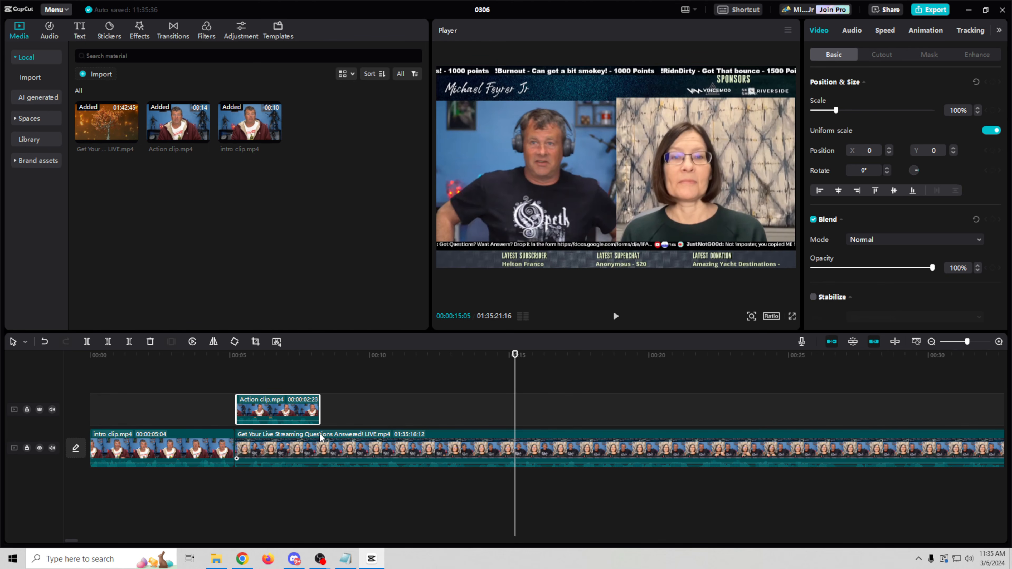
# Step: Split the livestream clip where the Action clip overlay ends
pyautogui.press('b')
pyautogui.click(324, 449)
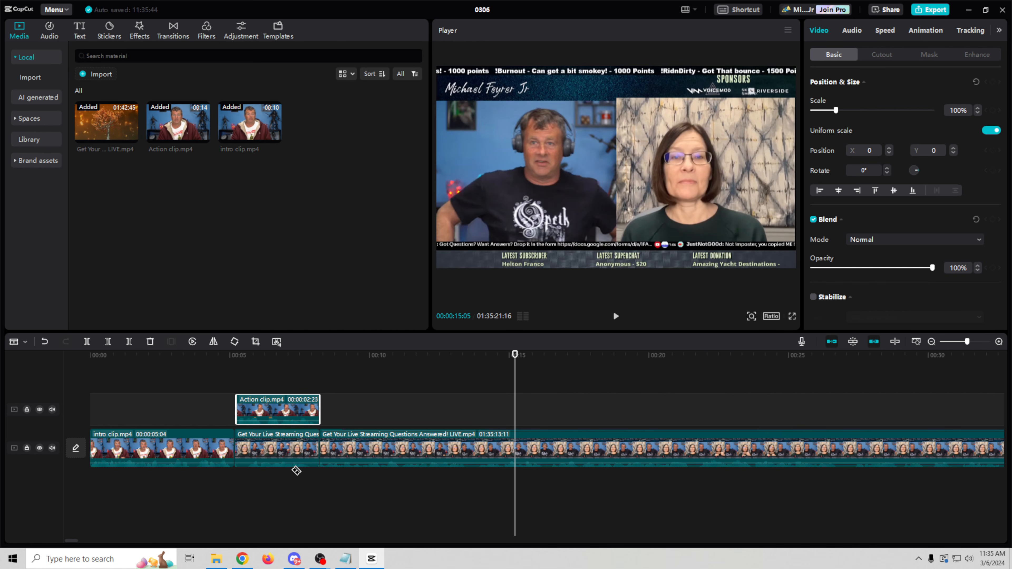
pyautogui.press('a')
pyautogui.click(294, 464)
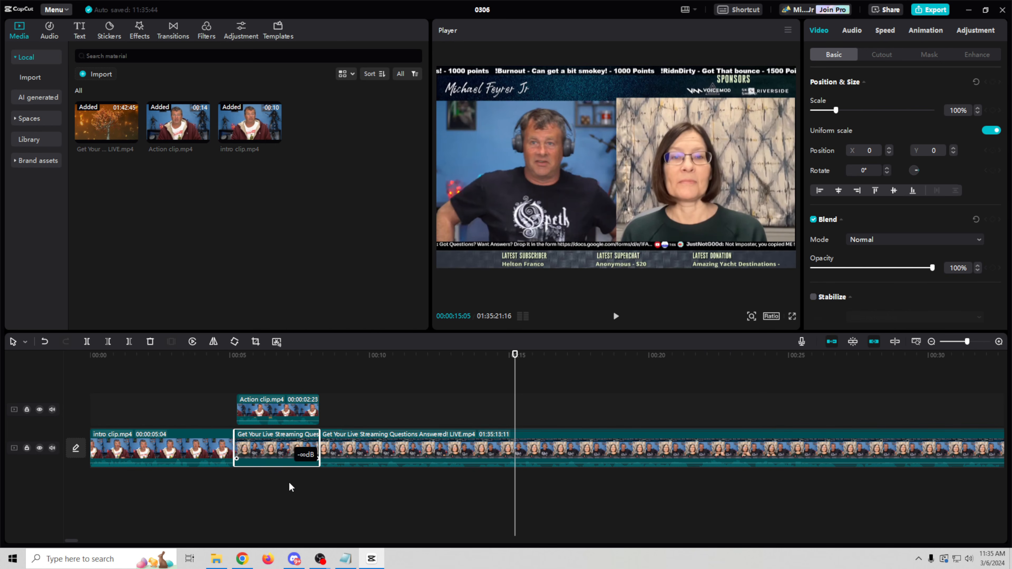
# Step: Play back the overlay transition and toggle the Action clip track off and on to compare
pyautogui.click(225, 363)
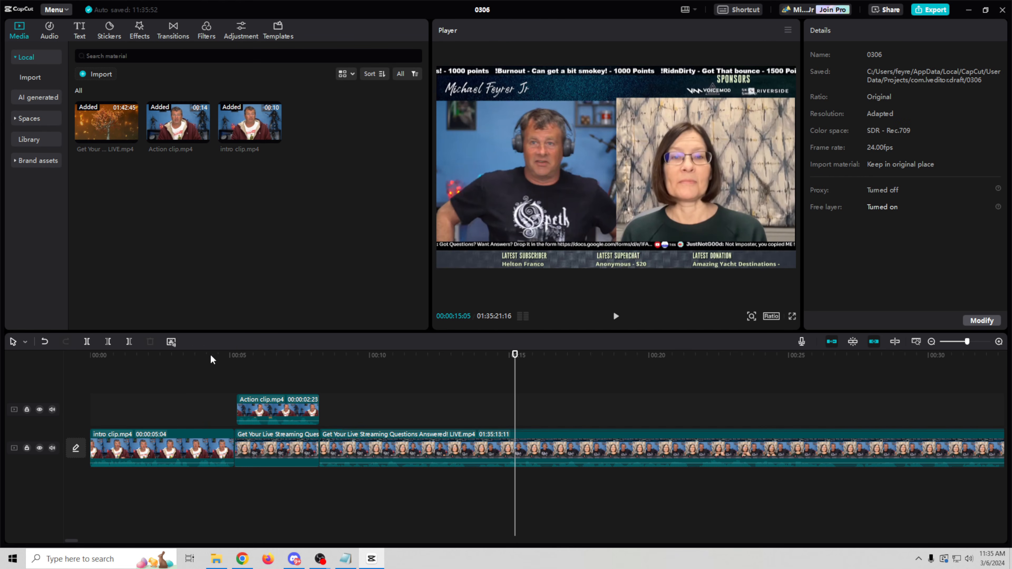
pyautogui.click(217, 359)
pyautogui.click(616, 317)
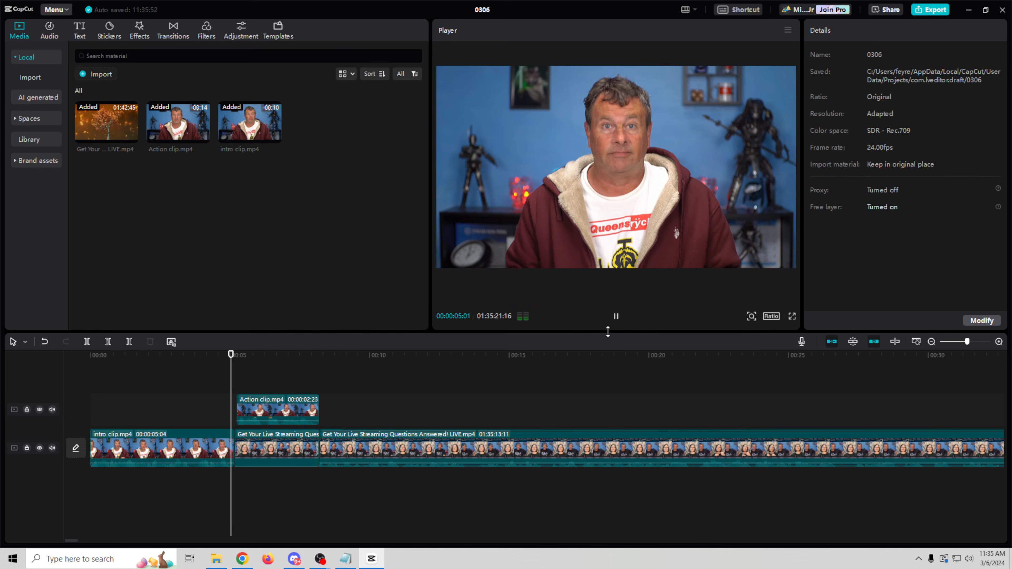
pyautogui.click(616, 317)
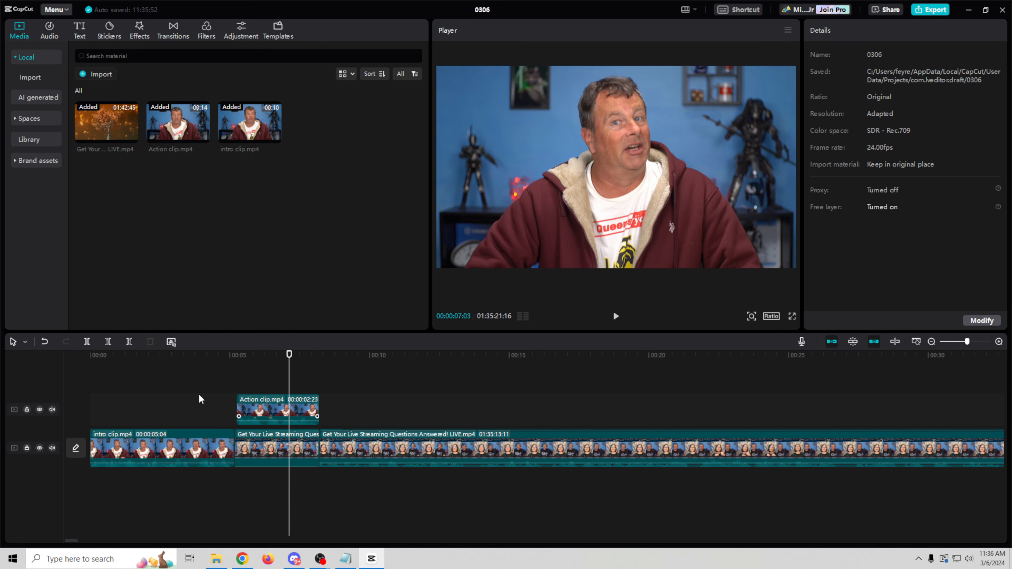
pyautogui.click(39, 410)
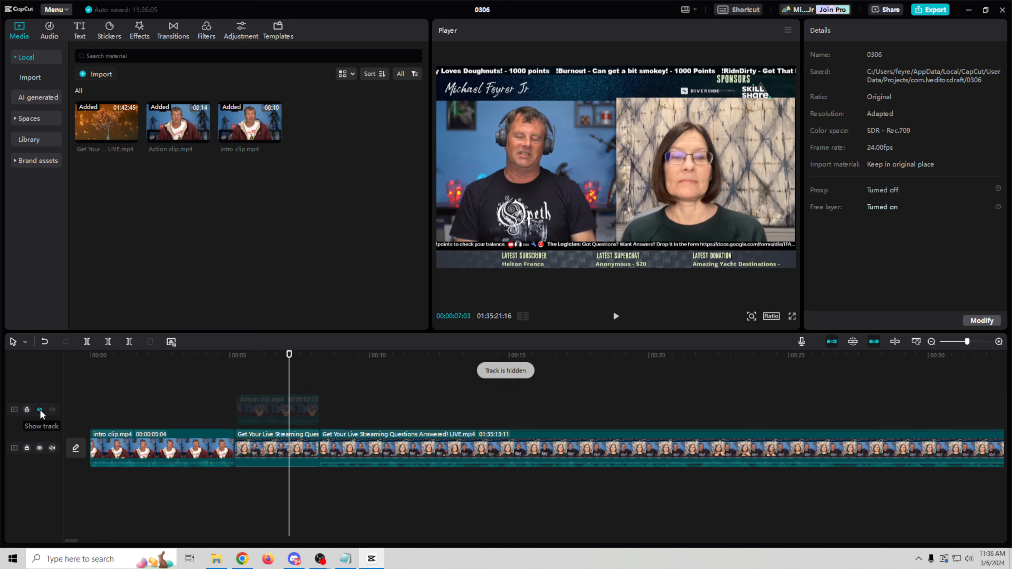
pyautogui.click(40, 410)
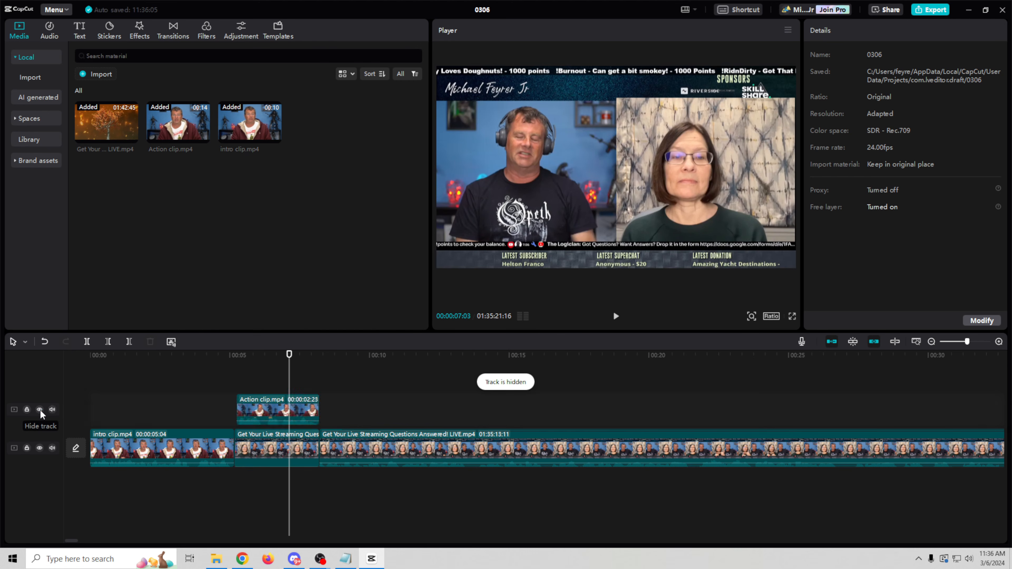
# Step: Apply Auto cutout to the Action clip and shrink the presenter into the lower-right corner
pyautogui.click(298, 404)
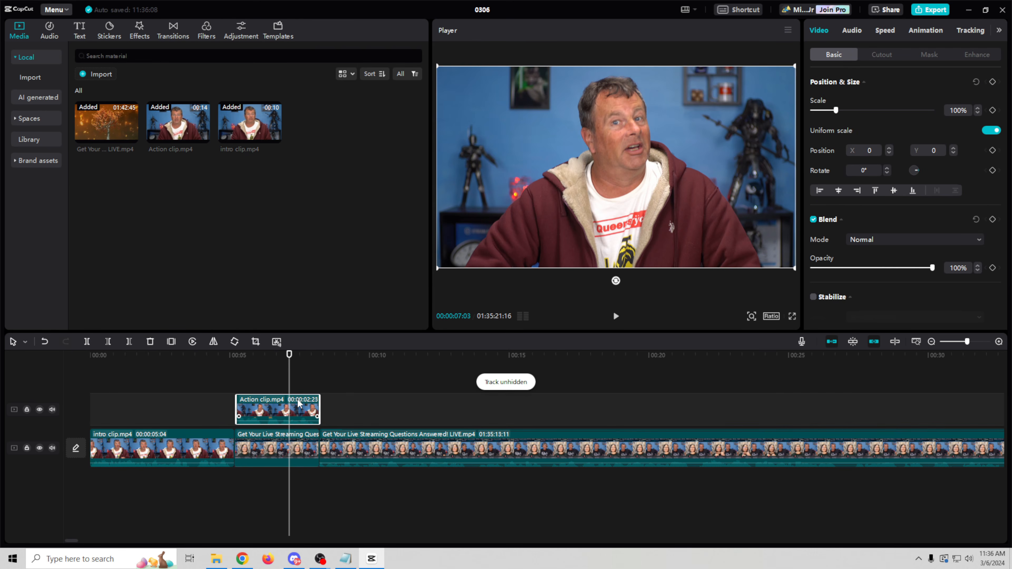
pyautogui.click(880, 55)
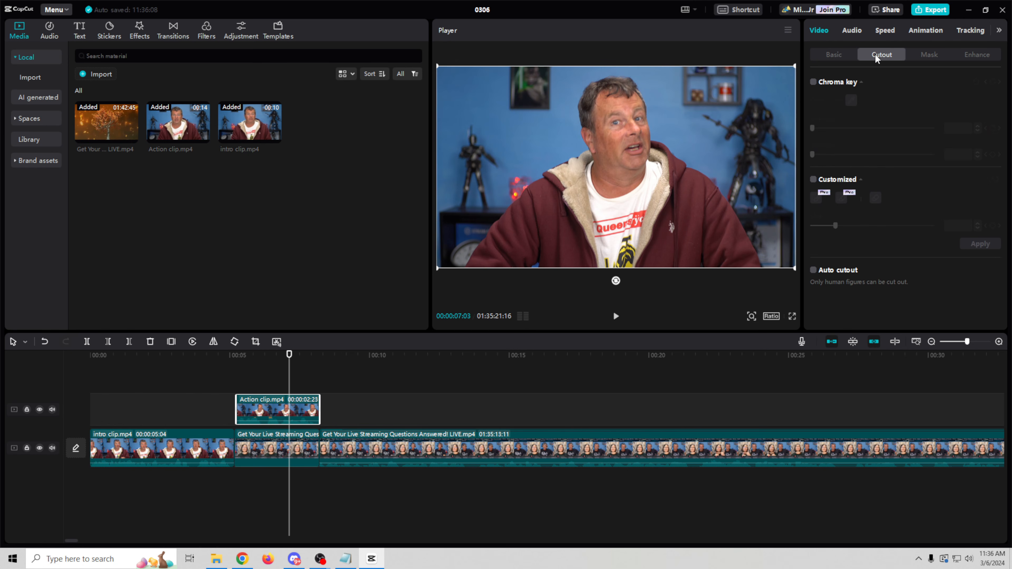
pyautogui.click(814, 270)
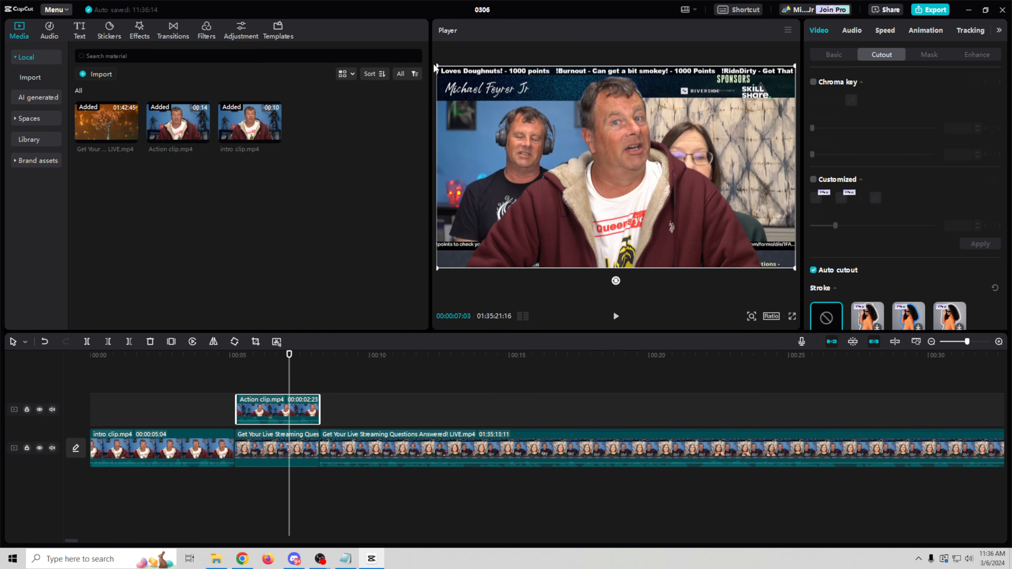
pyautogui.moveTo(438, 64); pyautogui.dragTo(750, 248)
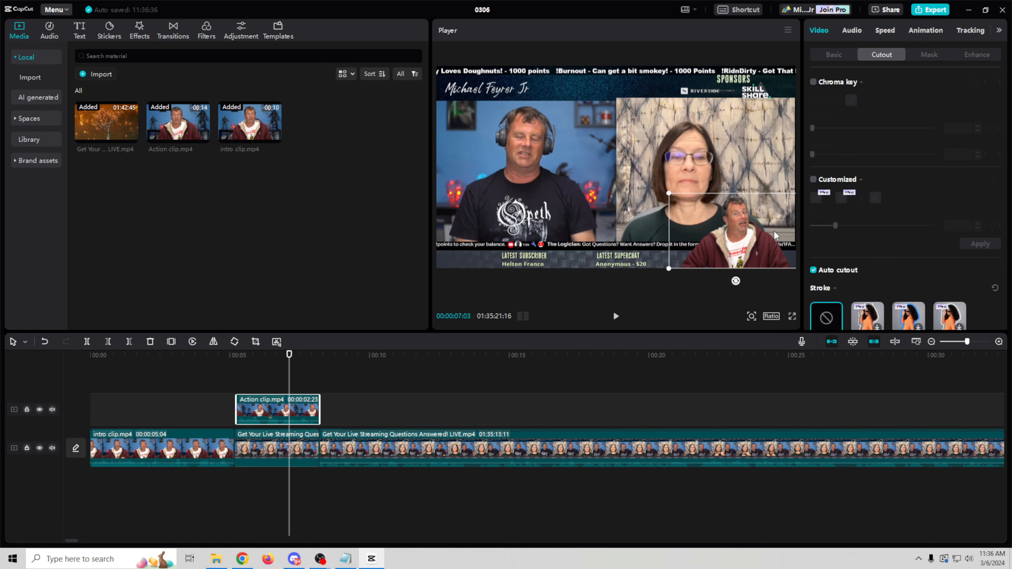
# Step: Play back the overlay section after the intro to check it, then return to the intro clip
pyautogui.click(242, 356)
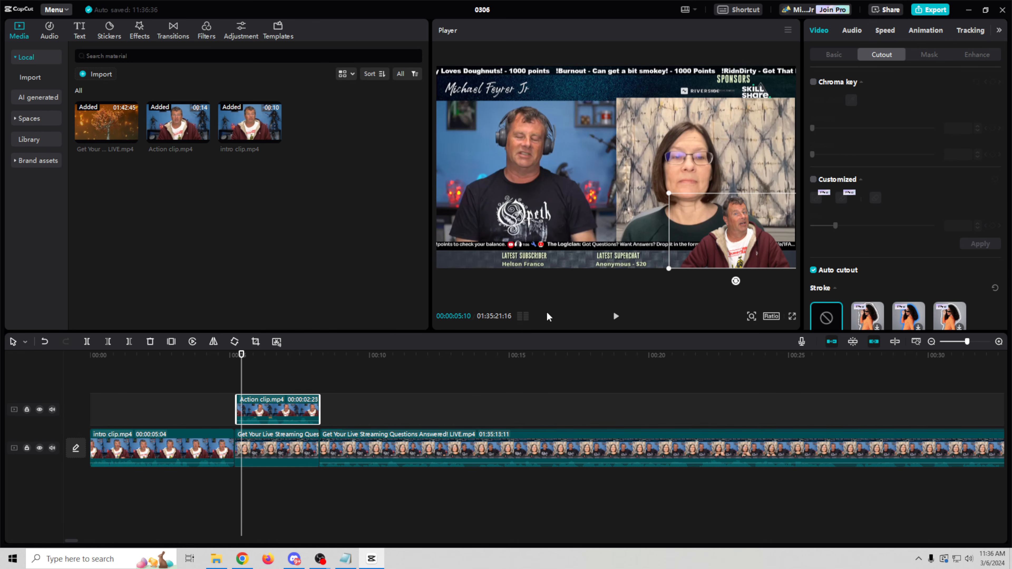
pyautogui.click(616, 317)
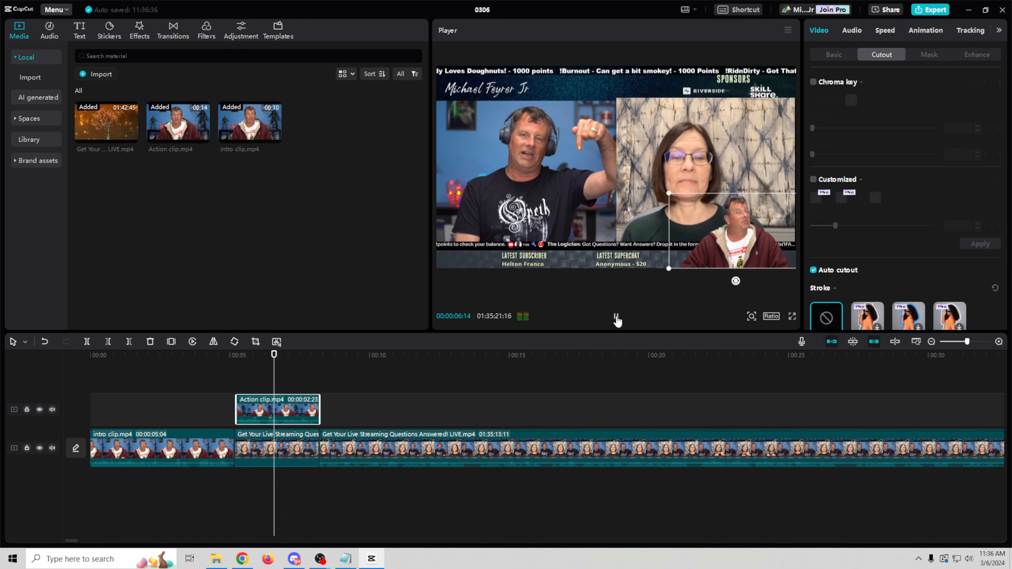
pyautogui.click(615, 318)
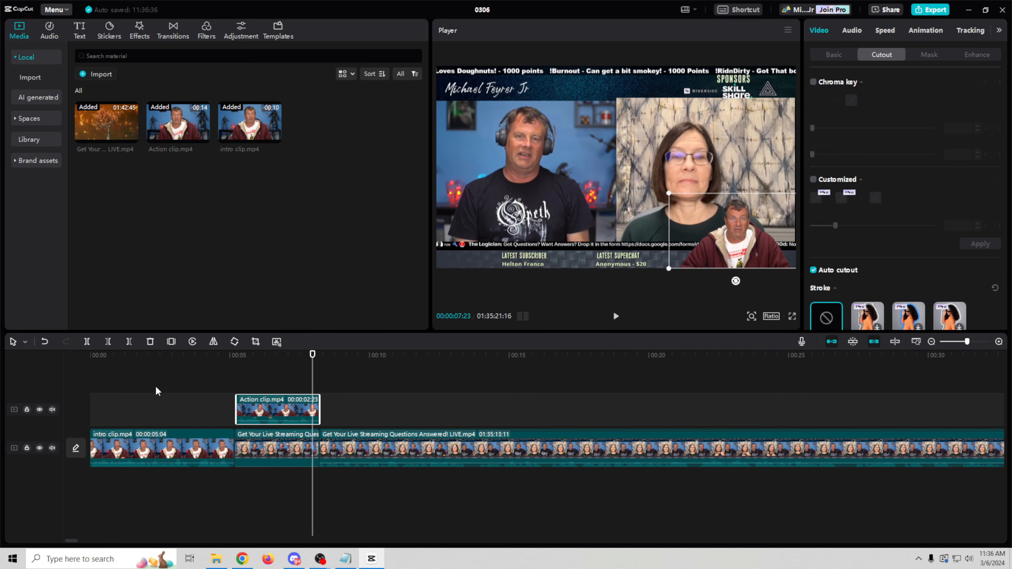
pyautogui.click(158, 364)
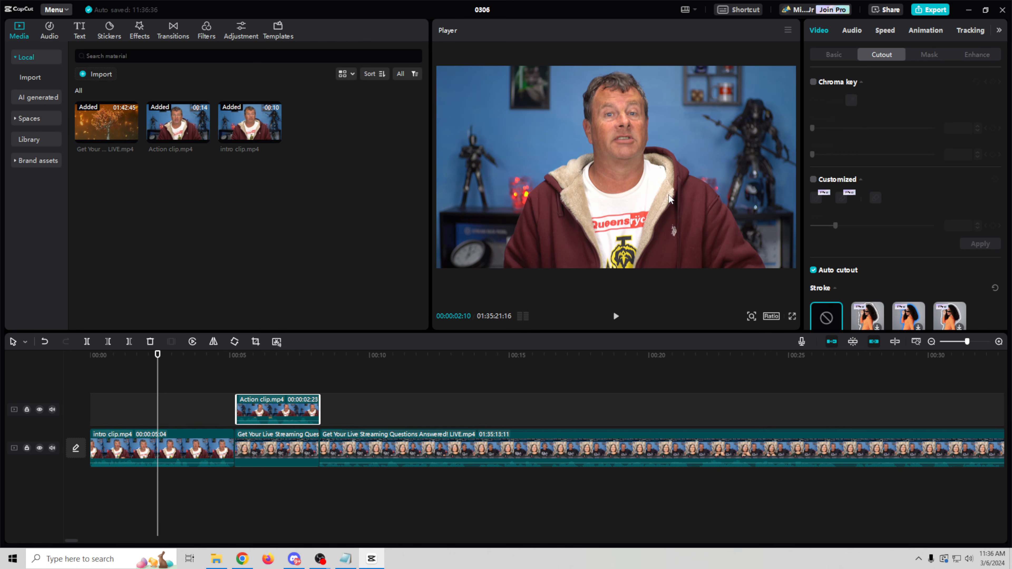
# Step: Turn on Auto cutout for the intro clip so the presenter sits on an empty black background
pyautogui.click(189, 442)
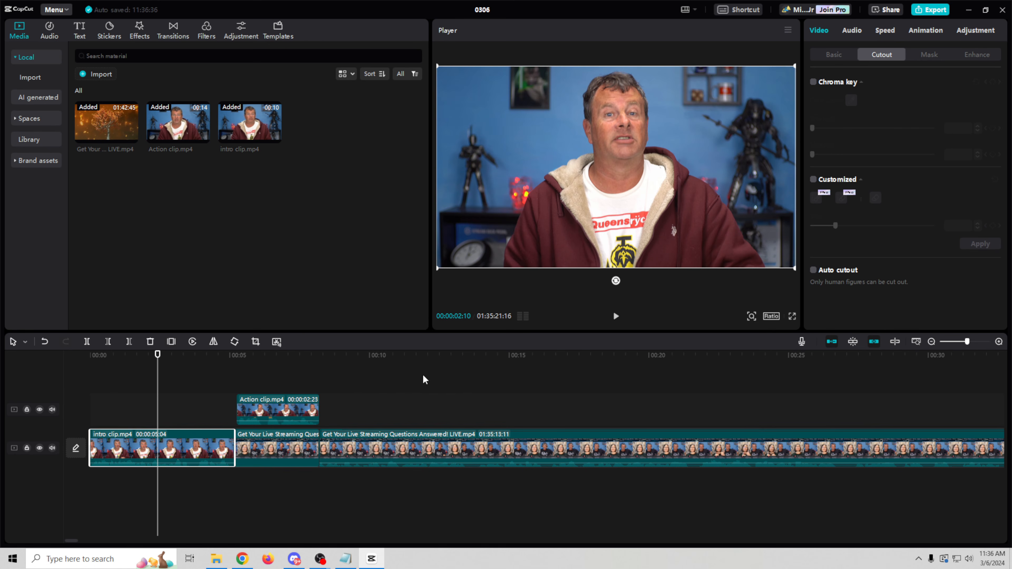
pyautogui.click(814, 269)
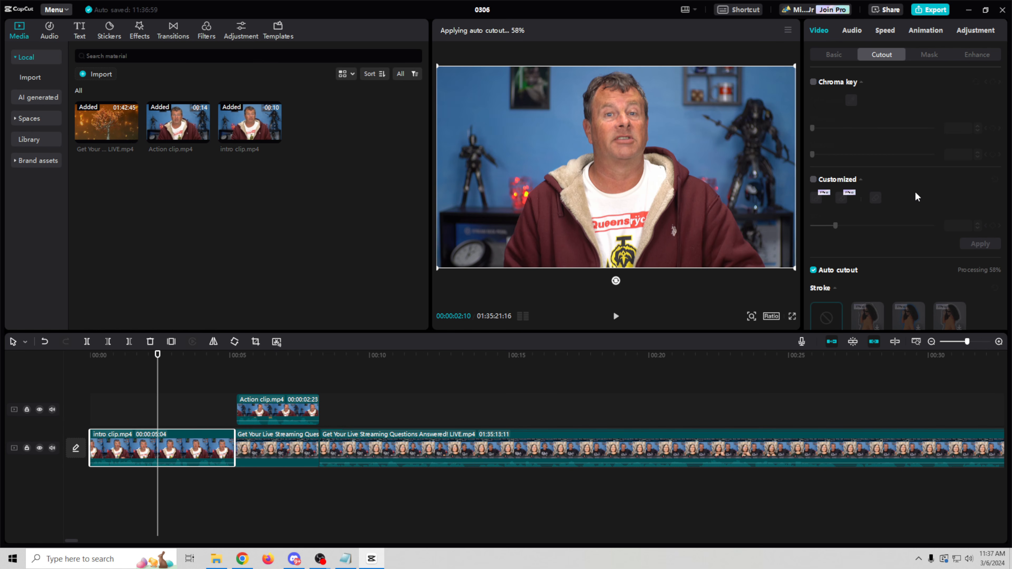
pyautogui.scroll(-2, 866, 286)
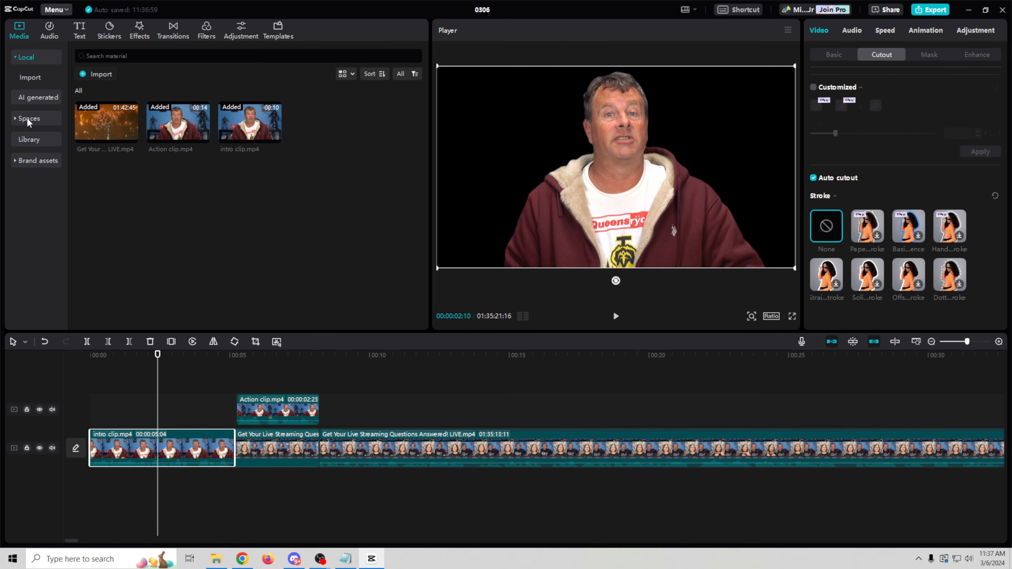
# Step: Search the stock library for 'green feilds' and place the first field image at the start of the main track
pyautogui.click(32, 144)
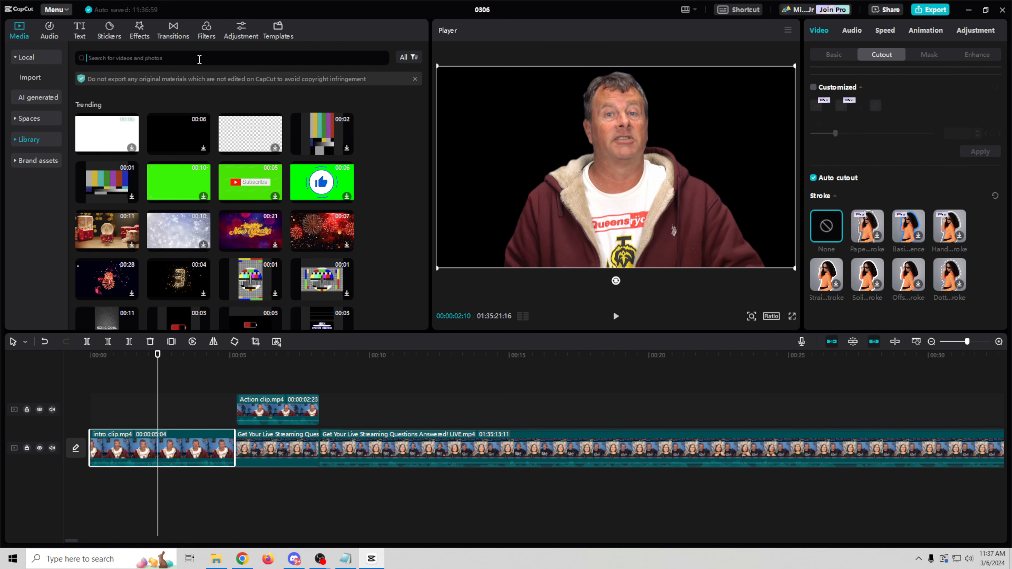
pyautogui.click(199, 59)
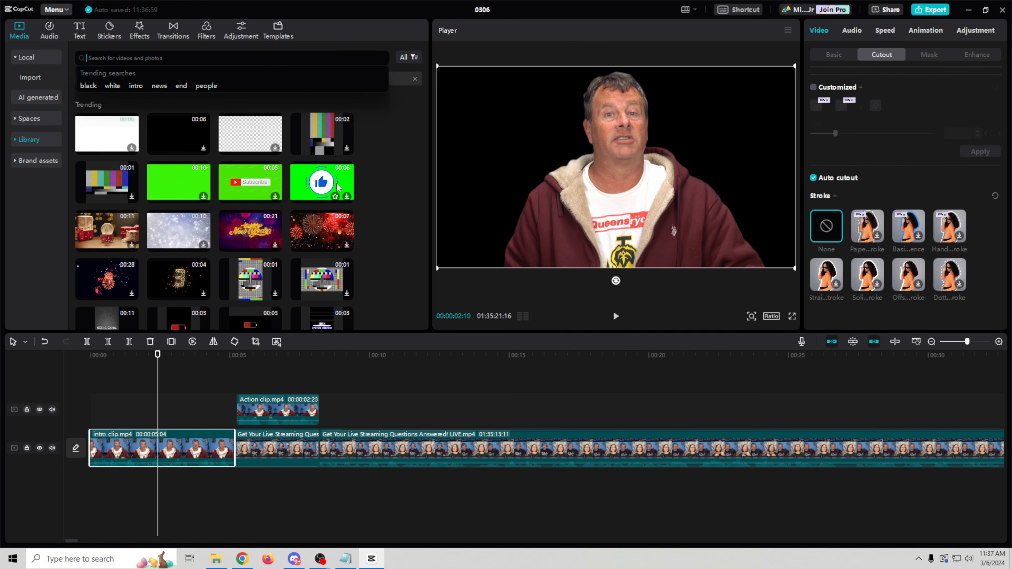
pyautogui.write('green ')
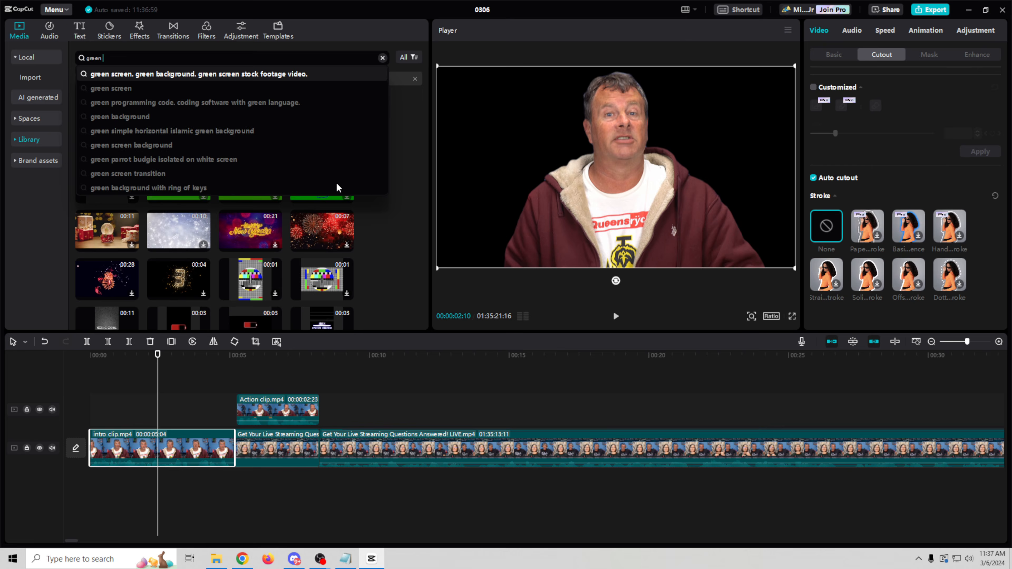
pyautogui.write('feilds')
pyautogui.press('Return')
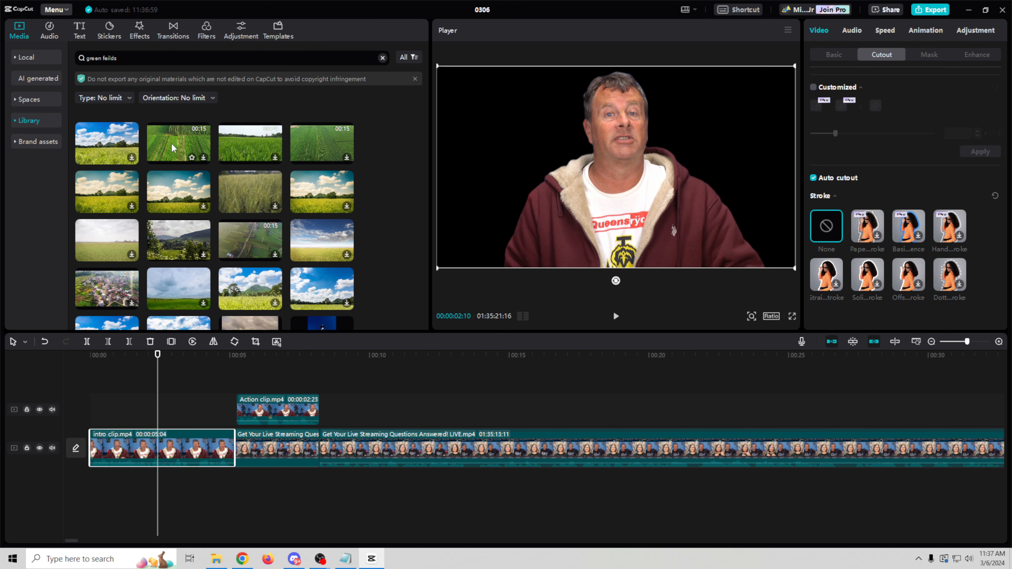
pyautogui.click(109, 154)
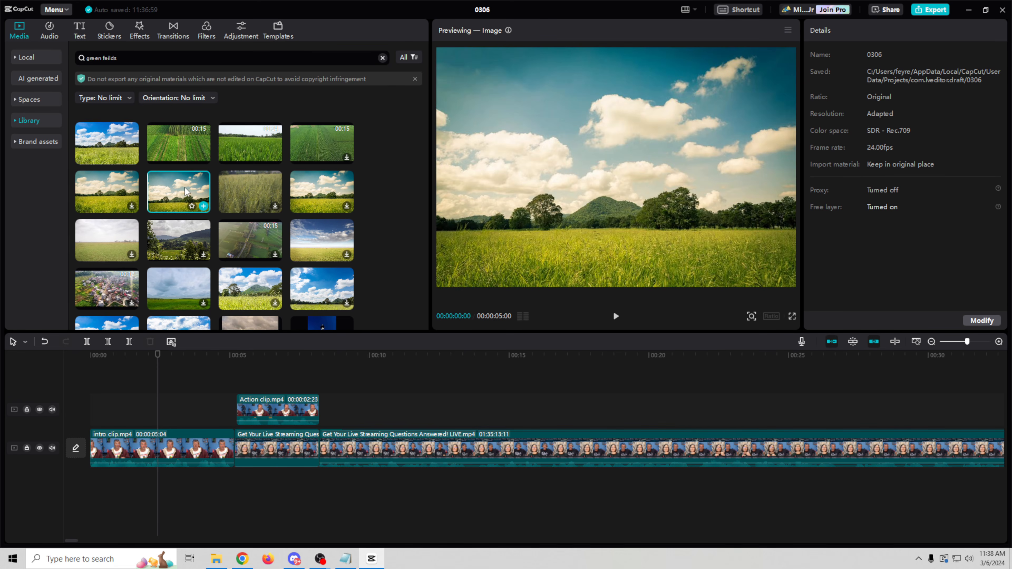
pyautogui.moveTo(174, 193); pyautogui.dragTo(79, 458)
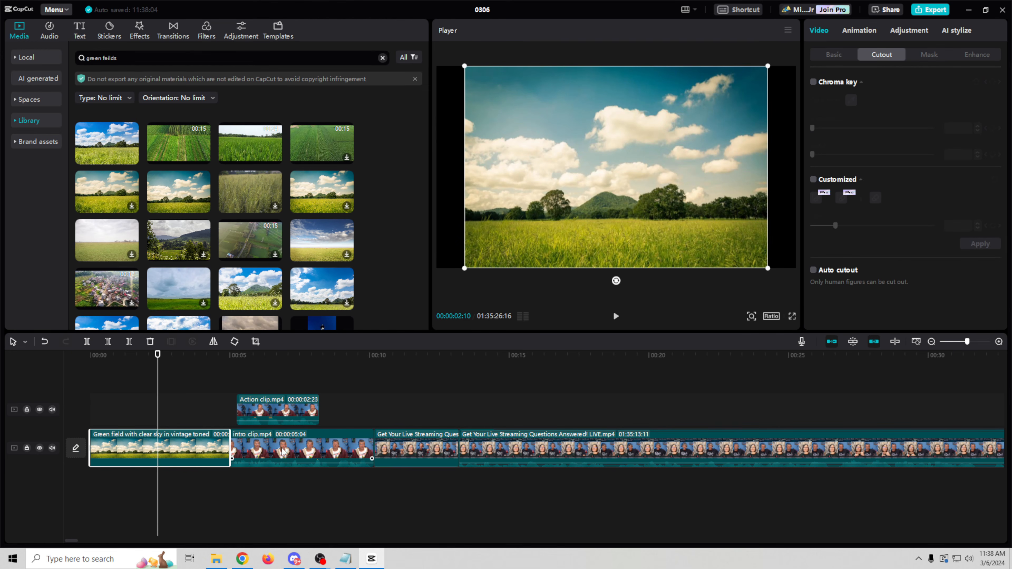
# Step: Move the intro clip onto the overlay track and extend the green field clip to about 5 seconds
pyautogui.moveTo(317, 450); pyautogui.dragTo(154, 412)
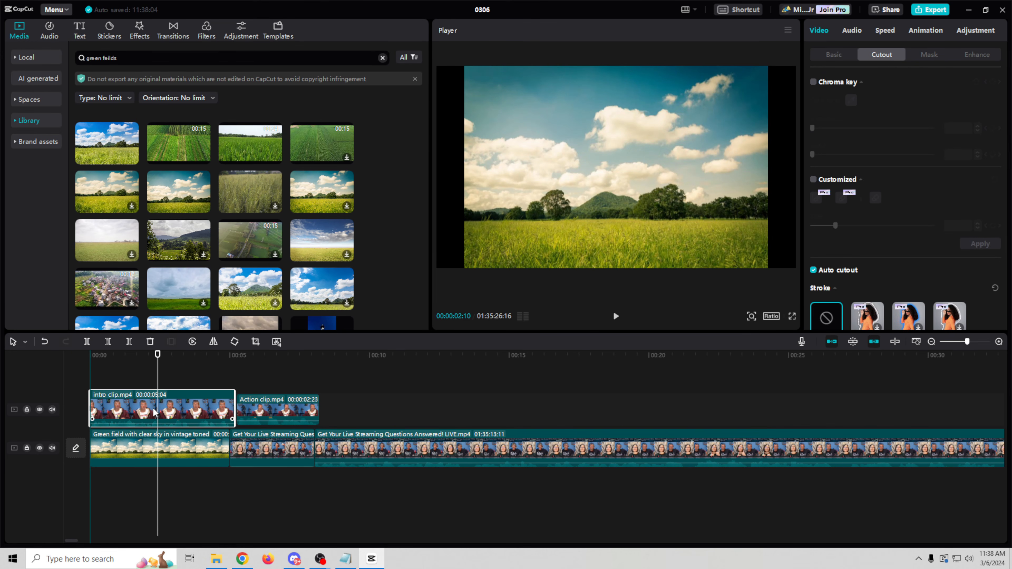
pyautogui.click(212, 444)
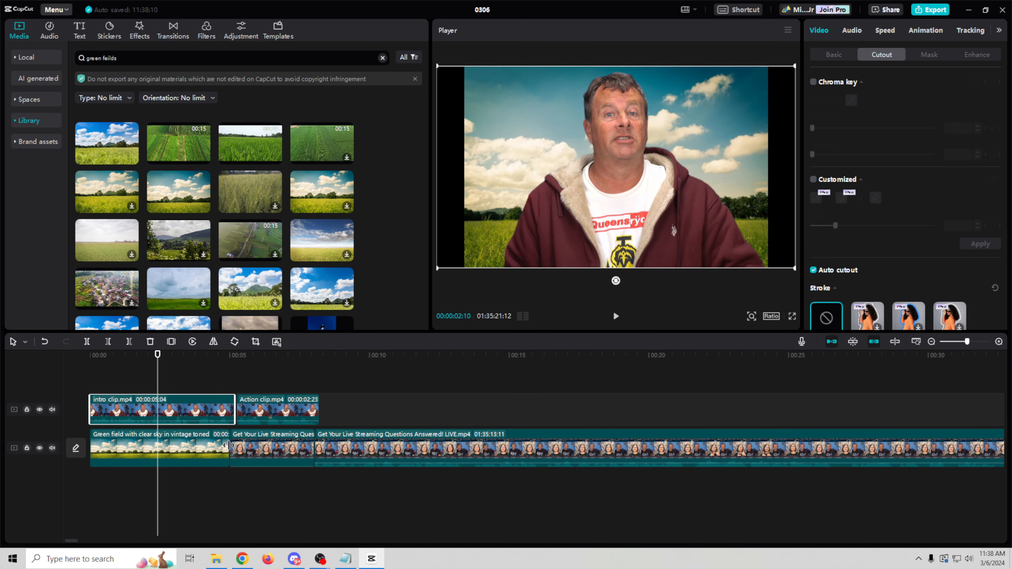
pyautogui.moveTo(226, 446); pyautogui.dragTo(234, 445)
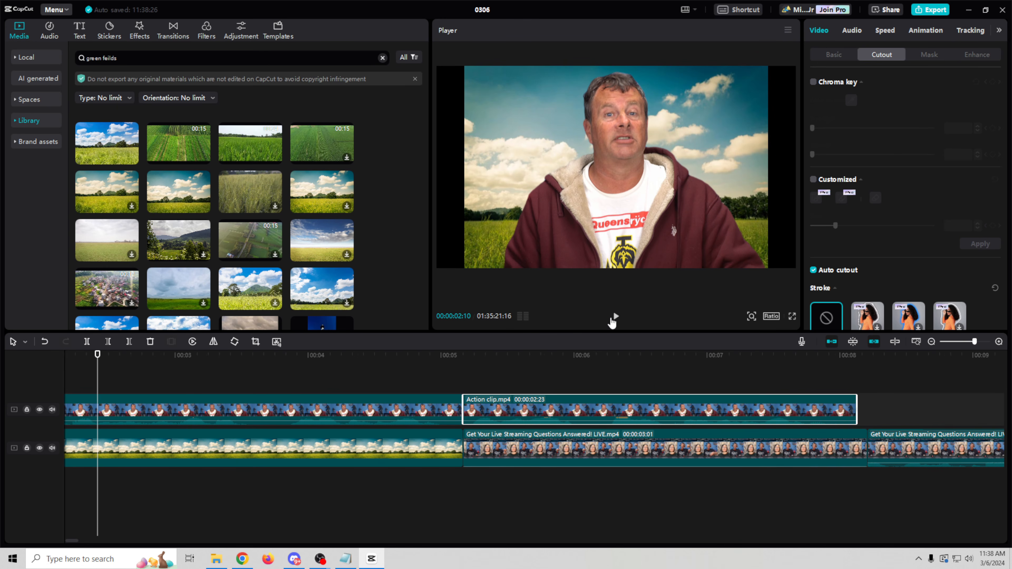
# Step: Scale the field background to fill the frame, nudge it up slightly, and play back to check
pyautogui.click(238, 449)
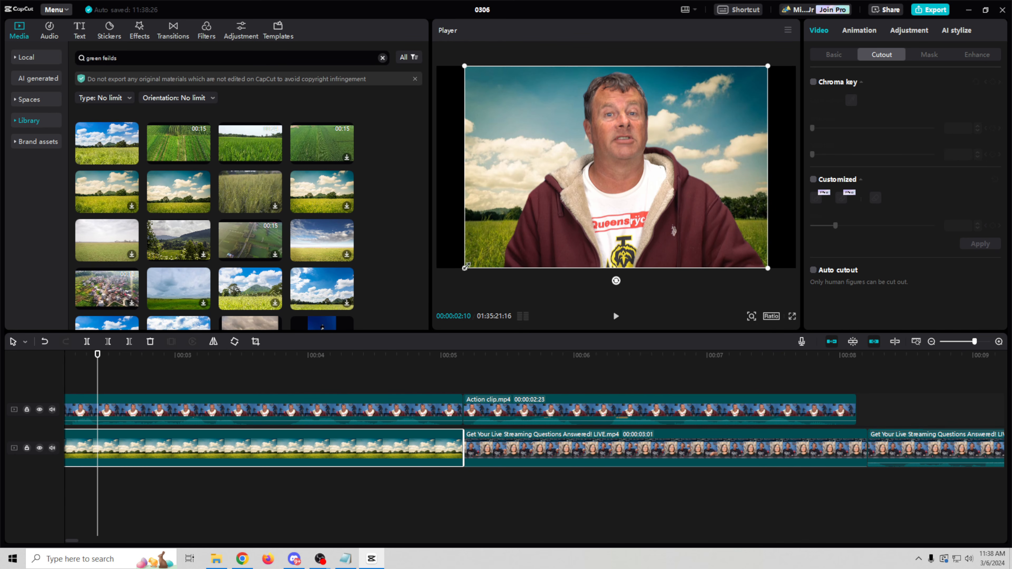
pyautogui.moveTo(467, 68); pyautogui.dragTo(420, 63)
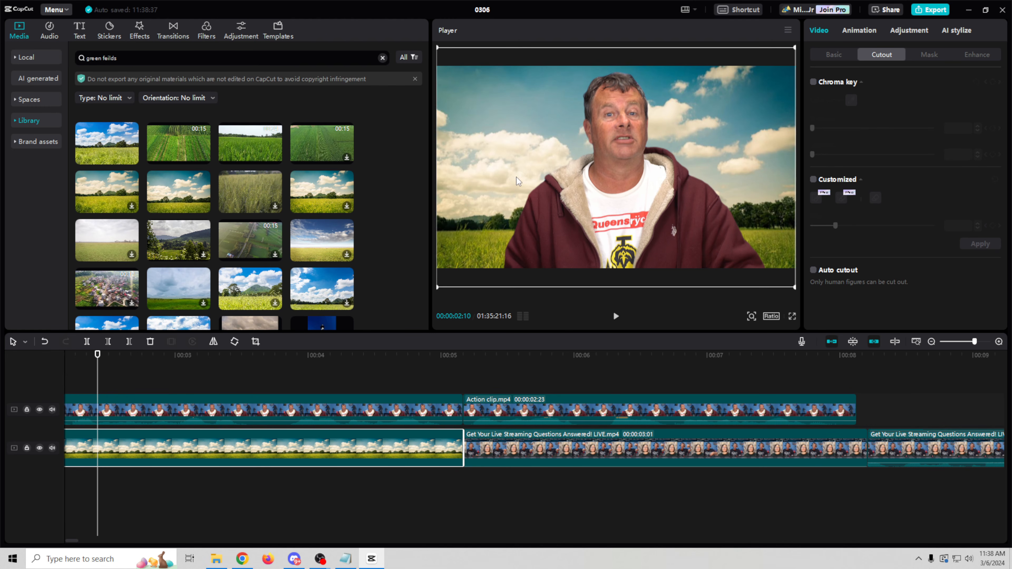
pyautogui.moveTo(499, 178)
pyautogui.mouseDown()
pyautogui.moveTo(495, 158)
pyautogui.moveTo(503, 165)
pyautogui.mouseUp()
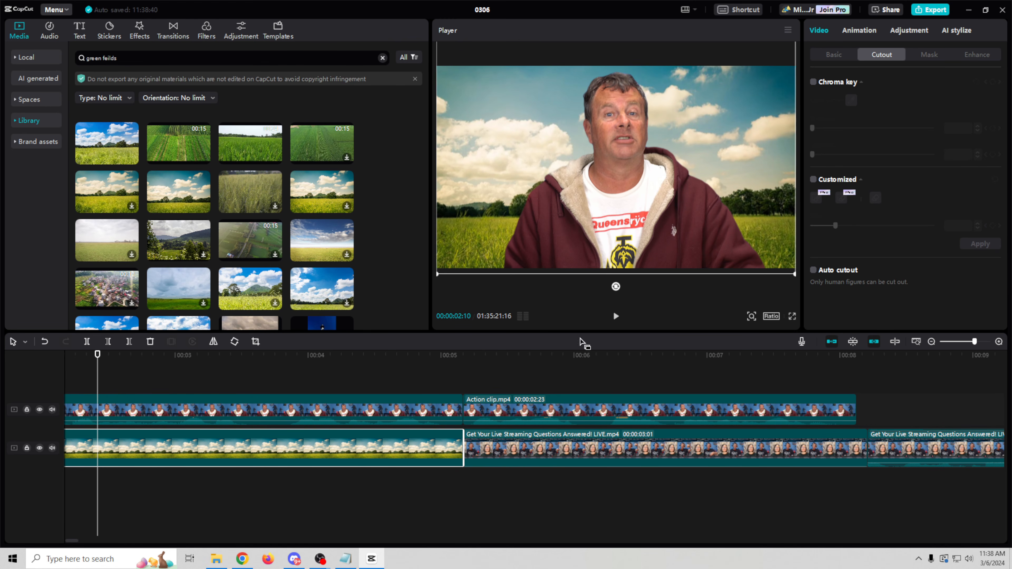
pyautogui.click(615, 317)
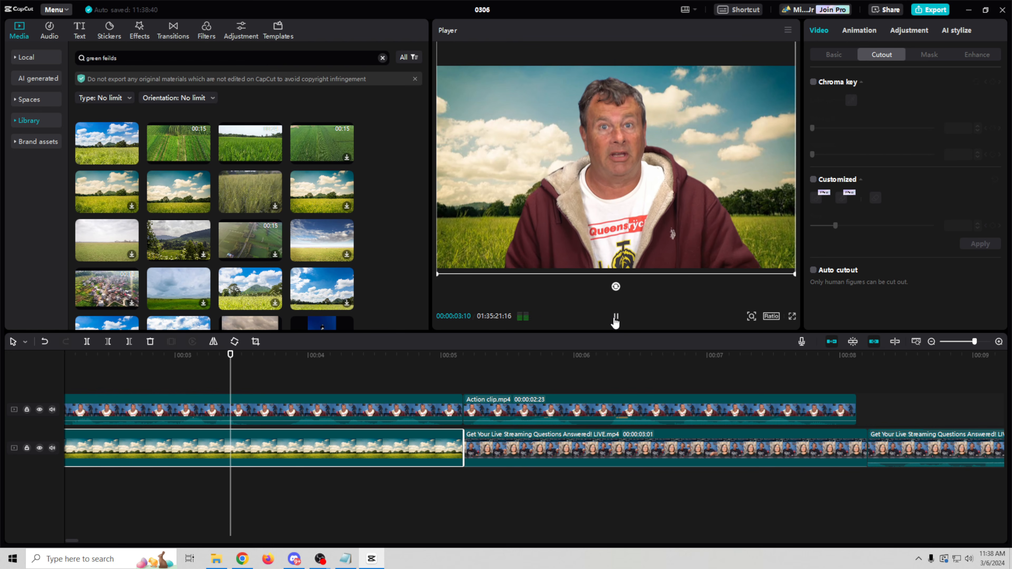
pyautogui.click(613, 320)
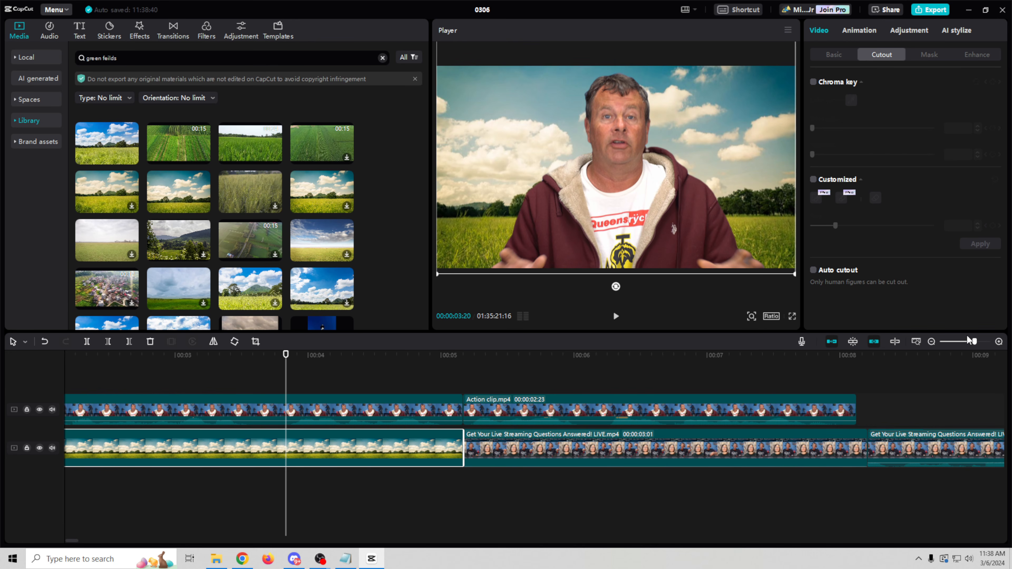
pyautogui.moveTo(976, 345); pyautogui.dragTo(971, 343)
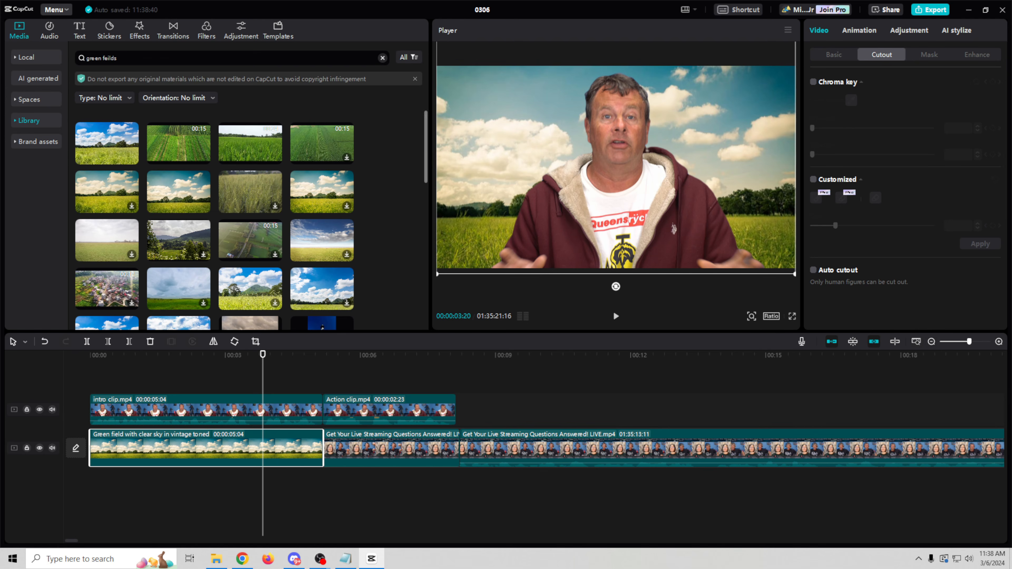
# Step: Set the AI image generator to a 16:9 ratio with 49 generation steps
pyautogui.click(43, 82)
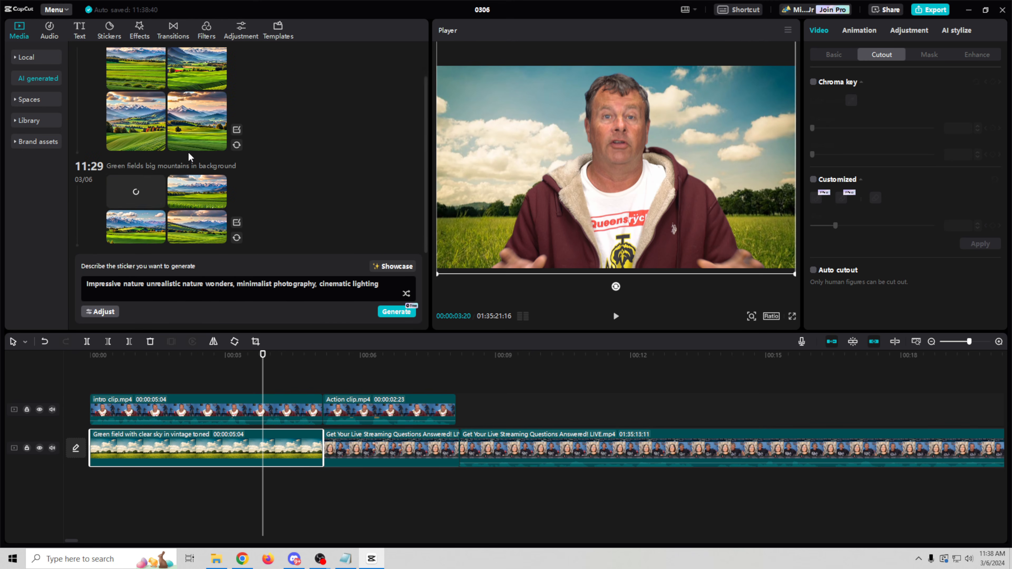
pyautogui.click(103, 313)
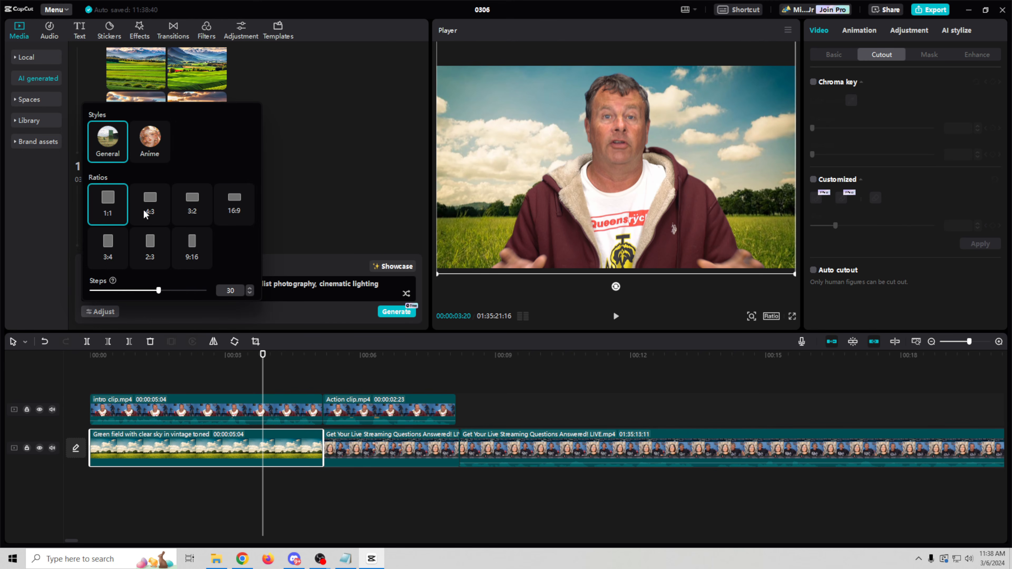
pyautogui.click(238, 217)
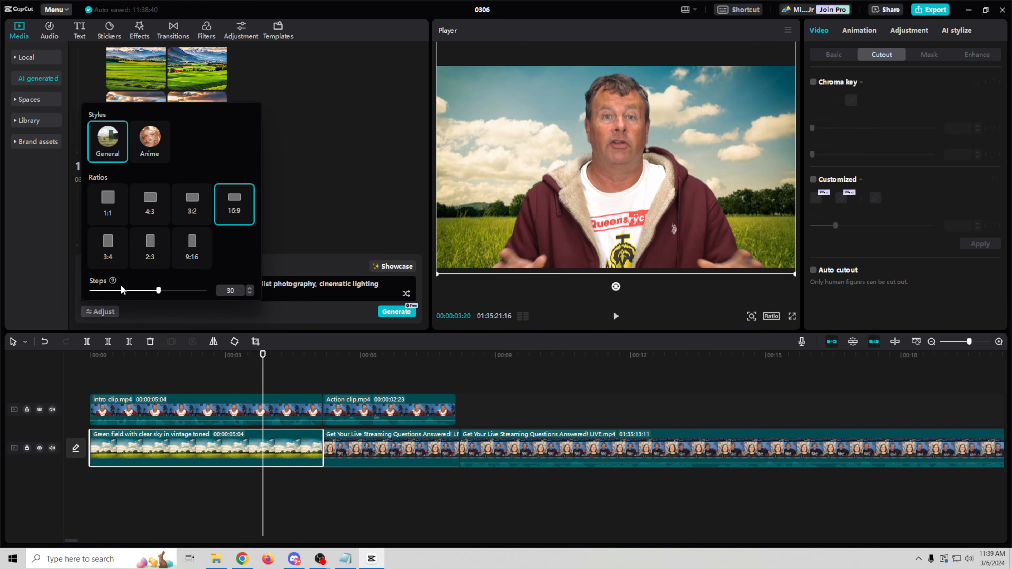
pyautogui.moveTo(113, 281)
pyautogui.moveTo(159, 292); pyautogui.dragTo(198, 294)
pyautogui.click(378, 288)
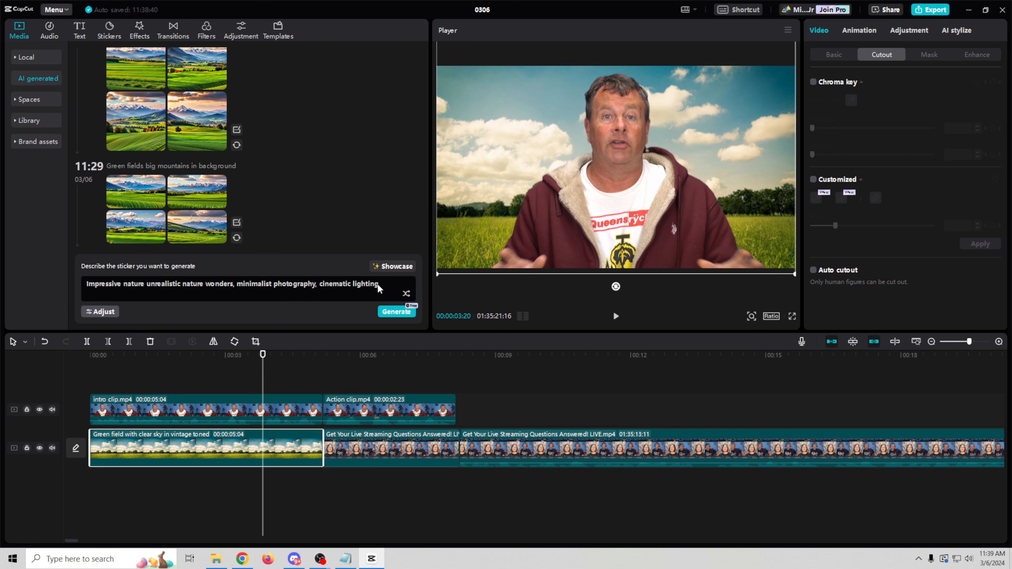
# Step: Generate images from 'green fields, mountains in the background, stormy sky' and preview the results
pyautogui.moveTo(380, 284); pyautogui.dragTo(82, 287)
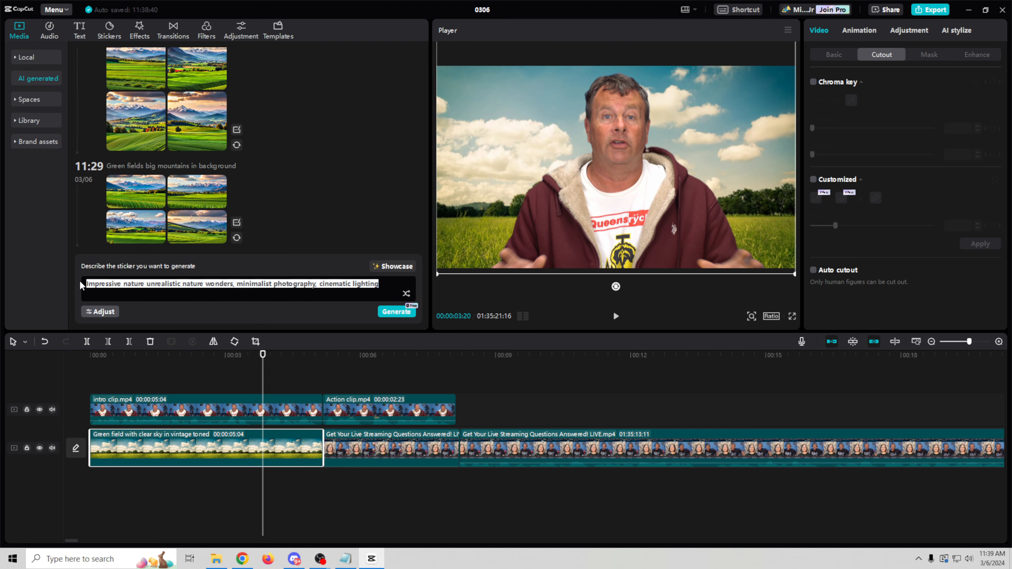
pyautogui.write('green fields, mo')
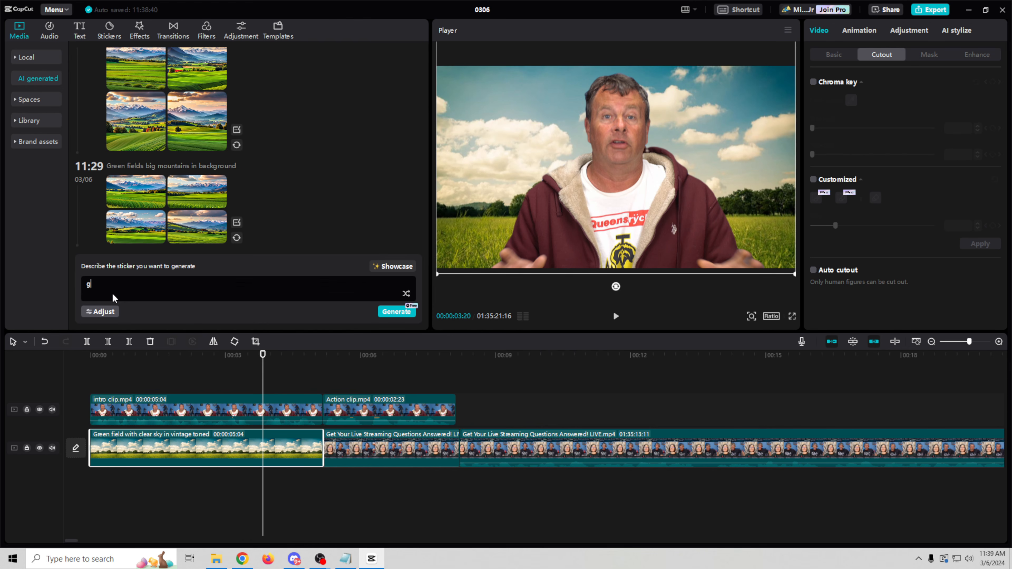
pyautogui.write('untains in the background')
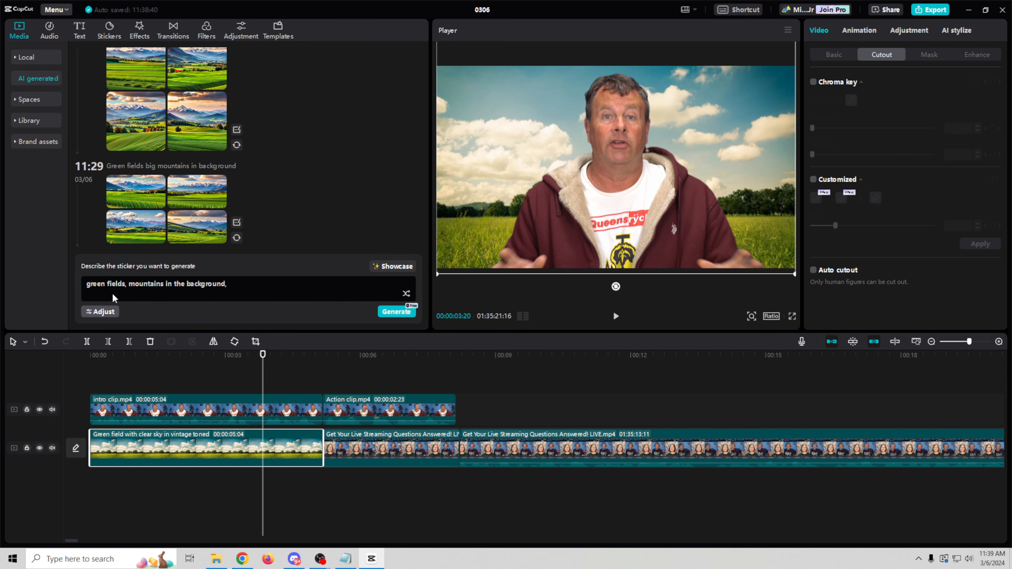
pyautogui.write(', stormy sky')
pyautogui.click(403, 315)
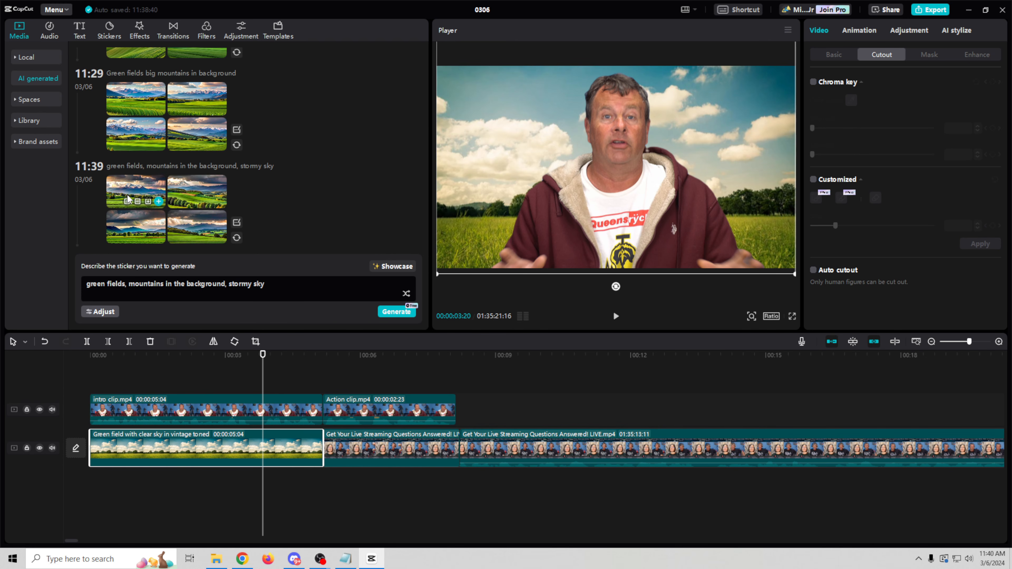
pyautogui.click(133, 190)
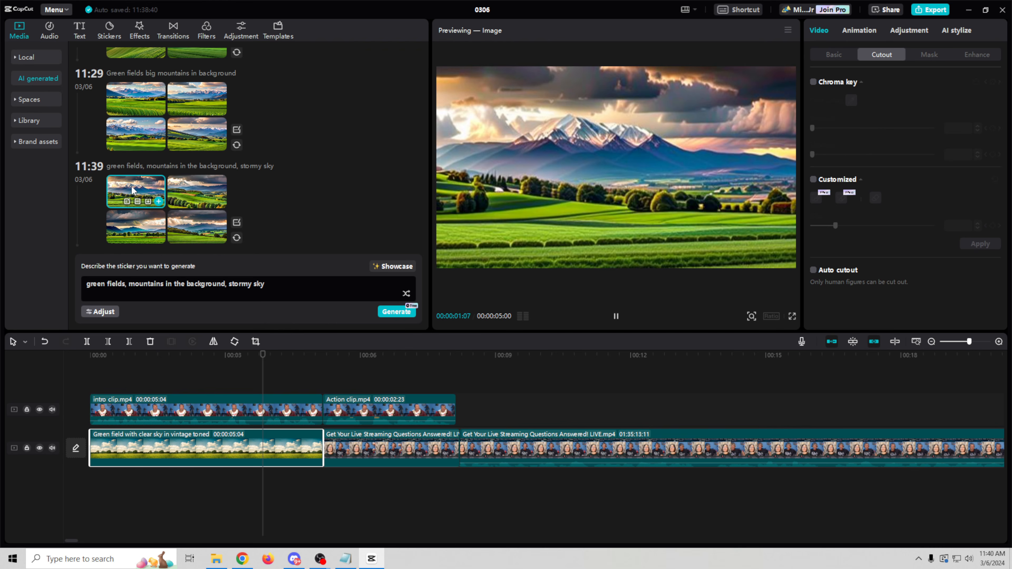
pyautogui.click(134, 226)
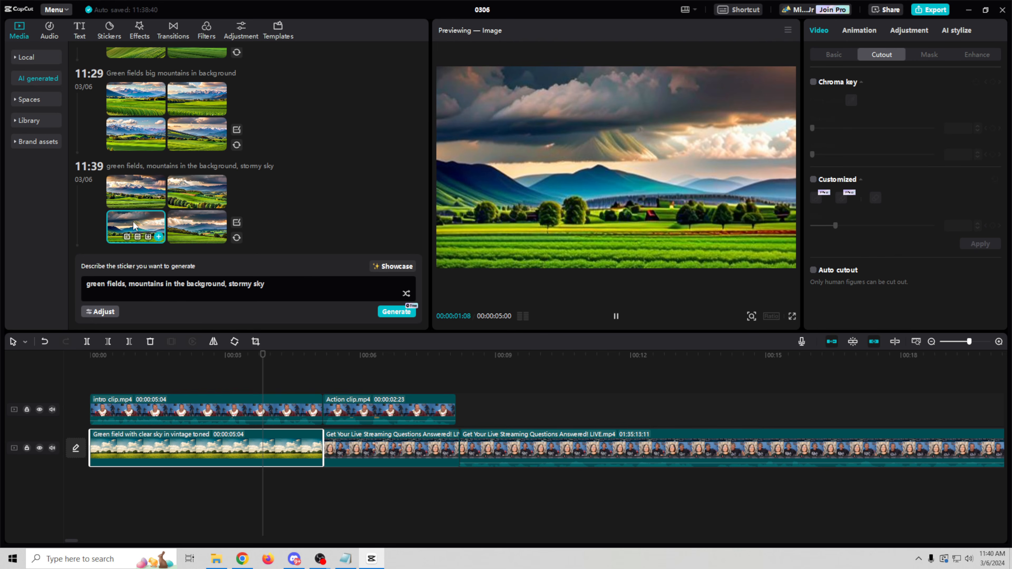
pyautogui.click(198, 225)
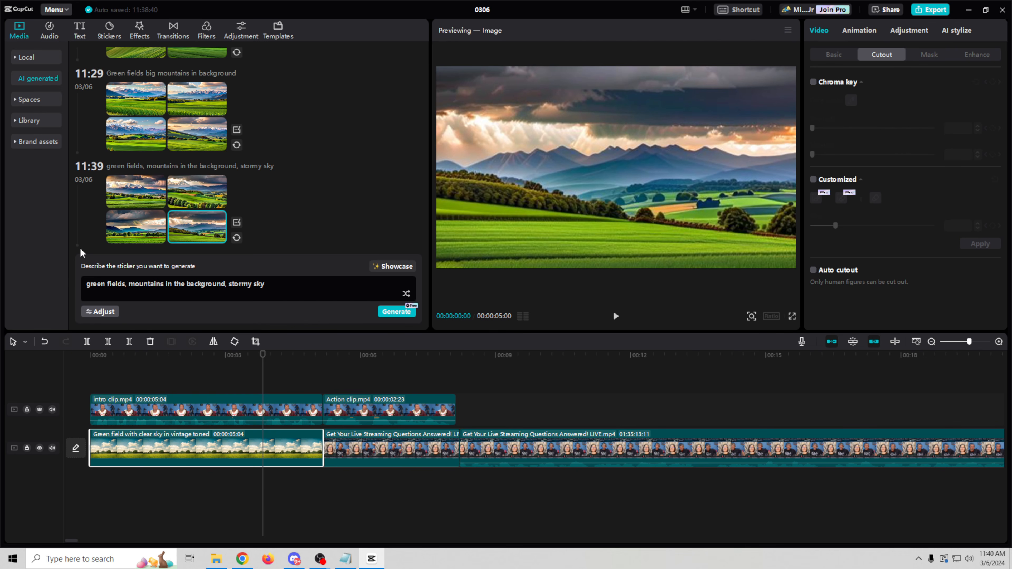
# Step: Download the chosen stormy field image into the Videos folder
pyautogui.click(209, 238)
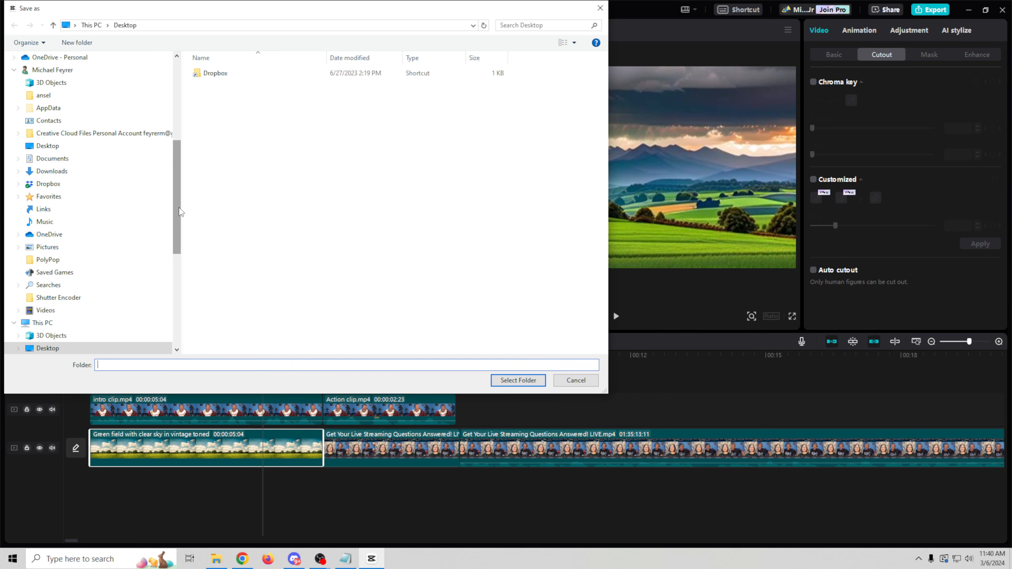
pyautogui.scroll(-6, 181, 213)
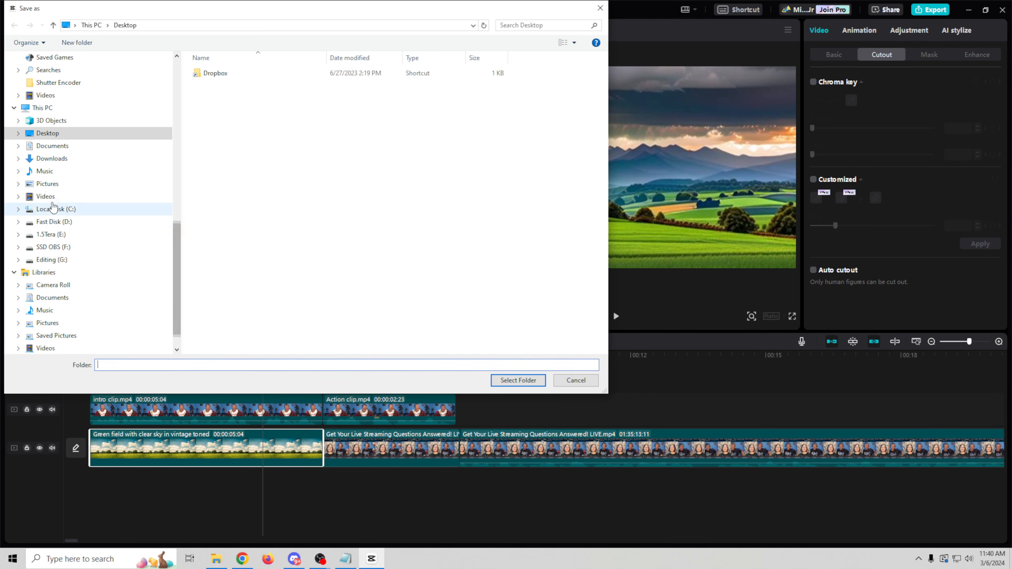
pyautogui.click(118, 198)
pyautogui.press('Return')
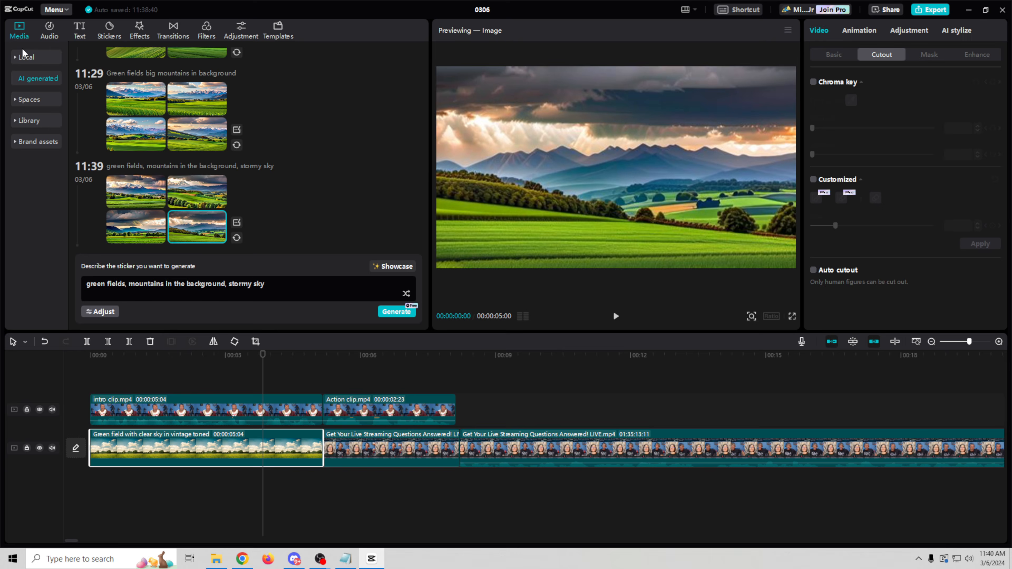
# Step: Import the downloaded PNG into the project's local media and drag it onto the green field clip
pyautogui.click(31, 59)
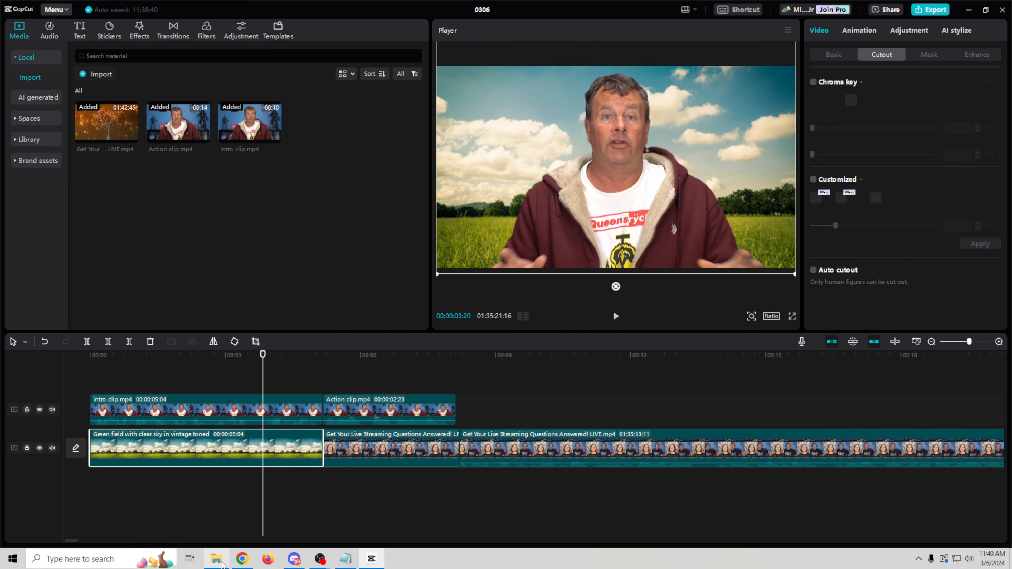
pyautogui.click(216, 559)
pyautogui.click(587, 137)
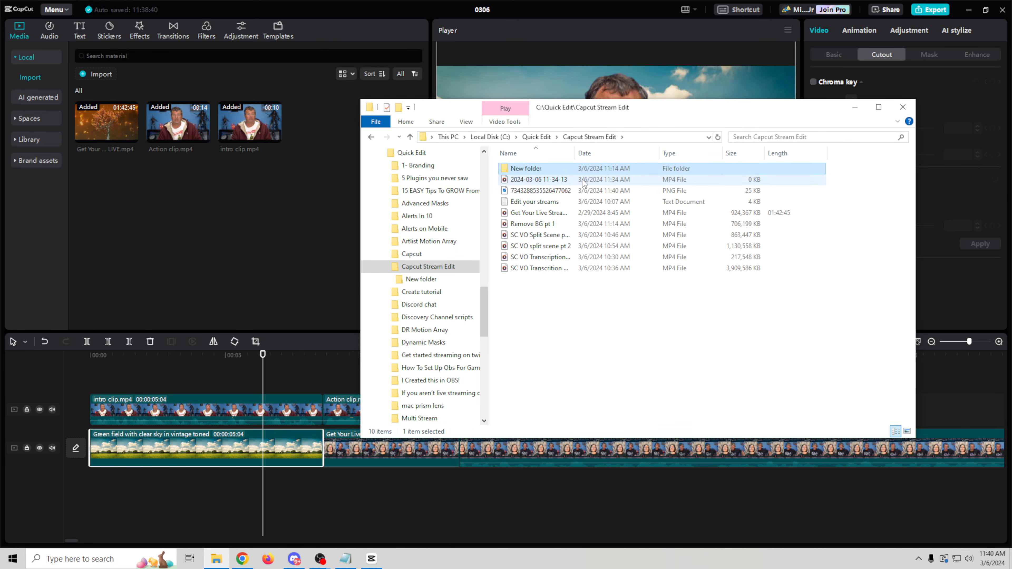
pyautogui.moveTo(528, 192); pyautogui.dragTo(155, 225)
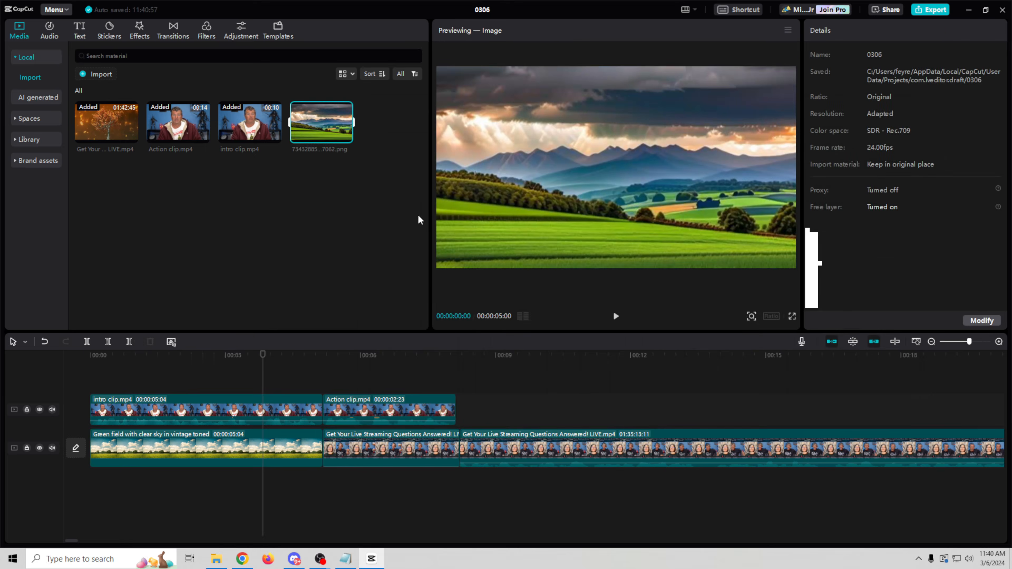
pyautogui.moveTo(337, 128); pyautogui.dragTo(183, 445)
# Step: Confirm Replace to swap in the stormy image, then scrub the playhead to review the intro
pyautogui.click(537, 364)
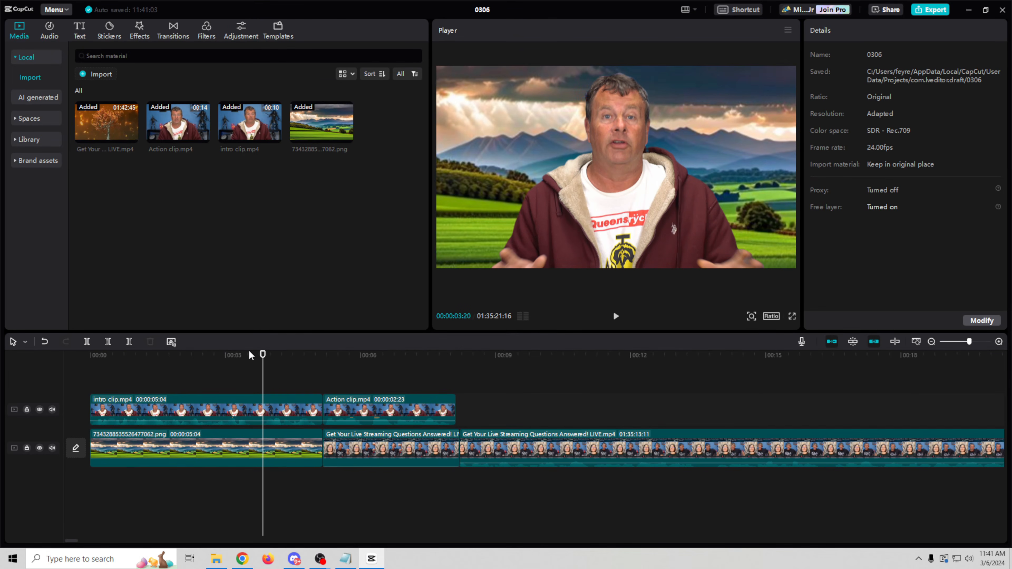
pyautogui.moveTo(262, 354); pyautogui.dragTo(182, 355)
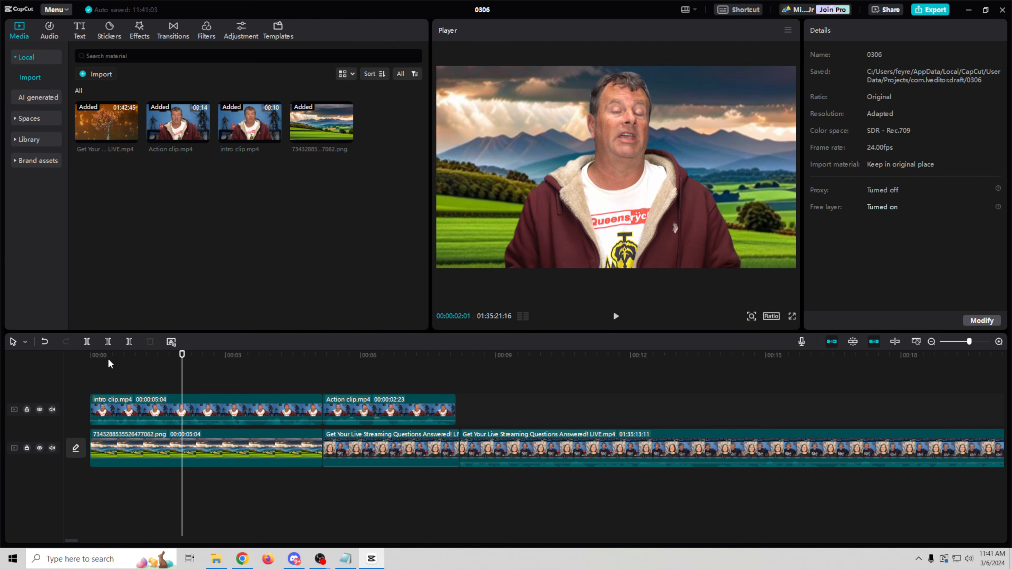
pyautogui.click(95, 355)
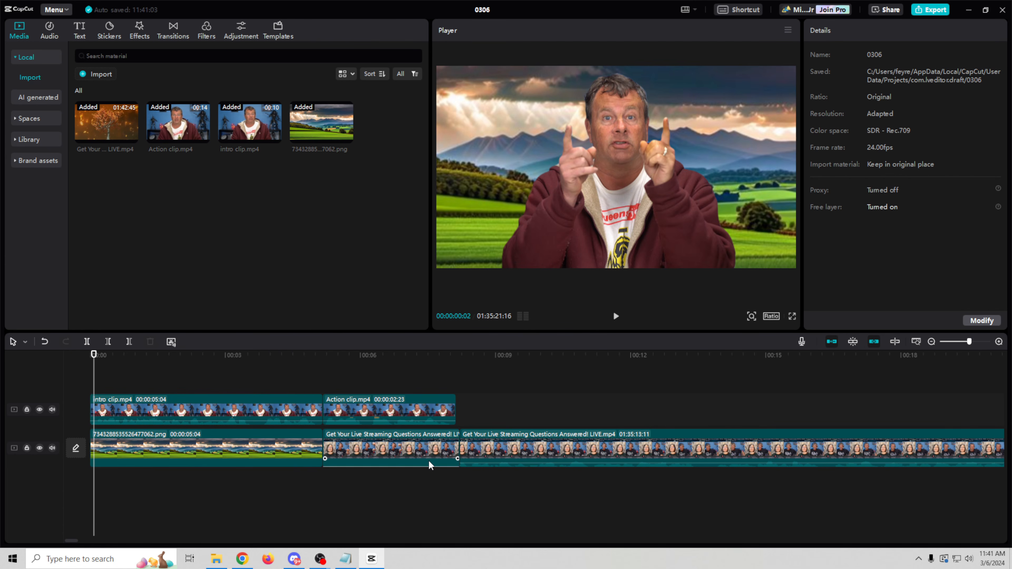
pyautogui.click(379, 355)
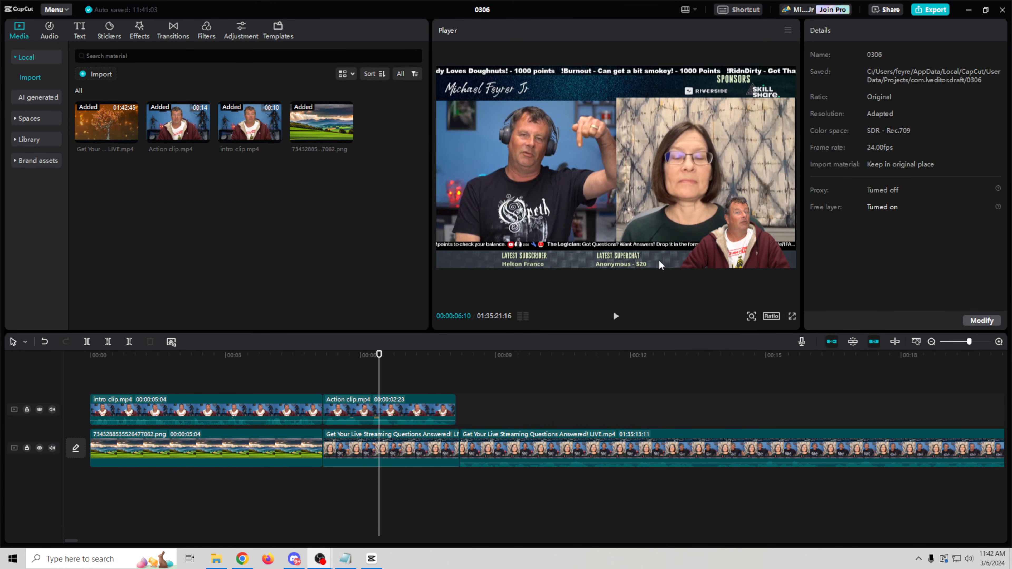
pyautogui.click(371, 407)
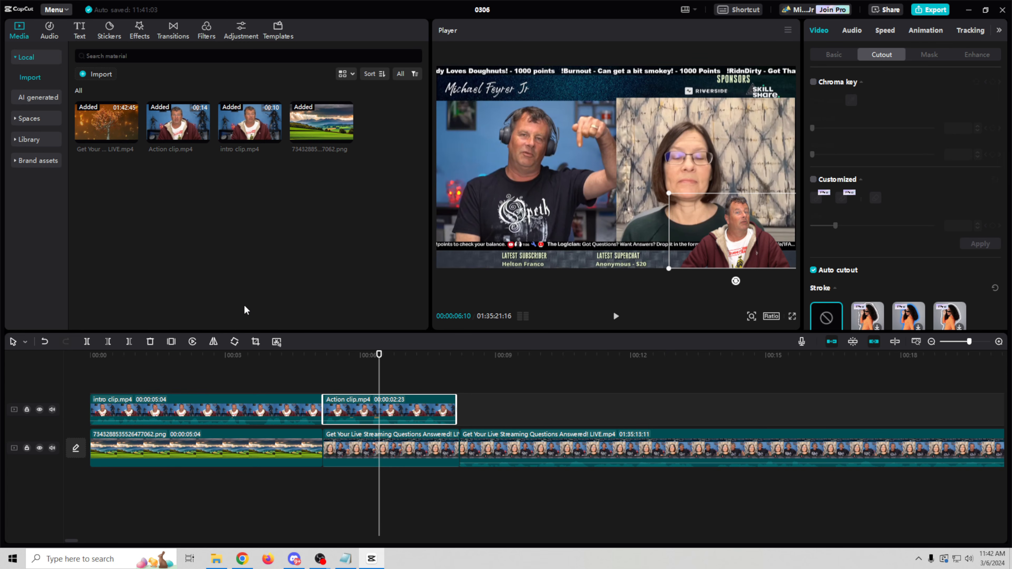
pyautogui.click(247, 364)
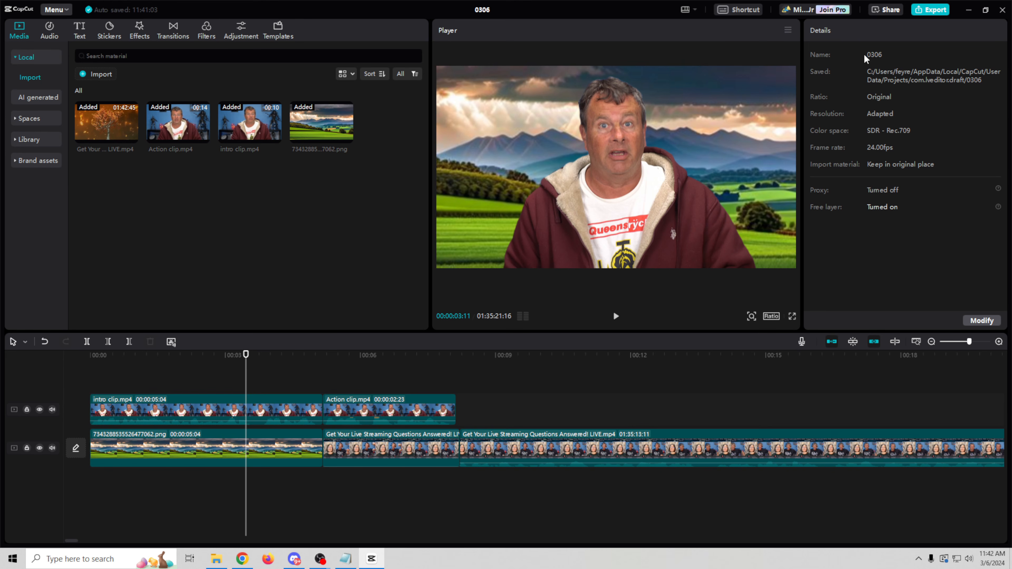
pyautogui.click(981, 321)
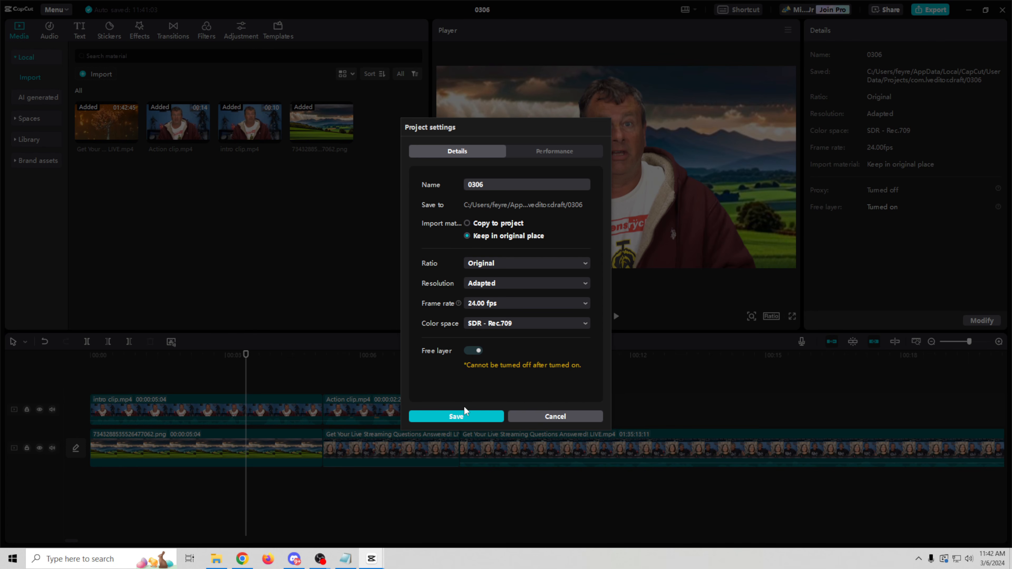
pyautogui.click(458, 417)
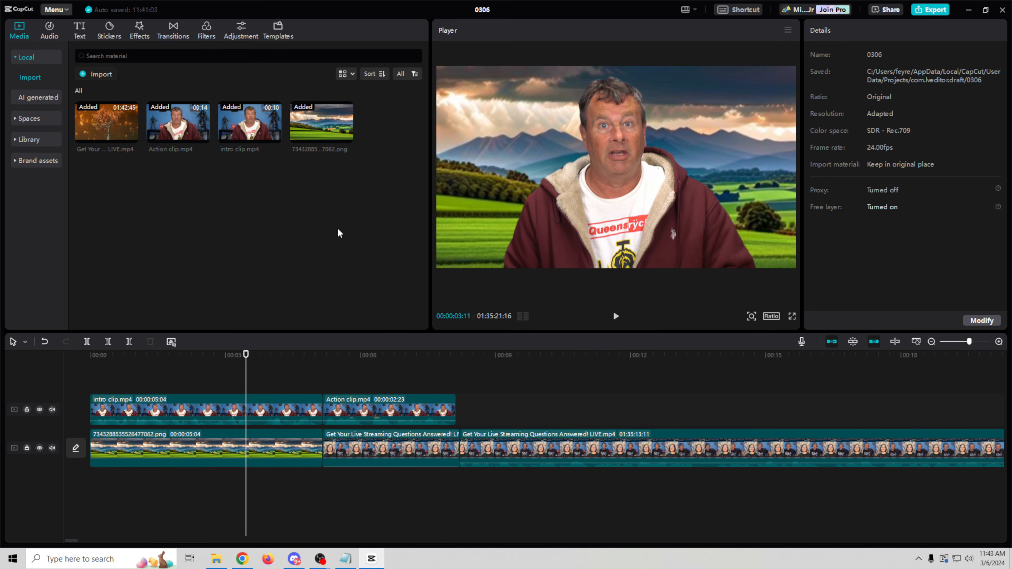
# Step: Add a default text title on its own track between the two video tracks
pyautogui.click(80, 30)
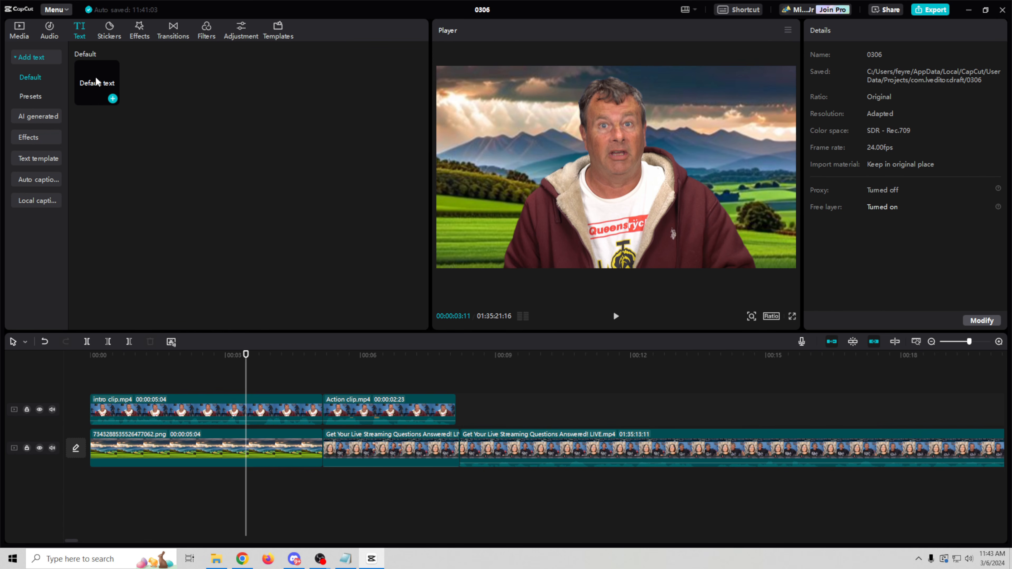
pyautogui.moveTo(96, 78); pyautogui.dragTo(135, 424)
pyautogui.moveTo(180, 390); pyautogui.dragTo(174, 440)
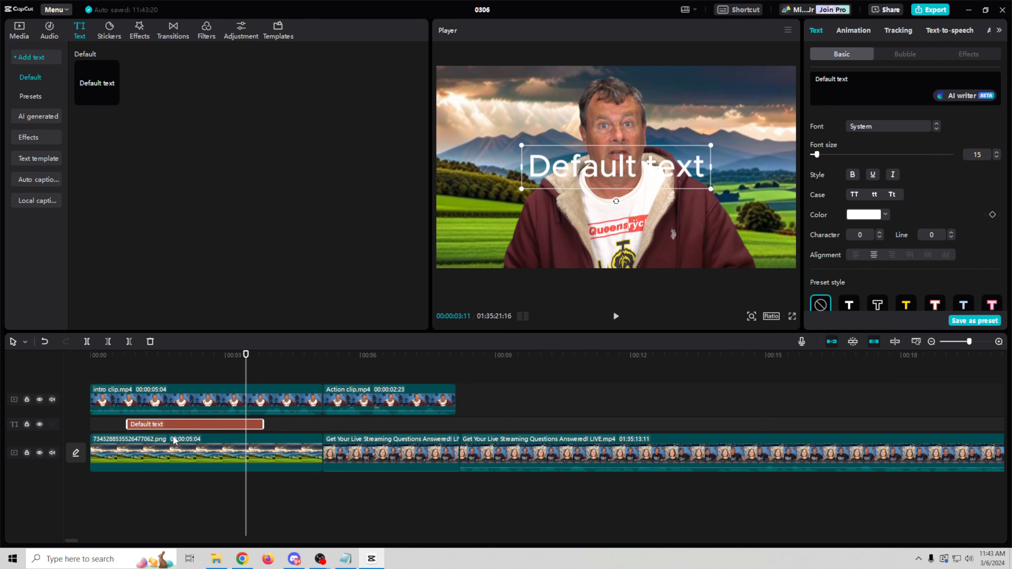
pyautogui.moveTo(215, 359); pyautogui.dragTo(191, 358)
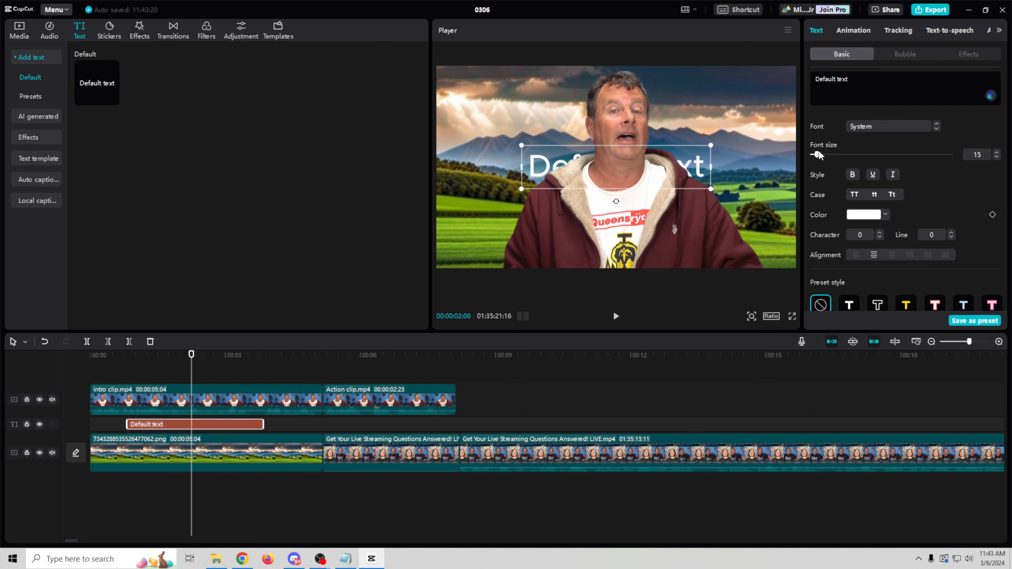
# Step: Change the title text to 'Subscribe' and enlarge it to font size 30
pyautogui.moveTo(817, 155); pyautogui.dragTo(821, 154)
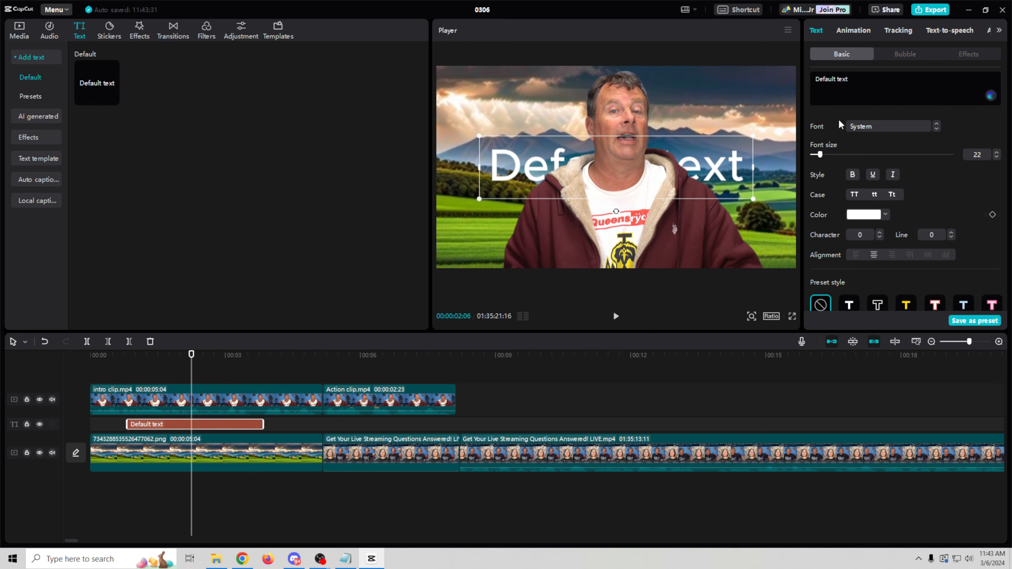
pyautogui.moveTo(880, 81); pyautogui.dragTo(805, 81)
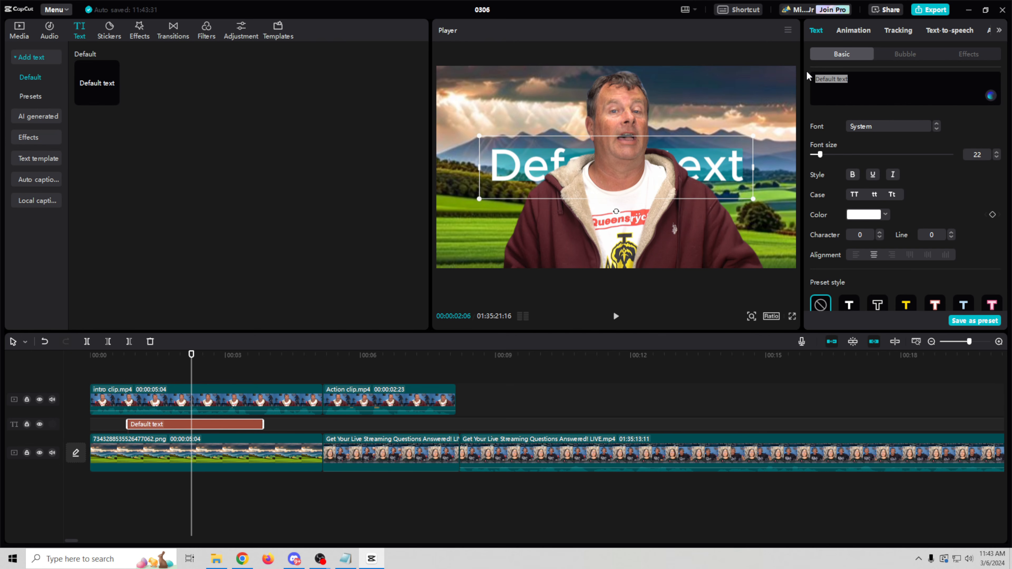
pyautogui.write('Subscribe')
pyautogui.moveTo(819, 155); pyautogui.dragTo(825, 156)
# Step: Switch the title font to ZY Fervent and set its colour to yellow
pyautogui.click(936, 128)
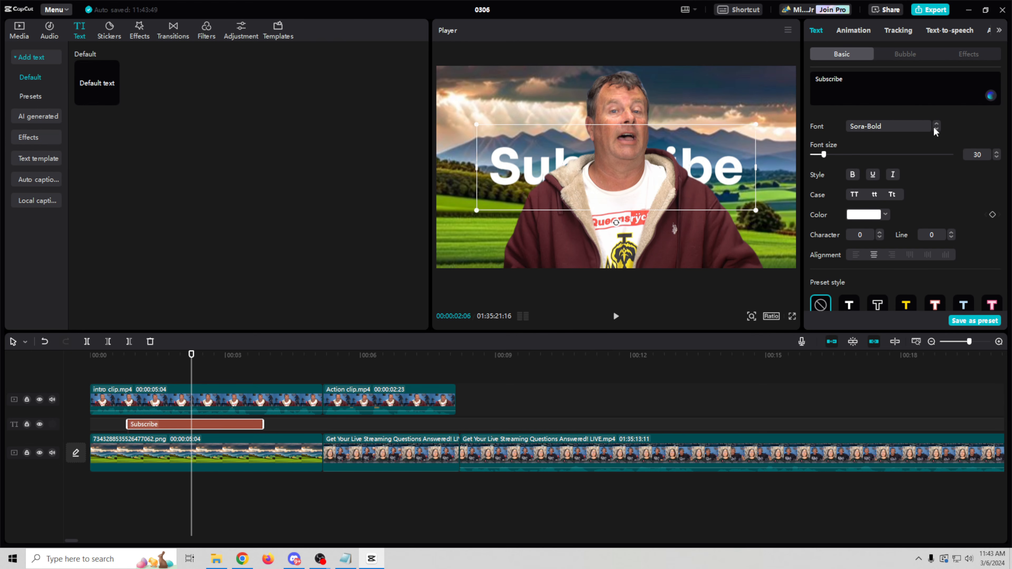
pyautogui.click(918, 126)
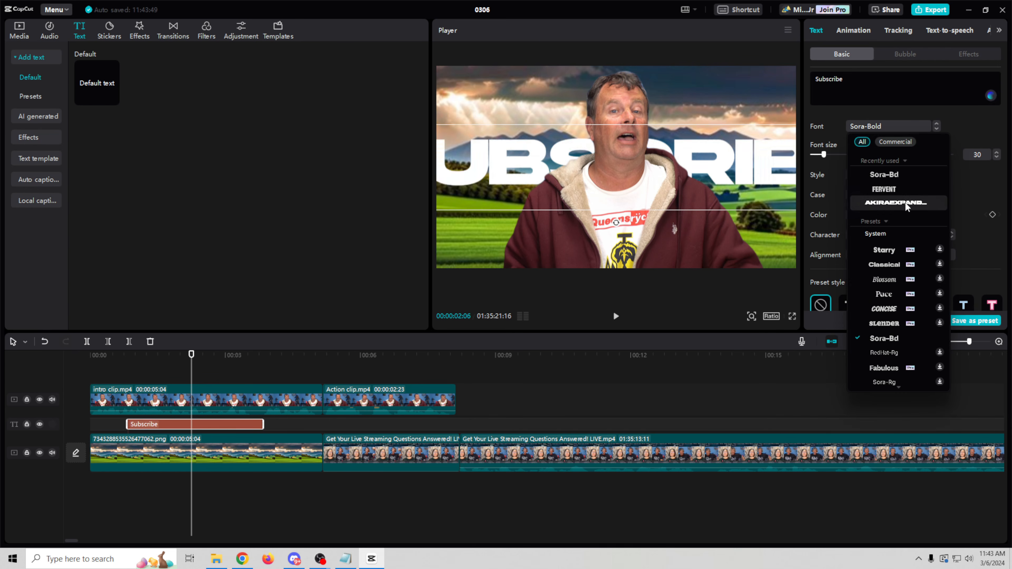
pyautogui.click(887, 189)
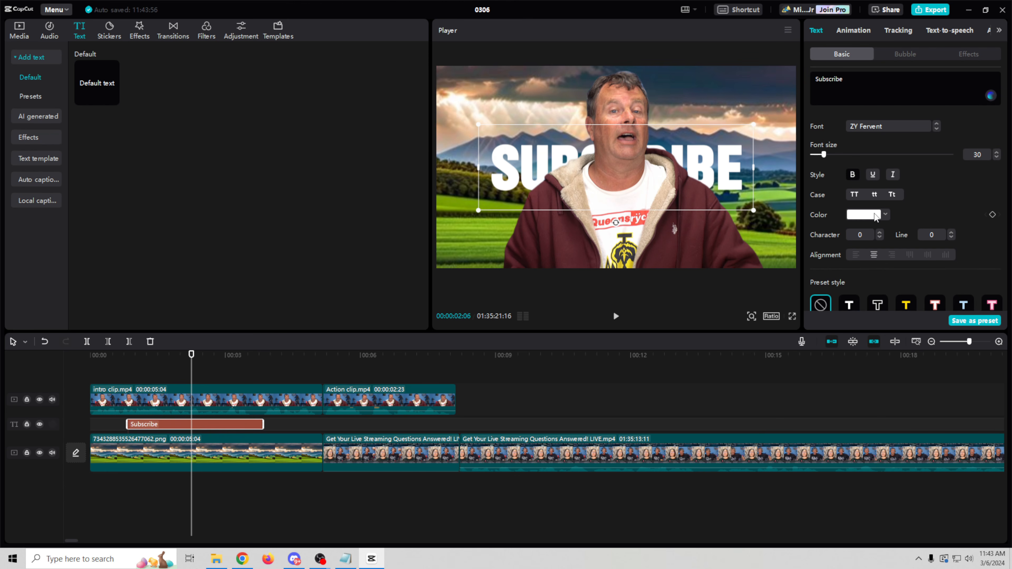
pyautogui.click(885, 214)
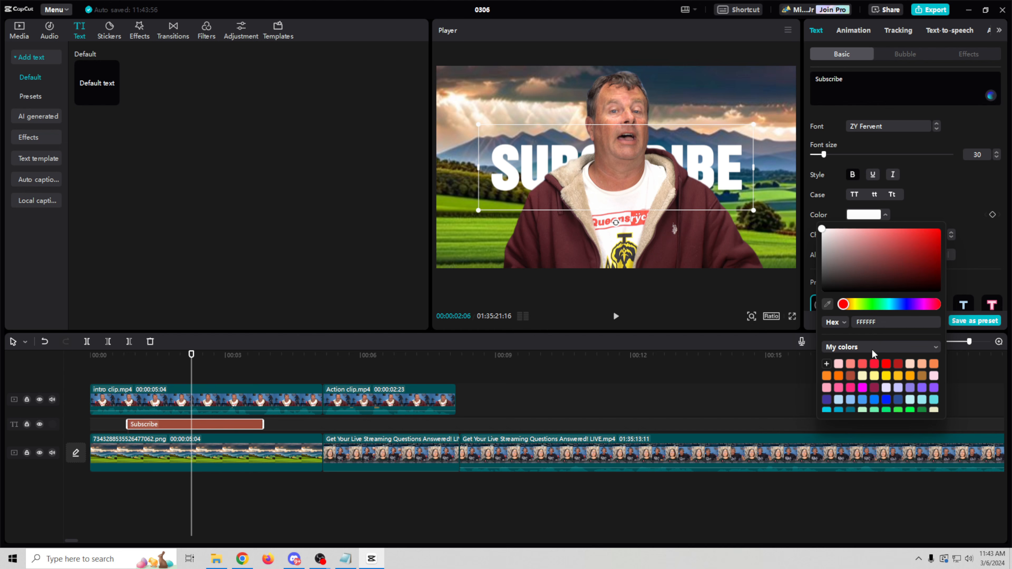
pyautogui.click(856, 306)
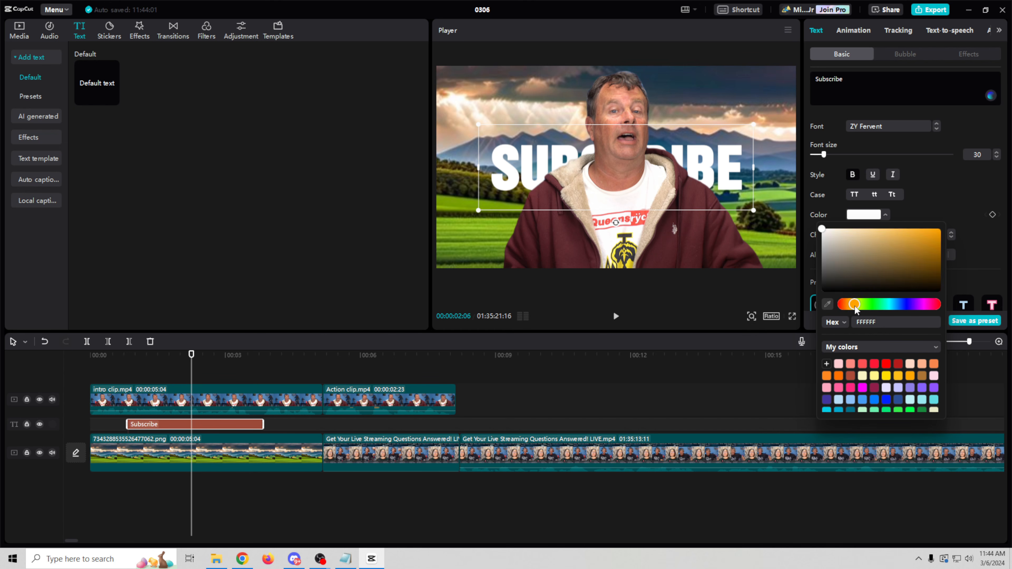
pyautogui.click(939, 230)
pyautogui.click(958, 208)
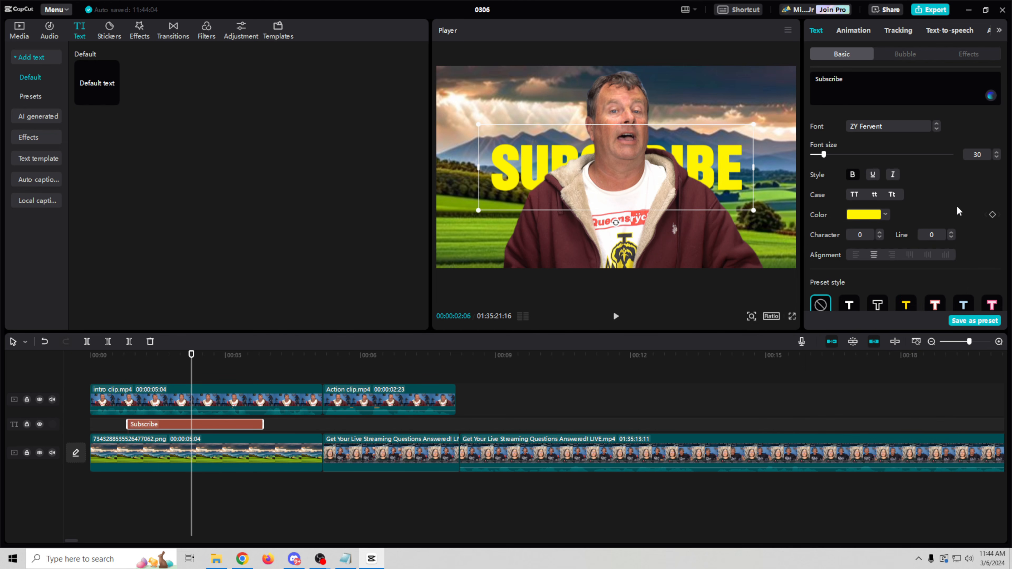
# Step: Apply the yellow black-outlined preset style, then browse the full list of style presets
pyautogui.scroll(-4, 964, 204)
pyautogui.scroll(2, 960, 204)
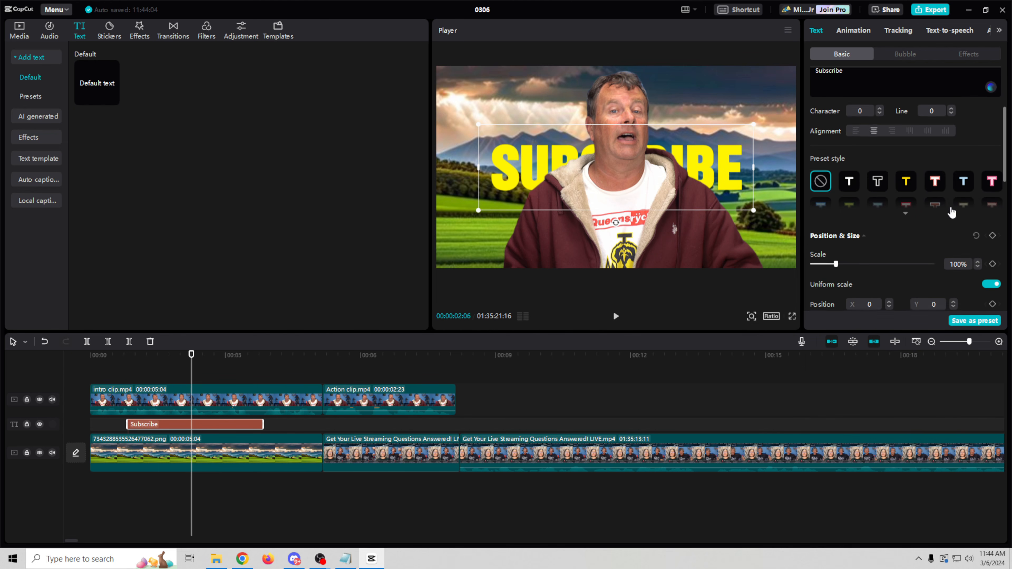
pyautogui.click(849, 183)
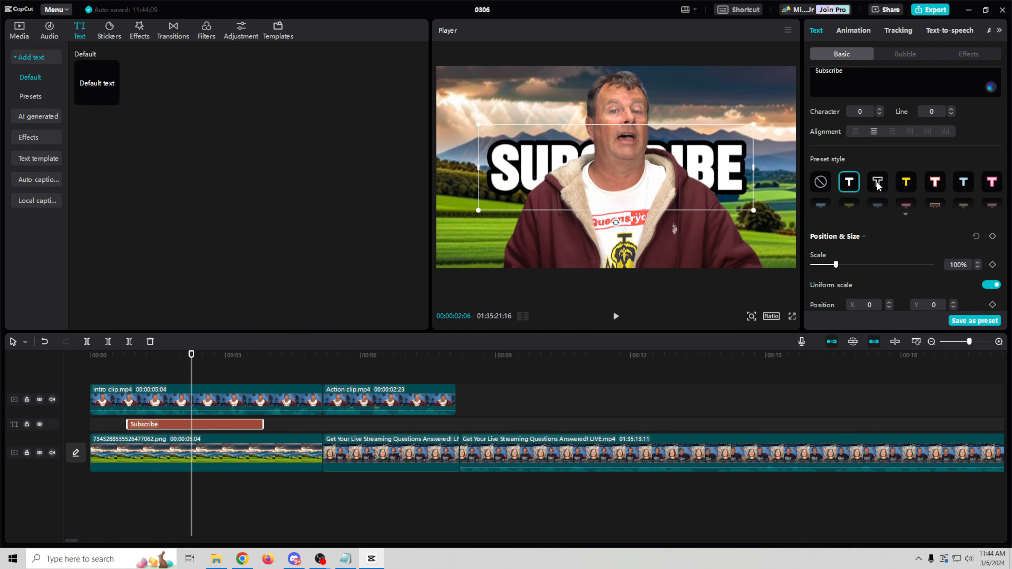
pyautogui.click(906, 182)
pyautogui.scroll(-1, 905, 202)
pyautogui.click(904, 201)
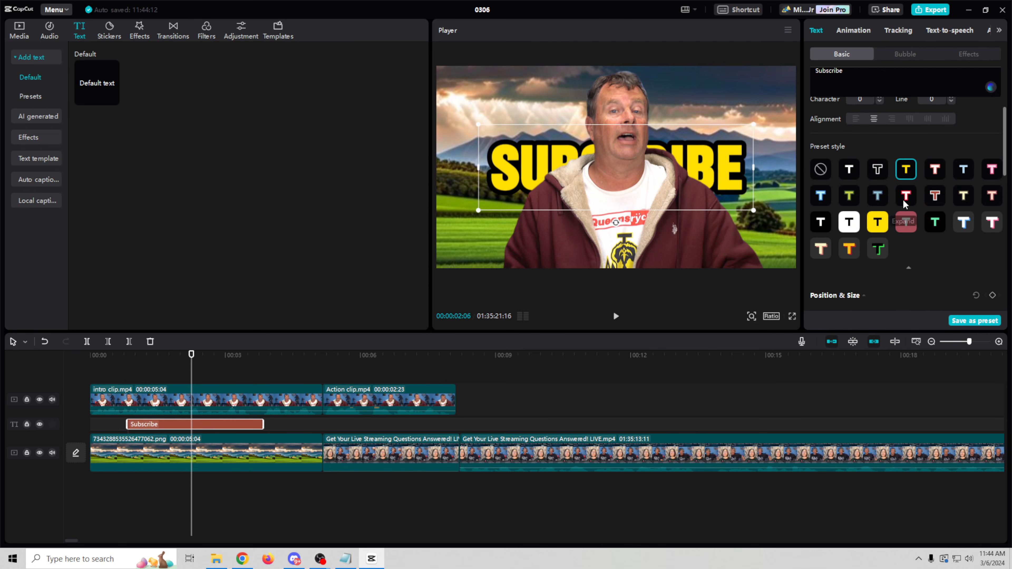
pyautogui.scroll(-1, 883, 196)
pyautogui.scroll(-5, 916, 235)
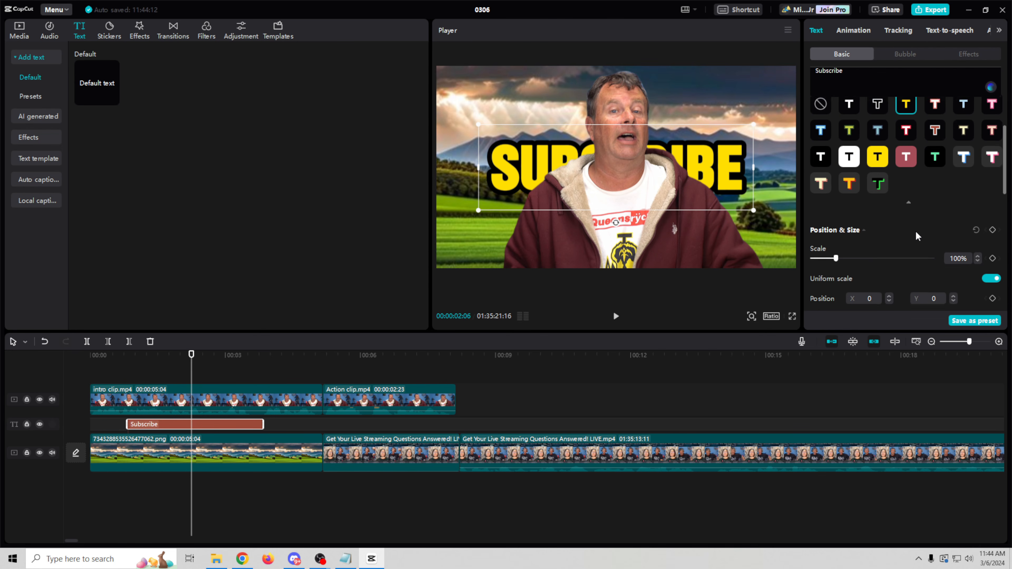
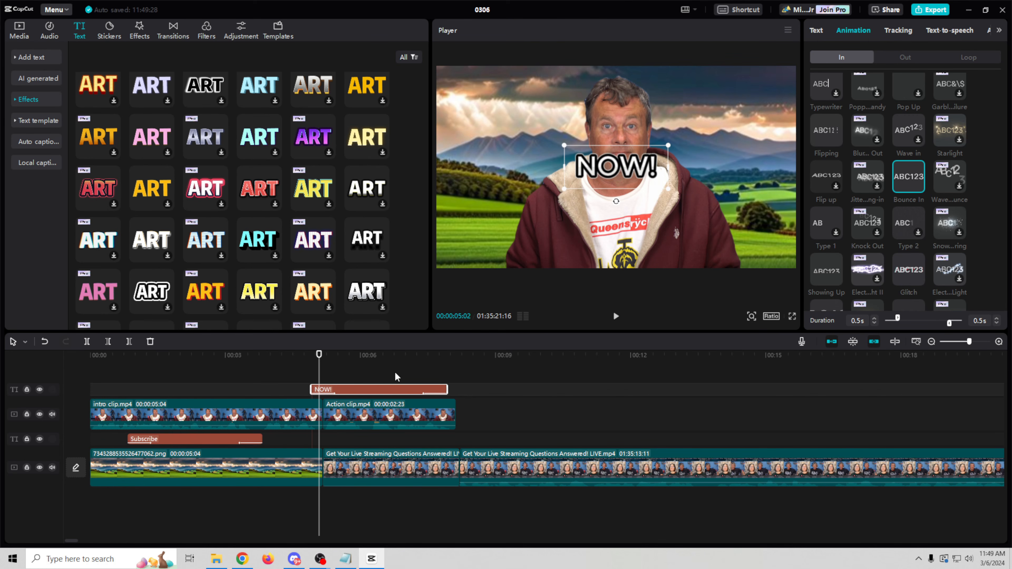
# Step: Move the NOW! title toward the upper left of the frame
pyautogui.moveTo(622, 184); pyautogui.dragTo(522, 158)
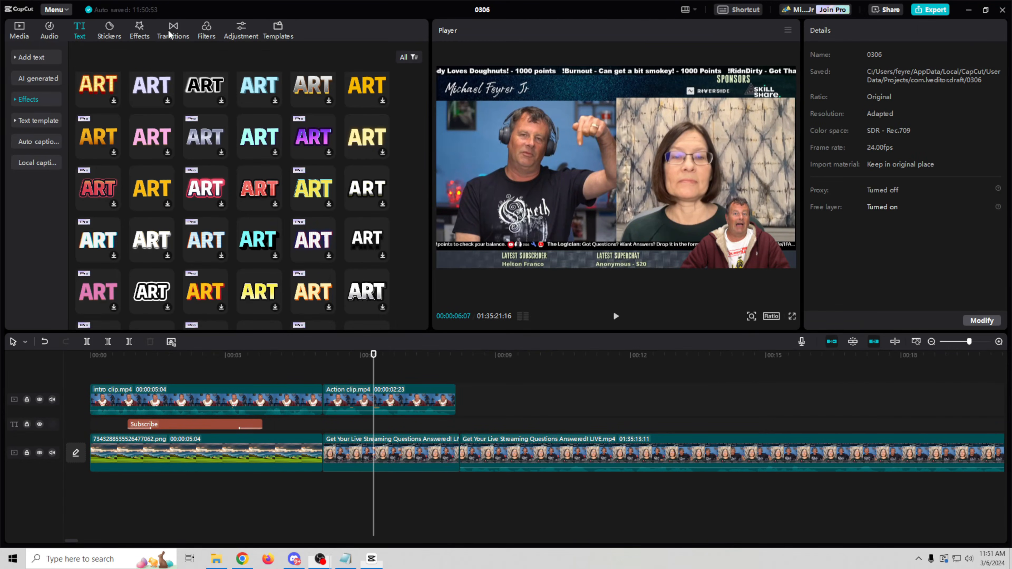
# Step: Place the Bottom Left II movement transition between the opening image and the livestream clip
pyautogui.click(168, 30)
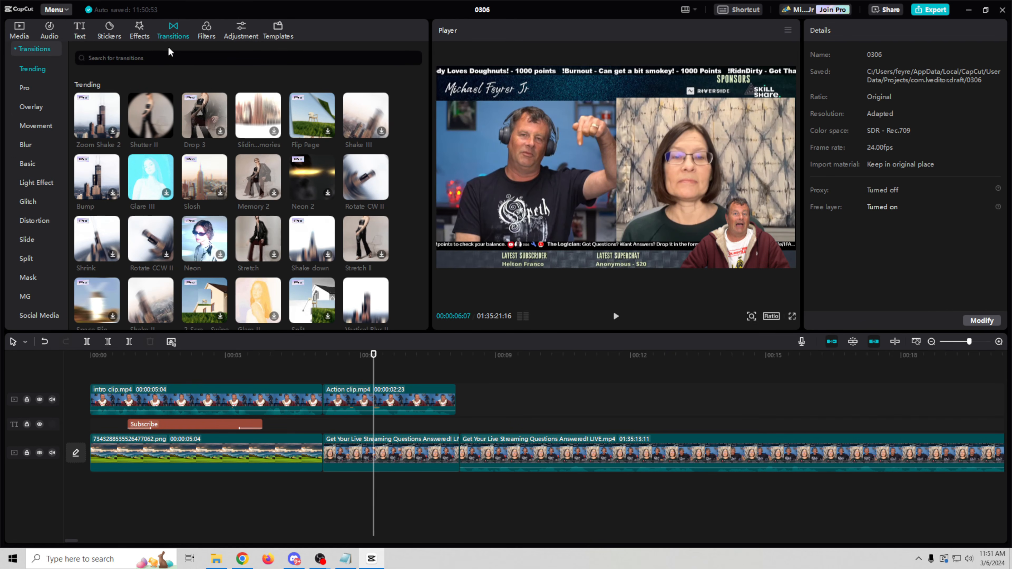
pyautogui.scroll(-10, 201, 233)
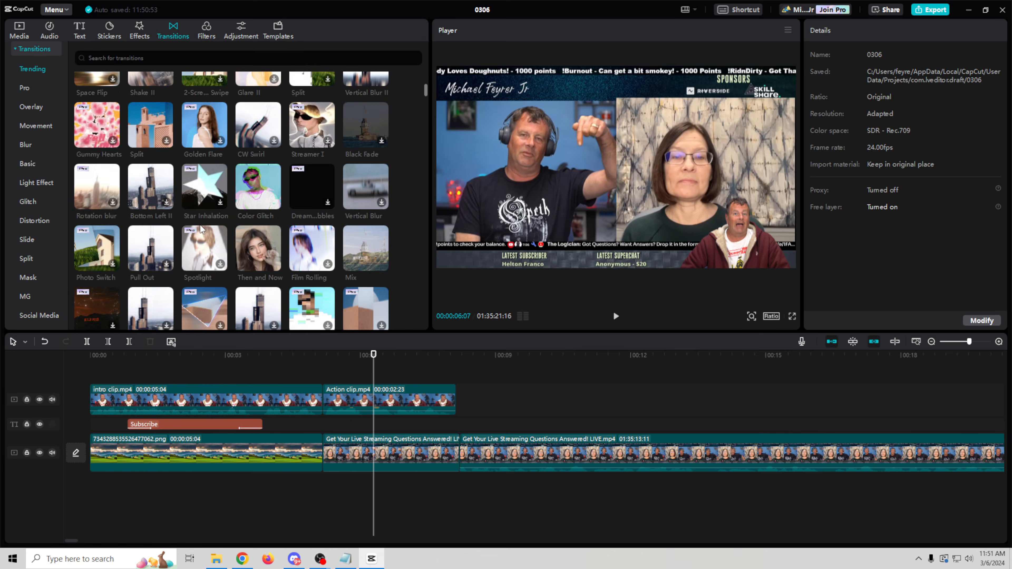
pyautogui.scroll(-6, 201, 228)
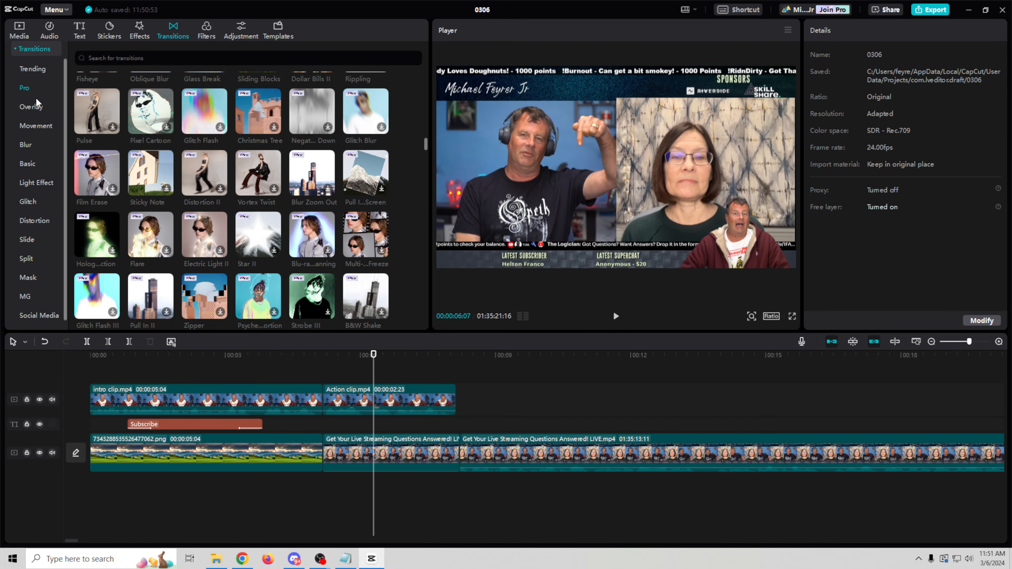
pyautogui.click(42, 128)
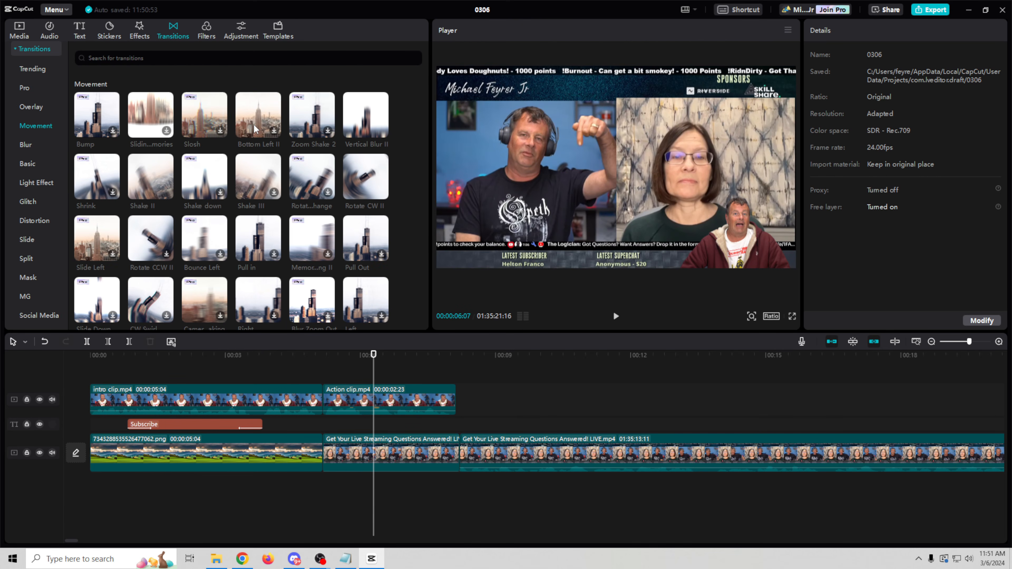
pyautogui.moveTo(255, 118); pyautogui.dragTo(326, 466)
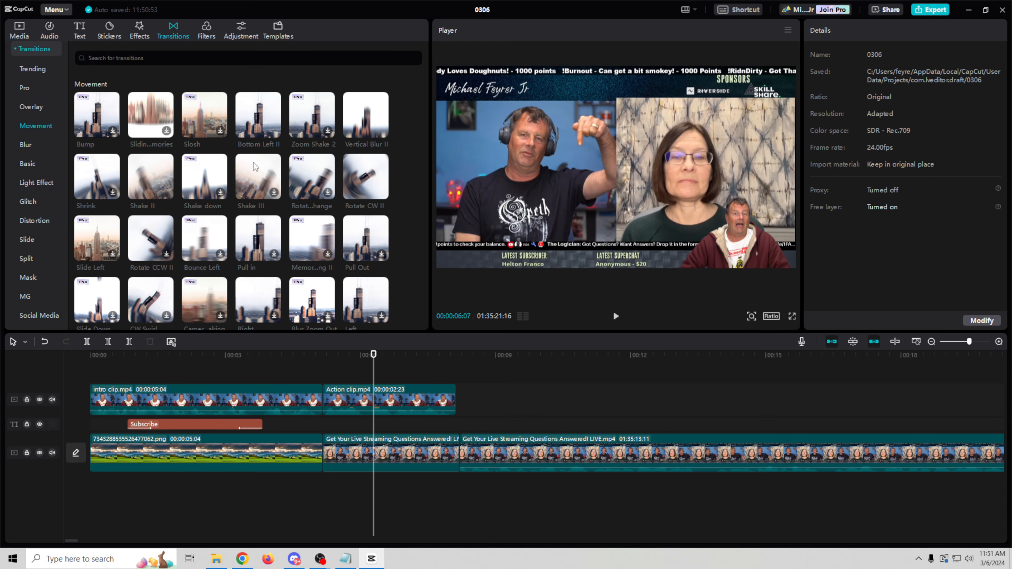
pyautogui.click(257, 126)
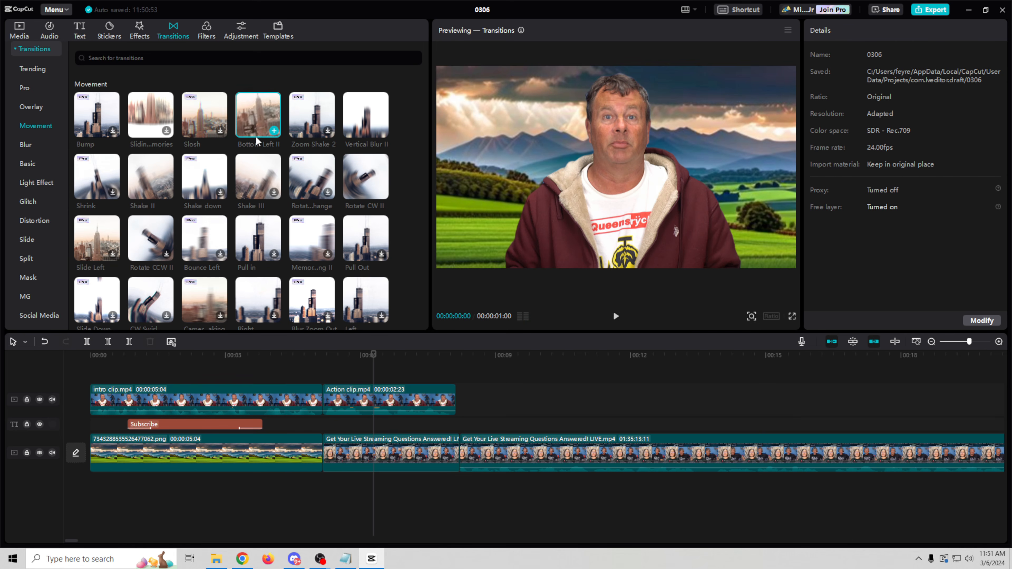
pyautogui.moveTo(256, 116); pyautogui.dragTo(309, 451)
# Step: Preview the new transition and shorten its duration to 0.3 seconds
pyautogui.click(308, 359)
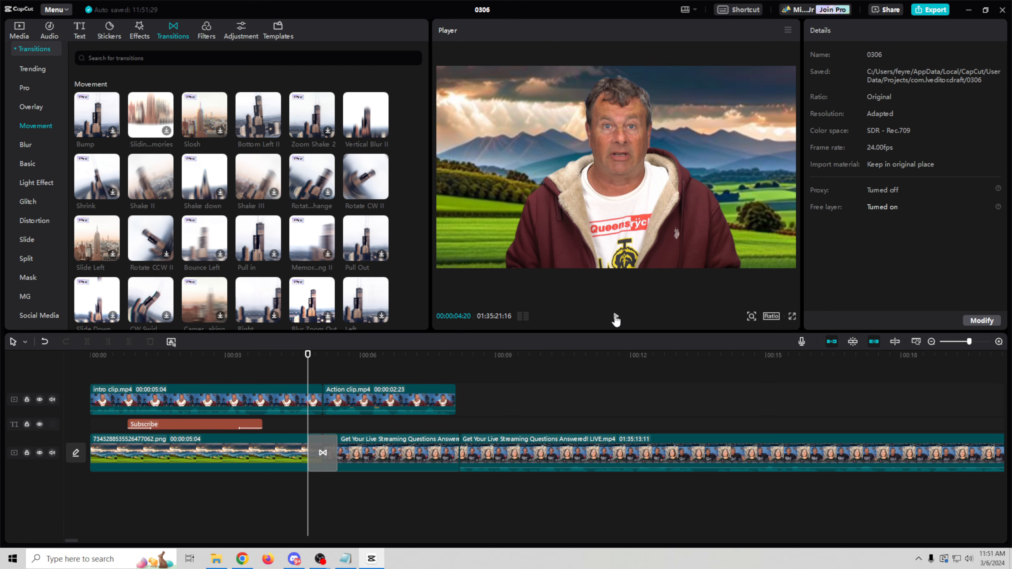
pyautogui.click(615, 317)
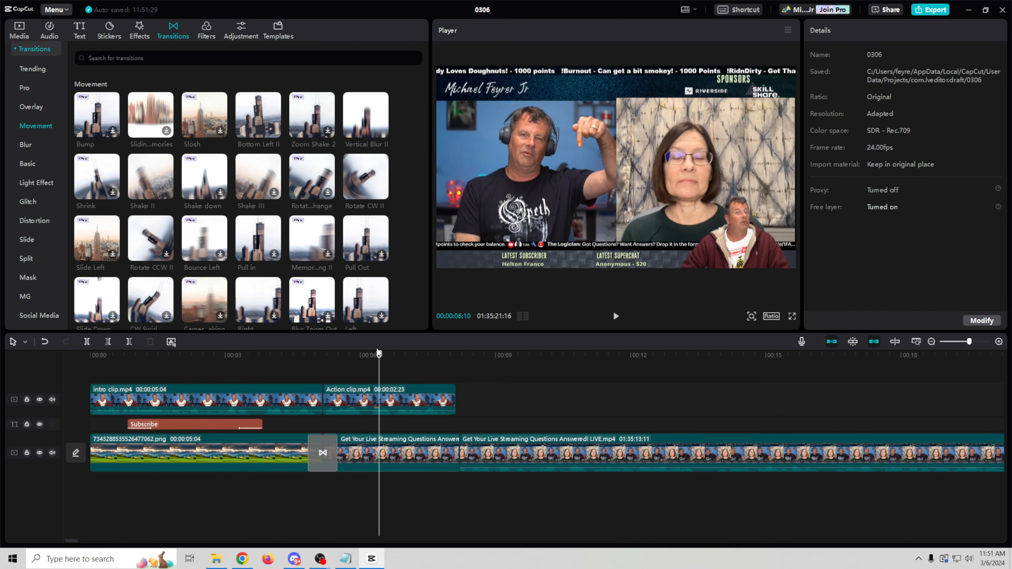
pyautogui.click(314, 445)
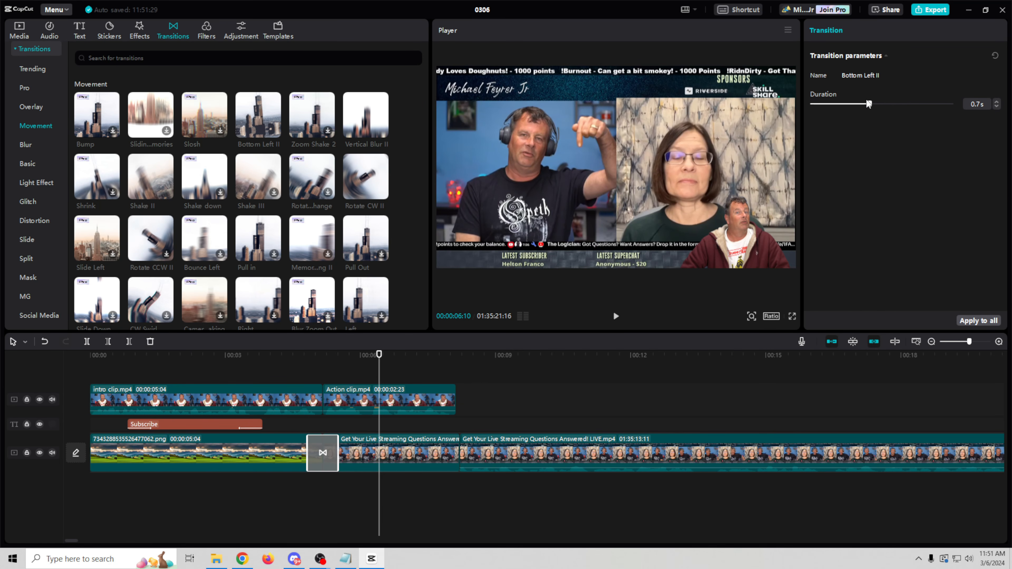
pyautogui.moveTo(867, 105); pyautogui.dragTo(833, 126)
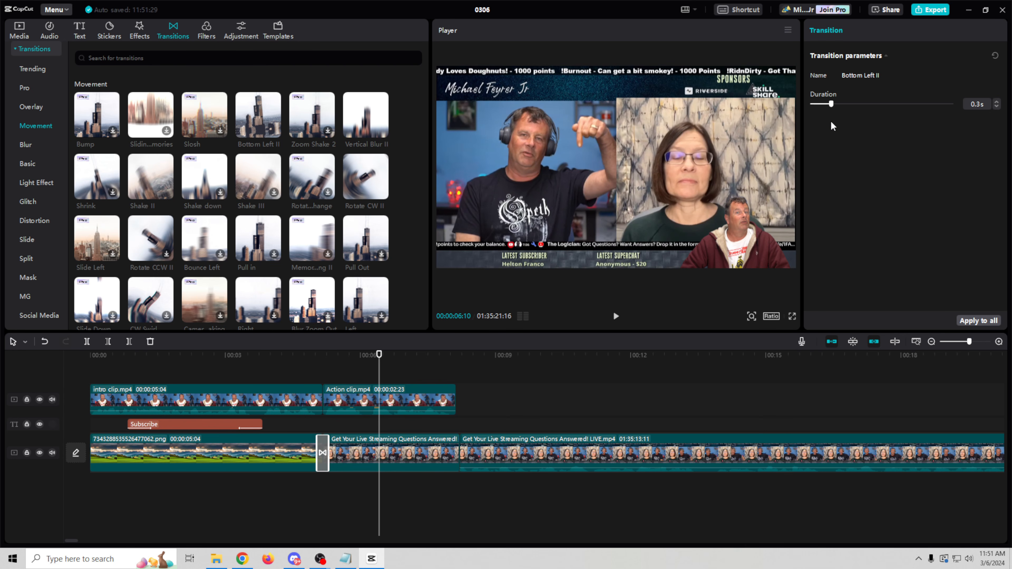
pyautogui.click(299, 355)
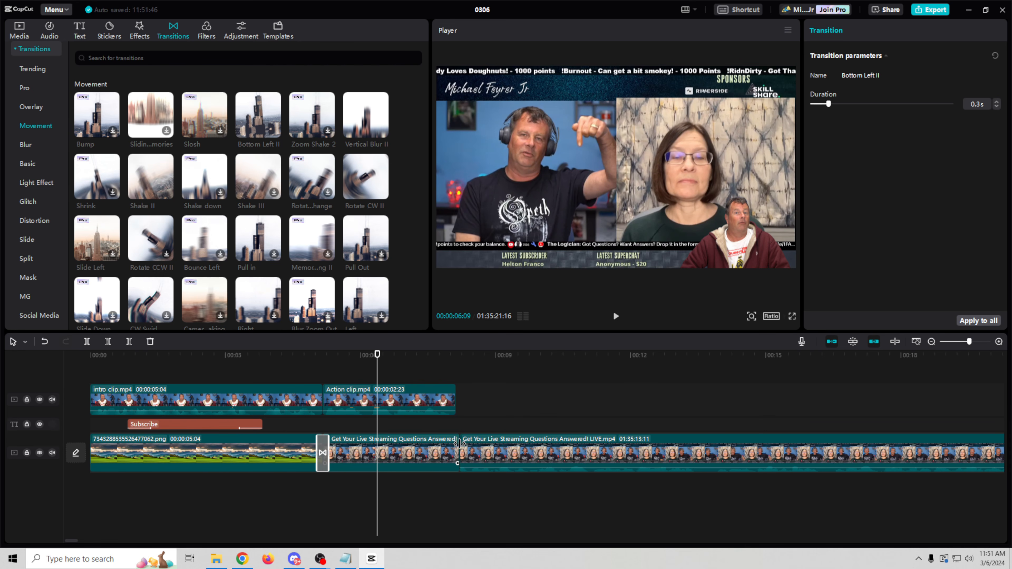
pyautogui.click(459, 441)
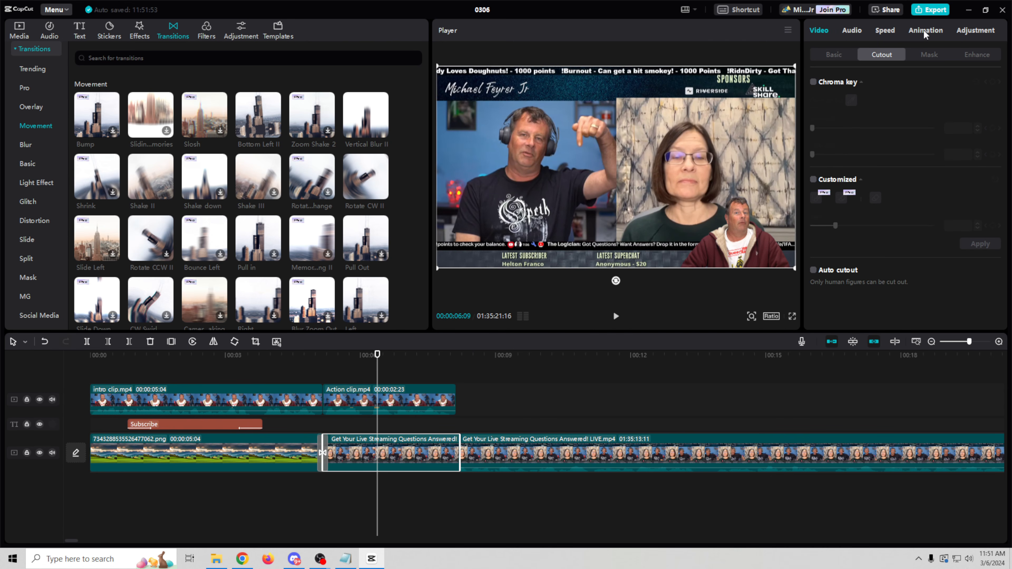
# Step: Give the first livestream segment a Whirl exit animation after trying Mini Zoom
pyautogui.click(466, 356)
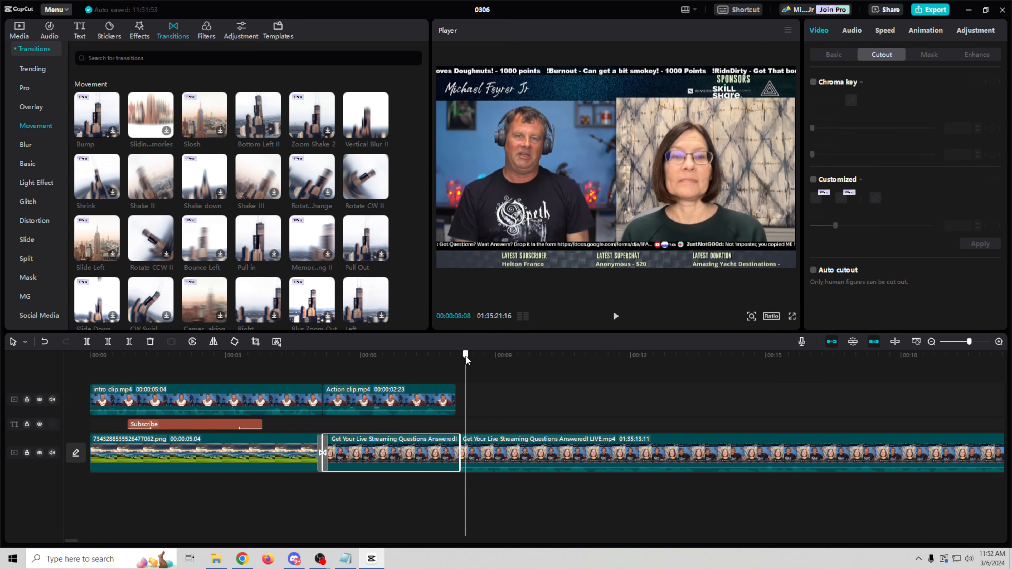
pyautogui.moveTo(465, 356); pyautogui.dragTo(460, 357)
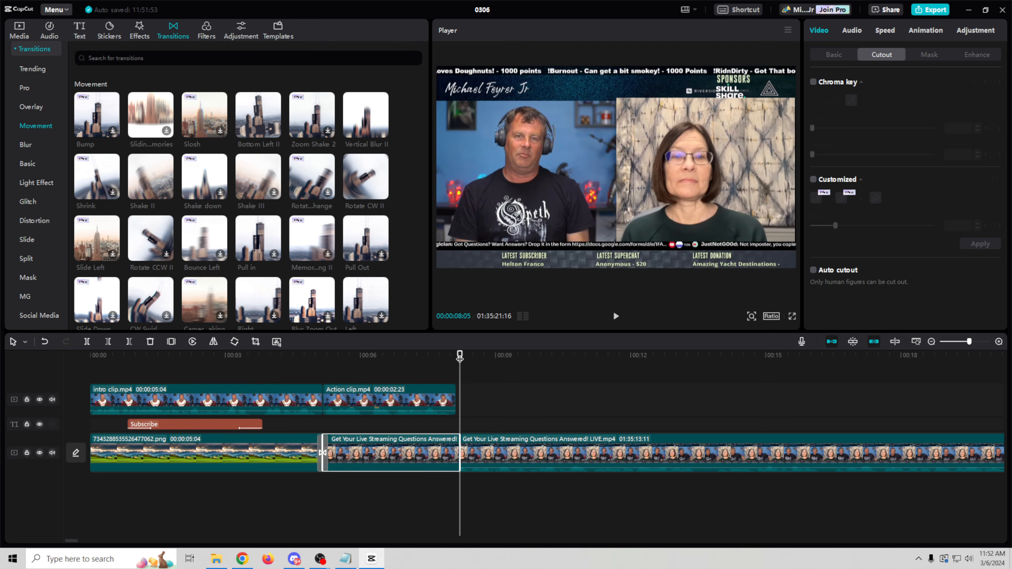
pyautogui.click(929, 31)
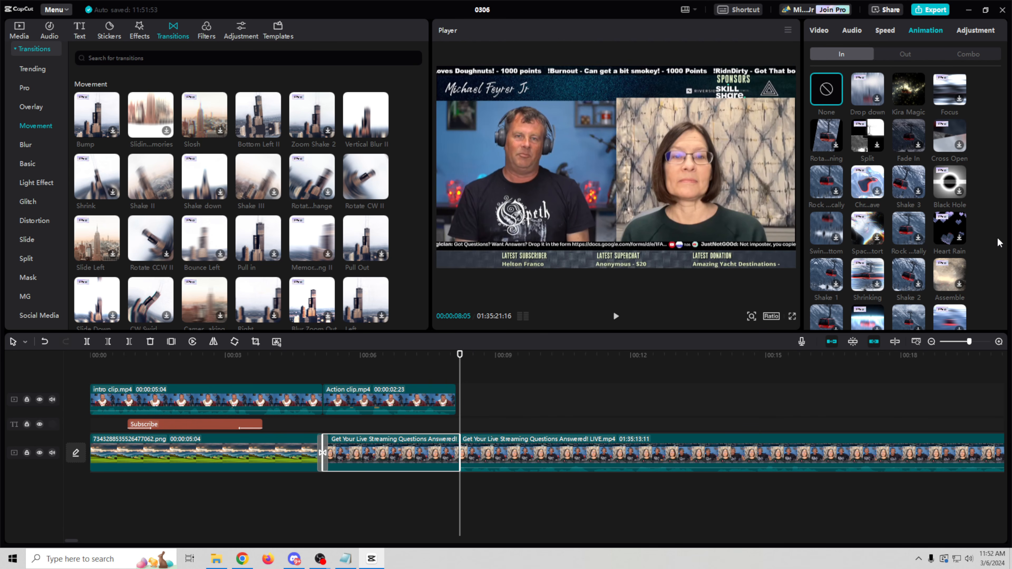
pyautogui.scroll(-3, 999, 243)
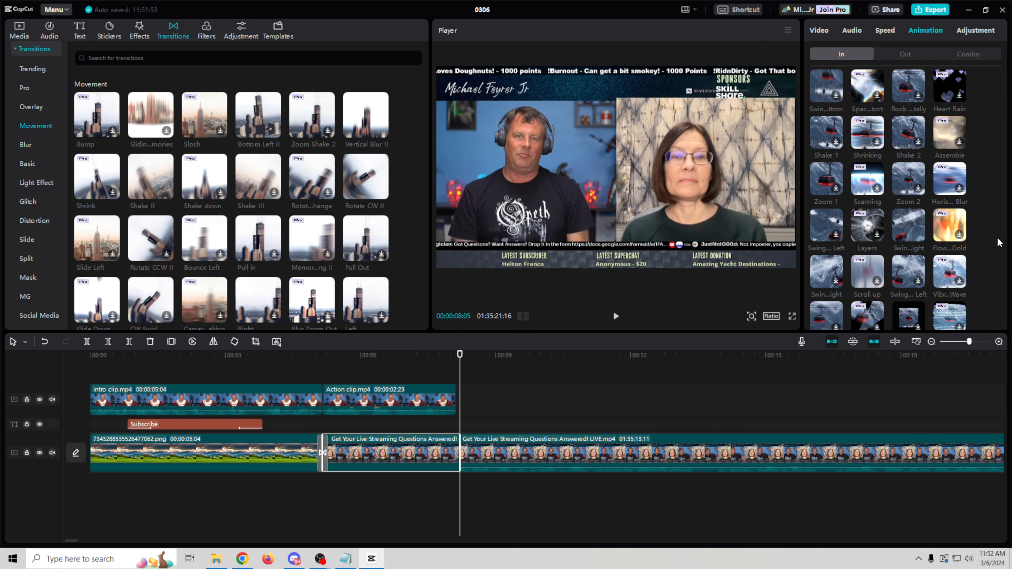
pyautogui.click(905, 55)
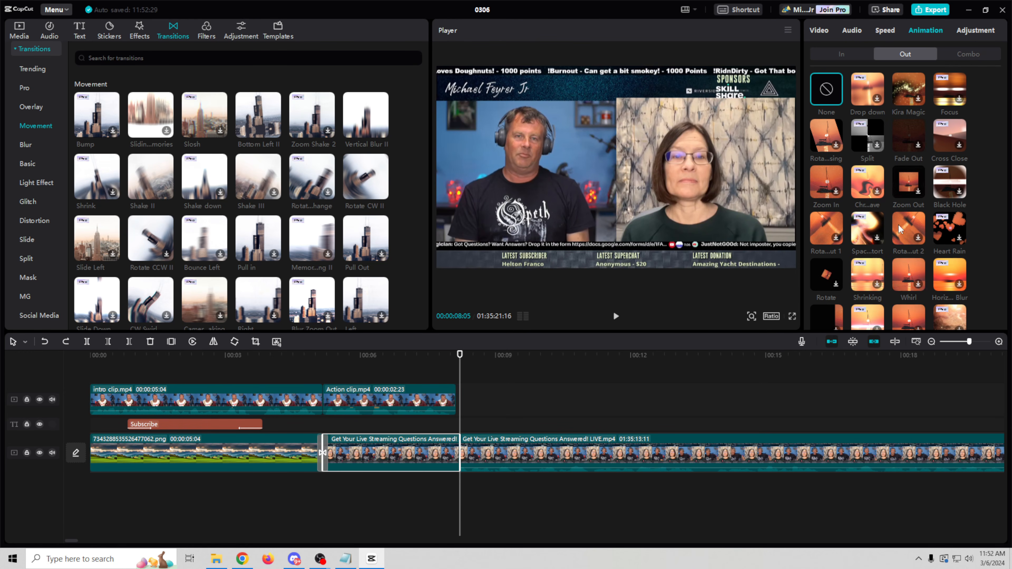
pyautogui.scroll(-3, 896, 276)
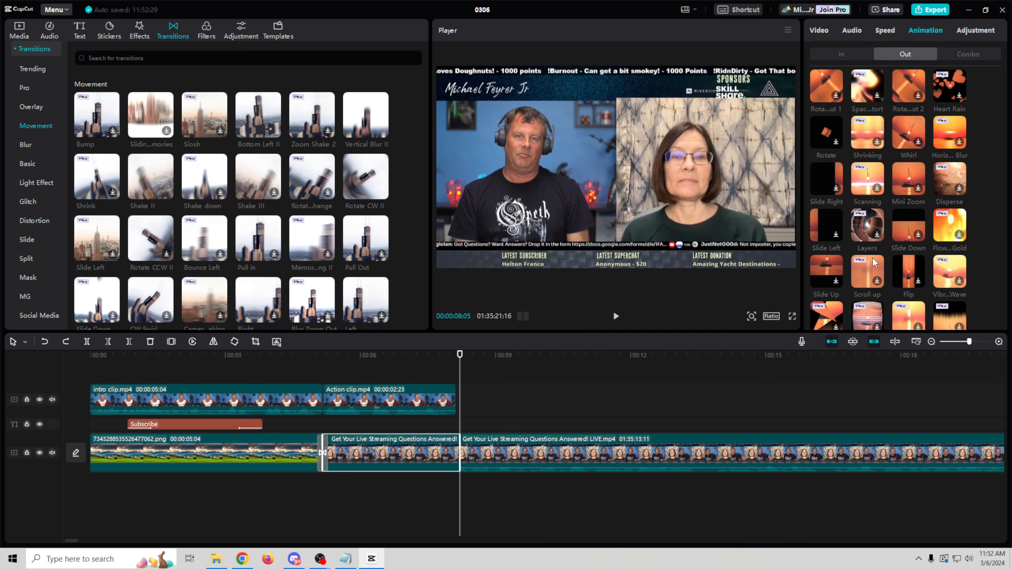
pyautogui.click(905, 181)
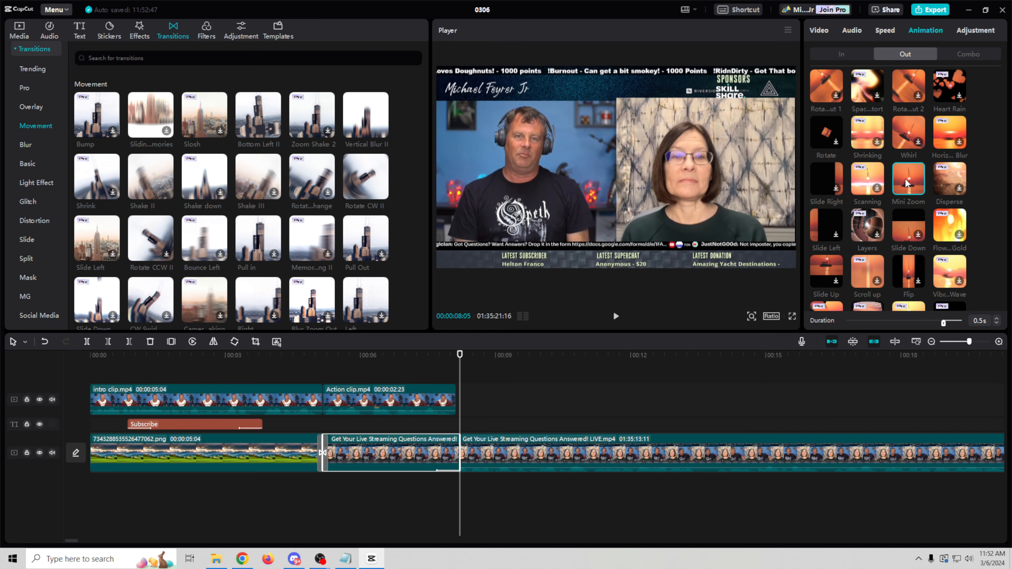
pyautogui.click(909, 140)
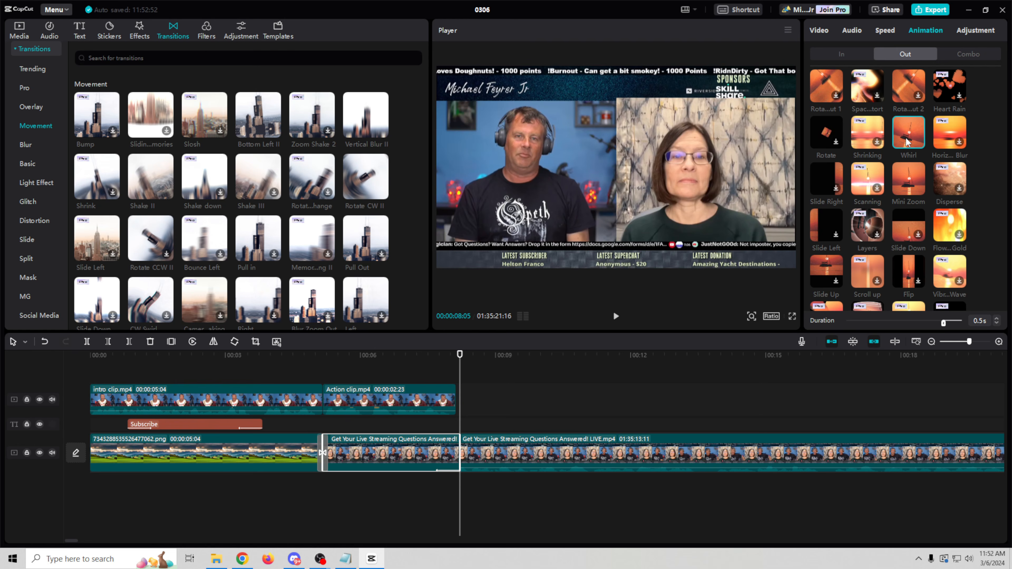
pyautogui.click(907, 139)
# Step: Apply the Spin Up 2 entrance animation to the following LIVE.mp4 clip
pyautogui.click(552, 440)
pyautogui.click(829, 56)
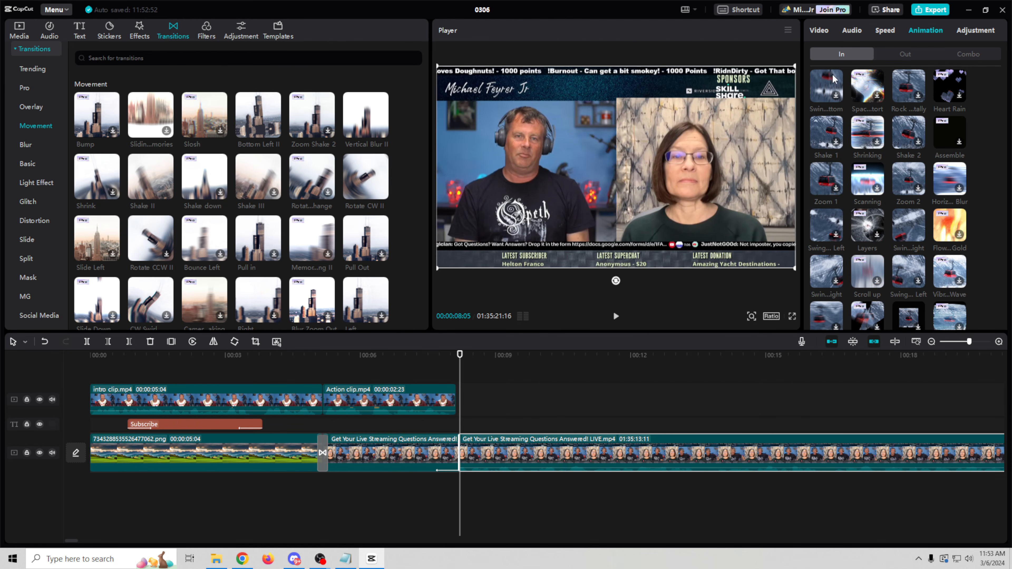
pyautogui.scroll(3, 879, 265)
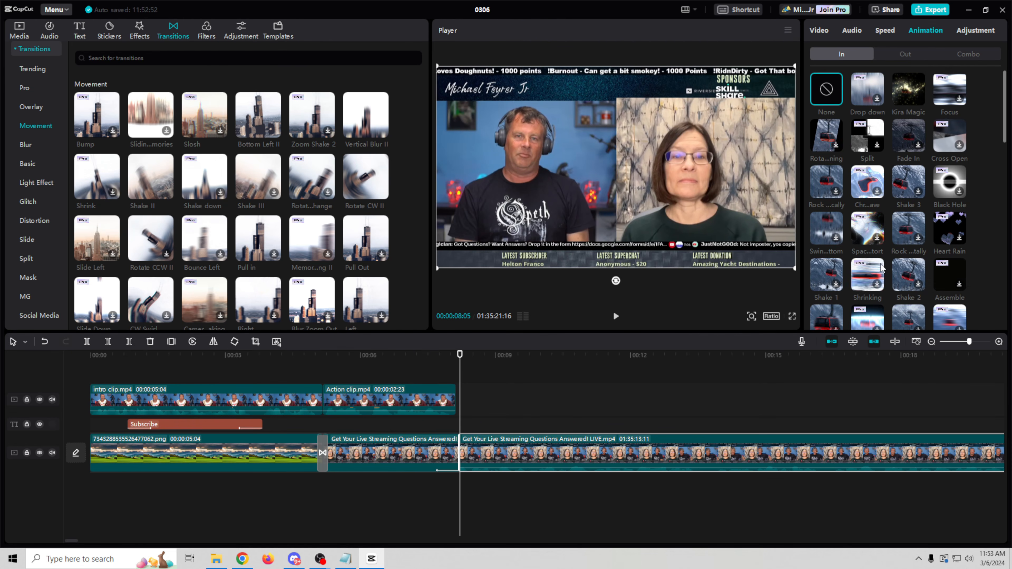
pyautogui.scroll(-8, 881, 268)
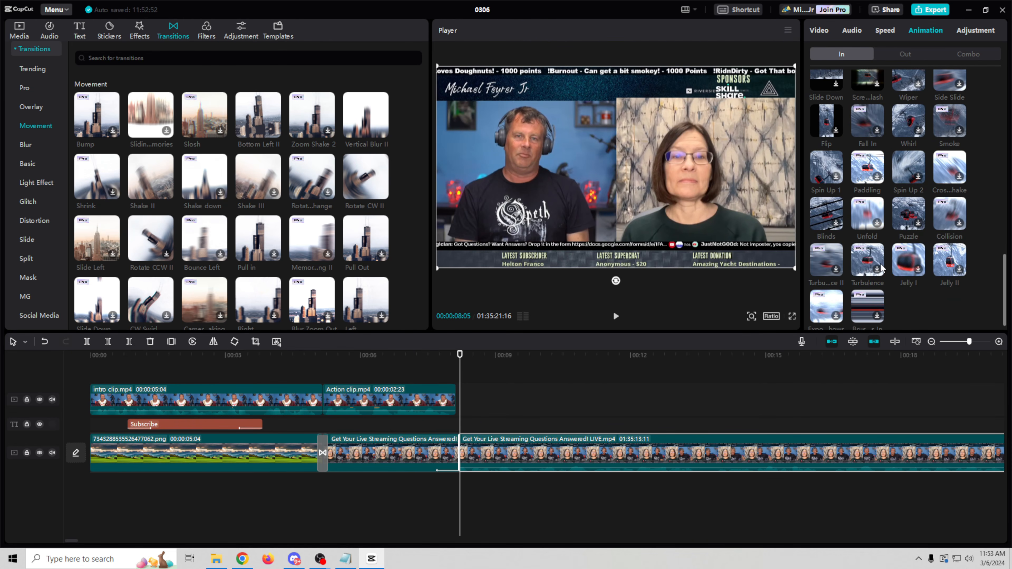
pyautogui.scroll(1, 882, 268)
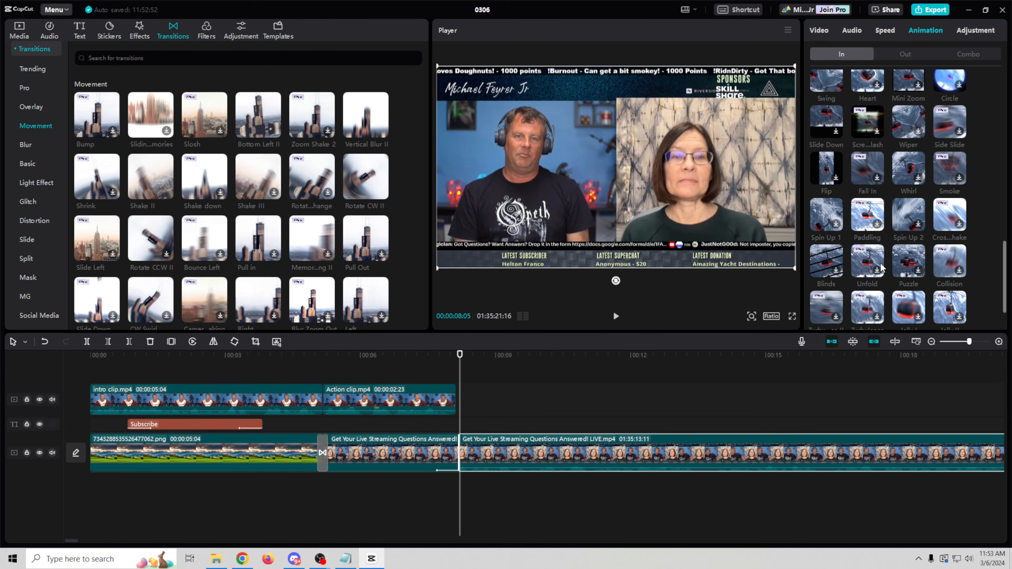
pyautogui.click(909, 225)
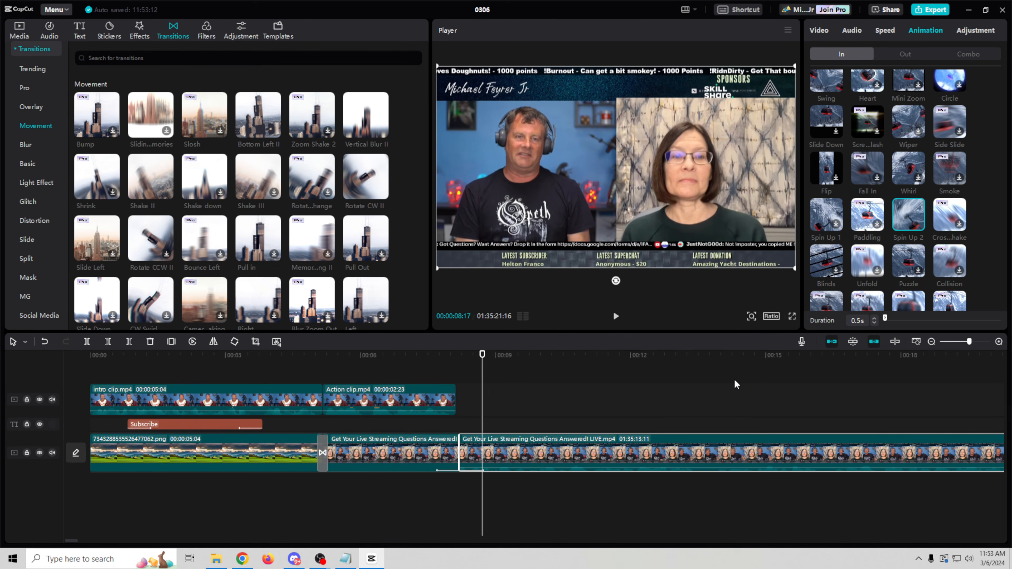
# Step: Play back from about 00:07 to review the transition between the clips
pyautogui.click(410, 356)
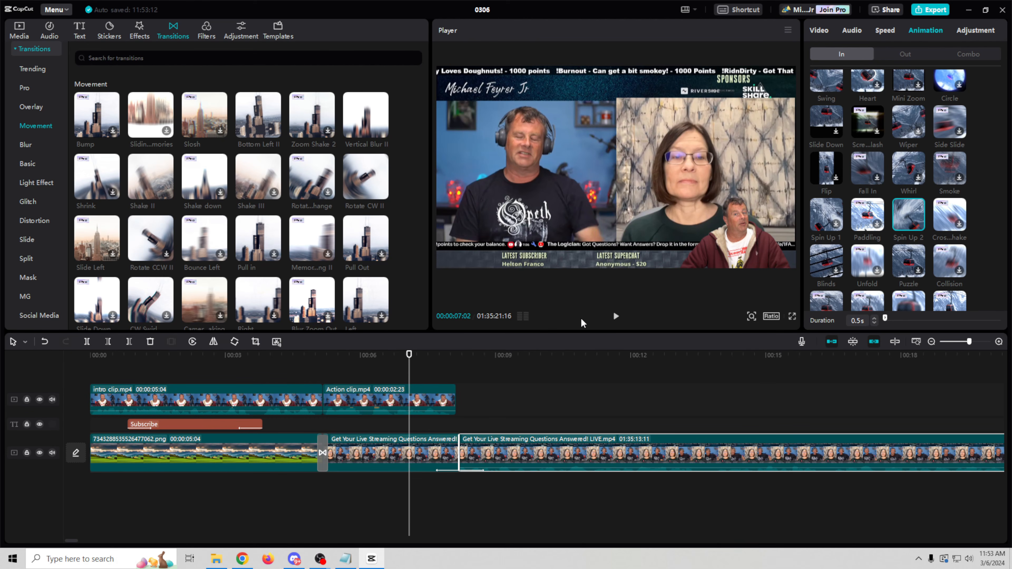
pyautogui.click(616, 318)
pyautogui.click(617, 318)
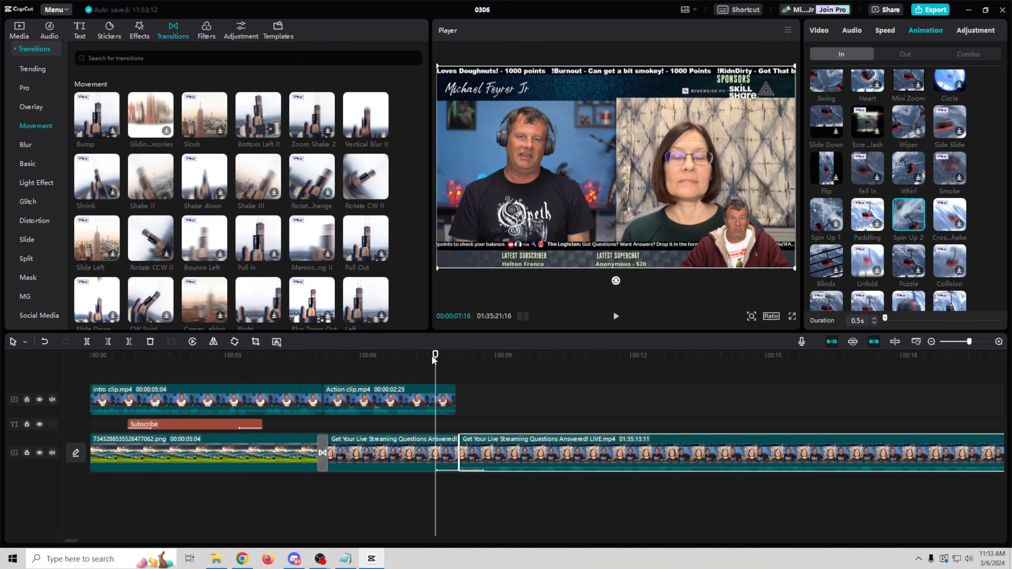
pyautogui.click(617, 318)
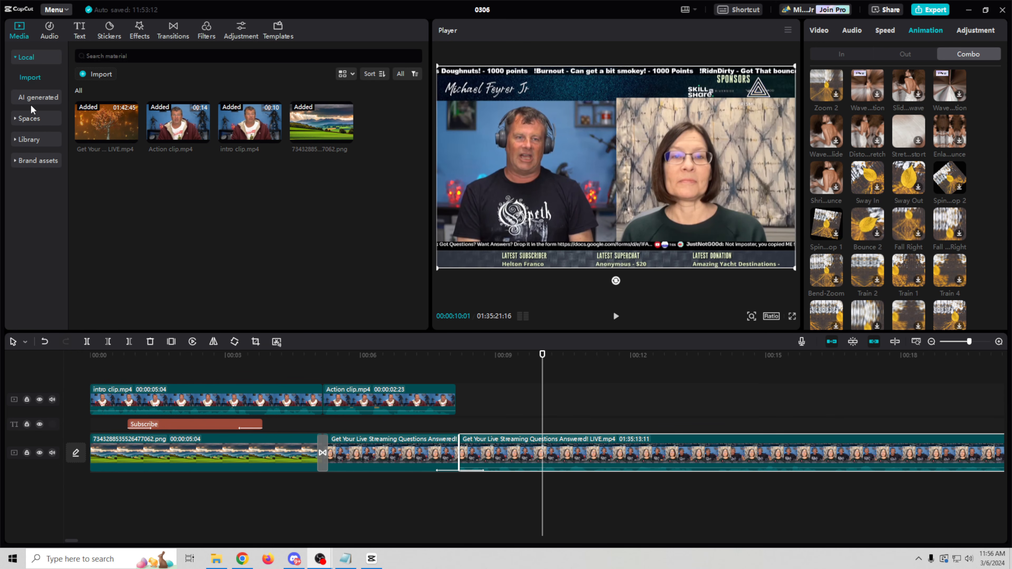
# Step: Browse the stock Library categories, then drag the light green solid Background onto the timeline
pyautogui.click(40, 140)
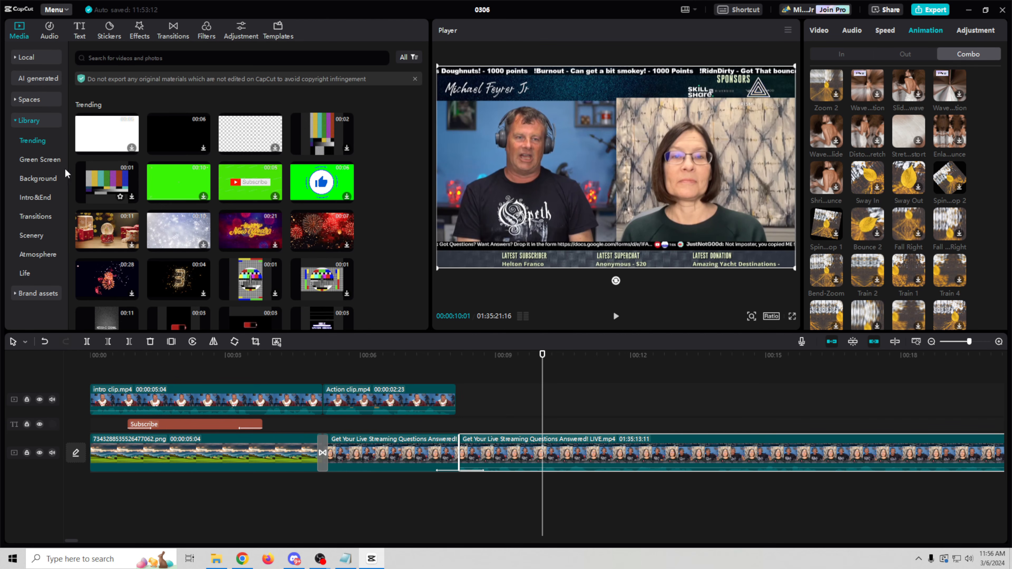
pyautogui.click(38, 180)
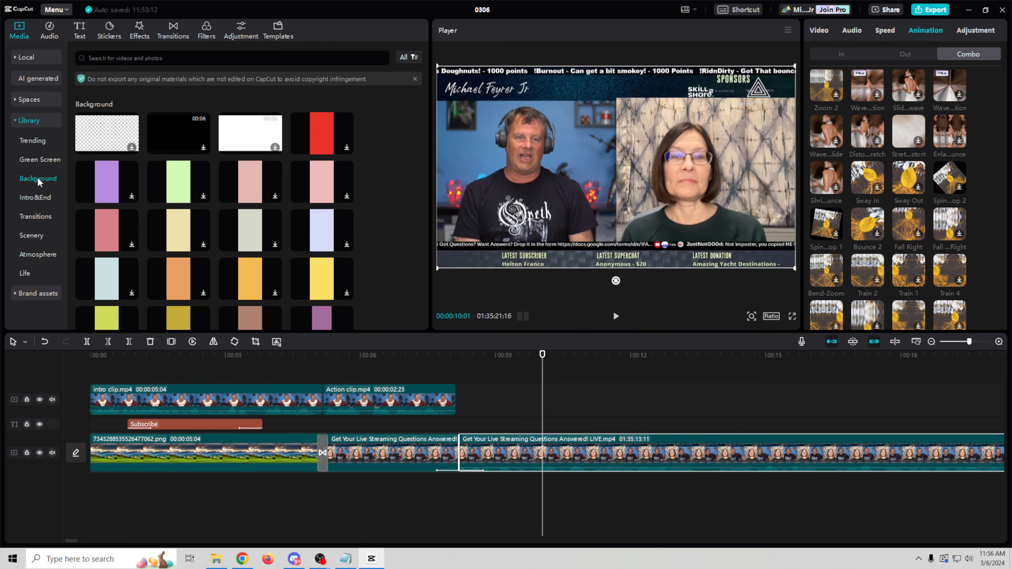
pyautogui.click(56, 199)
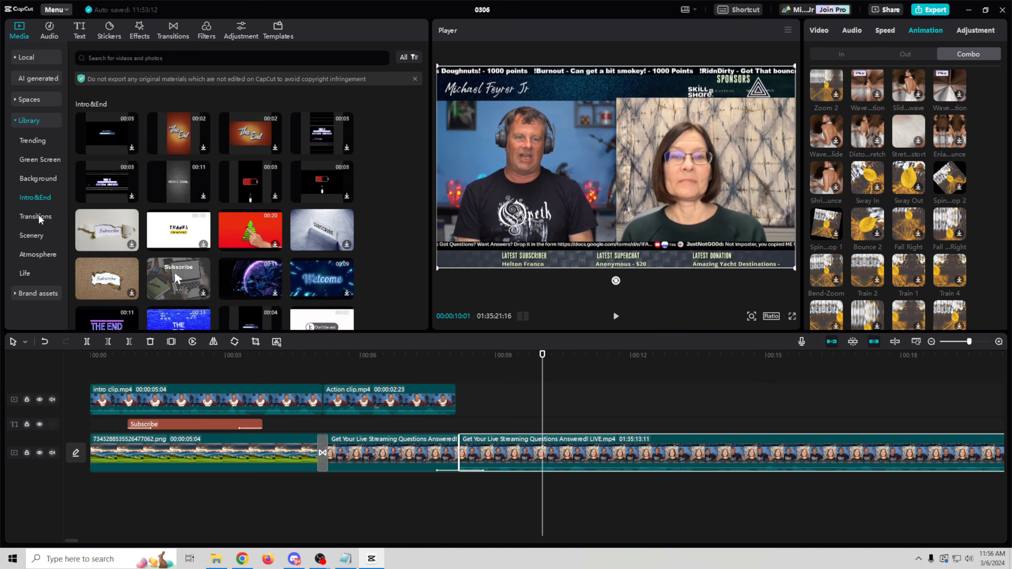
pyautogui.click(38, 219)
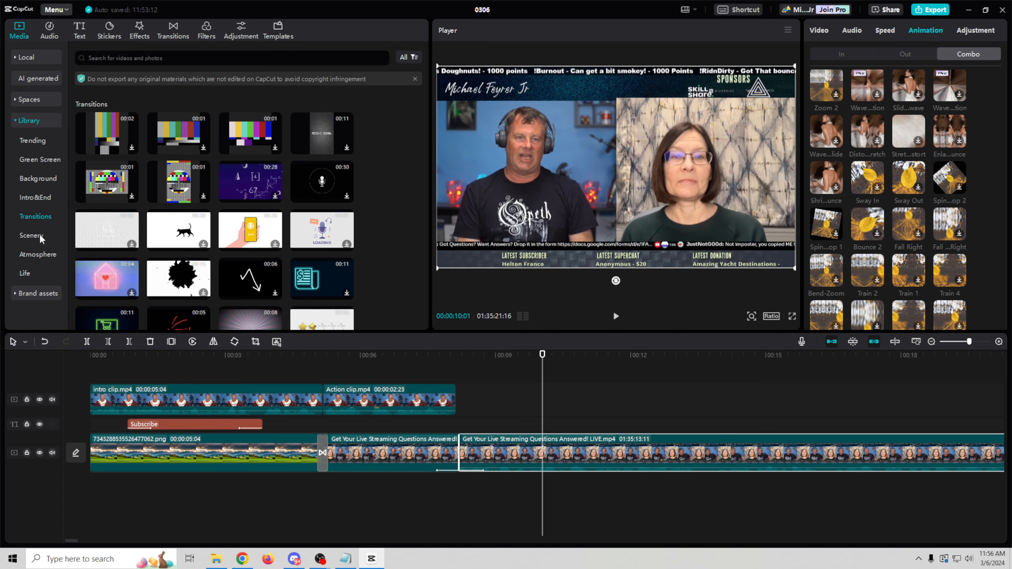
pyautogui.click(35, 234)
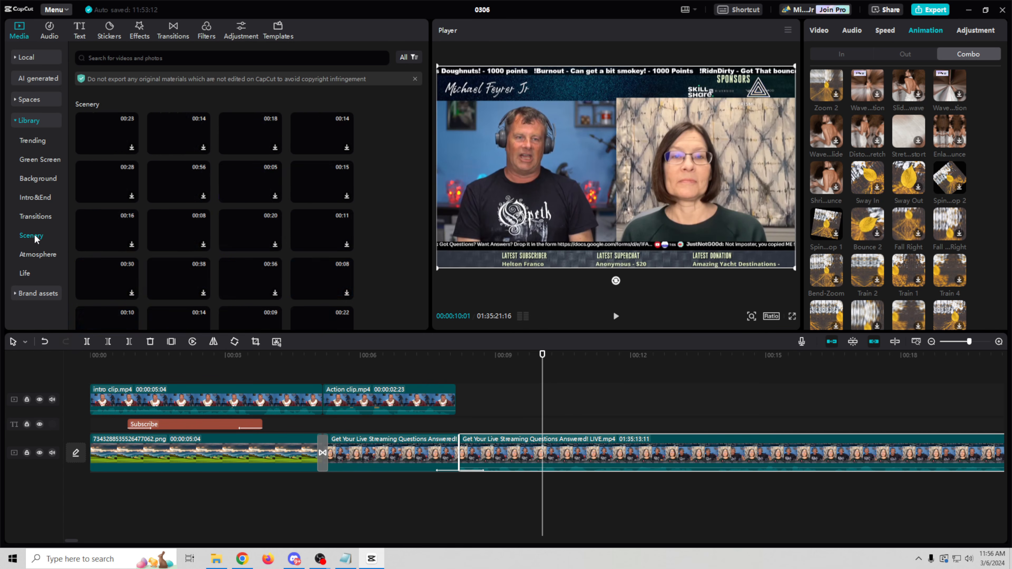
pyautogui.click(40, 255)
pyautogui.click(28, 273)
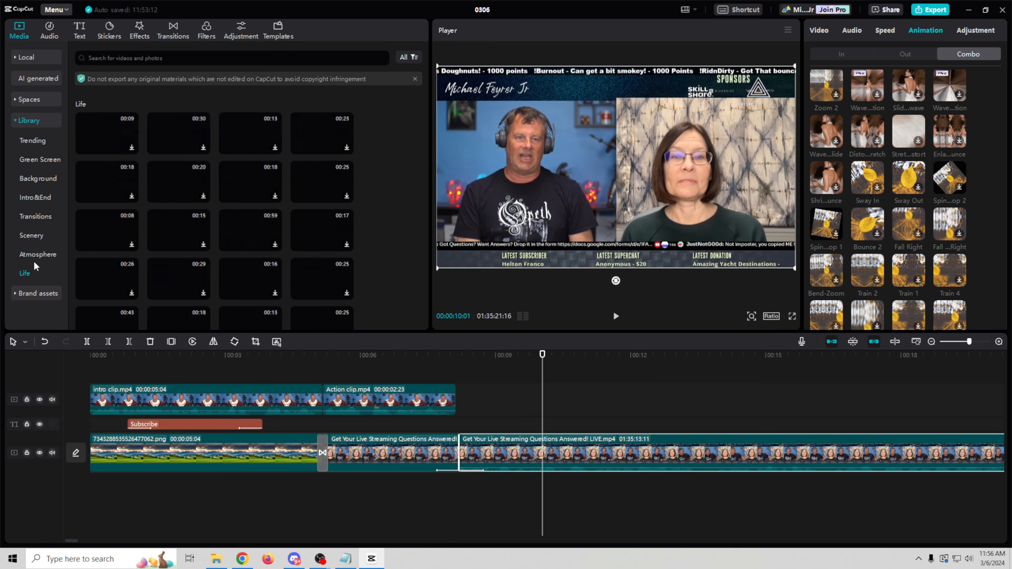
pyautogui.click(32, 179)
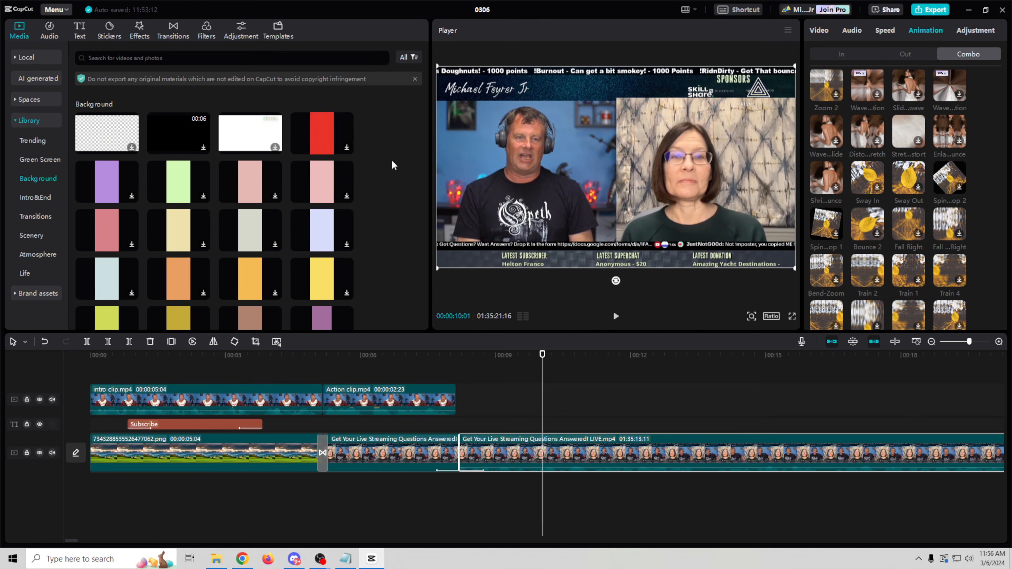
pyautogui.scroll(1, 392, 161)
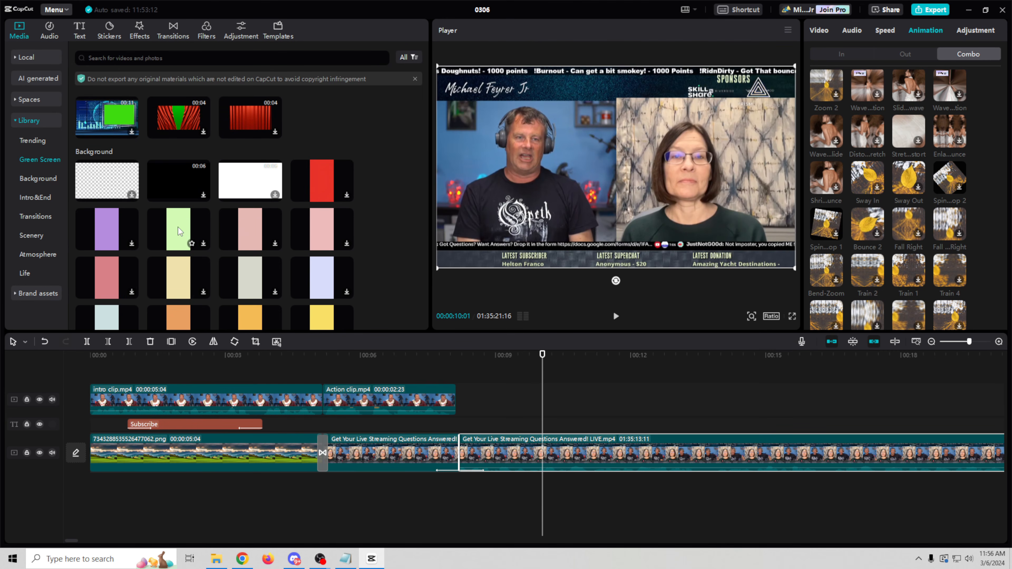
pyautogui.moveTo(178, 227); pyautogui.dragTo(519, 454)
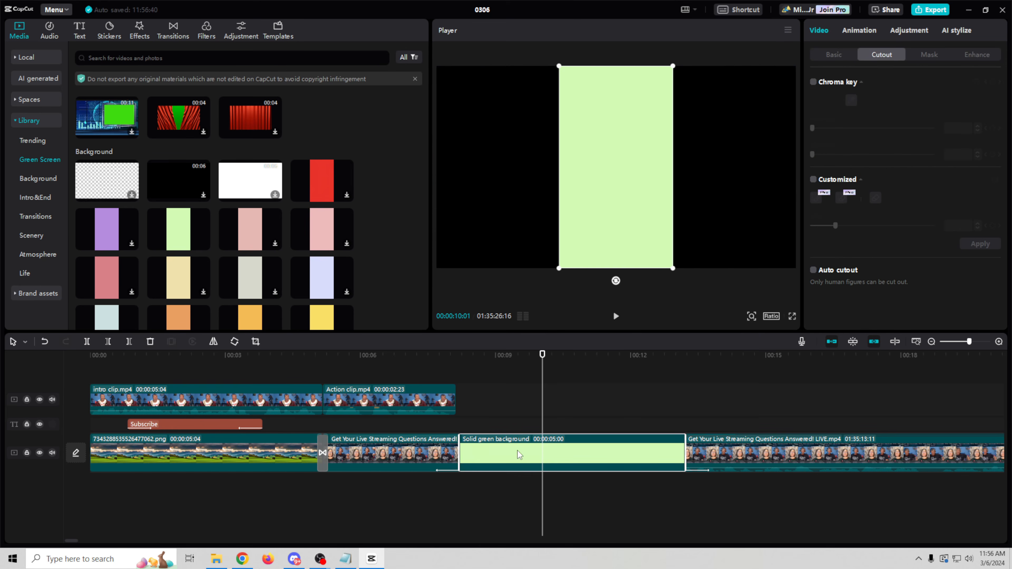
# Step: Rotate the green background -90° and scale it to 177% to fill the frame
pyautogui.moveTo(616, 281); pyautogui.dragTo(760, 177)
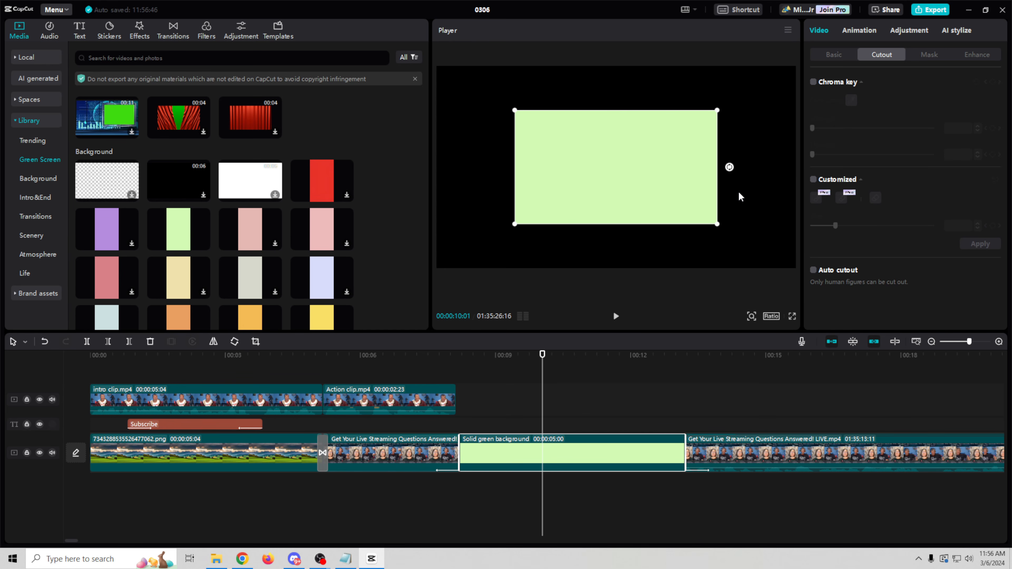
pyautogui.click(834, 55)
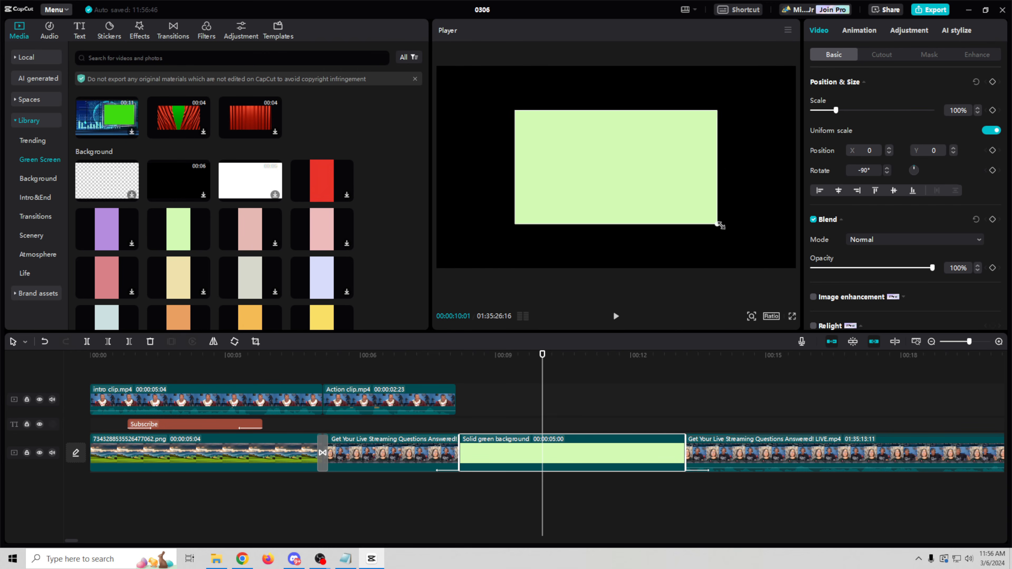
pyautogui.moveTo(717, 224); pyautogui.dragTo(837, 302)
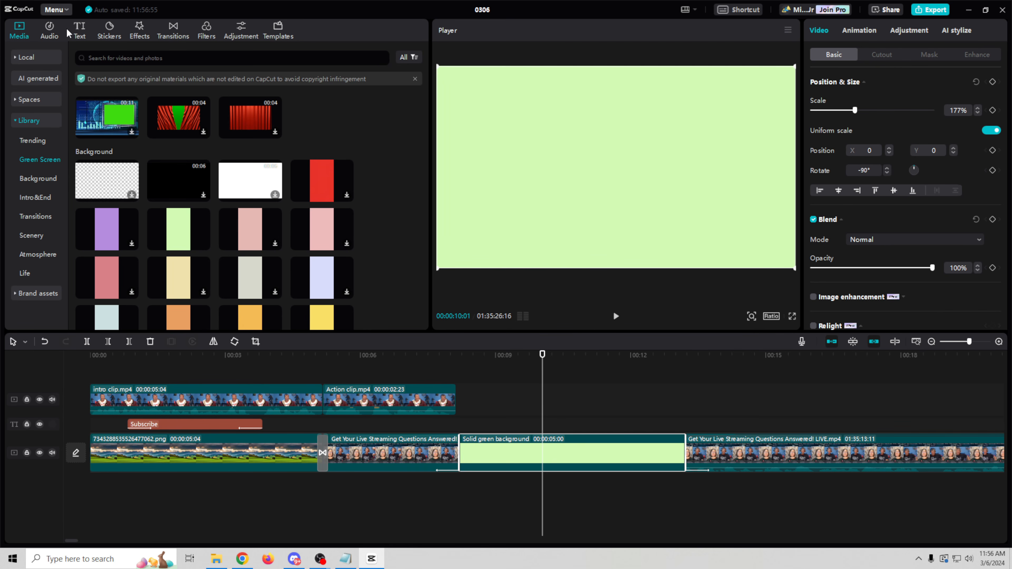
pyautogui.click(80, 31)
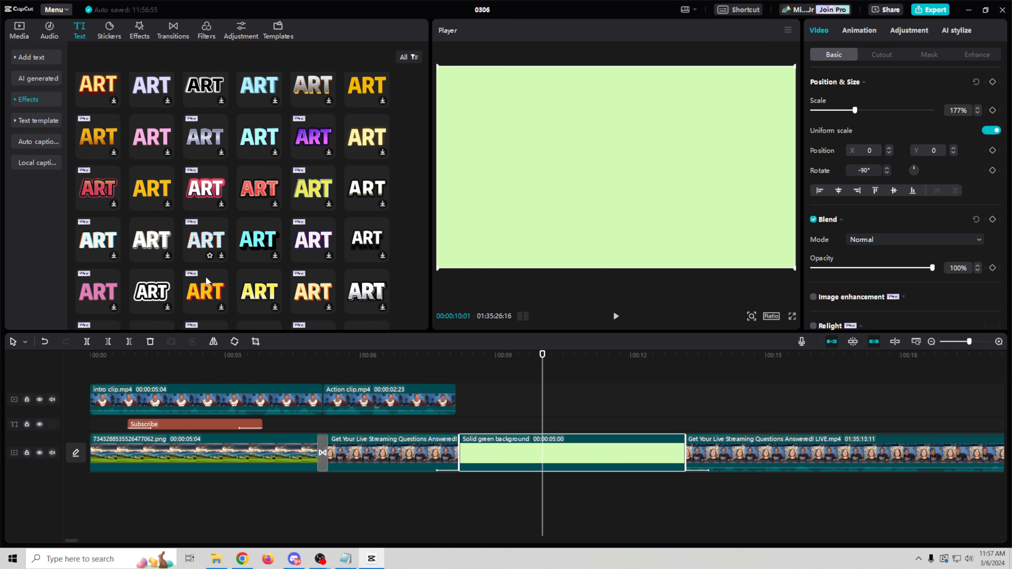
# Step: Add the dark-red ART text style and lengthen it to match the green background
pyautogui.scroll(-5, 272, 271)
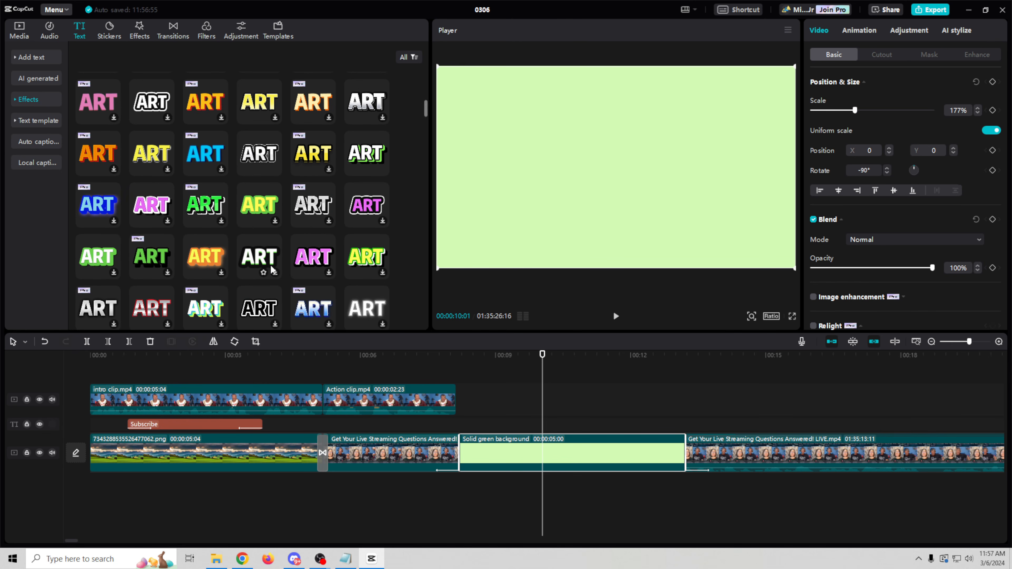
pyautogui.scroll(-3, 246, 263)
pyautogui.click(151, 278)
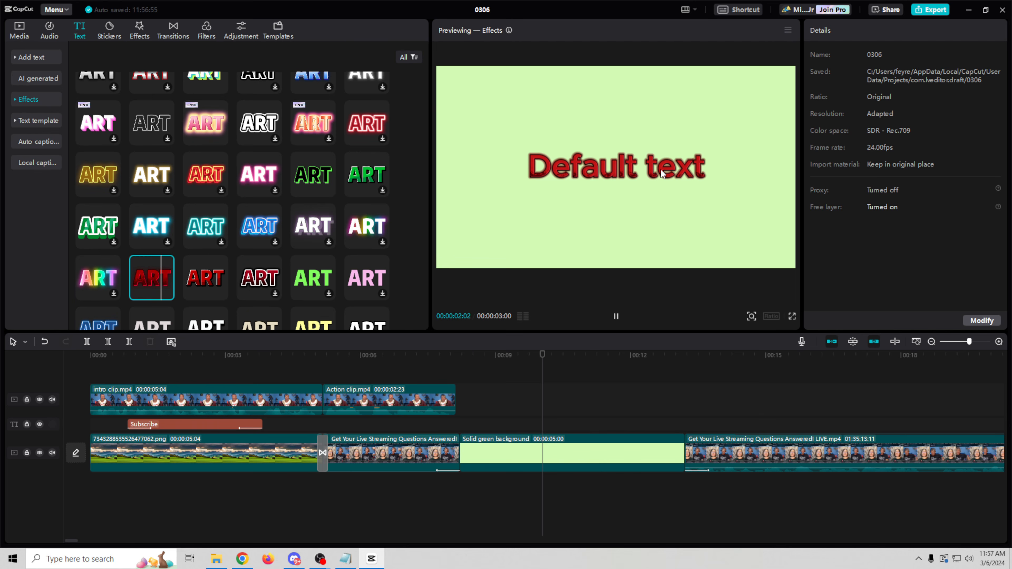
pyautogui.moveTo(163, 285); pyautogui.dragTo(465, 422)
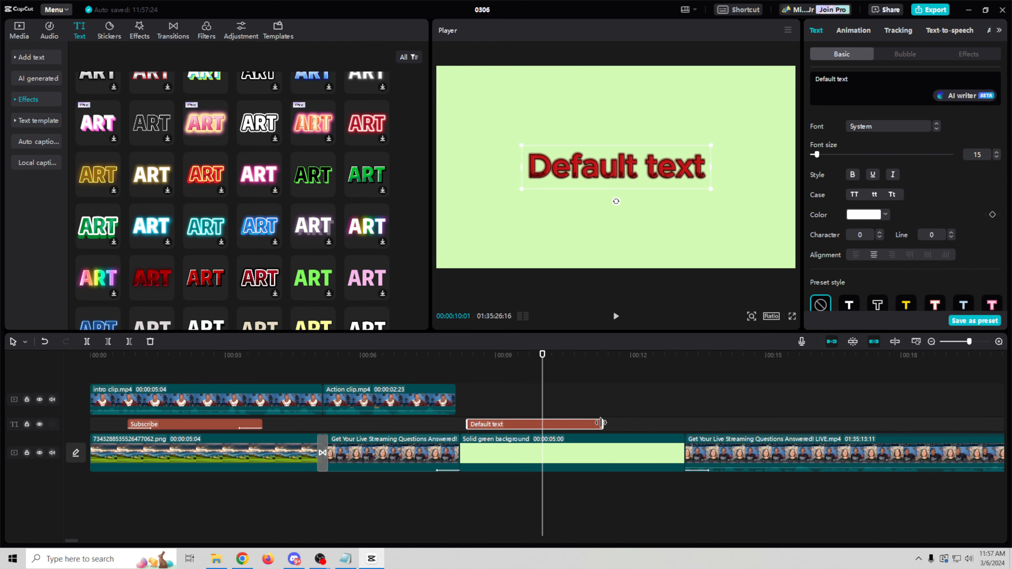
pyautogui.moveTo(603, 424); pyautogui.dragTo(680, 445)
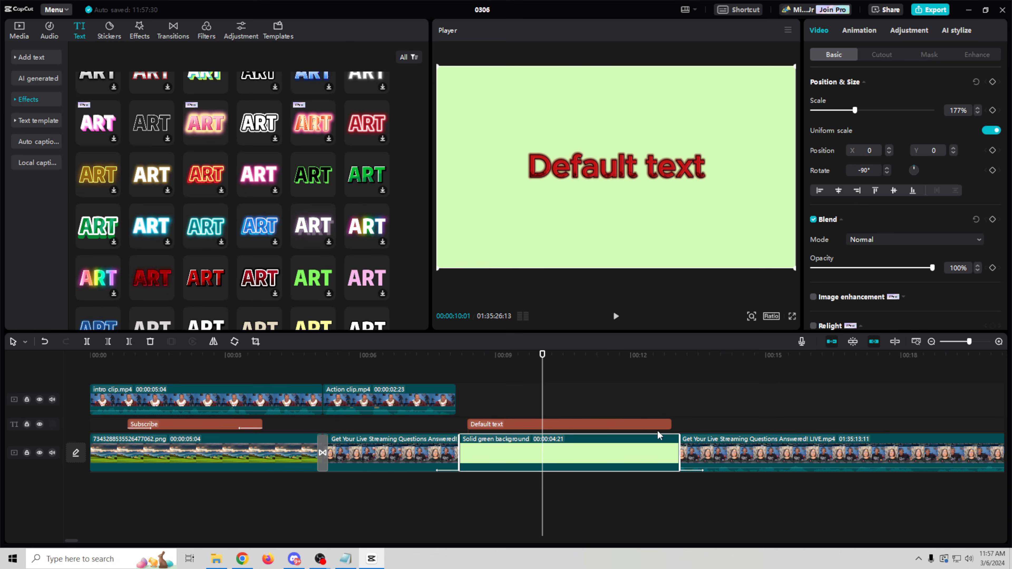
pyautogui.click(618, 420)
pyautogui.click(605, 422)
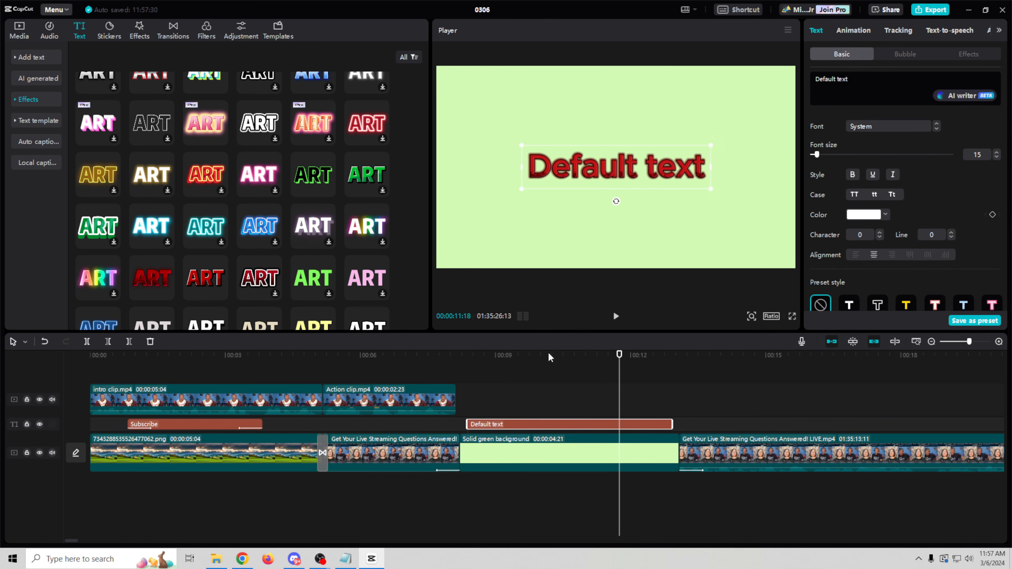
# Step: Retype the title as 'Section 2' / 'Electric Boogaloo', bold and all uppercase
pyautogui.moveTo(858, 81); pyautogui.dragTo(785, 65)
pyautogui.write('Section 2')
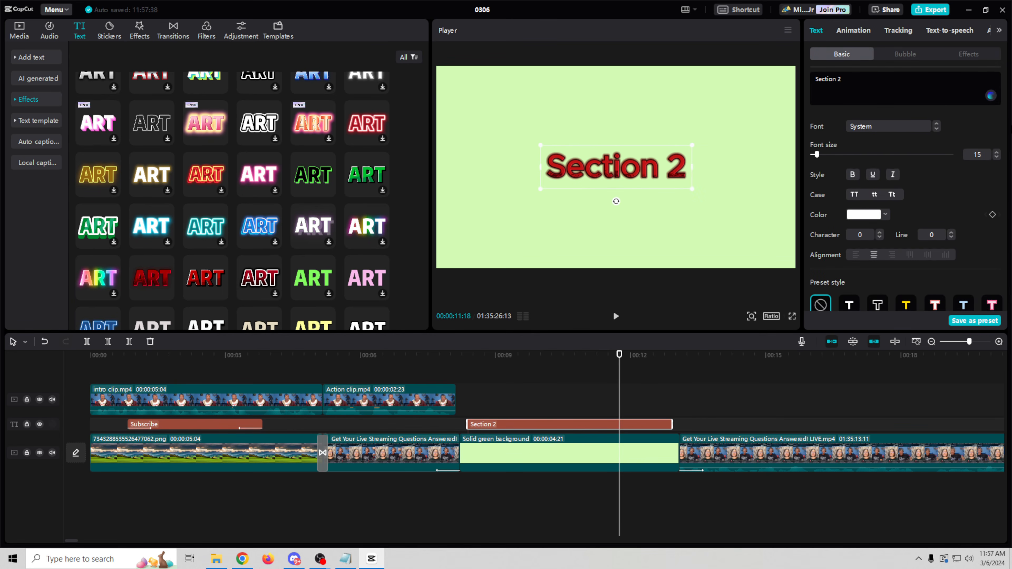
pyautogui.press('Return')
pyautogui.write('Electric Boogaloo')
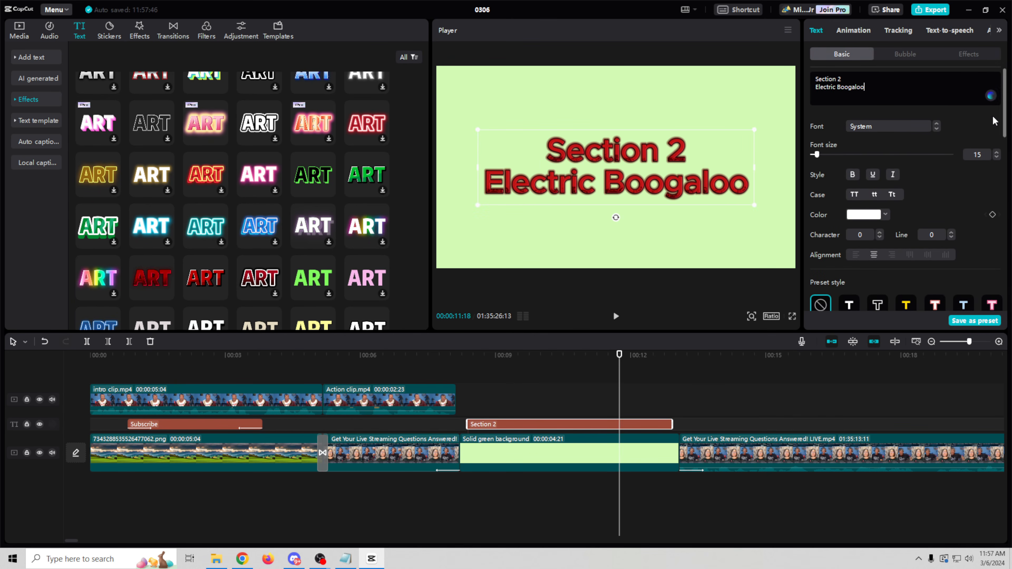
pyautogui.click(852, 176)
pyautogui.click(873, 176)
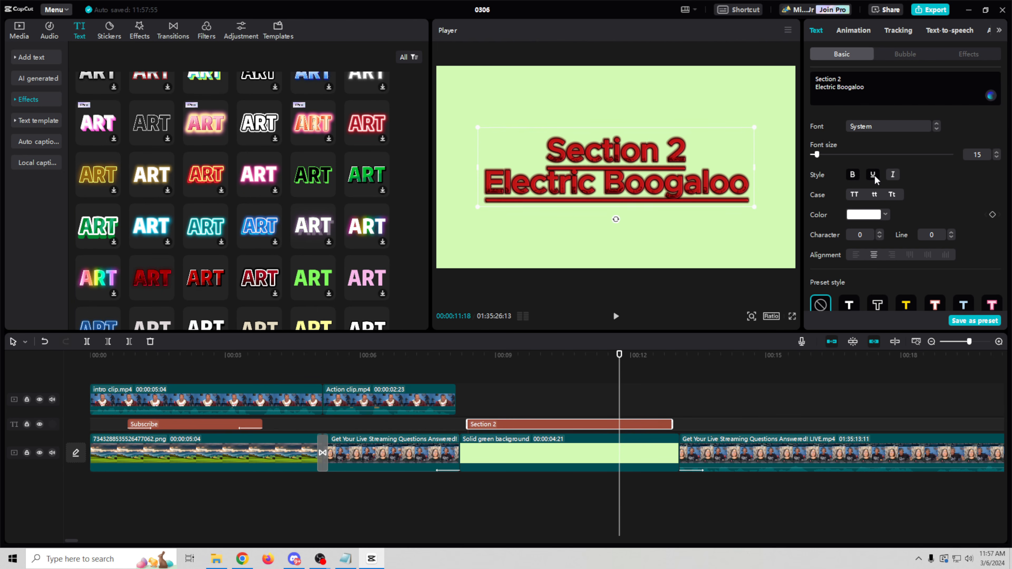
pyautogui.click(874, 175)
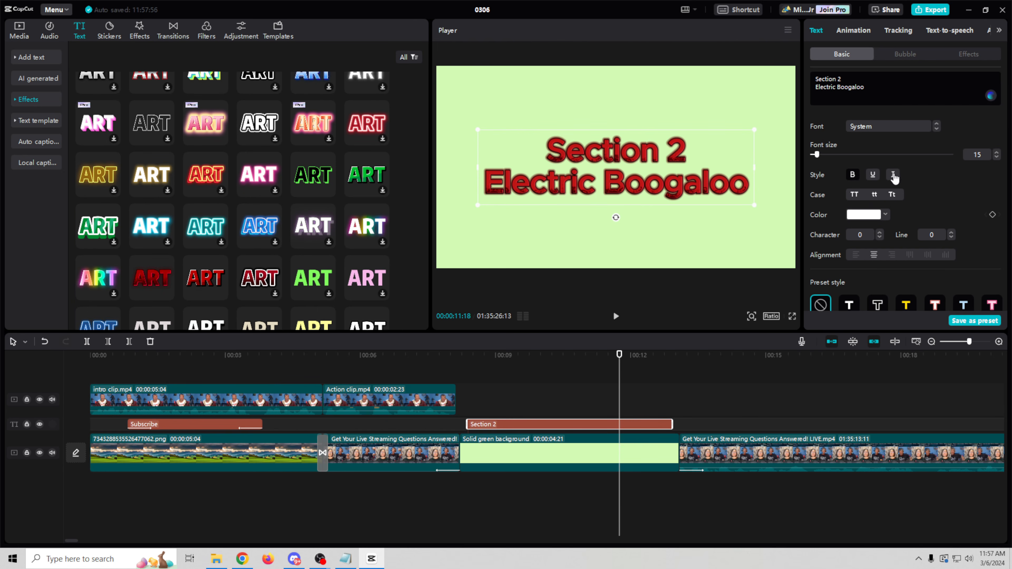
pyautogui.click(855, 196)
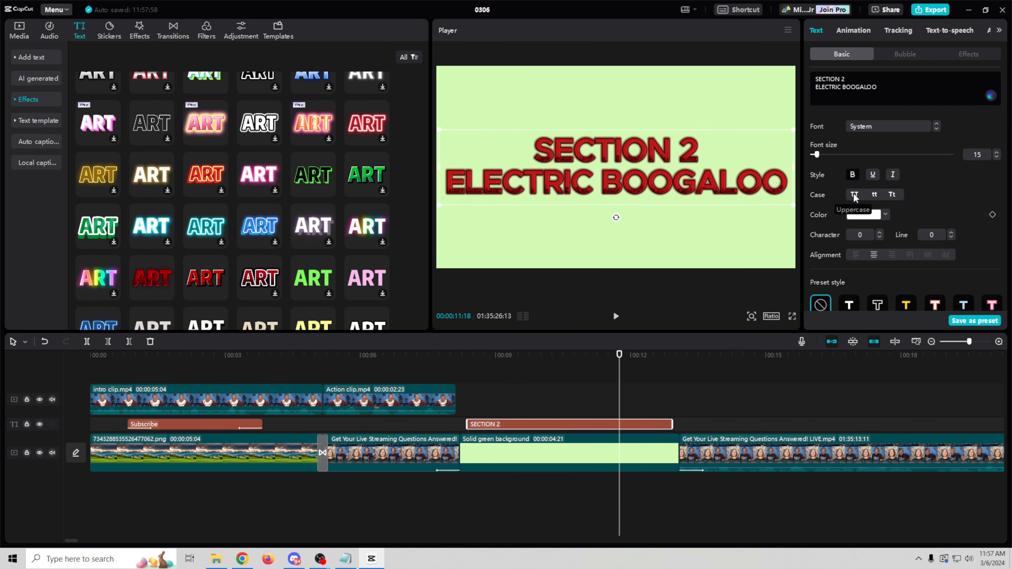
pyautogui.click(852, 27)
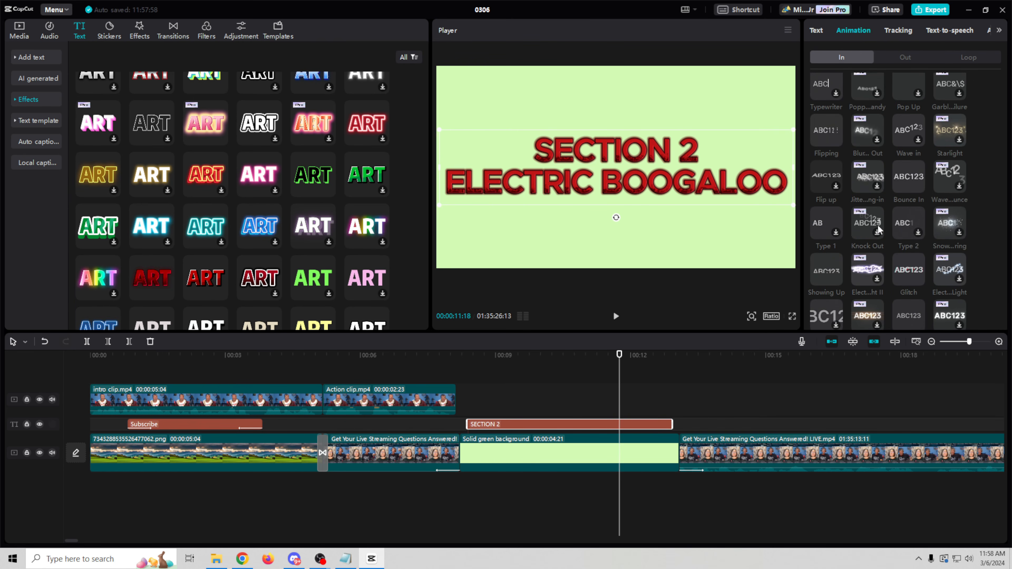
# Step: Give the SECTION 2 title a Type 2 entrance and a Slide Right exit animation
pyautogui.click(904, 226)
pyautogui.scroll(-1, 887, 244)
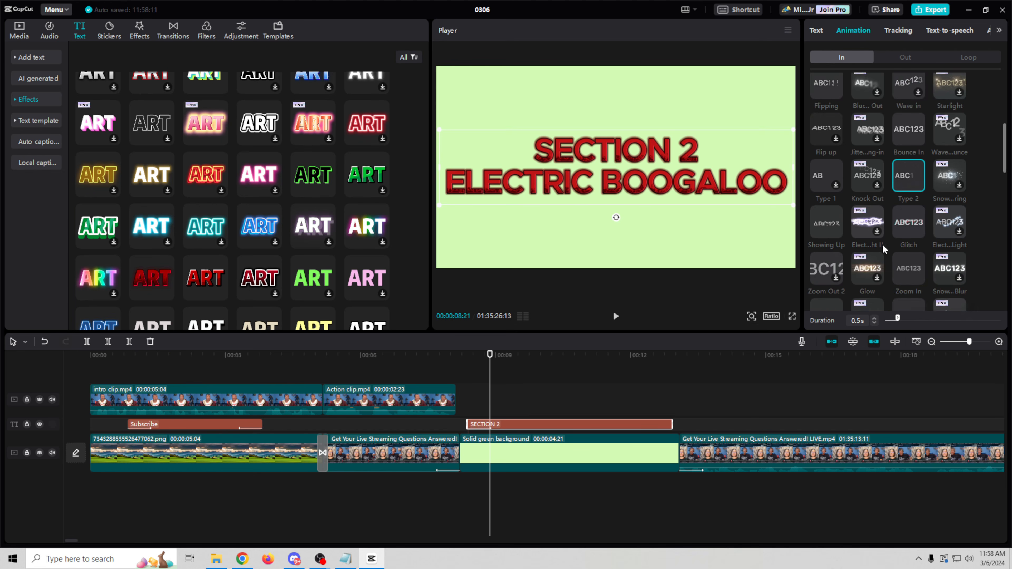
pyautogui.scroll(-3, 893, 240)
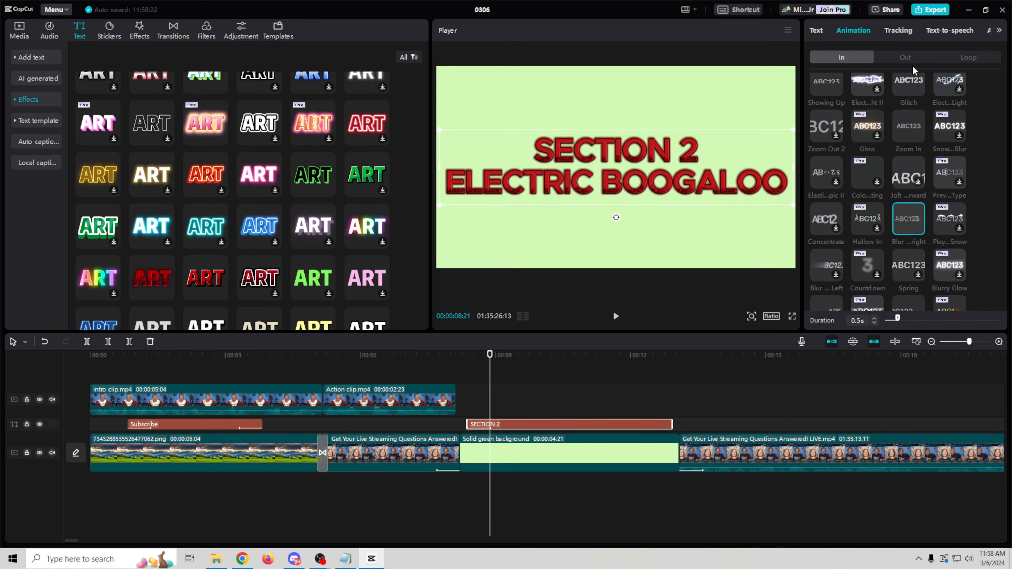
pyautogui.click(912, 57)
pyautogui.scroll(-5, 908, 225)
pyautogui.click(940, 221)
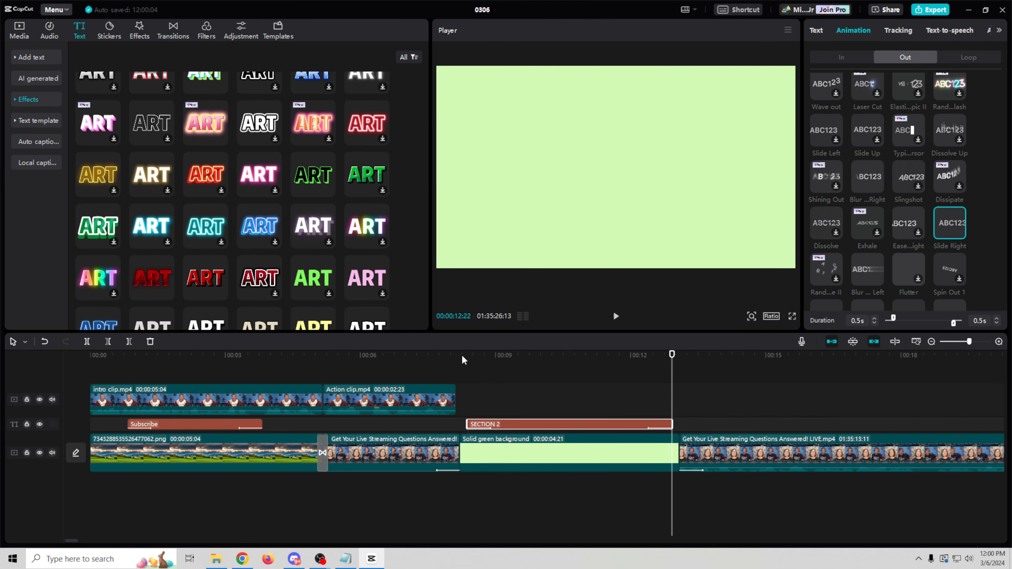
# Step: Play and scrub through the SECTION 2 title section to preview its animations
pyautogui.click(463, 359)
pyautogui.click(615, 317)
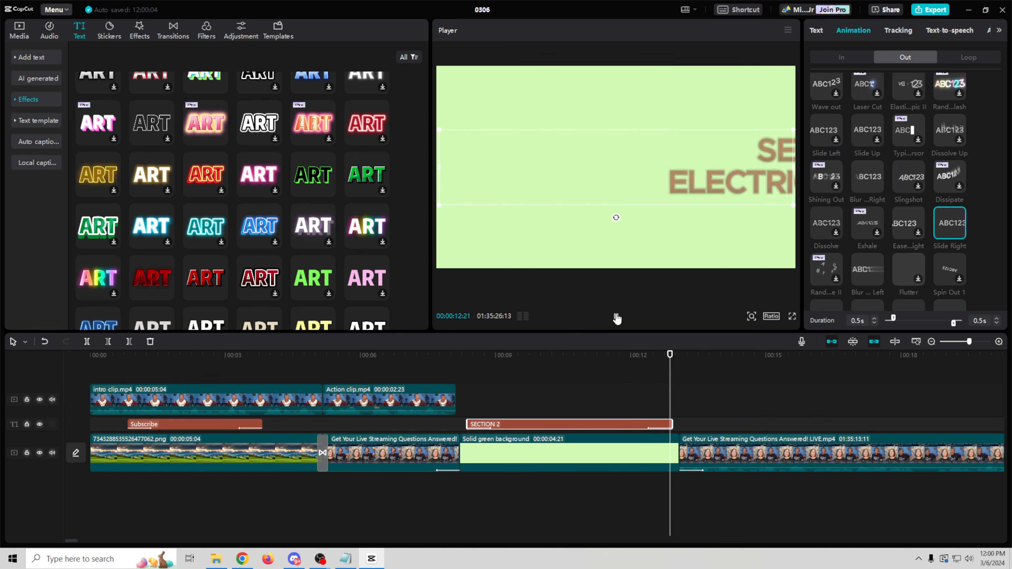
pyautogui.click(477, 358)
pyautogui.moveTo(481, 360); pyautogui.dragTo(535, 371)
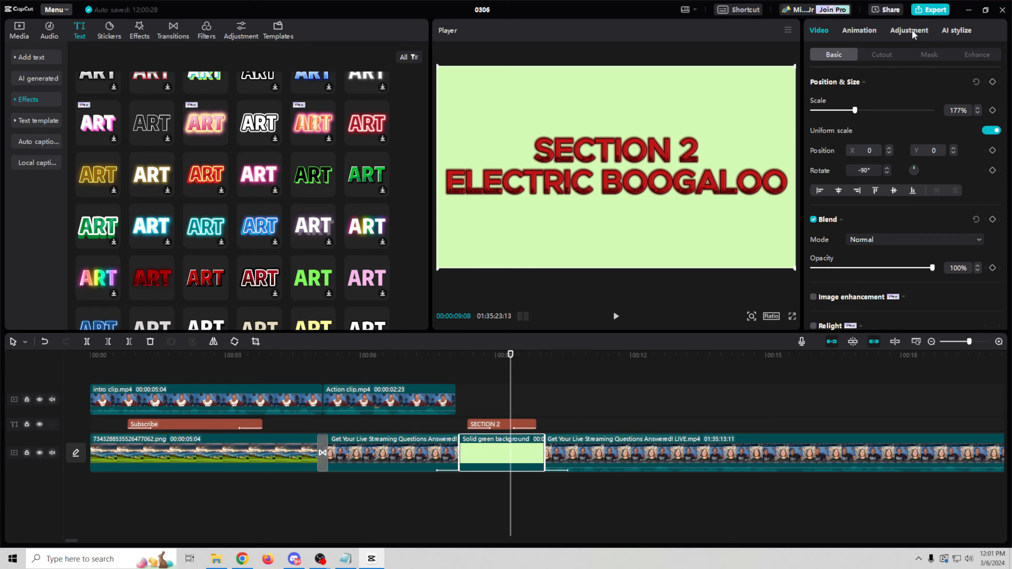
# Step: Warm the green background toward yellow by setting its colour temperature to 24
pyautogui.click(912, 32)
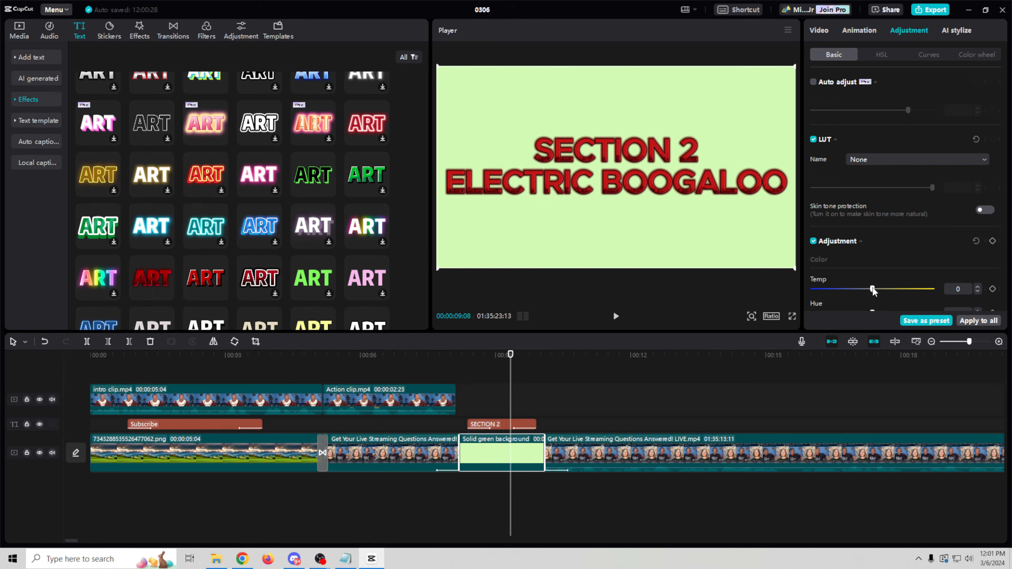
pyautogui.moveTo(873, 291)
pyautogui.mouseDown()
pyautogui.moveTo(822, 294)
pyautogui.moveTo(871, 296)
pyautogui.mouseUp()
pyautogui.scroll(-3, 877, 263)
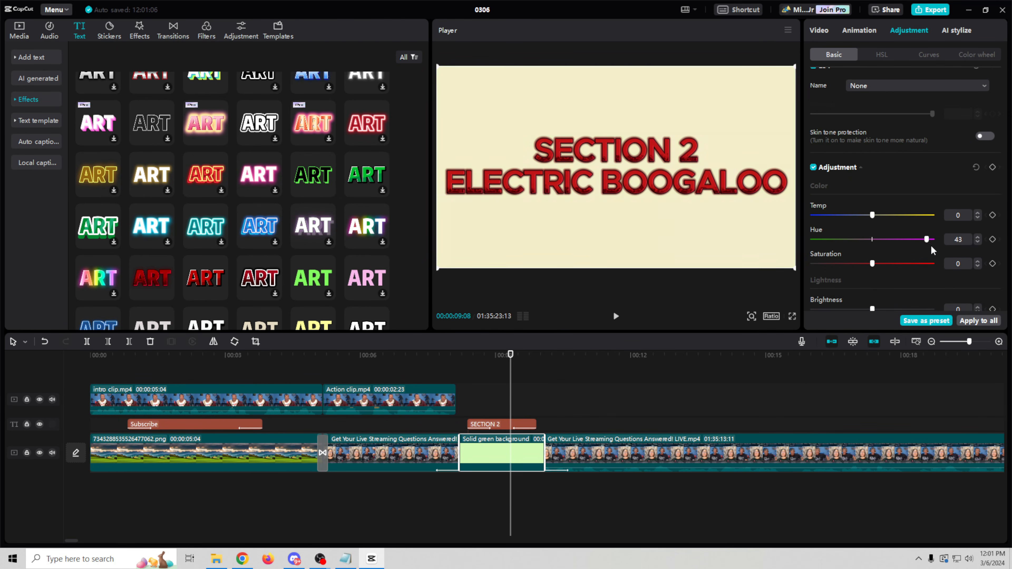
pyautogui.scroll(-1, 872, 270)
pyautogui.scroll(-5, 871, 270)
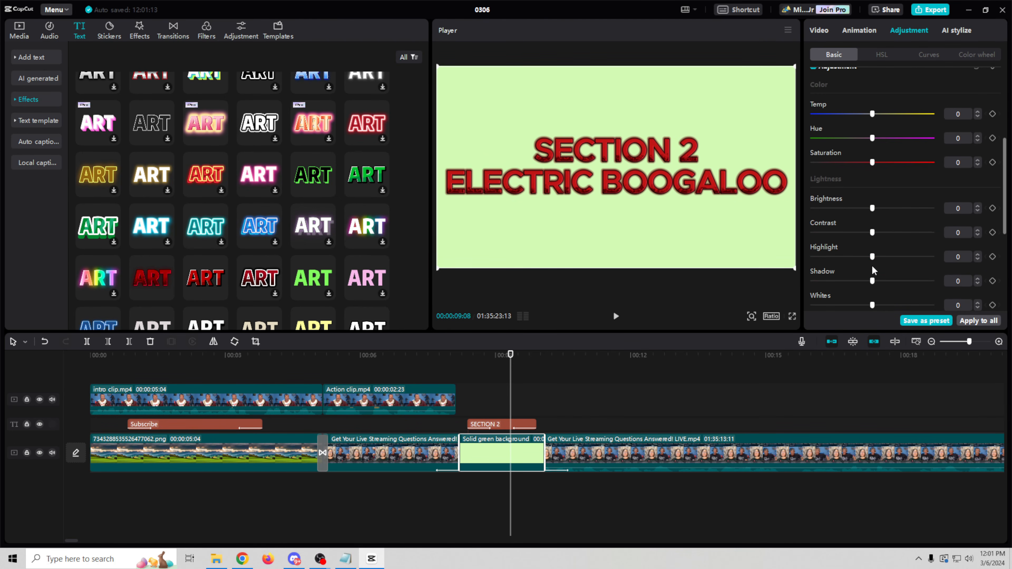
pyautogui.scroll(-2, 873, 270)
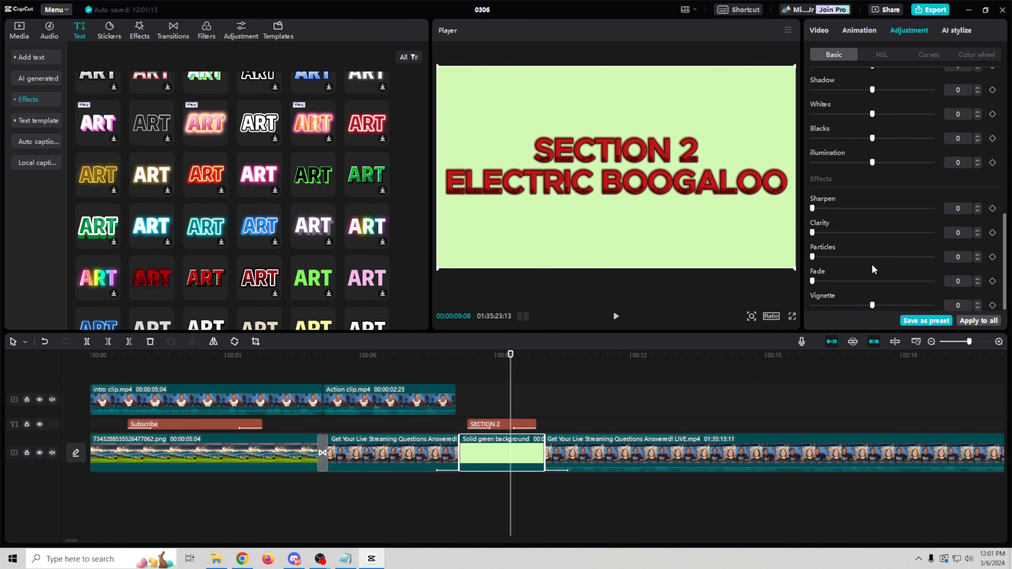
pyautogui.scroll(4, 873, 268)
pyautogui.scroll(4, 873, 267)
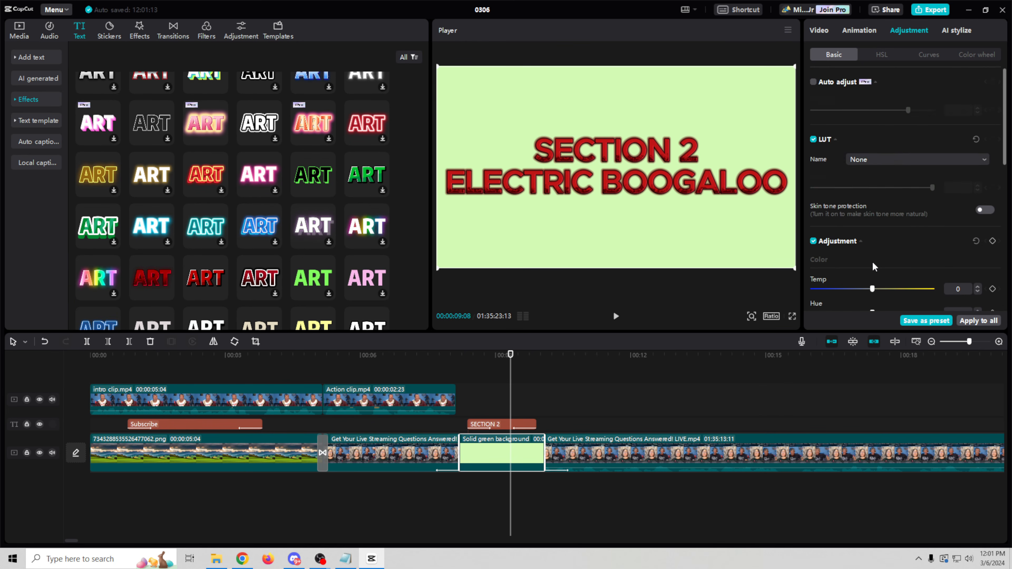
pyautogui.scroll(-1, 857, 251)
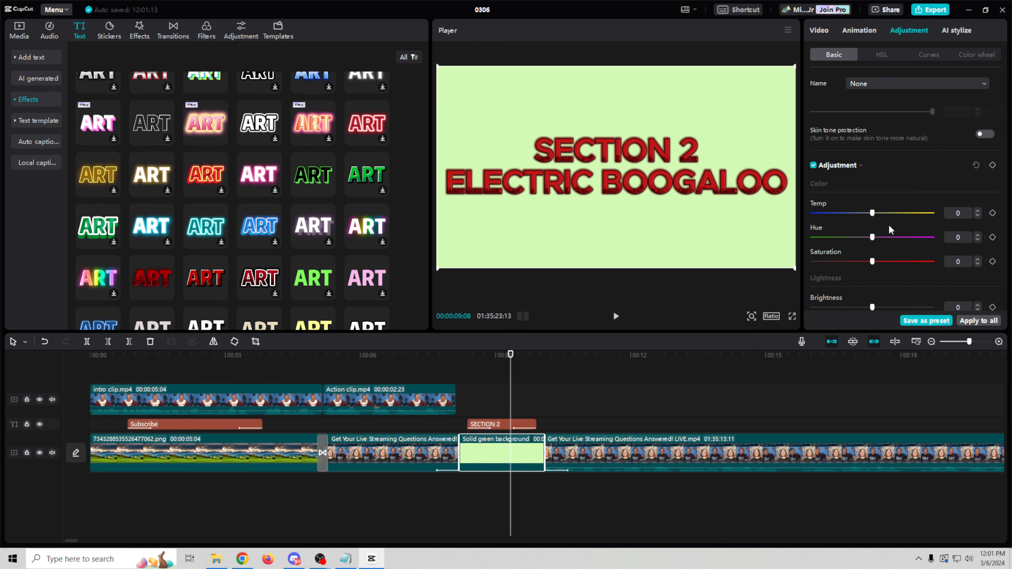
pyautogui.moveTo(872, 213)
pyautogui.mouseDown()
pyautogui.moveTo(931, 226)
pyautogui.moveTo(836, 226)
pyautogui.moveTo(870, 228)
pyautogui.mouseUp()
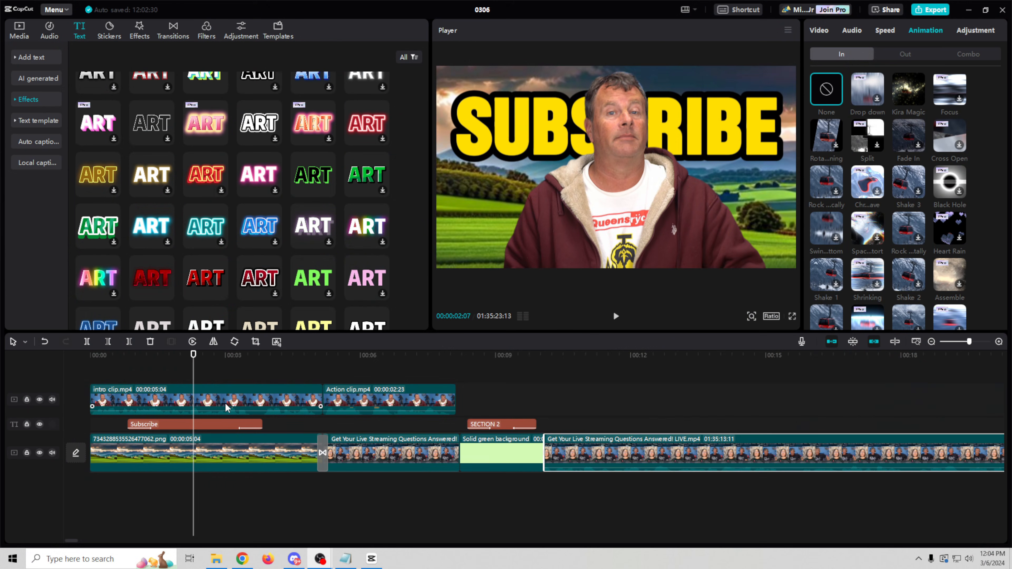
# Step: Add the Color Glitch video effect over the Action clip section of the timeline
pyautogui.click(226, 407)
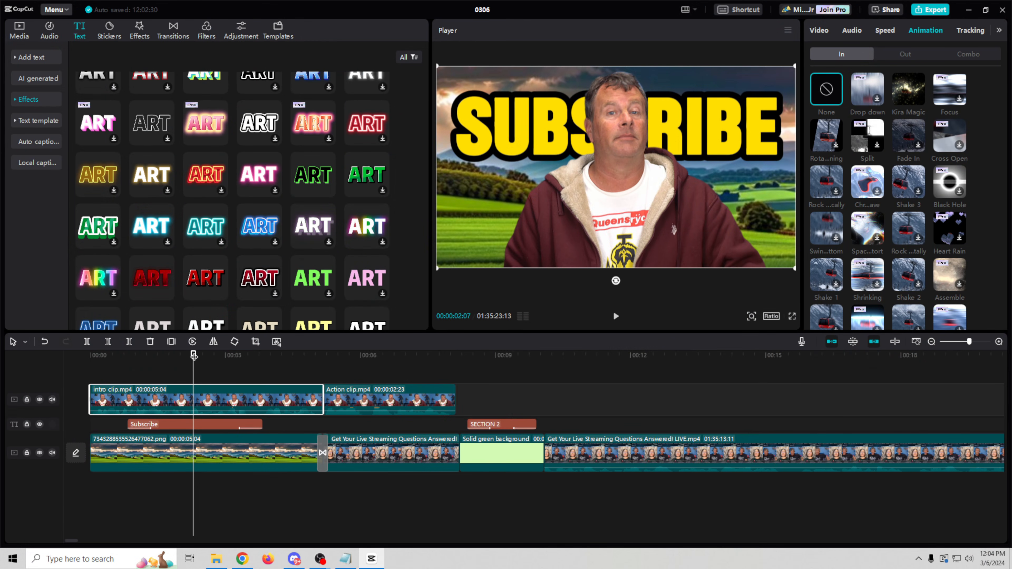
pyautogui.moveTo(195, 351)
pyautogui.mouseDown()
pyautogui.moveTo(227, 364)
pyautogui.moveTo(206, 366)
pyautogui.mouseUp()
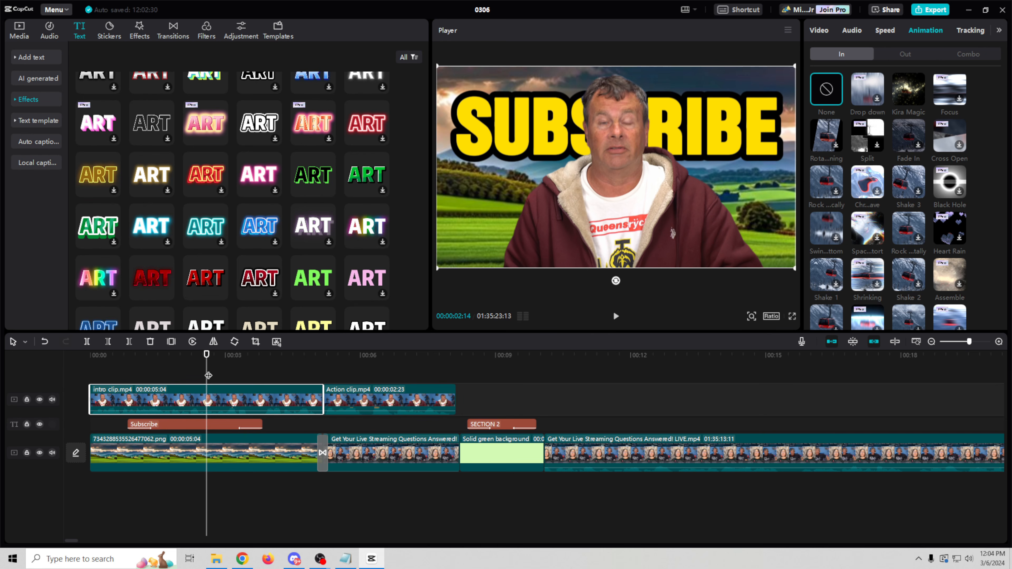
pyautogui.click(139, 31)
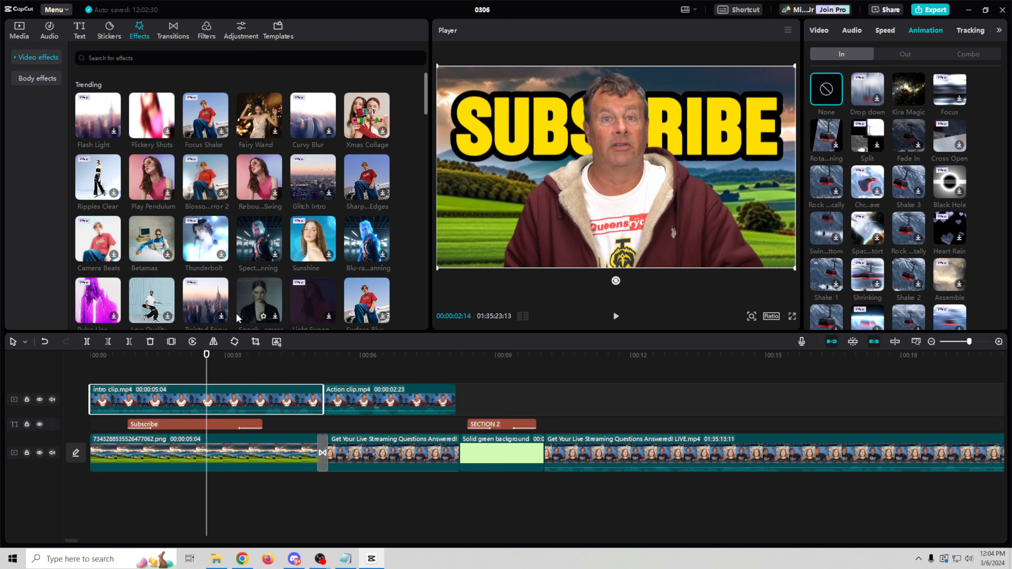
pyautogui.moveTo(207, 384); pyautogui.dragTo(383, 384)
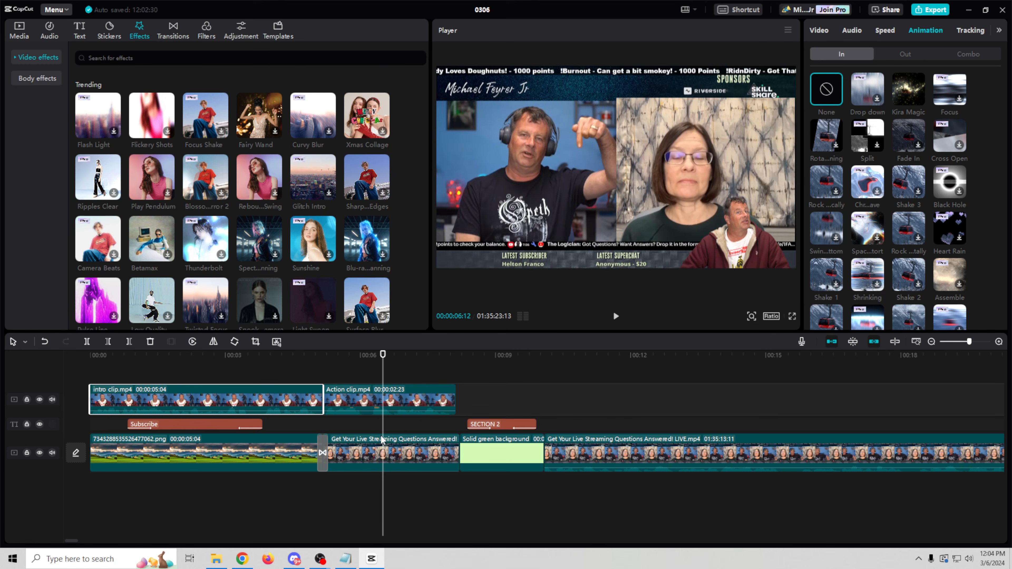
pyautogui.click(386, 448)
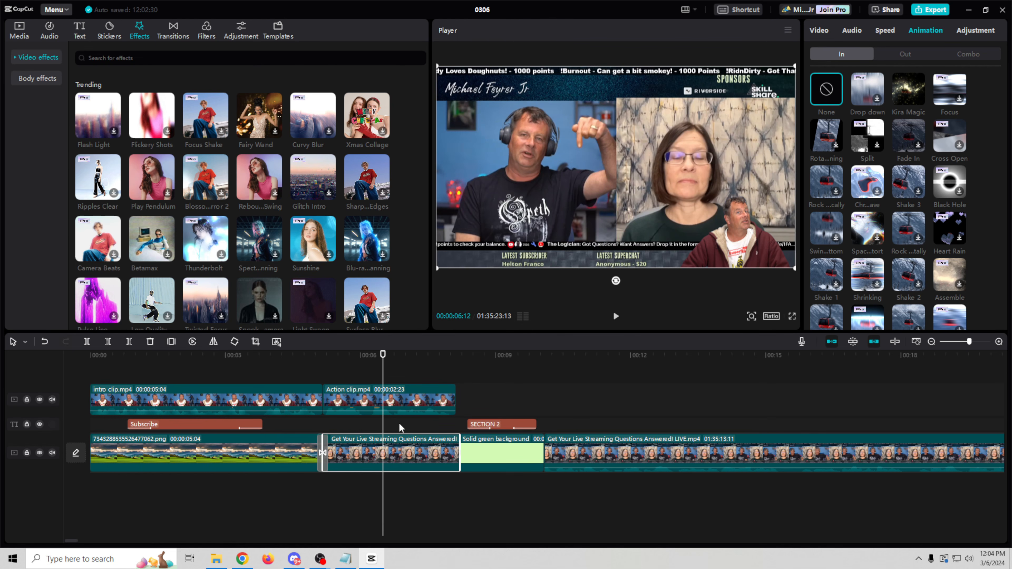
pyautogui.click(405, 396)
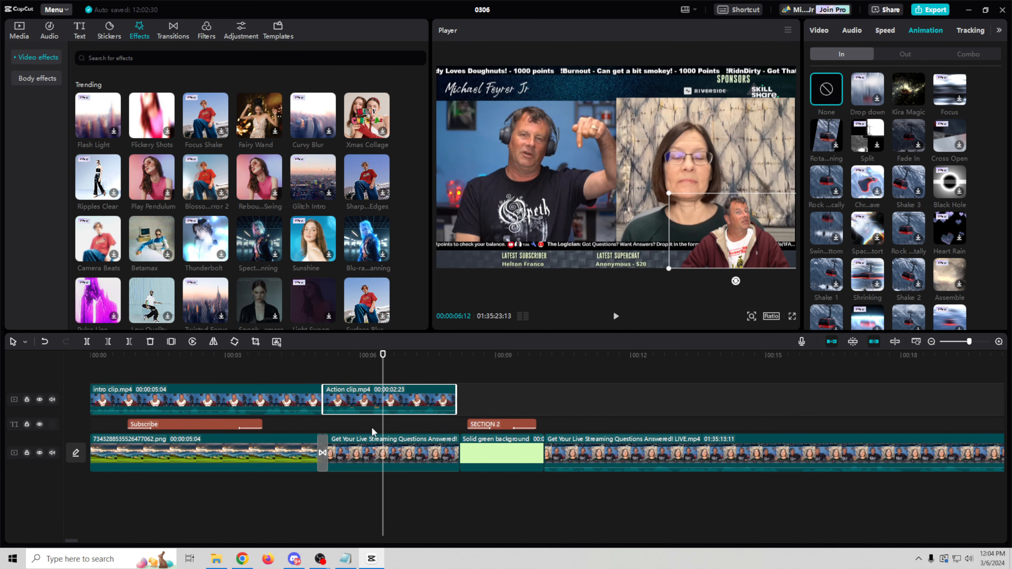
pyautogui.click(371, 441)
pyautogui.scroll(-2, 222, 222)
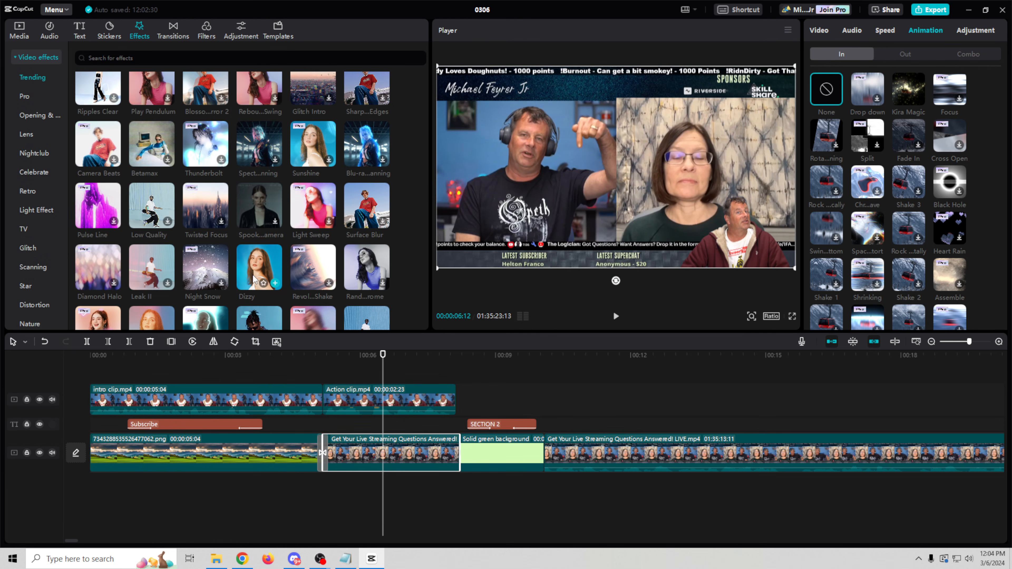
pyautogui.scroll(-2, 255, 238)
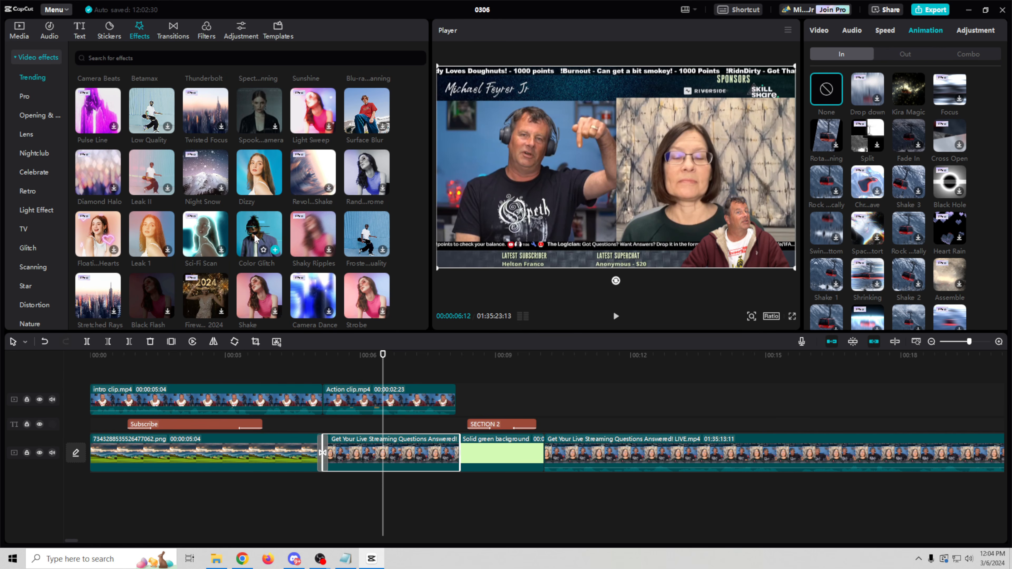
pyautogui.moveTo(254, 233); pyautogui.dragTo(326, 427)
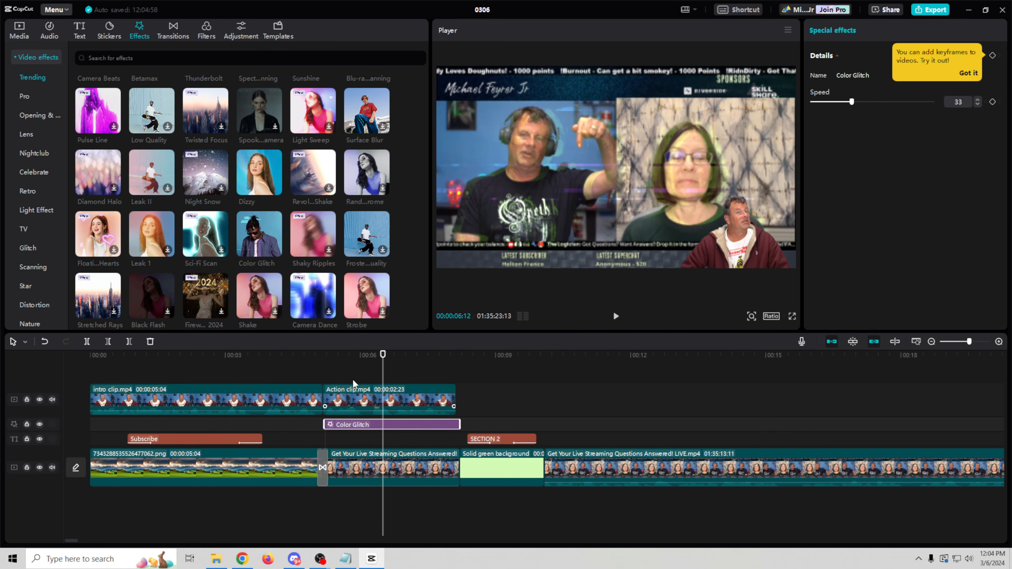
# Step: Preview the Color Glitch effect and move it onto its own track
pyautogui.moveTo(383, 355)
pyautogui.mouseDown()
pyautogui.moveTo(348, 361)
pyautogui.moveTo(380, 366)
pyautogui.moveTo(349, 365)
pyautogui.moveTo(386, 365)
pyautogui.mouseUp()
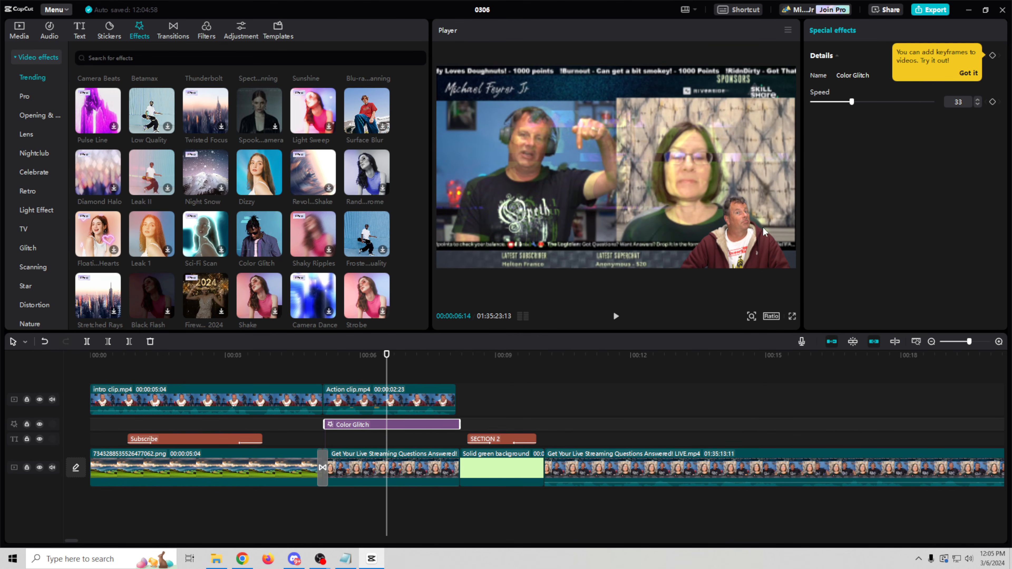
pyautogui.click(728, 253)
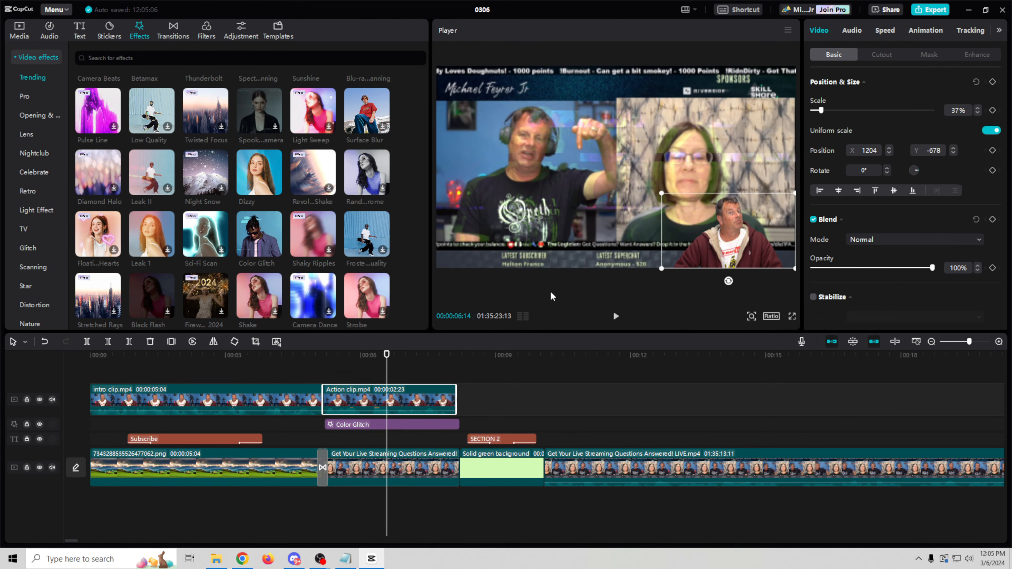
pyautogui.click(425, 357)
pyautogui.click(392, 382)
pyautogui.moveTo(392, 427)
pyautogui.mouseDown()
pyautogui.moveTo(389, 366)
pyautogui.moveTo(346, 359)
pyautogui.moveTo(397, 371)
pyautogui.moveTo(379, 373)
pyautogui.moveTo(399, 417)
pyautogui.moveTo(392, 430)
pyautogui.mouseUp()
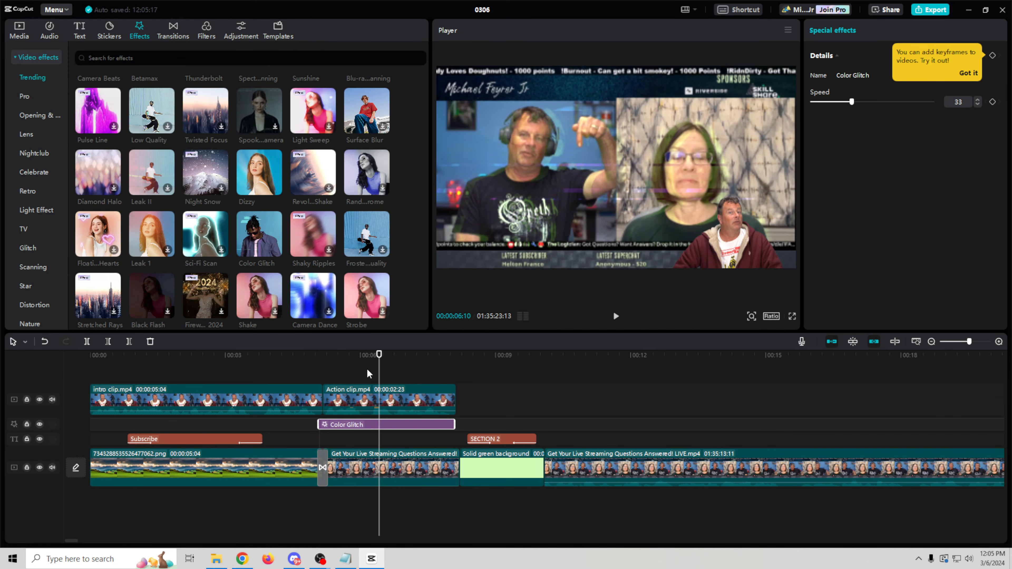
# Step: Set the Color Glitch speed to 100 after comparing it with 0
pyautogui.moveTo(379, 356); pyautogui.dragTo(371, 355)
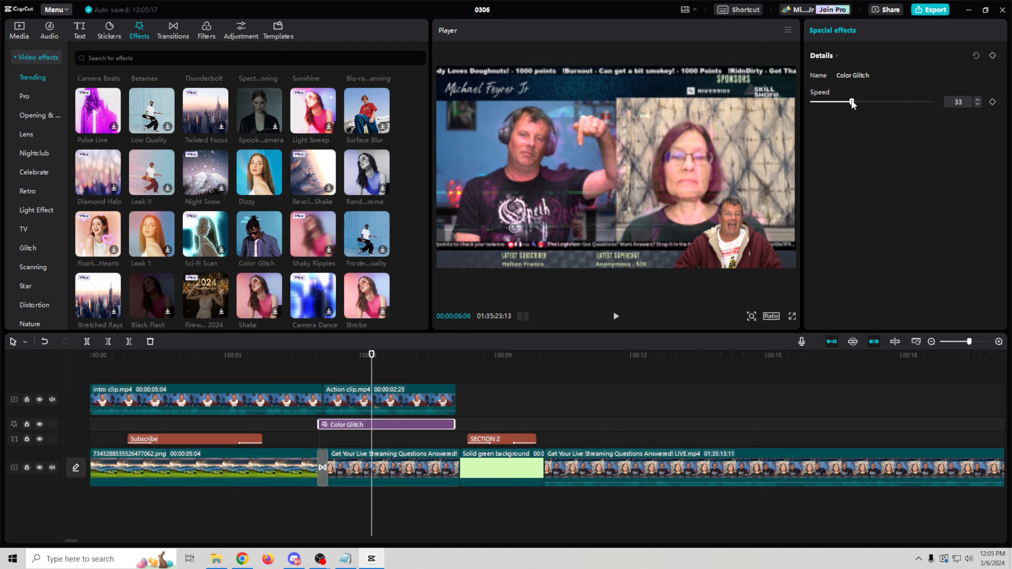
pyautogui.moveTo(852, 101); pyautogui.dragTo(813, 102)
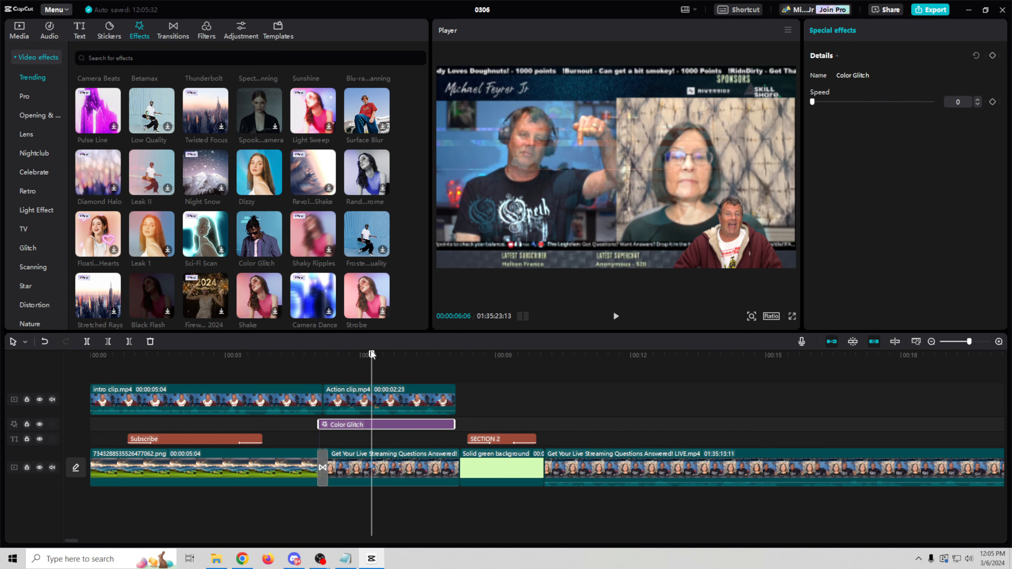
pyautogui.moveTo(371, 355)
pyautogui.mouseDown()
pyautogui.moveTo(333, 356)
pyautogui.moveTo(466, 359)
pyautogui.moveTo(368, 356)
pyautogui.mouseUp()
pyautogui.moveTo(813, 102); pyautogui.dragTo(973, 116)
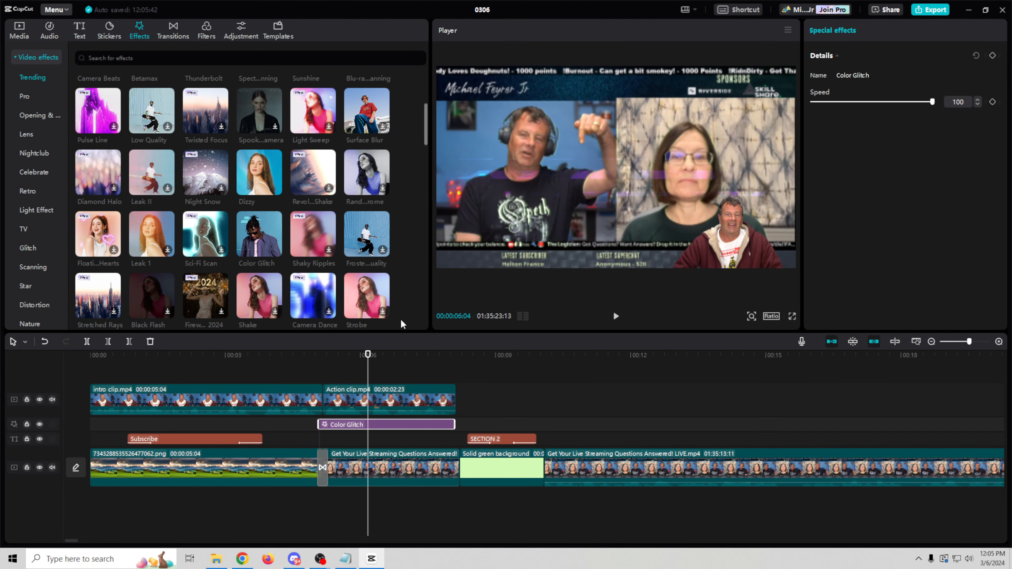
pyautogui.moveTo(368, 356)
pyautogui.mouseDown()
pyautogui.moveTo(344, 356)
pyautogui.moveTo(381, 357)
pyautogui.mouseUp()
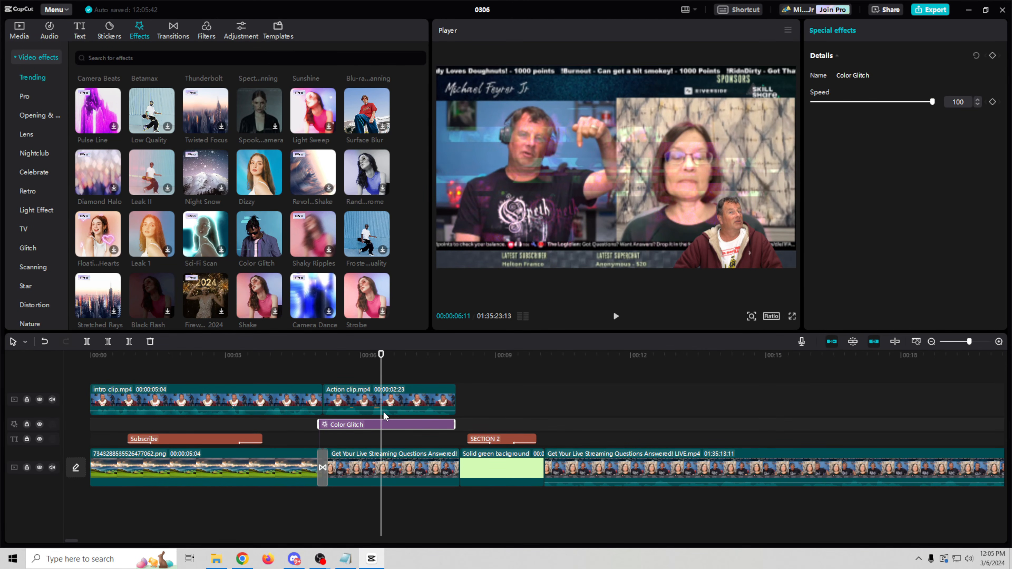
pyautogui.moveTo(417, 424)
pyautogui.mouseDown()
pyautogui.moveTo(421, 386)
pyautogui.moveTo(417, 437)
pyautogui.mouseUp()
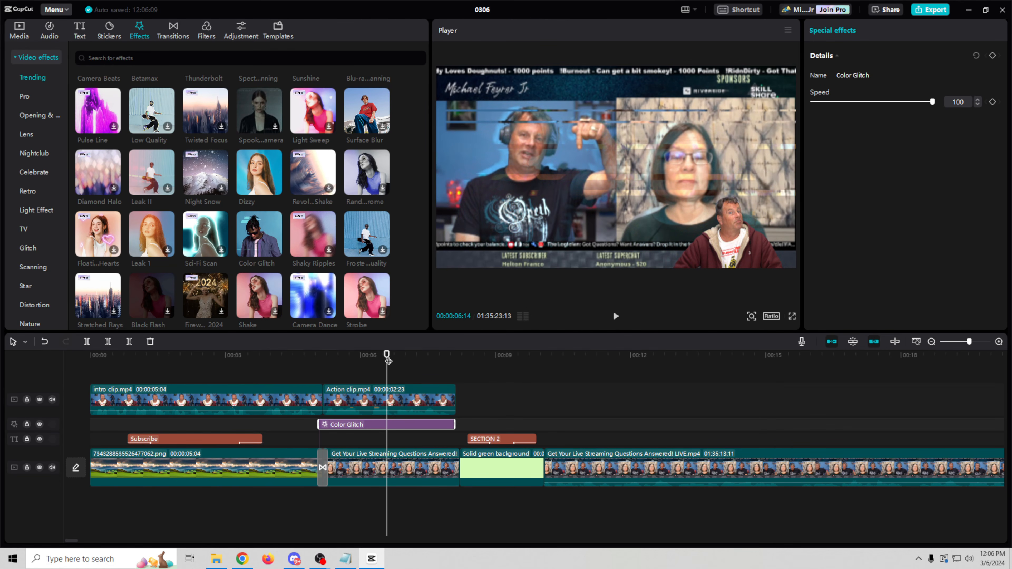
pyautogui.moveTo(387, 355); pyautogui.dragTo(359, 355)
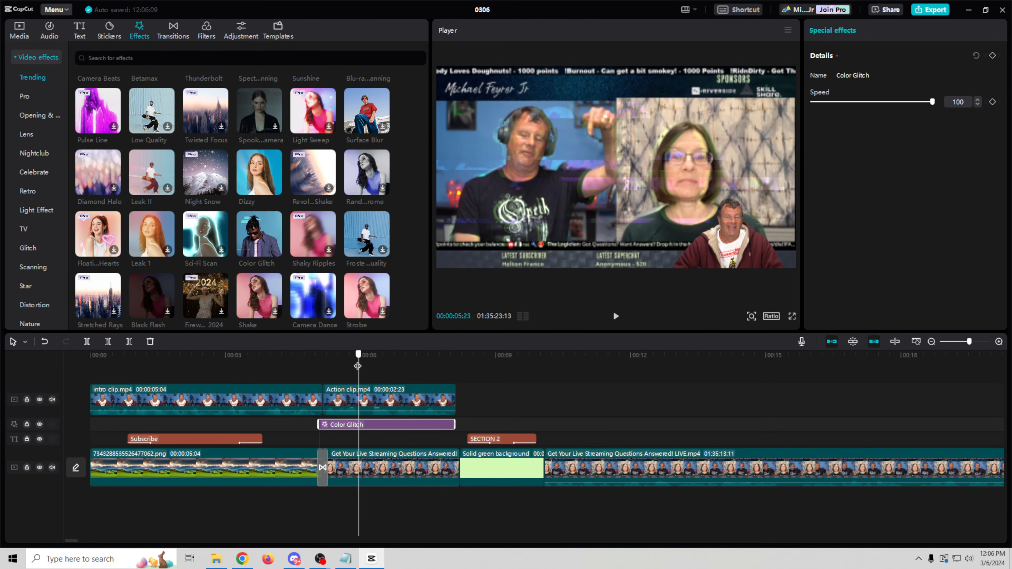
# Step: Trim the Color Glitch clip and keyframe its speed from 0 at the start to 100 later
pyautogui.moveTo(318, 424); pyautogui.dragTo(356, 434)
pyautogui.moveTo(454, 424); pyautogui.dragTo(401, 419)
pyautogui.click(354, 355)
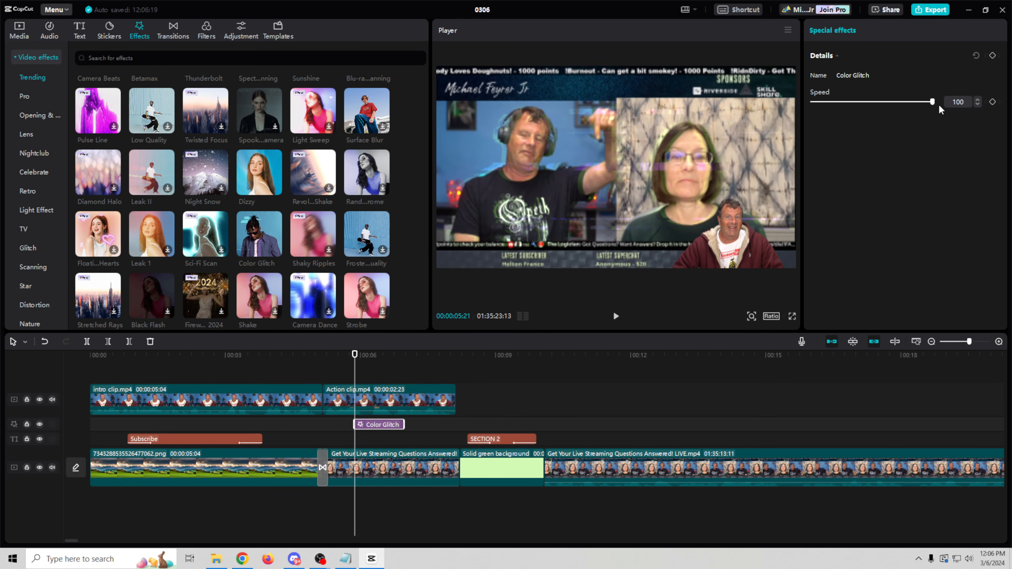
pyautogui.moveTo(932, 103); pyautogui.dragTo(793, 116)
pyautogui.moveTo(355, 357); pyautogui.dragTo(403, 360)
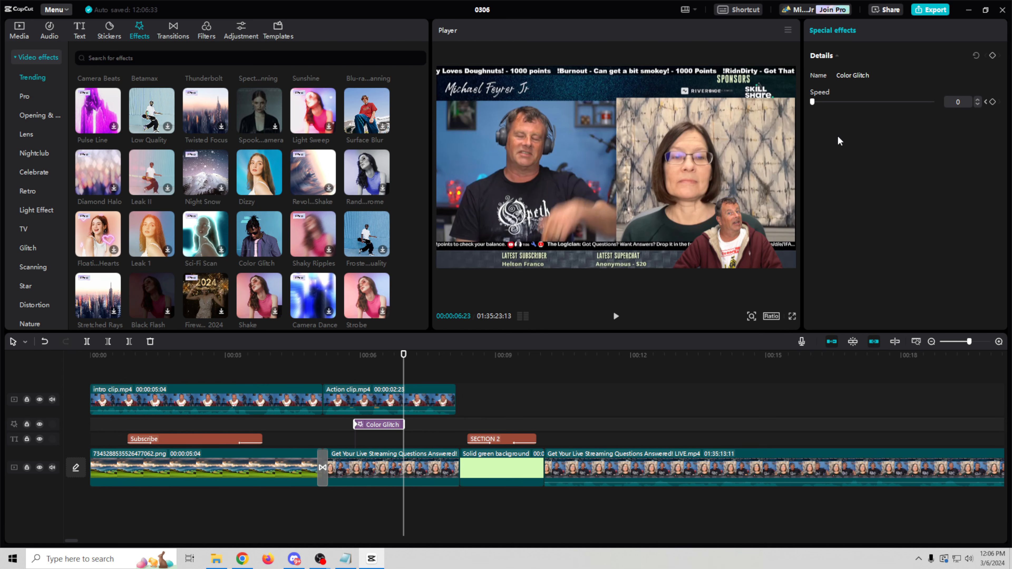
pyautogui.moveTo(813, 101); pyautogui.dragTo(980, 103)
pyautogui.click(993, 102)
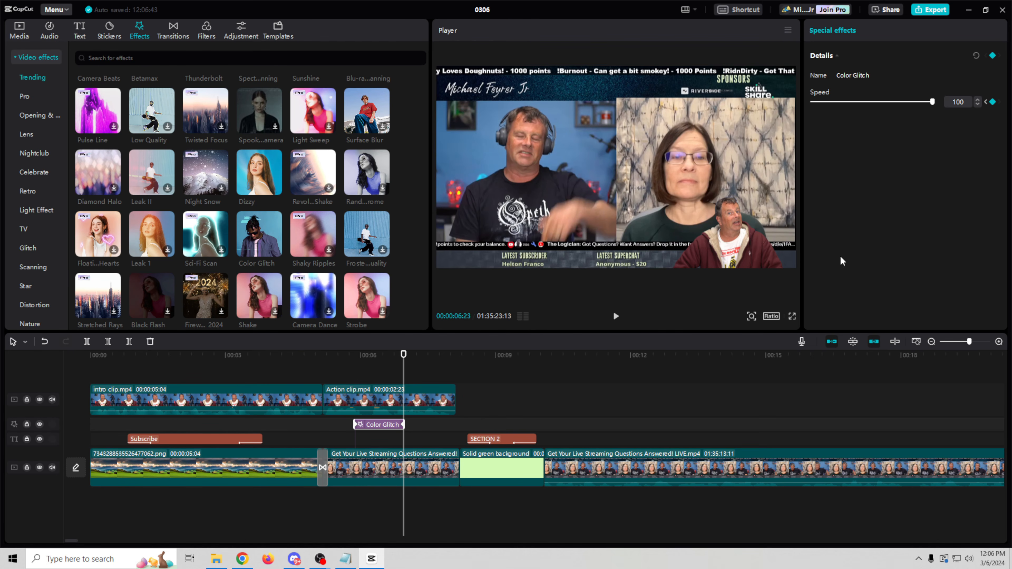
# Step: Play back from 00:00:05:18 to check the glitch speed ramp
pyautogui.click(358, 356)
pyautogui.moveTo(359, 356); pyautogui.dragTo(350, 367)
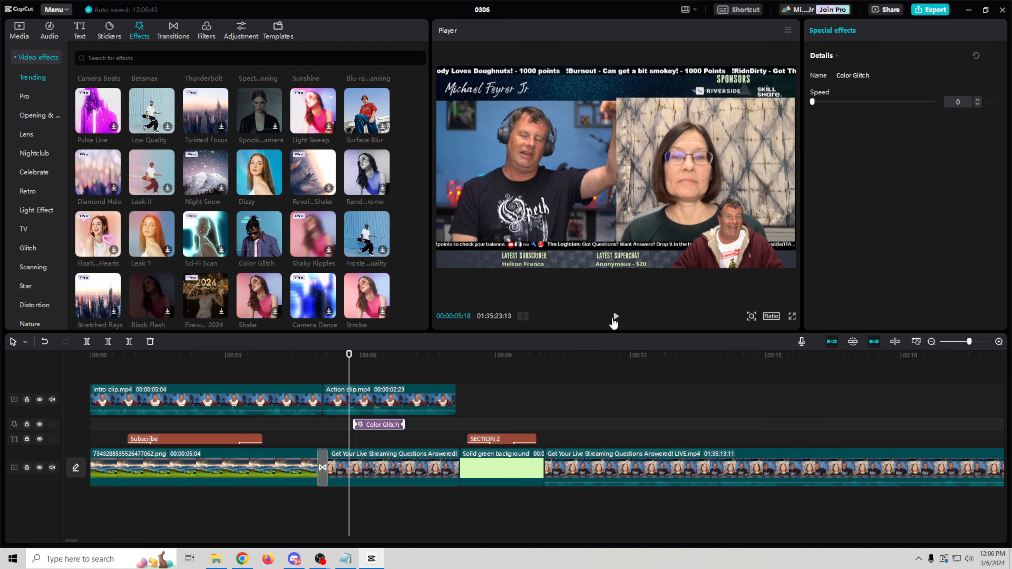
pyautogui.click(615, 317)
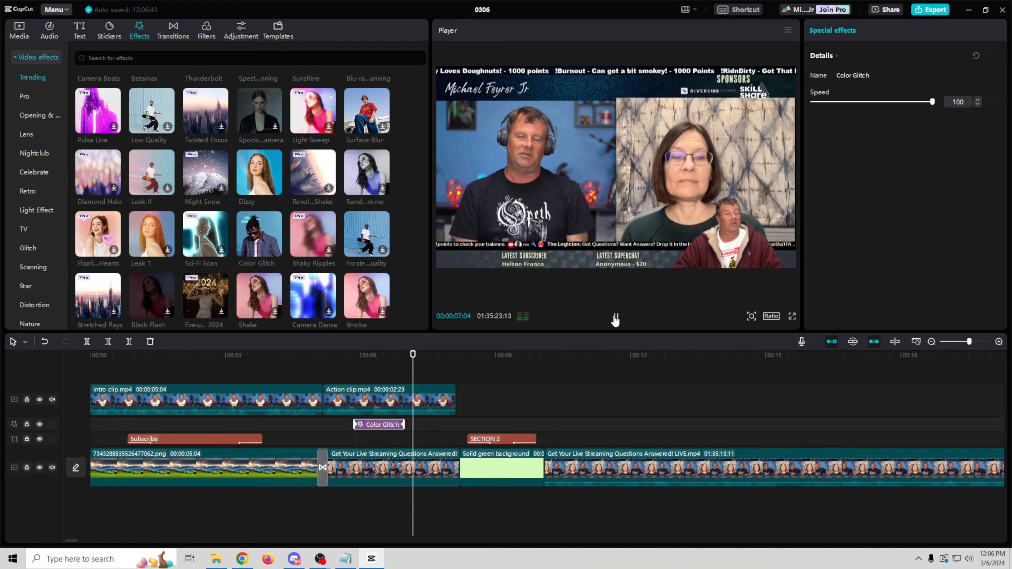
pyautogui.click(615, 319)
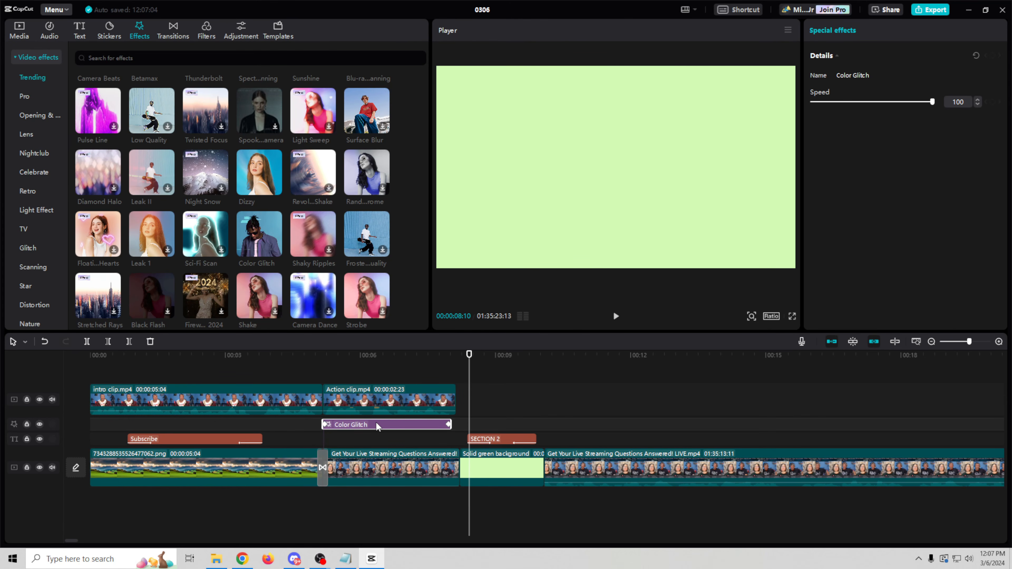
# Step: Delete the separate Color Glitch effect clip and apply Color Glitch directly onto the livestream clip
pyautogui.click(393, 424)
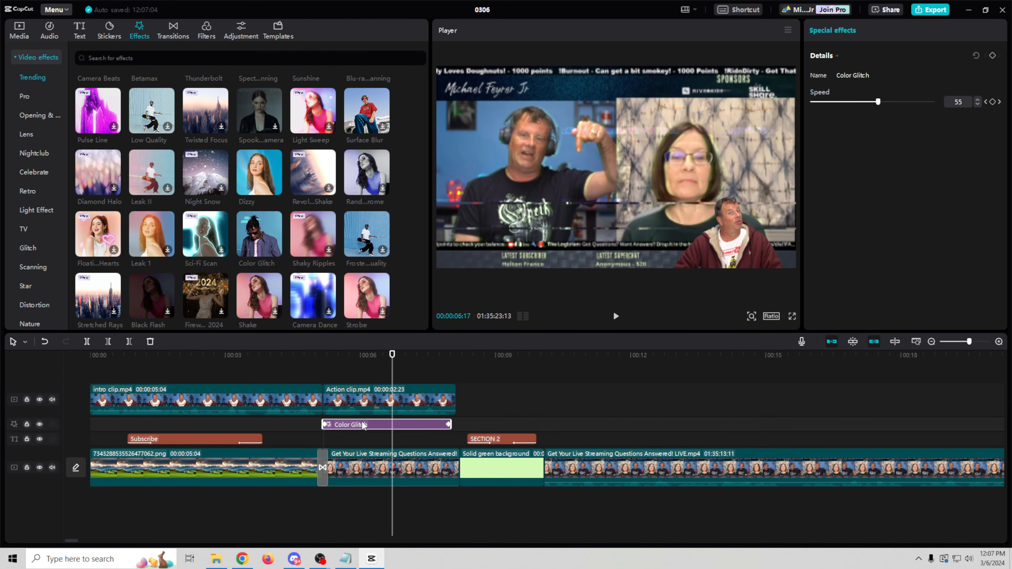
pyautogui.moveTo(364, 425)
pyautogui.mouseDown()
pyautogui.moveTo(370, 470)
pyautogui.moveTo(377, 440)
pyautogui.mouseUp()
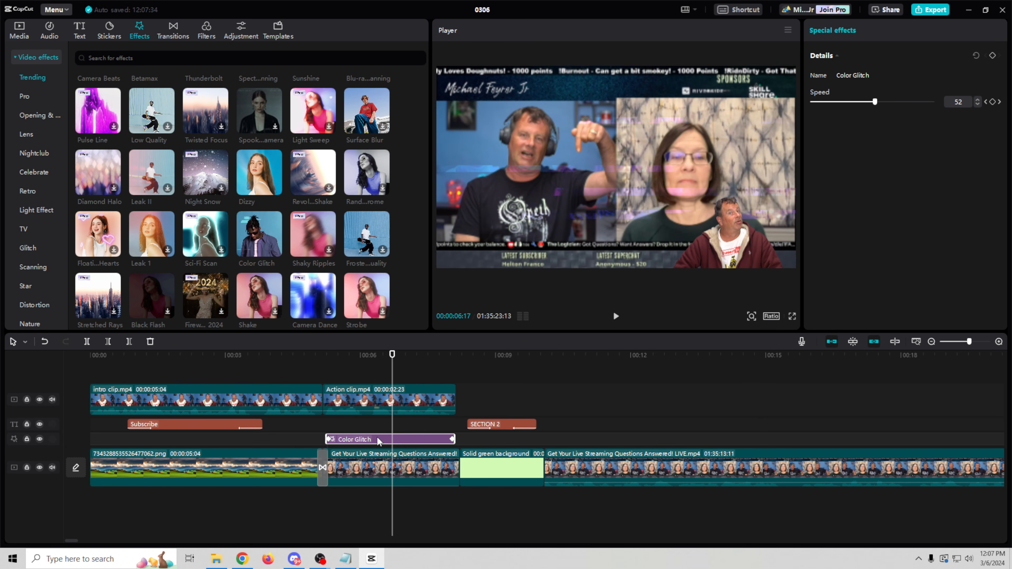
pyautogui.press('Delete')
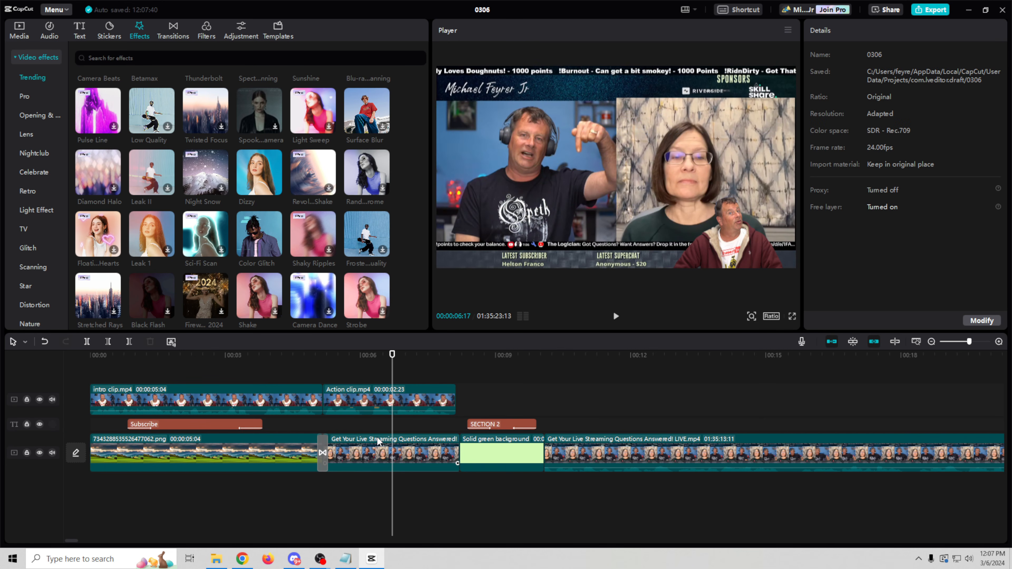
pyautogui.moveTo(242, 228); pyautogui.dragTo(332, 449)
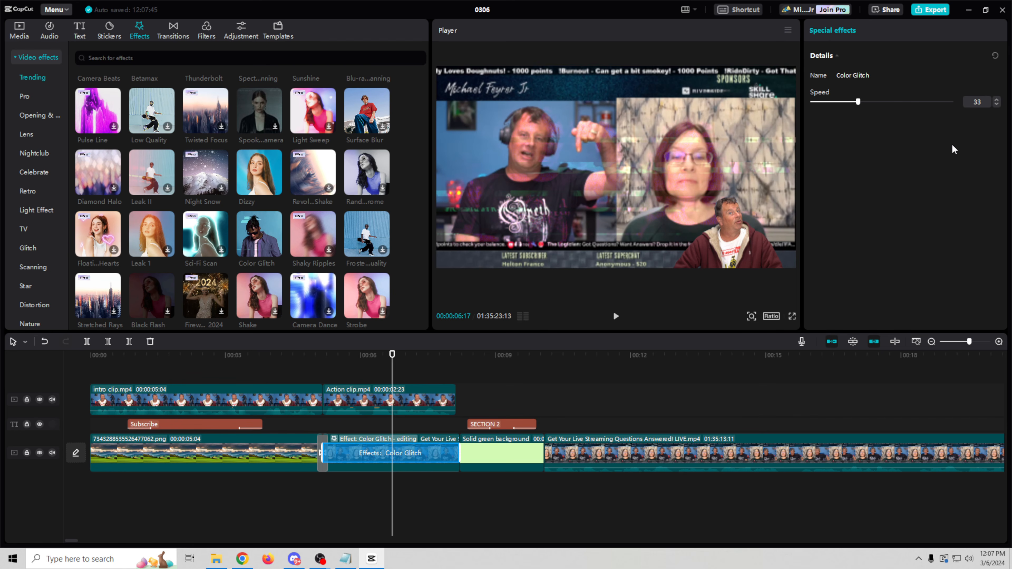
# Step: Preview the transition around 00:05:04, then bring up the audio library
pyautogui.moveTo(394, 358); pyautogui.dragTo(435, 390)
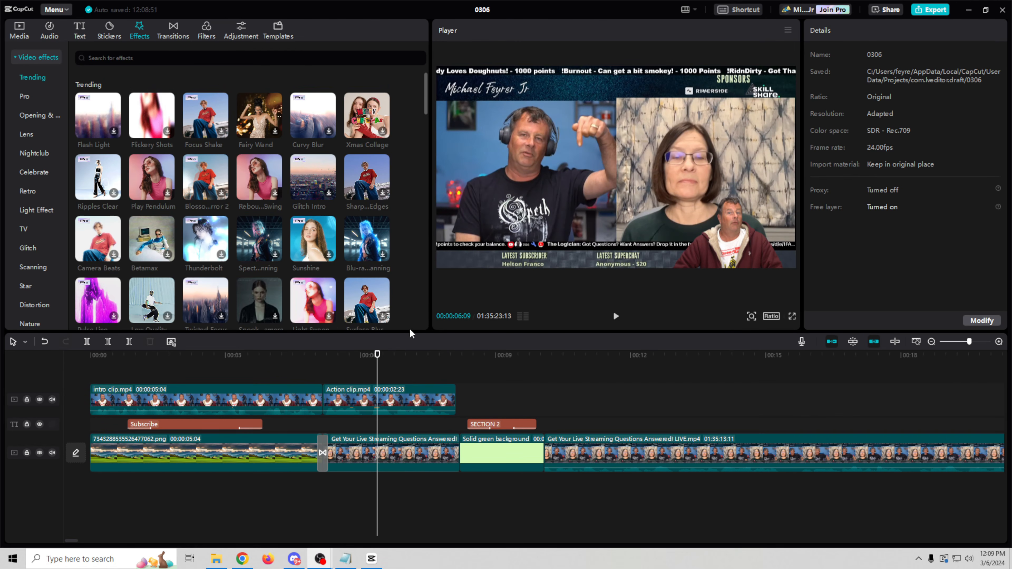
pyautogui.moveTo(378, 351); pyautogui.dragTo(318, 358)
pyautogui.click(616, 317)
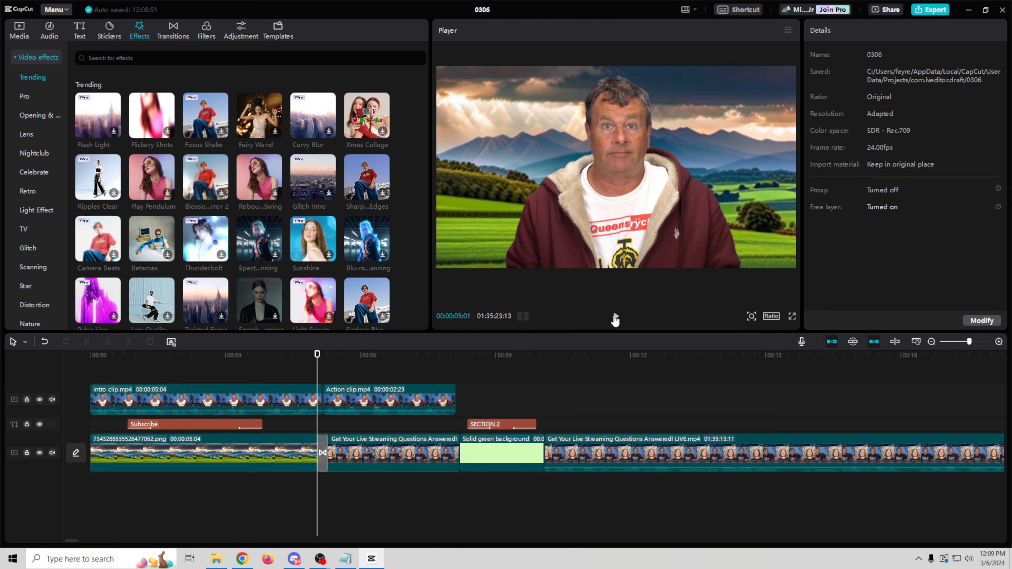
pyautogui.click(615, 318)
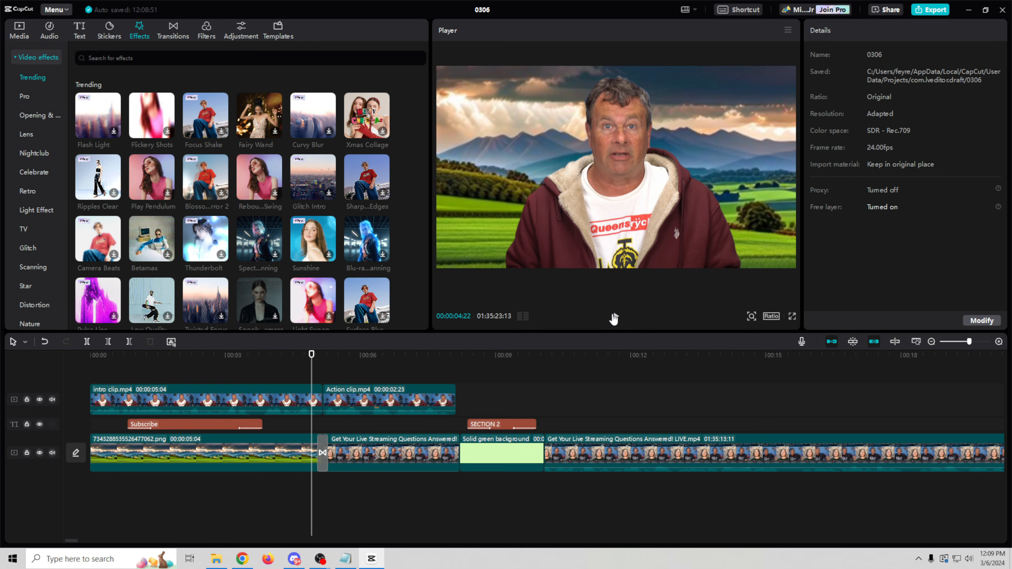
pyautogui.moveTo(358, 354); pyautogui.dragTo(323, 356)
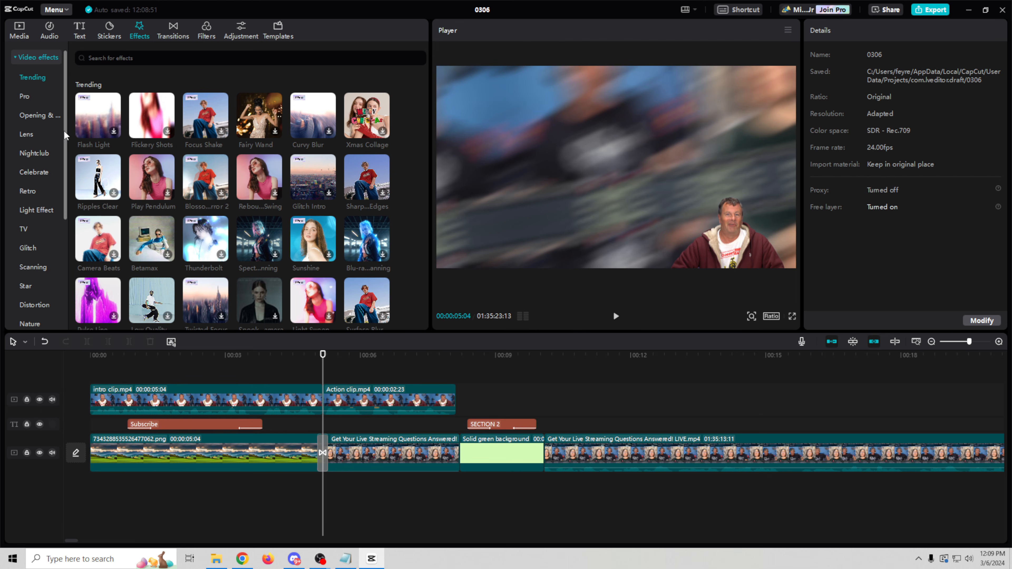
pyautogui.click(48, 30)
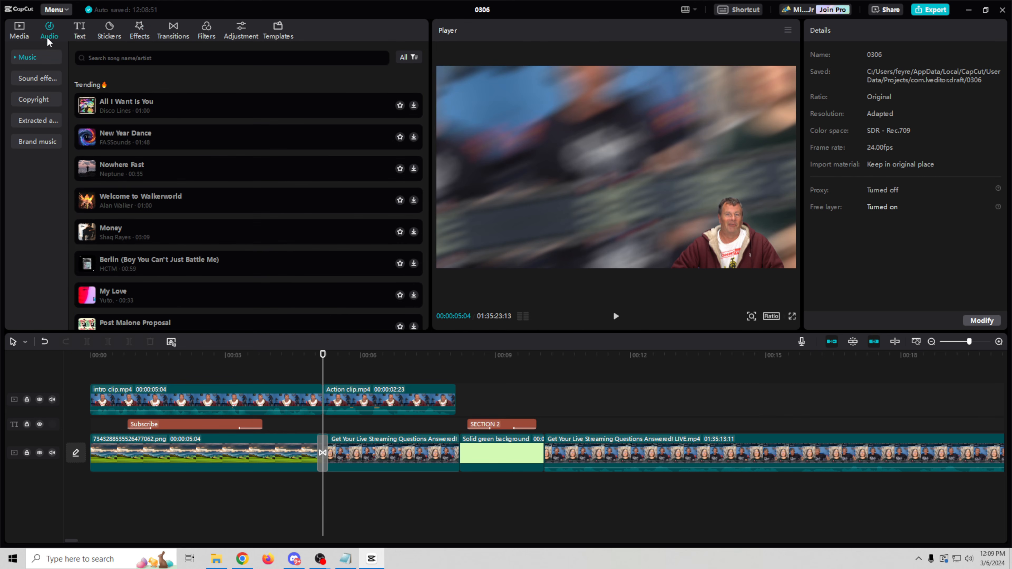
# Step: Find the 'woosh with echo' sound effect and add it to the timeline near 00:05
pyautogui.click(26, 77)
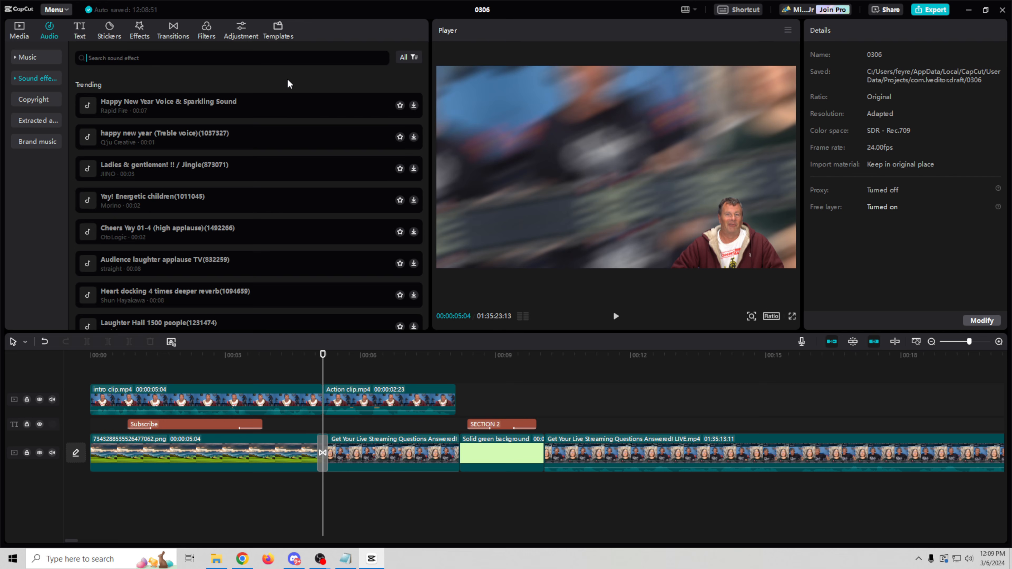
pyautogui.write('woosh with echo')
pyautogui.press('Return')
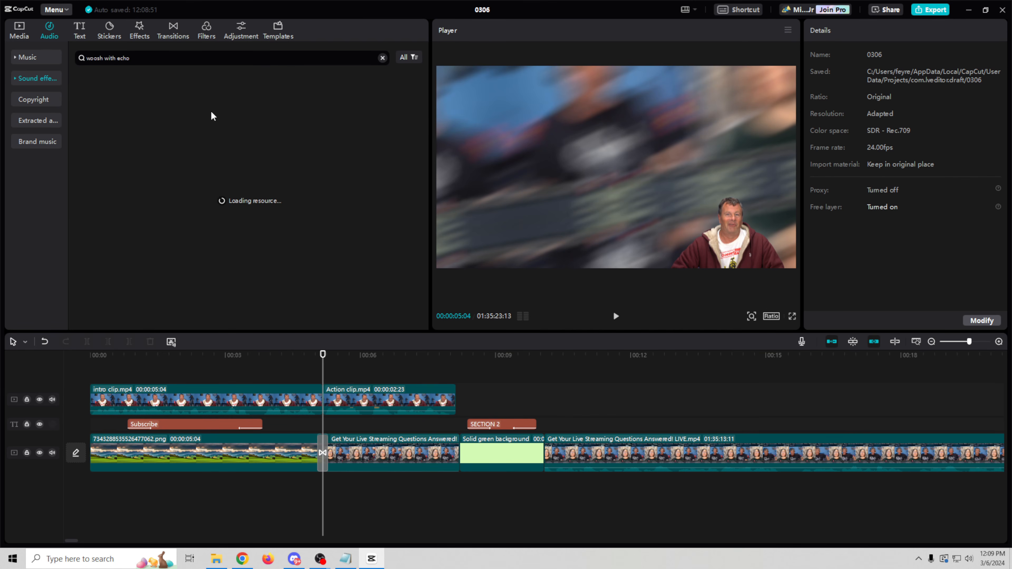
pyautogui.click(86, 89)
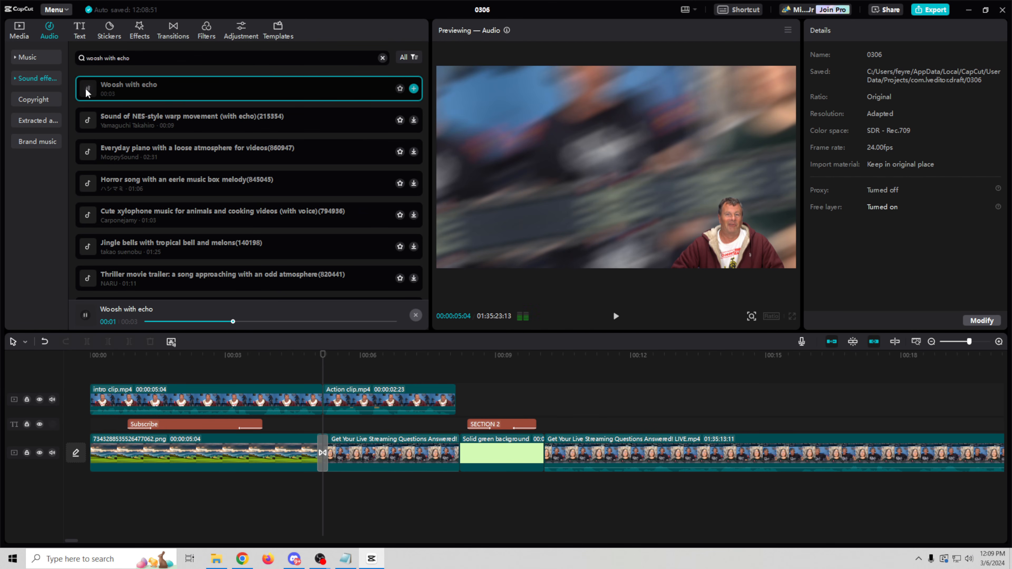
pyautogui.click(86, 88)
pyautogui.moveTo(112, 83); pyautogui.dragTo(275, 486)
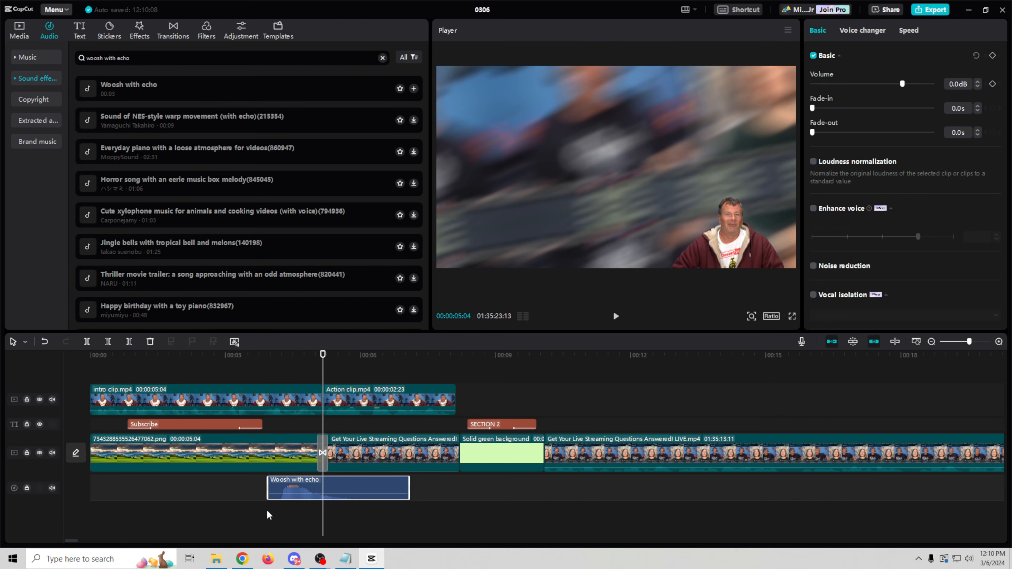
# Step: Trim both ends of the woosh clip and line it up with the transition
pyautogui.click(409, 485)
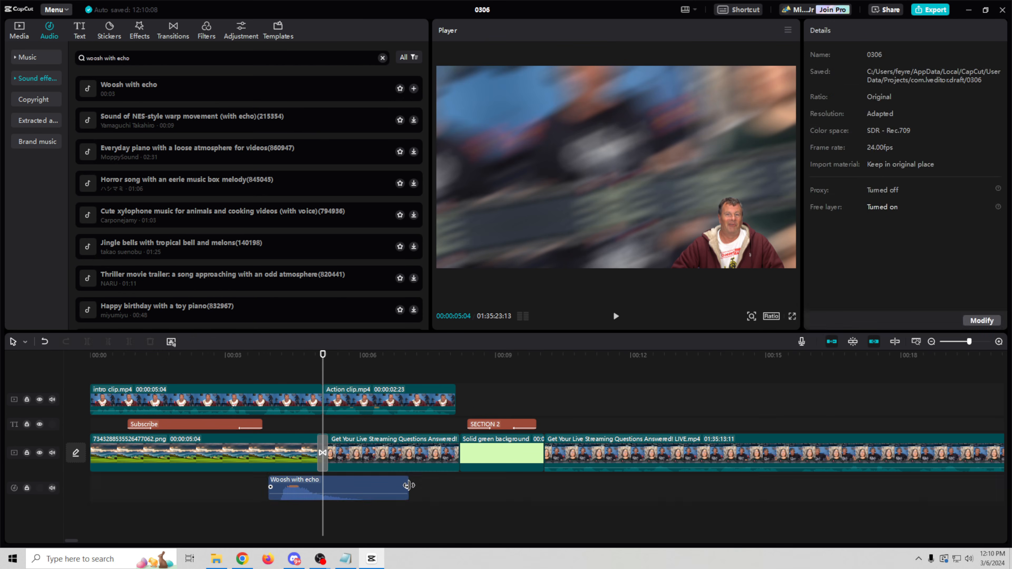
pyautogui.click(352, 487)
pyautogui.moveTo(408, 486); pyautogui.dragTo(345, 486)
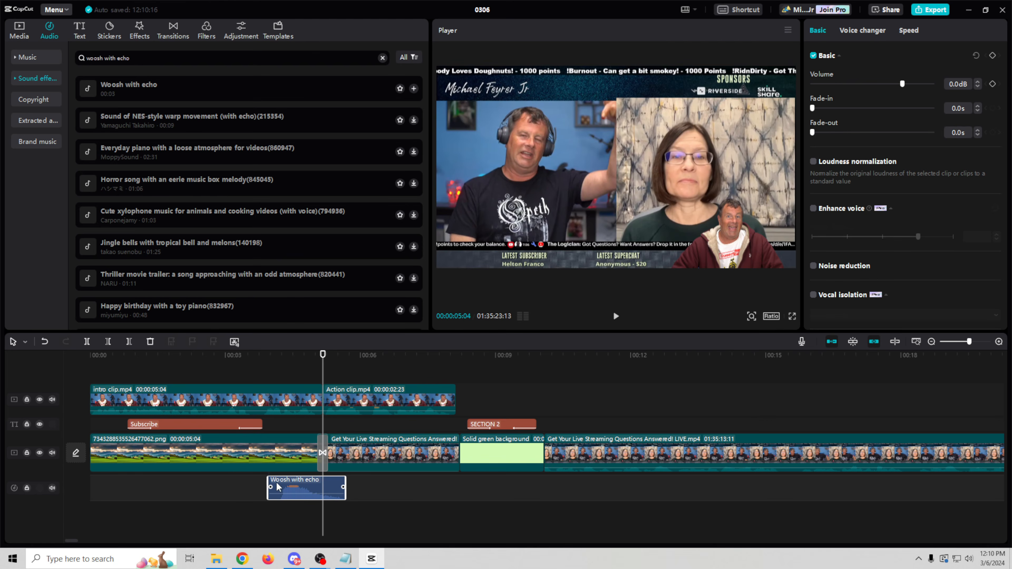
pyautogui.moveTo(269, 480); pyautogui.dragTo(280, 481)
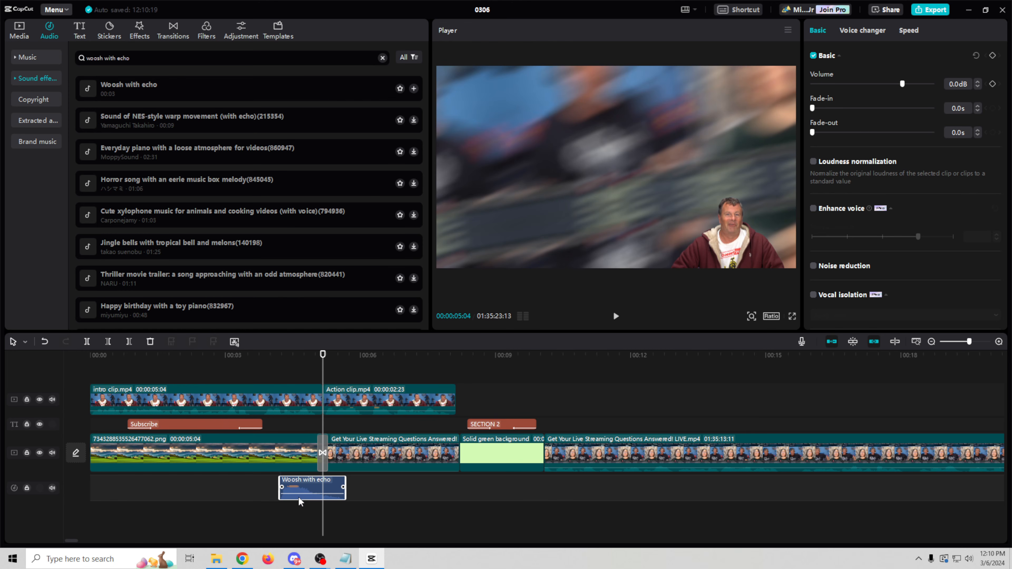
pyautogui.moveTo(296, 491); pyautogui.dragTo(323, 471)
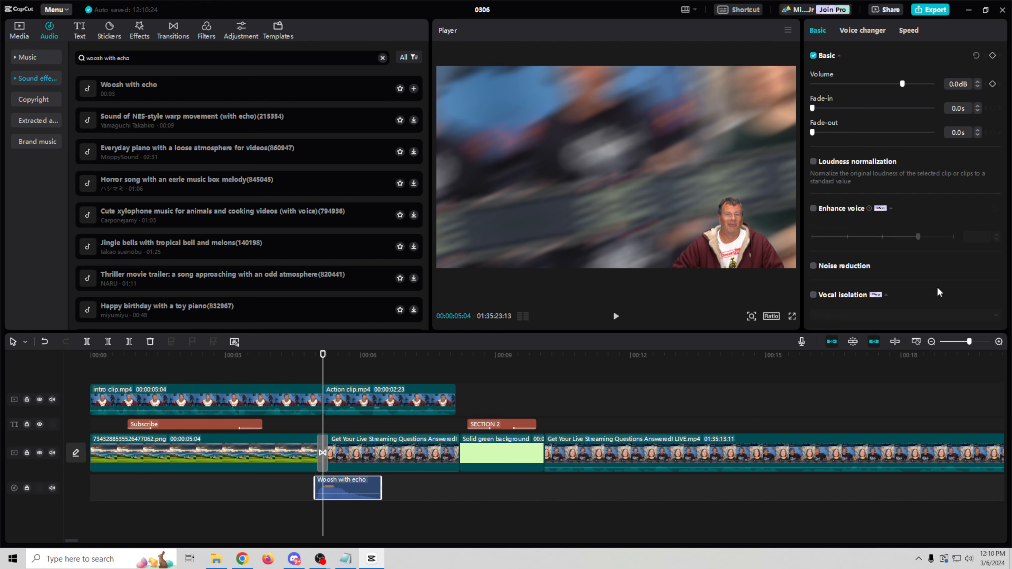
# Step: Set the Woosh with echo clip's speed to 7.2x so it lasts 0.2 s under the transition
pyautogui.click(908, 31)
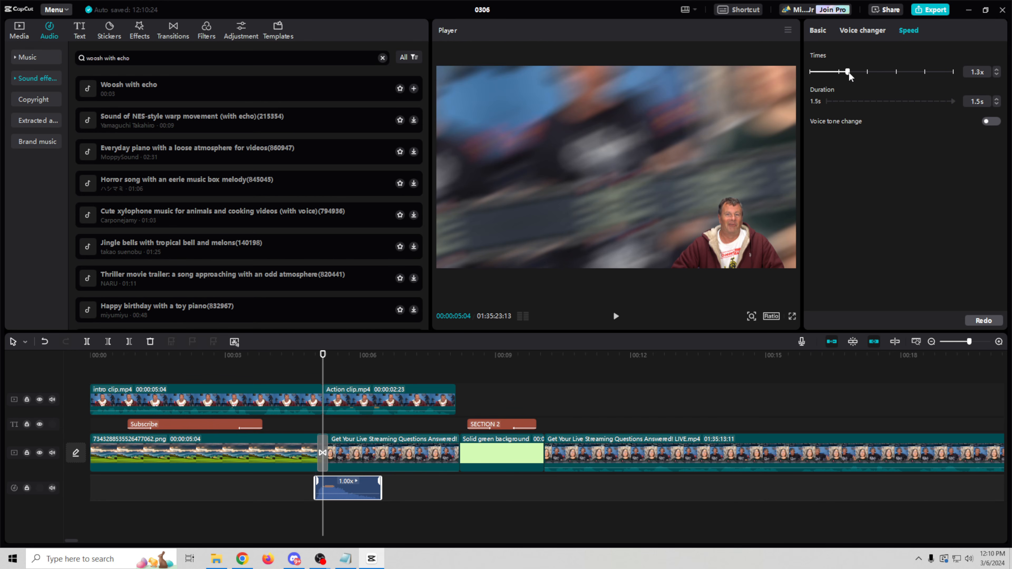
pyautogui.moveTo(857, 74); pyautogui.dragTo(867, 72)
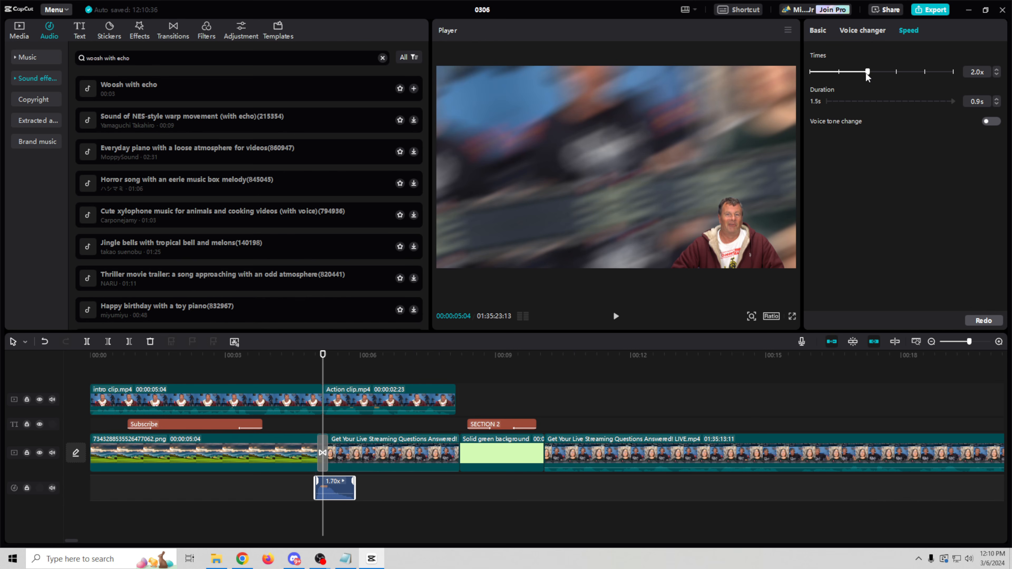
pyautogui.click(880, 72)
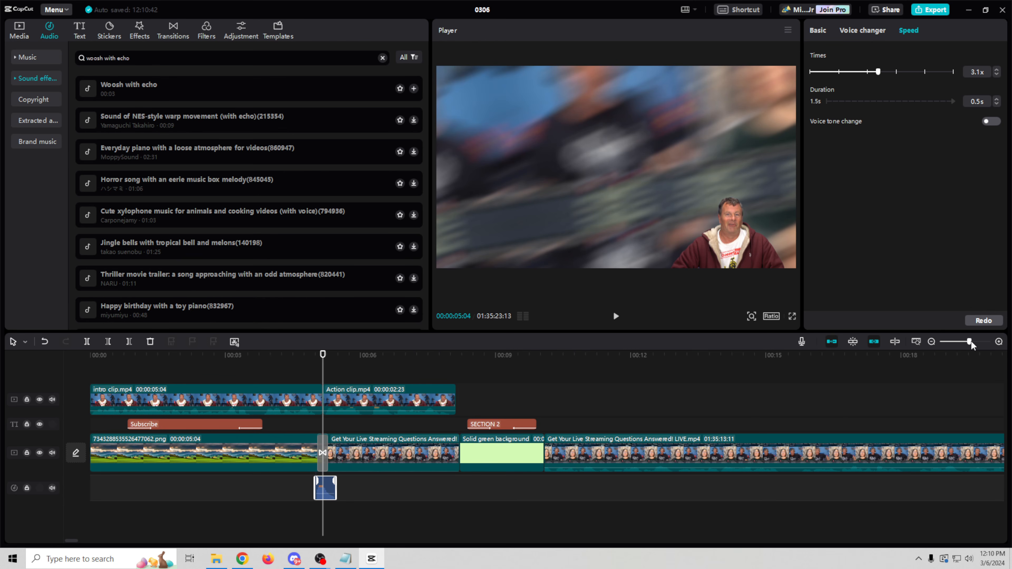
pyautogui.moveTo(970, 345); pyautogui.dragTo(979, 345)
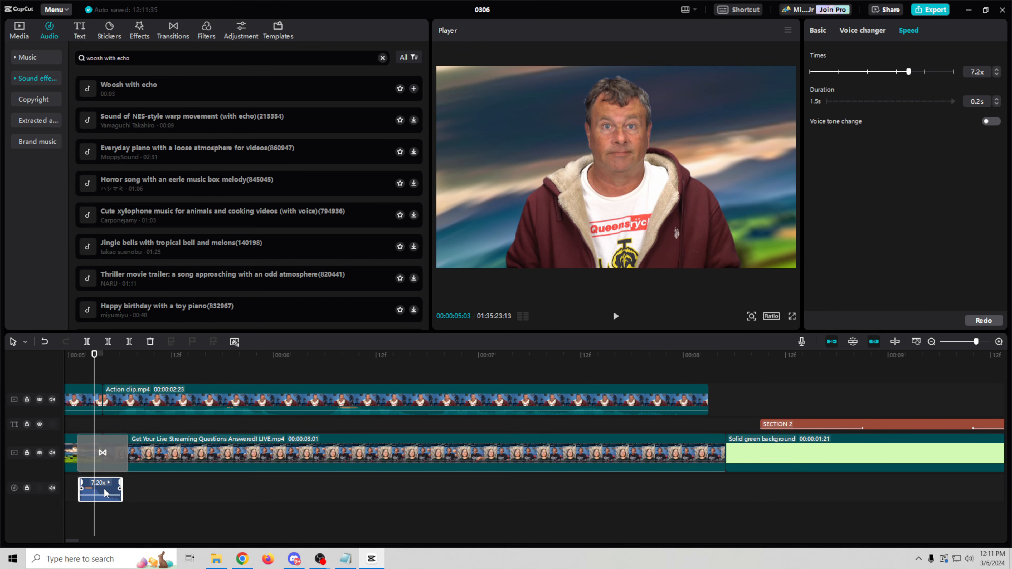
pyautogui.moveTo(104, 492); pyautogui.dragTo(102, 491)
pyautogui.moveTo(78, 358); pyautogui.dragTo(548, 380)
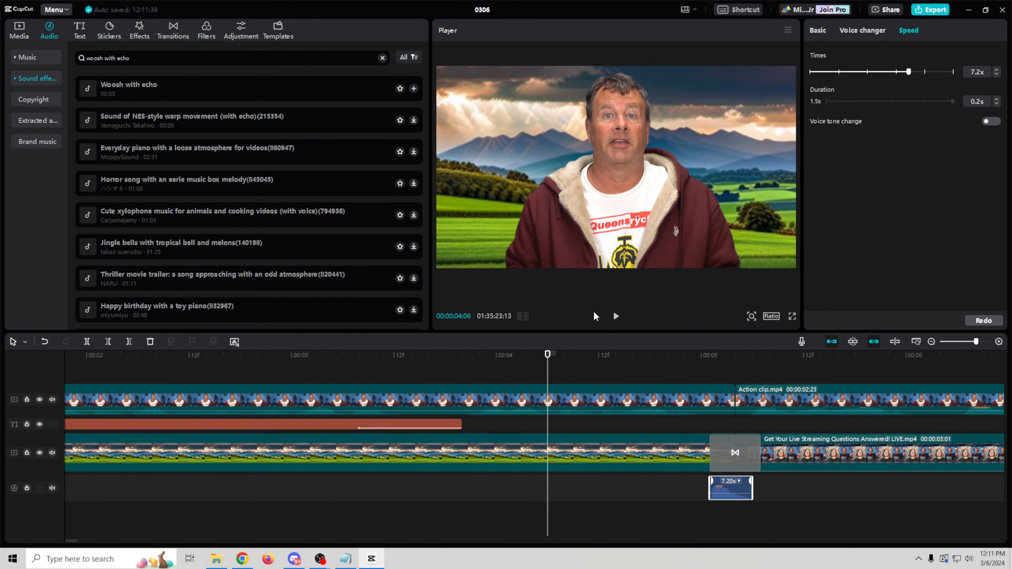
# Step: Preview the transition sound, then raise the 7.20x clip's volume to about 15.9dB
pyautogui.click(616, 317)
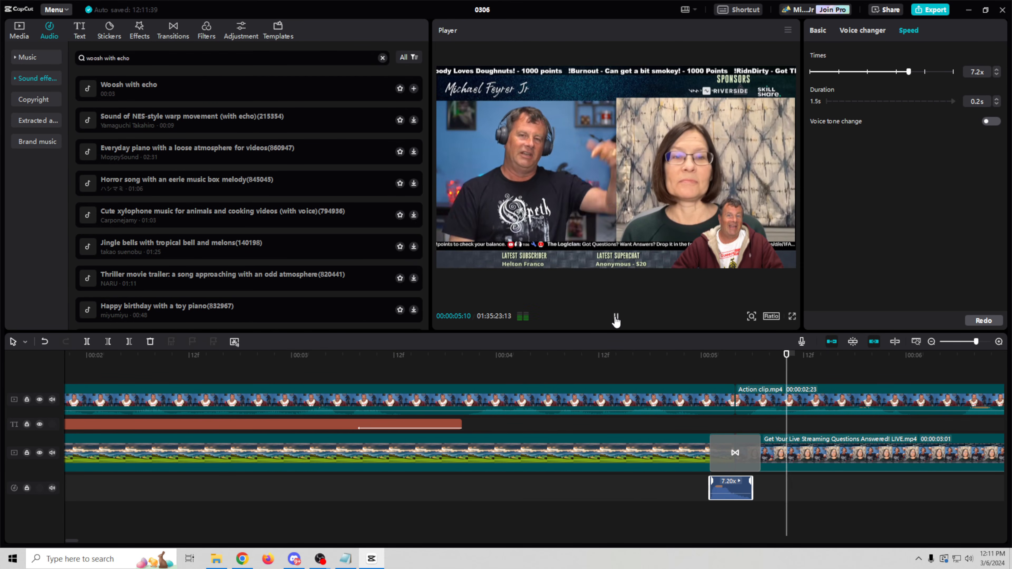
pyautogui.click(616, 317)
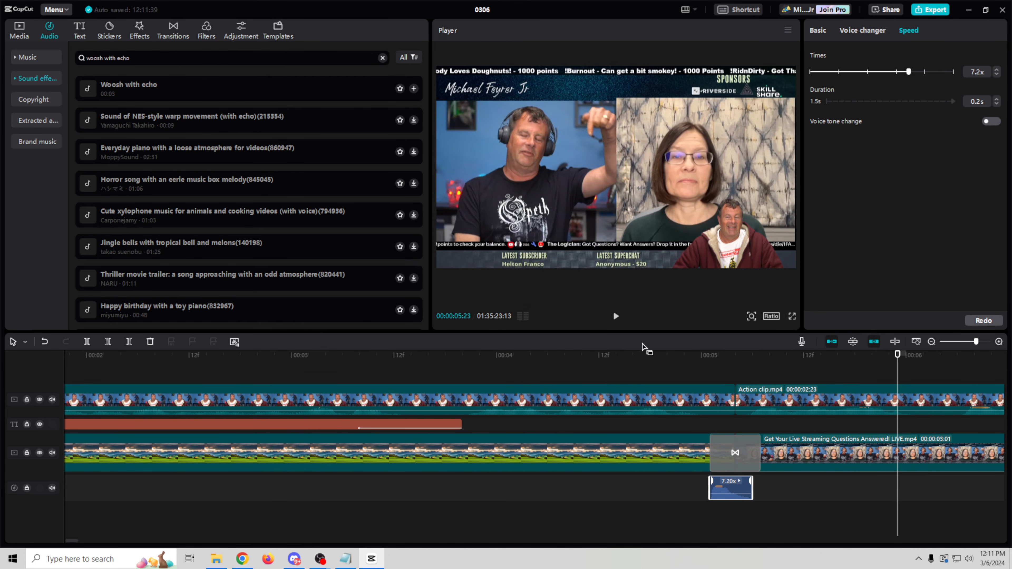
pyautogui.click(633, 356)
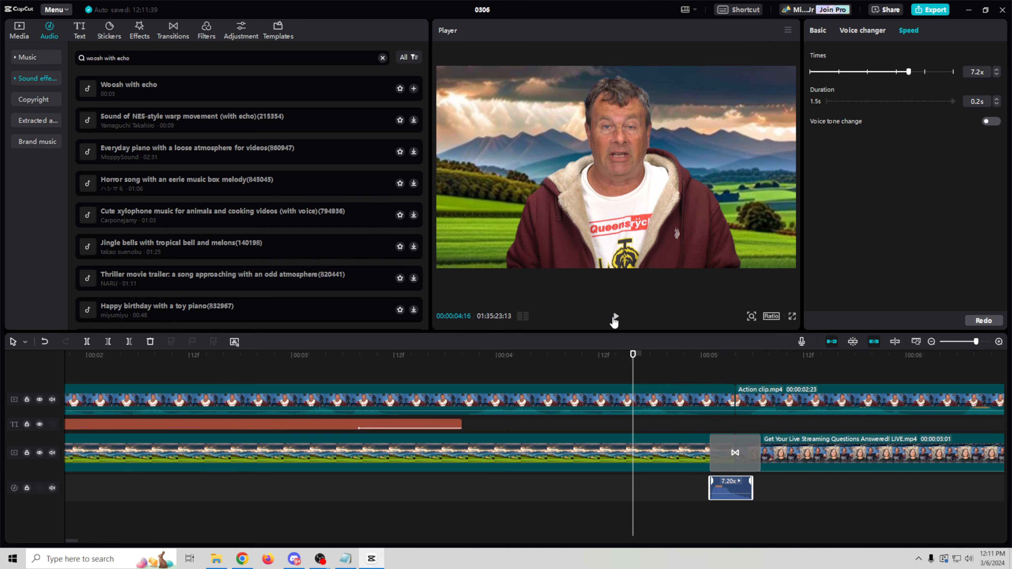
pyautogui.click(615, 317)
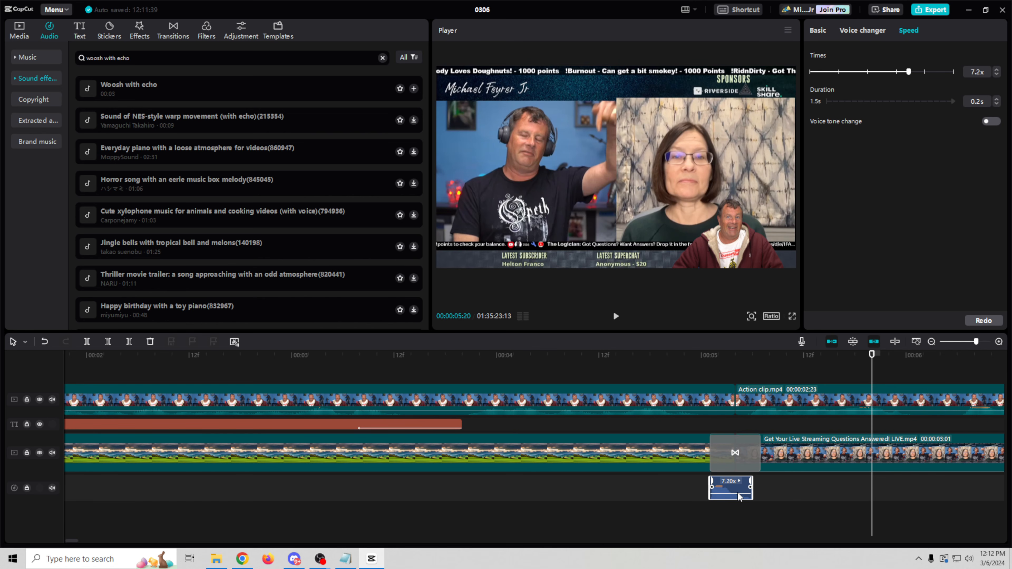
pyautogui.moveTo(738, 494); pyautogui.dragTo(736, 486)
pyautogui.click(737, 482)
pyautogui.click(719, 497)
# Step: Delete the 7.20x sound-effect clip and bring up the sticker library
pyautogui.press('Delete')
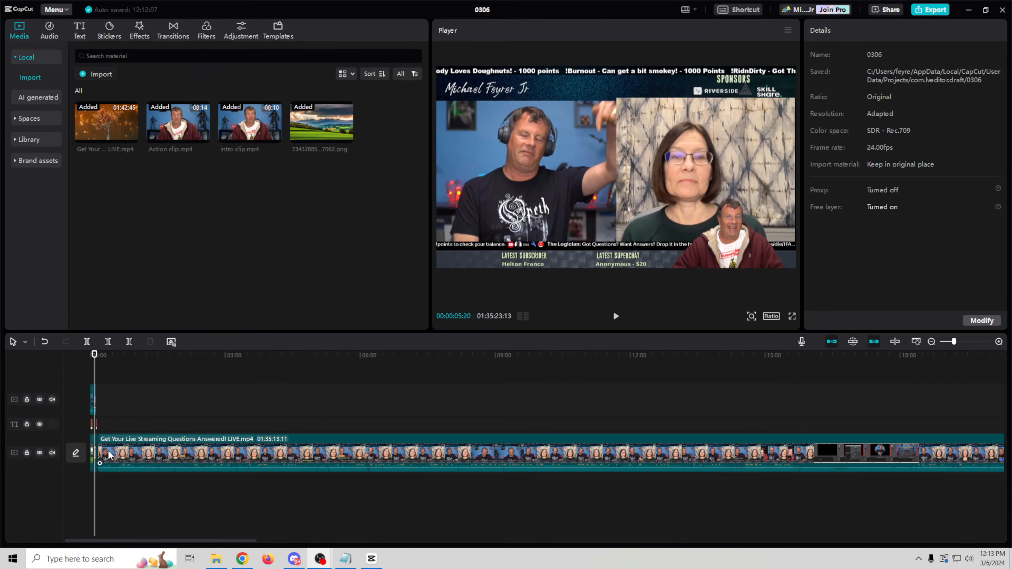
pyautogui.click(117, 33)
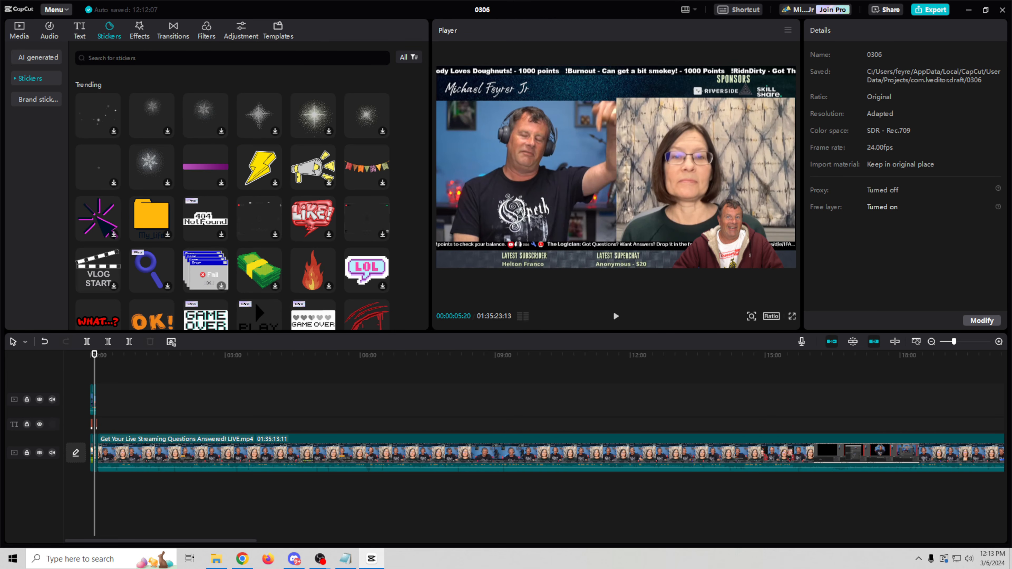
# Step: Search stickers for 'like and subscribe' and place the red Like sticker on the timeline
pyautogui.click(16, 80)
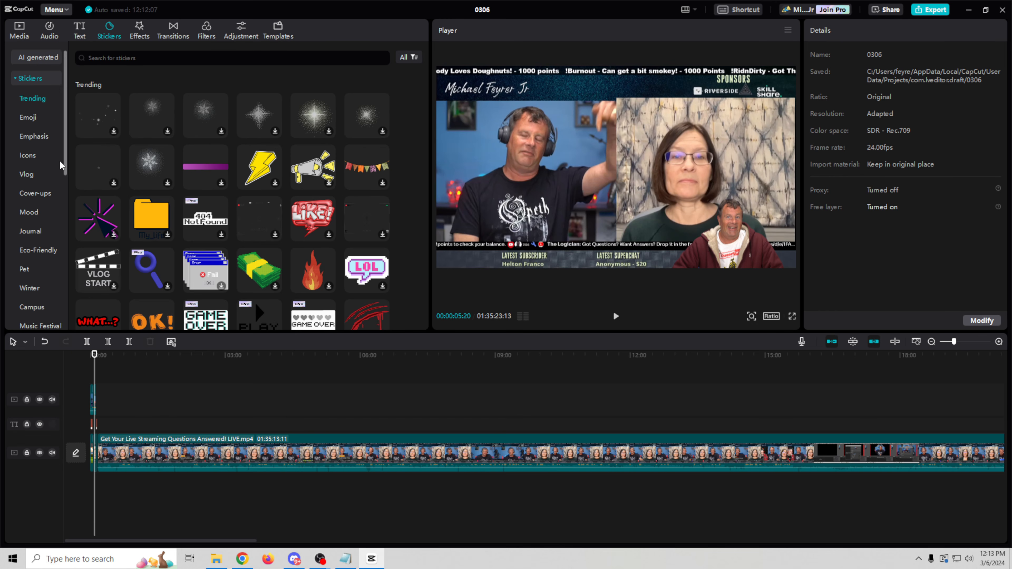
pyautogui.scroll(-1, 66, 120)
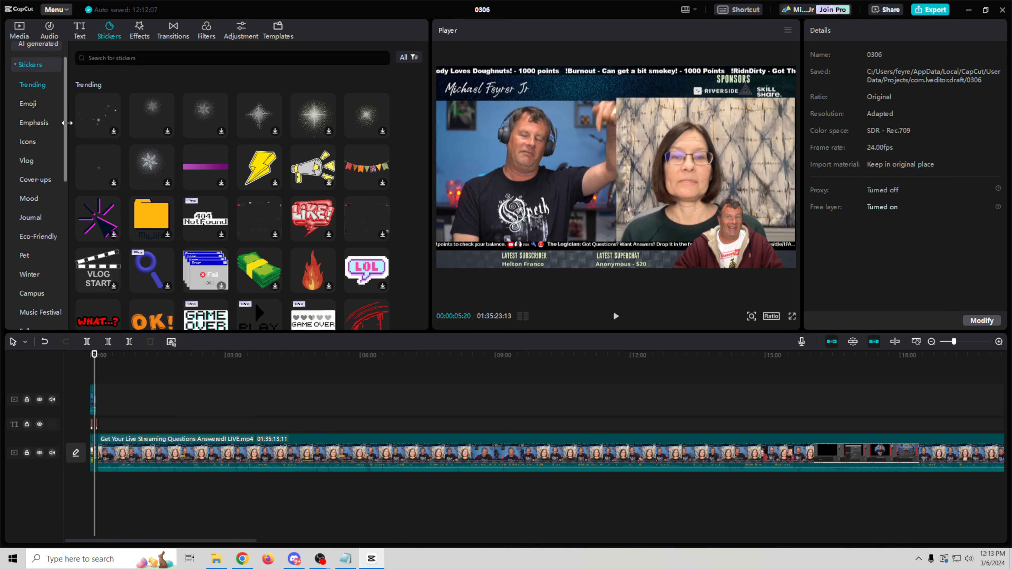
pyautogui.scroll(-4, 66, 123)
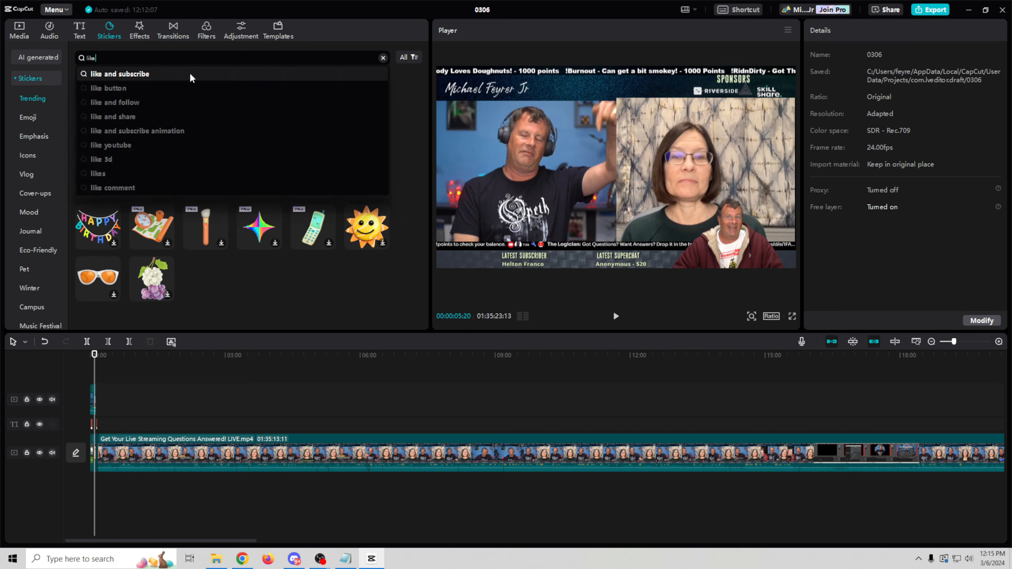
pyautogui.click(189, 74)
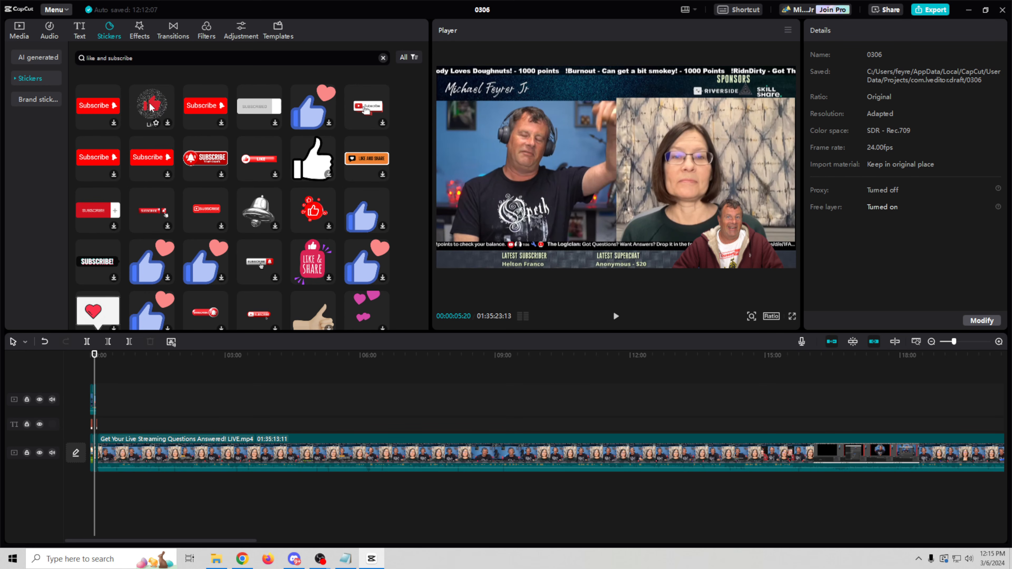
pyautogui.moveTo(150, 106); pyautogui.dragTo(202, 424)
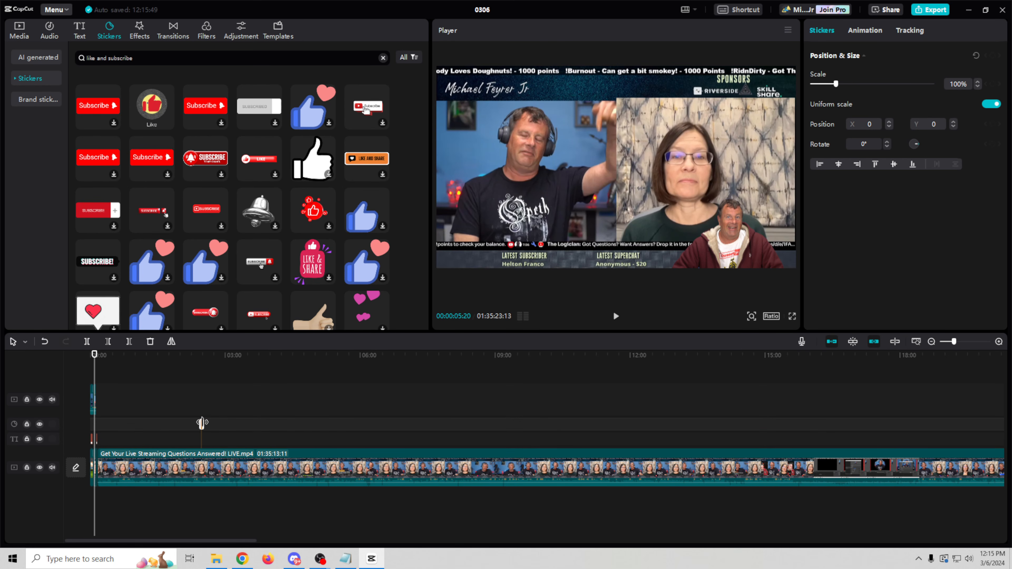
# Step: Enlarge the Like sticker near 2:28 to 117% and move it over the man's chest
pyautogui.moveTo(205, 356); pyautogui.dragTo(198, 355)
pyautogui.press('space')
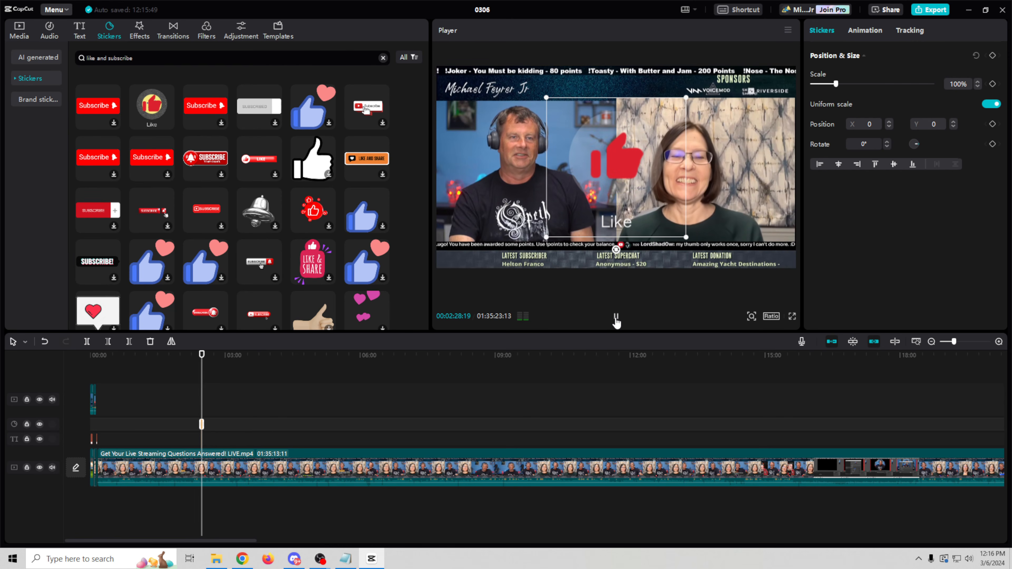
pyautogui.click(616, 317)
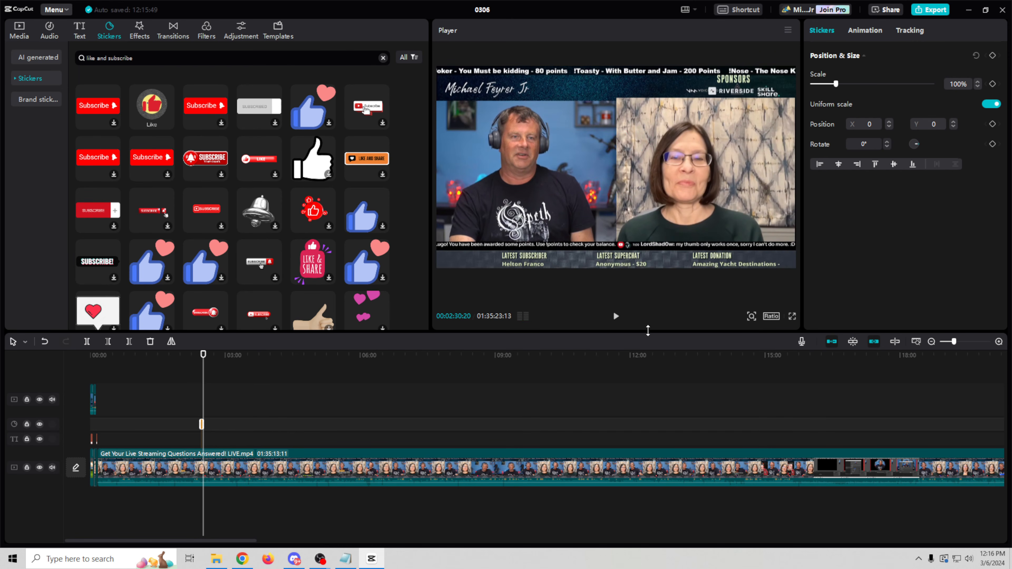
pyautogui.moveTo(954, 342); pyautogui.dragTo(966, 342)
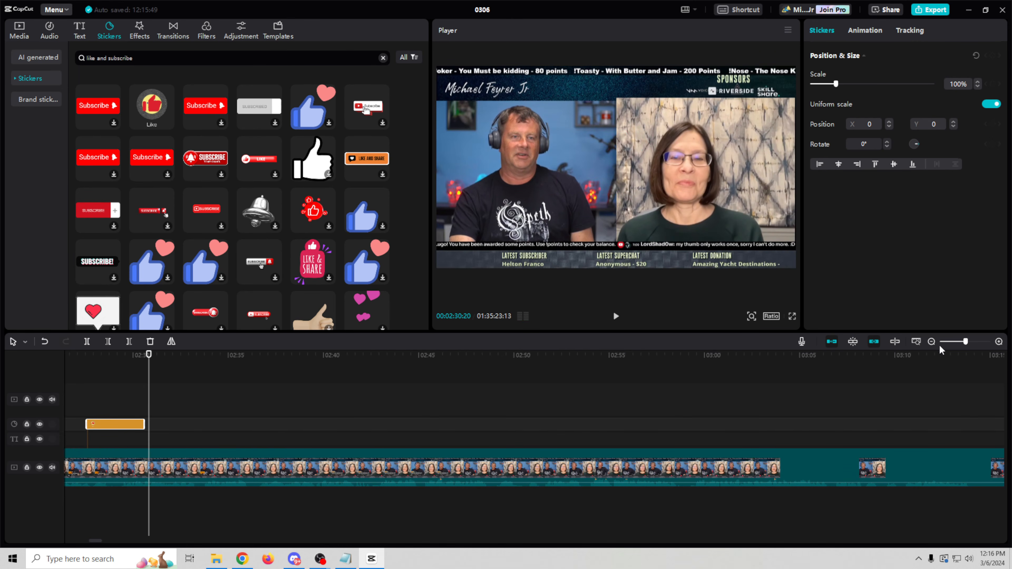
pyautogui.click(106, 355)
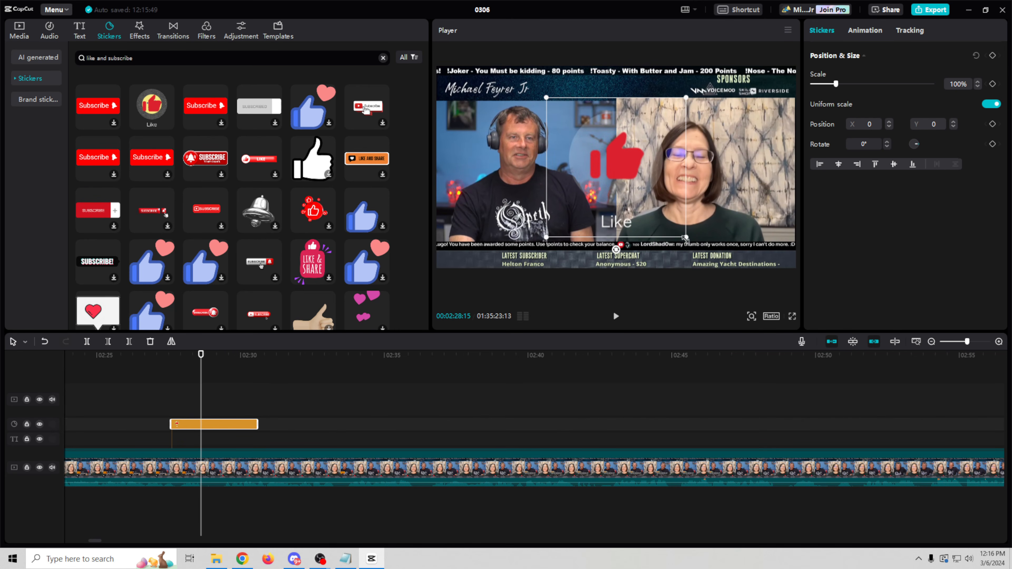
pyautogui.moveTo(686, 237); pyautogui.dragTo(694, 255)
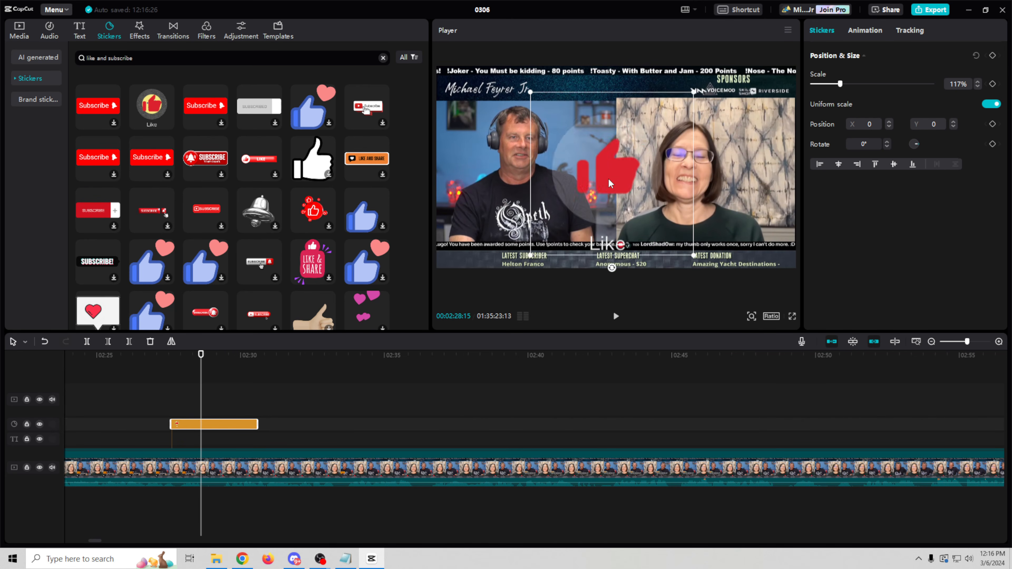
pyautogui.moveTo(609, 183); pyautogui.dragTo(538, 184)
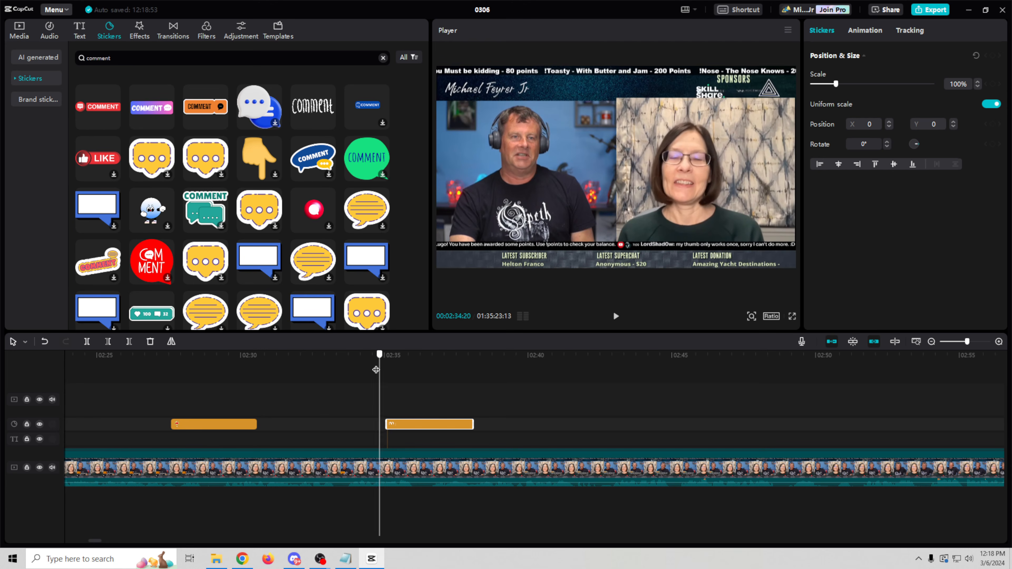
# Step: Add the orange COMMENT sticker with Spring in and Spring out animations
pyautogui.moveTo(377, 377); pyautogui.dragTo(454, 382)
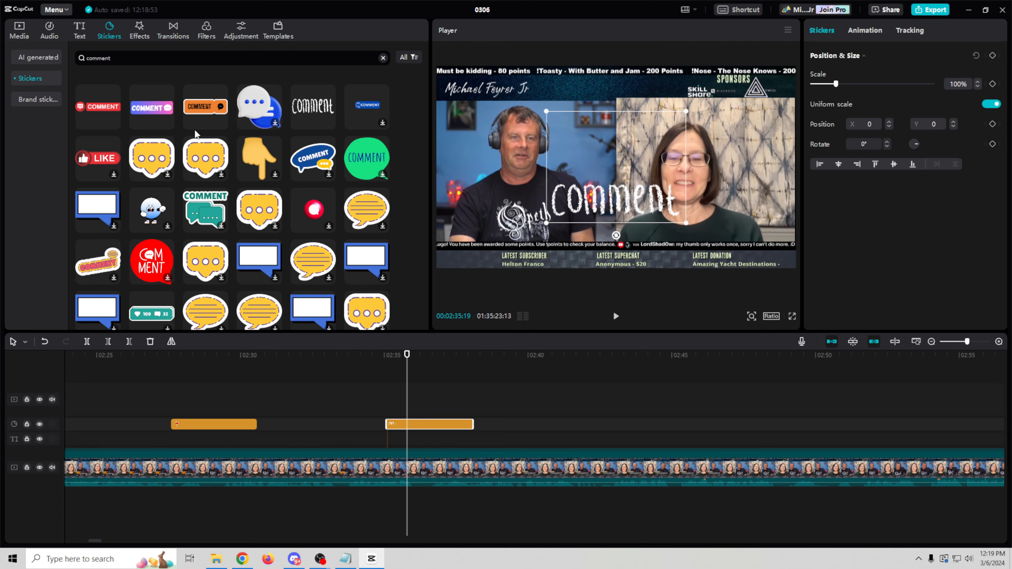
pyautogui.moveTo(194, 113); pyautogui.dragTo(593, 382)
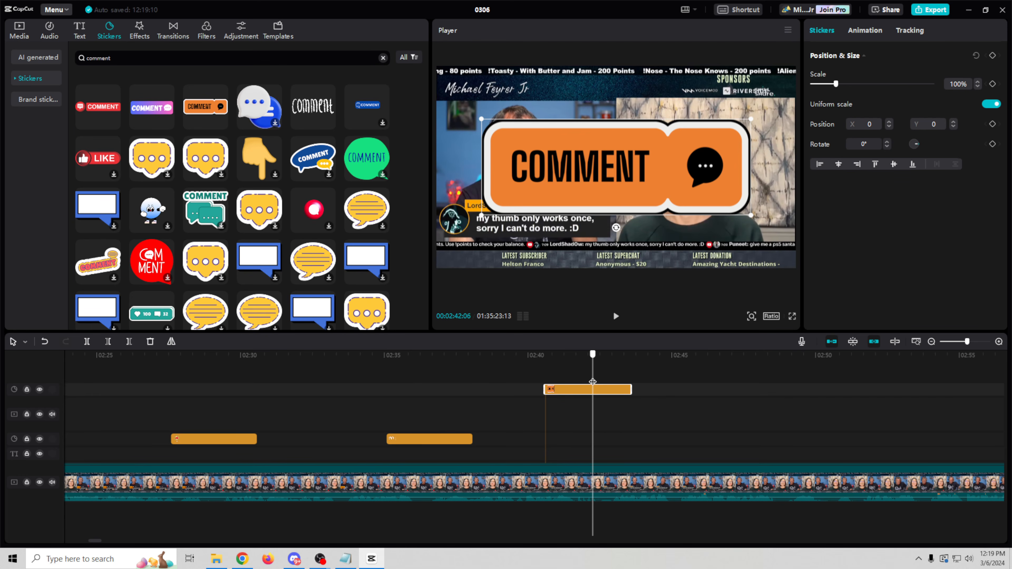
pyautogui.click(866, 30)
pyautogui.click(909, 96)
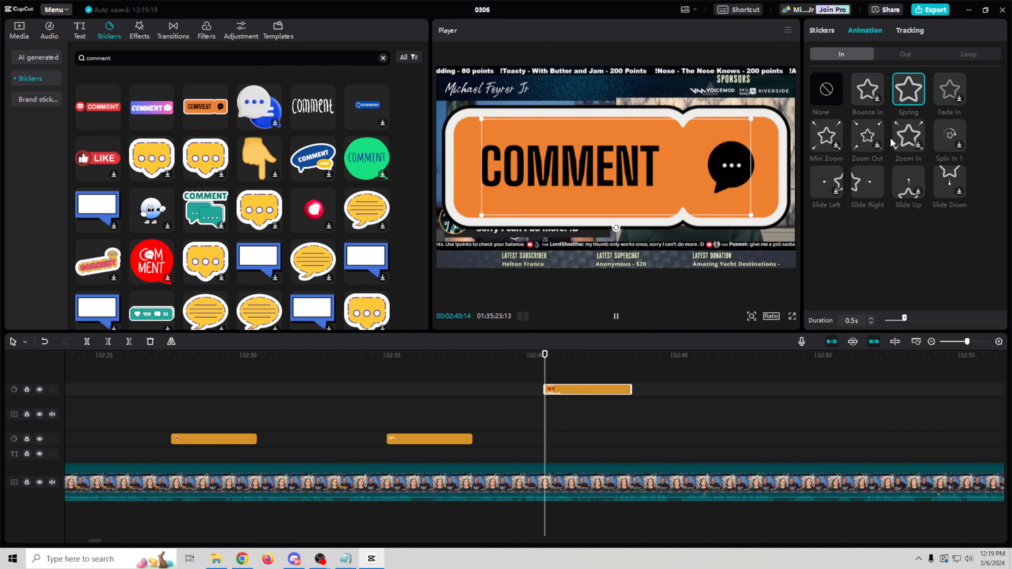
pyautogui.click(906, 54)
pyautogui.click(908, 90)
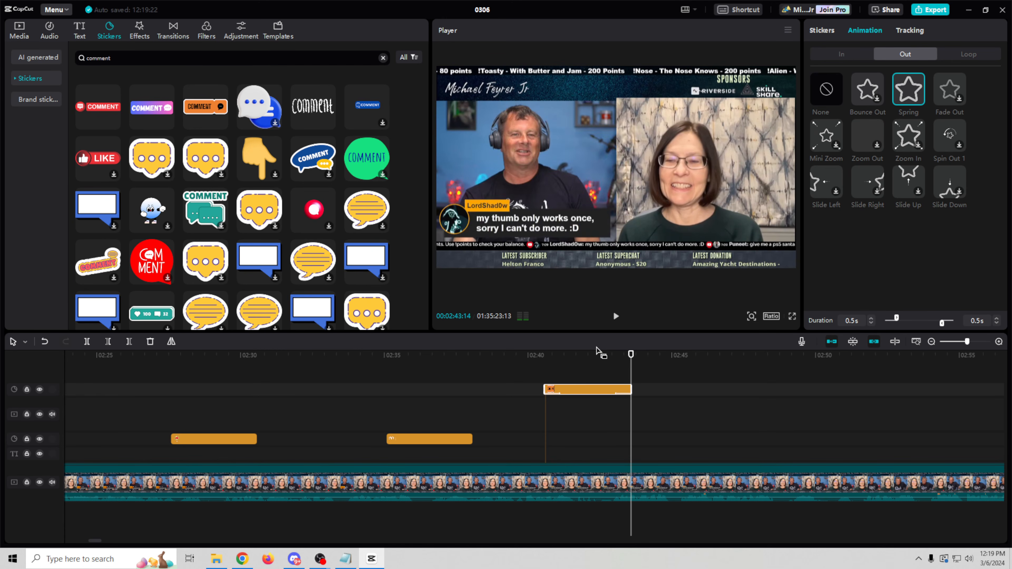
# Step: Move the COMMENT sticker clip later onto the other sticker row and shrink it
pyautogui.click(619, 371)
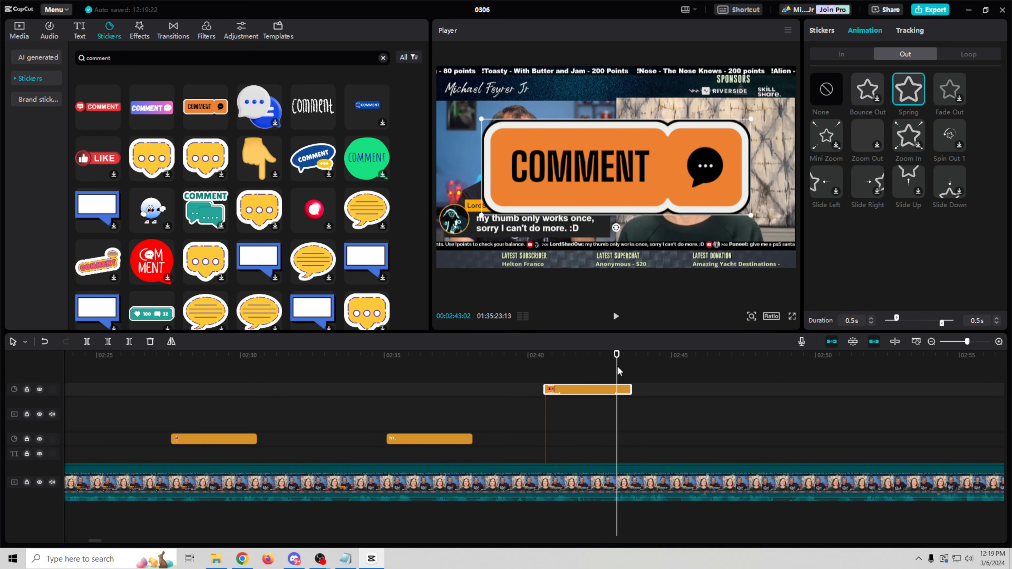
pyautogui.moveTo(572, 393); pyautogui.dragTo(666, 439)
pyautogui.moveTo(638, 373); pyautogui.dragTo(715, 374)
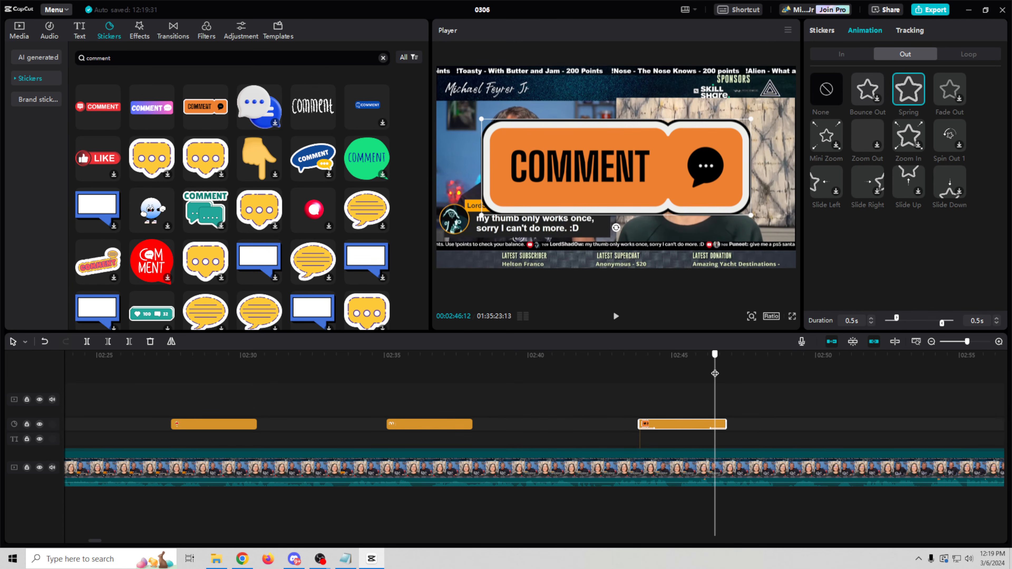
pyautogui.moveTo(749, 118); pyautogui.dragTo(626, 159)
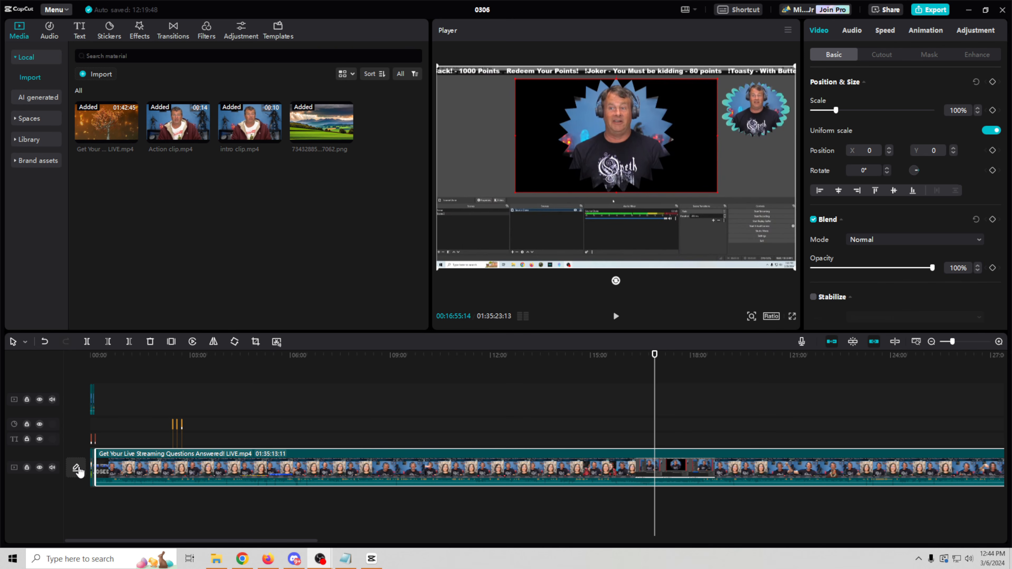
# Step: Design a cover from the current frame with the My Daily Lookbook template, cropped from the bottom-right
pyautogui.click(76, 471)
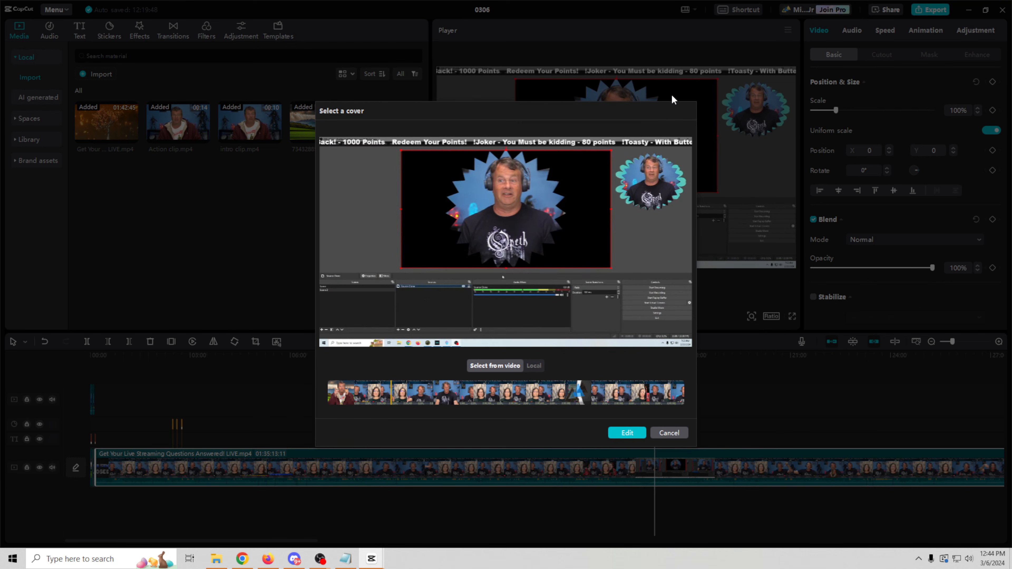
pyautogui.click(627, 434)
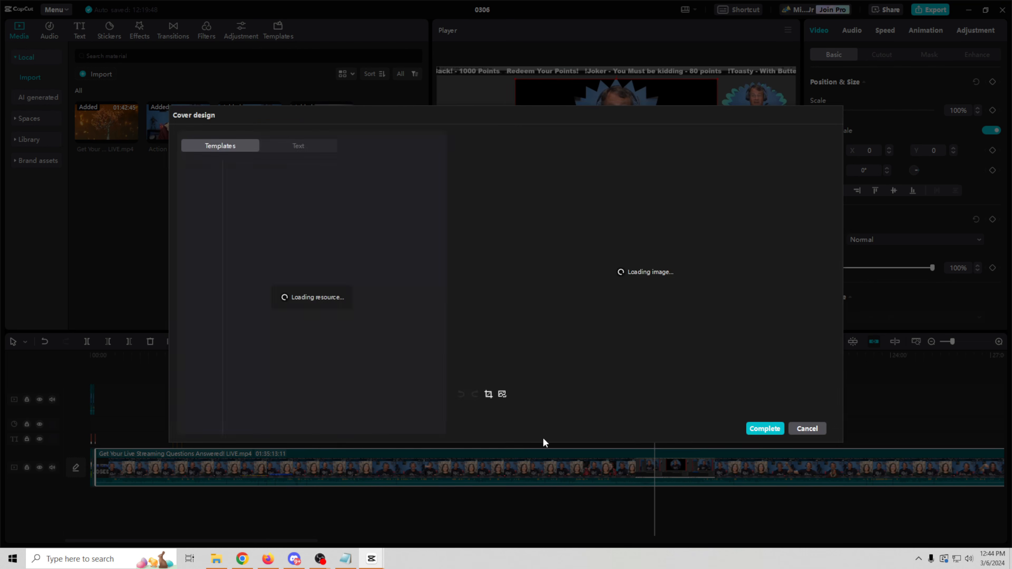
pyautogui.click(576, 421)
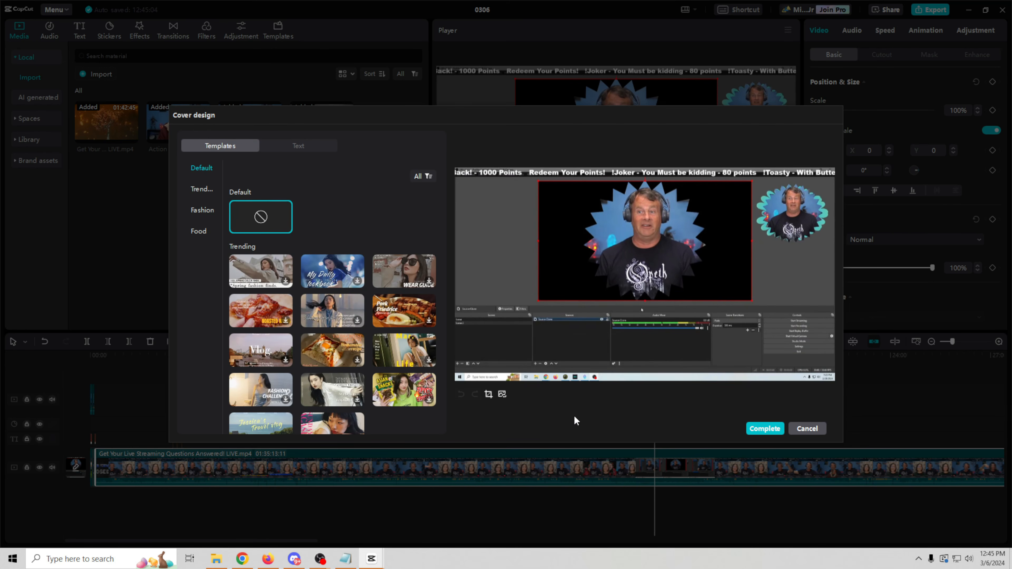
pyautogui.click(328, 280)
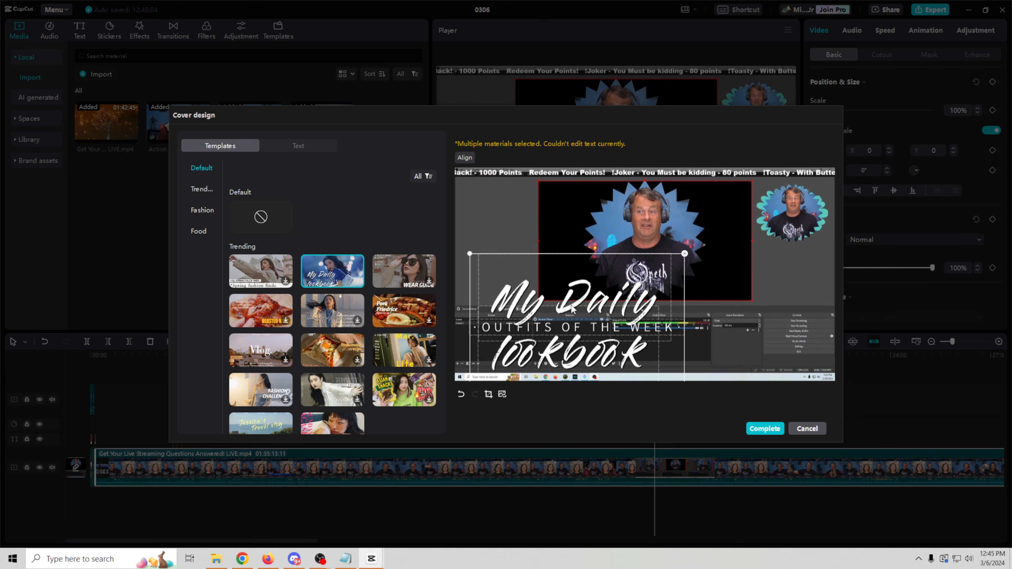
pyautogui.moveTo(600, 307); pyautogui.dragTo(580, 215)
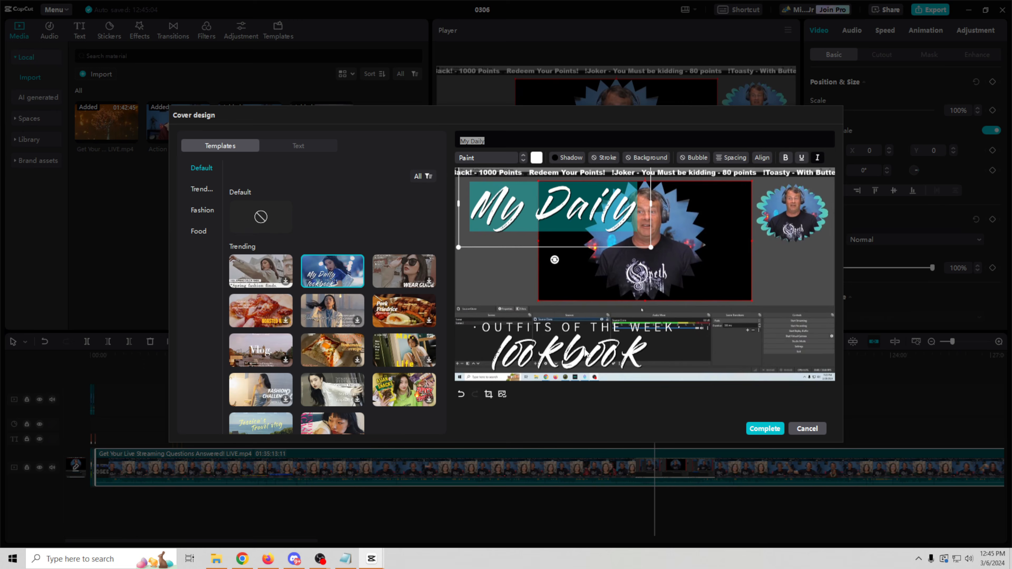
pyautogui.click(586, 354)
pyautogui.click(488, 394)
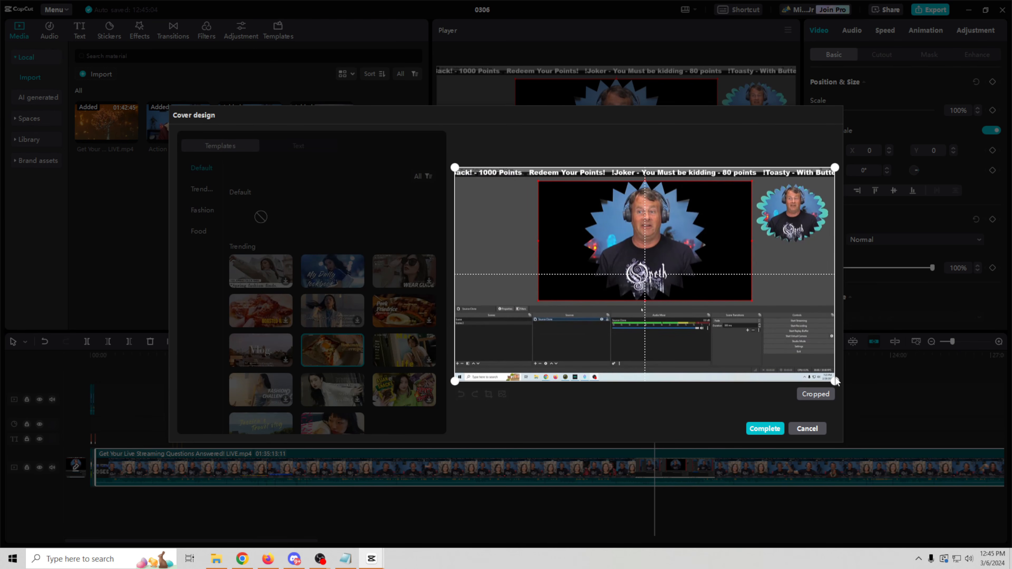
pyautogui.moveTo(835, 382); pyautogui.dragTo(720, 316)
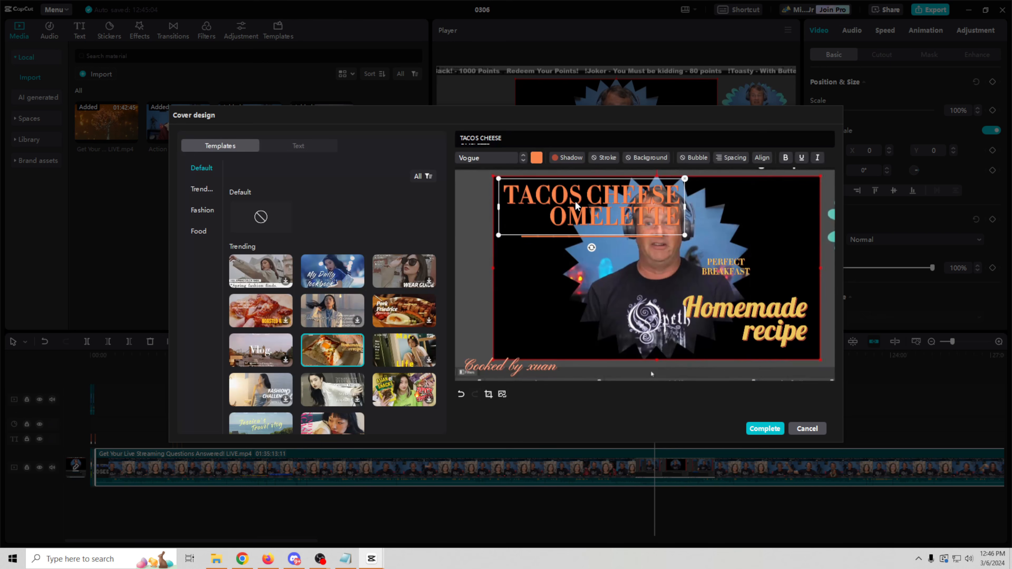
# Step: Delete the TACOS CHEESE OMELETTE title and the orange line from the cover
pyautogui.moveTo(511, 136); pyautogui.dragTo(456, 138)
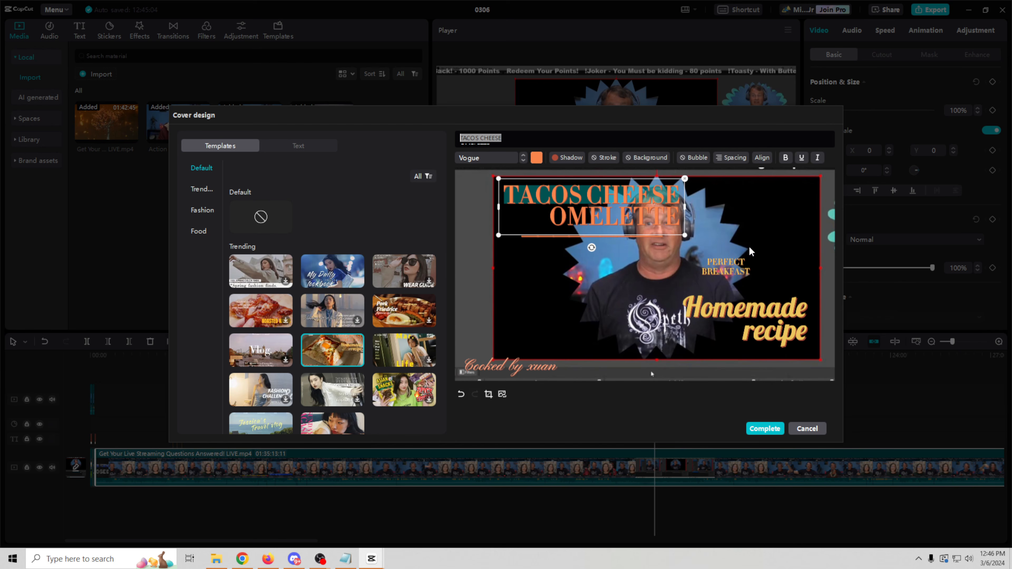
pyautogui.moveTo(609, 210); pyautogui.dragTo(609, 208)
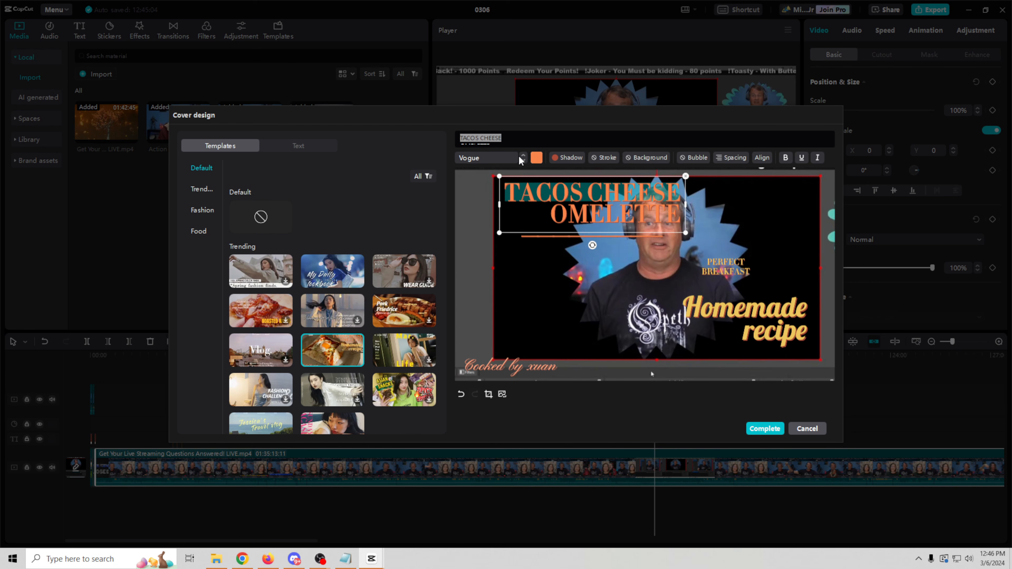
pyautogui.press('Delete')
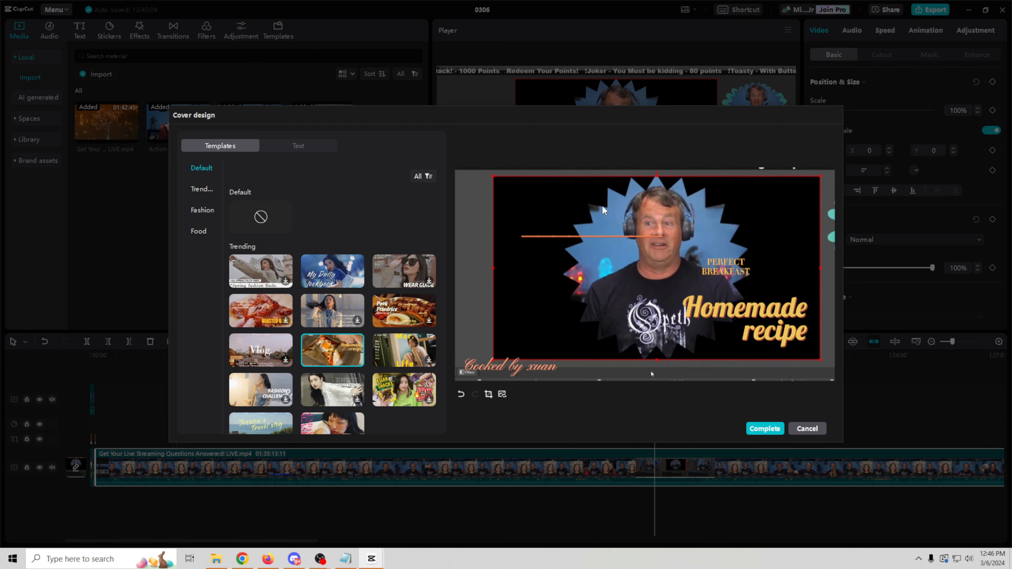
pyautogui.click(611, 238)
pyautogui.press('Delete')
pyautogui.scroll(-4, 385, 340)
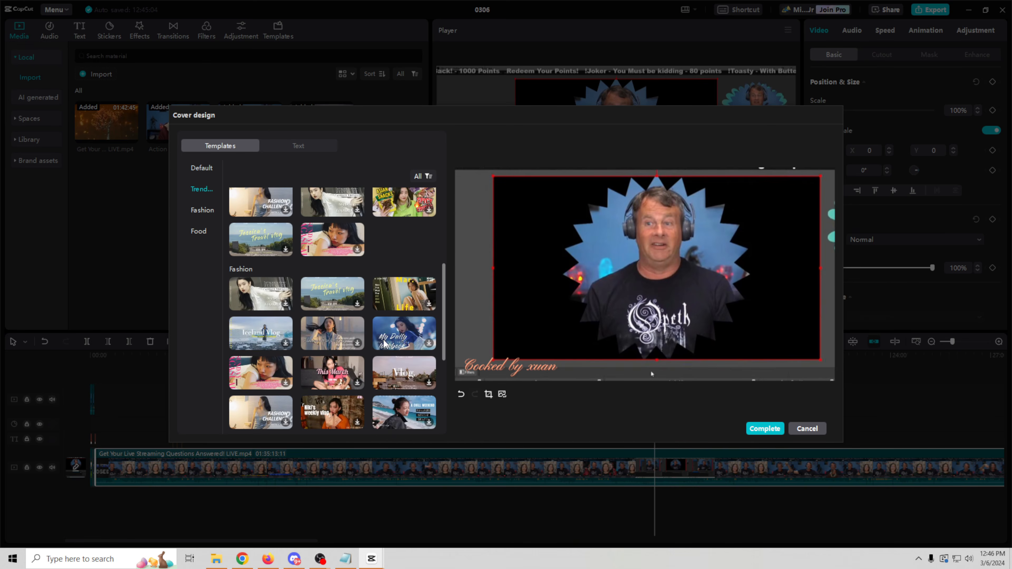
pyautogui.scroll(-4, 384, 343)
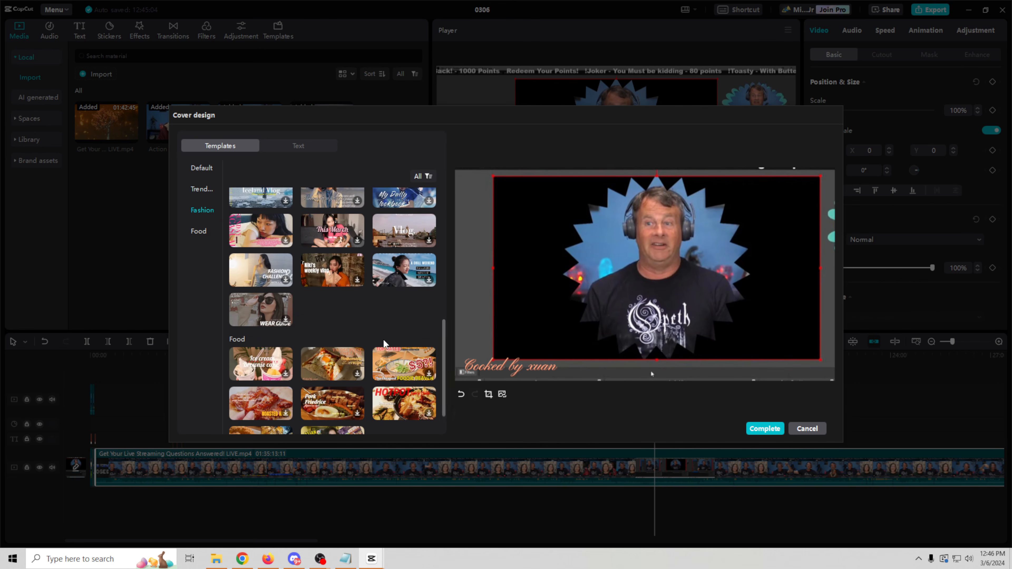
pyautogui.scroll(6, 384, 343)
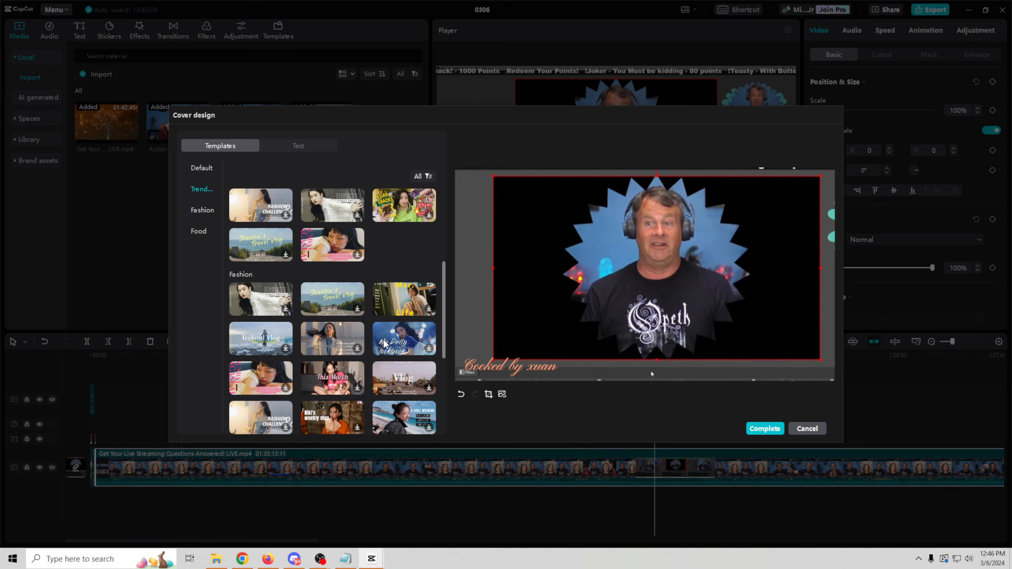
# Step: Add pink glowing Default text rotated about 10° near the top, then save the cover
pyautogui.click(297, 146)
pyautogui.click(208, 221)
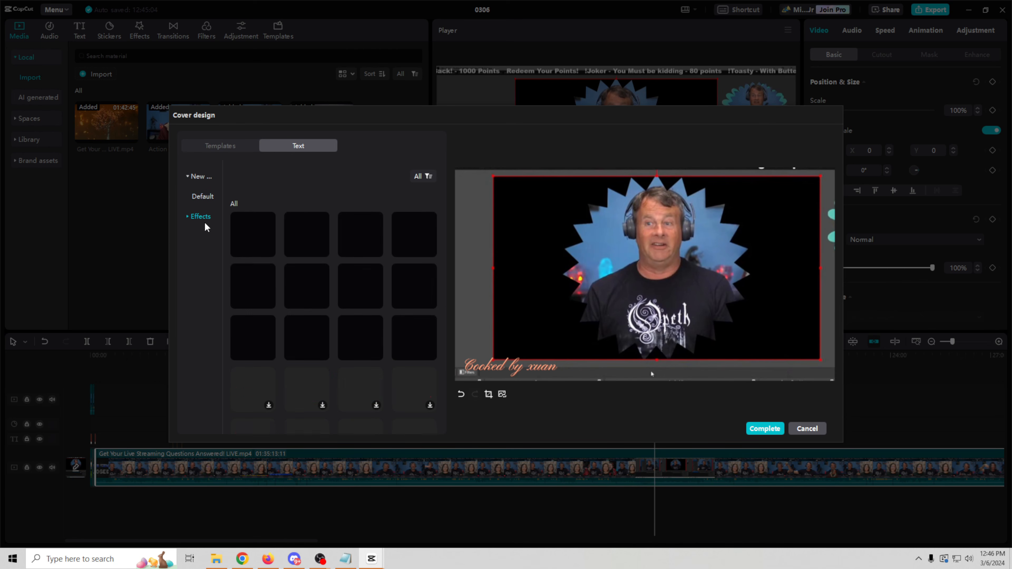
pyautogui.click(306, 235)
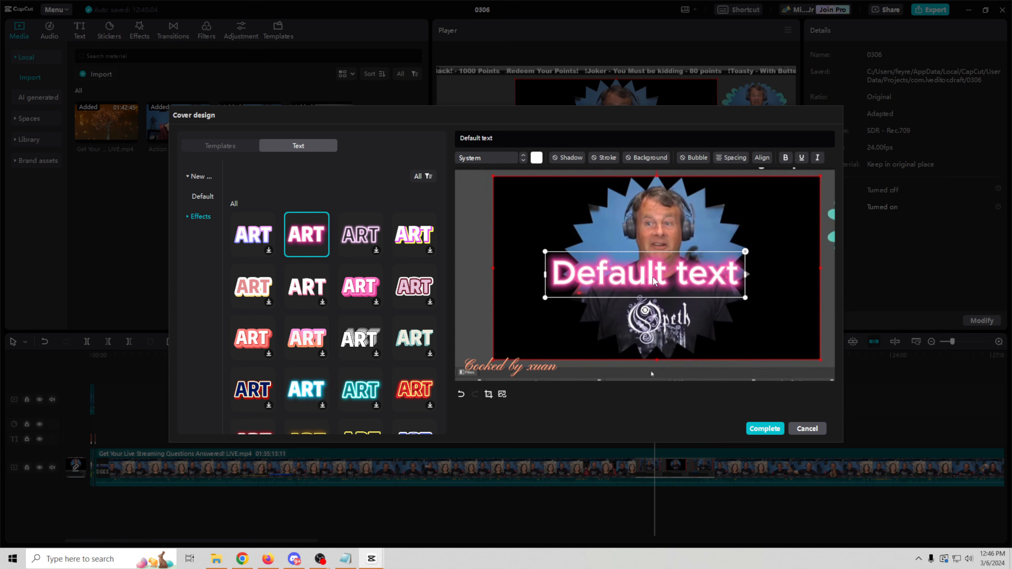
pyautogui.moveTo(645, 321)
pyautogui.mouseDown()
pyautogui.moveTo(662, 318)
pyautogui.moveTo(652, 321)
pyautogui.mouseUp()
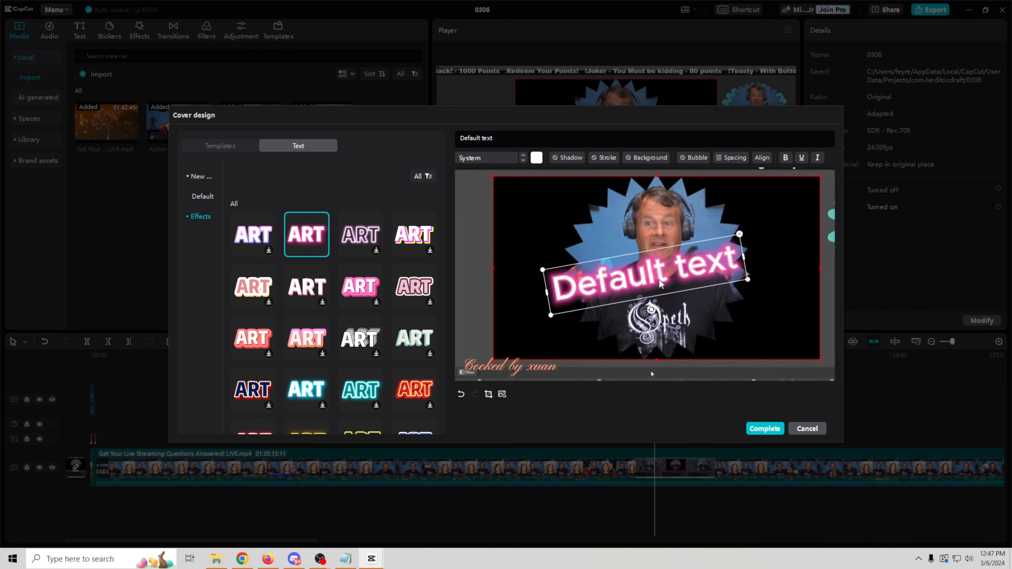
pyautogui.moveTo(661, 286); pyautogui.dragTo(622, 249)
pyautogui.click(588, 377)
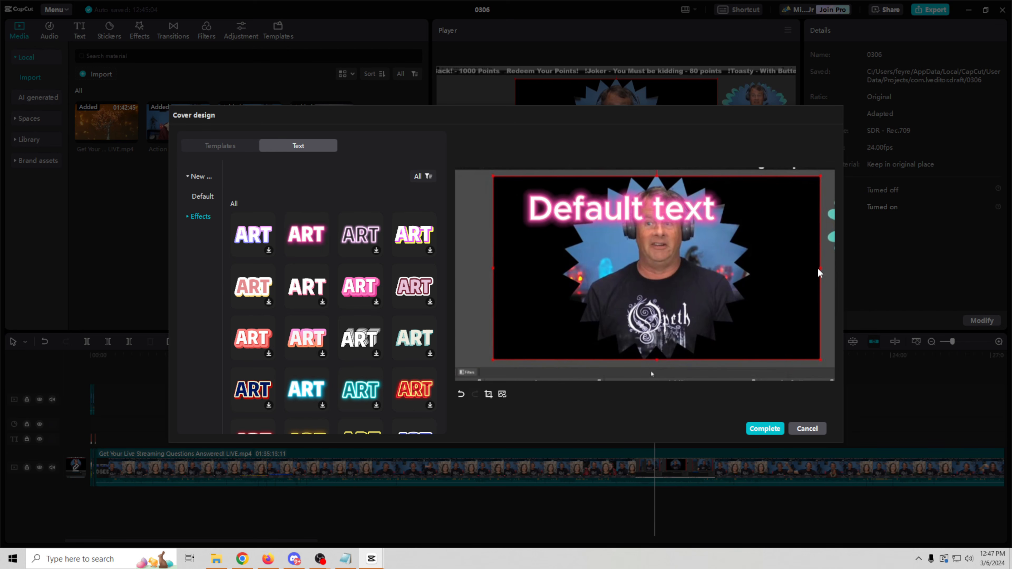
pyautogui.click(763, 428)
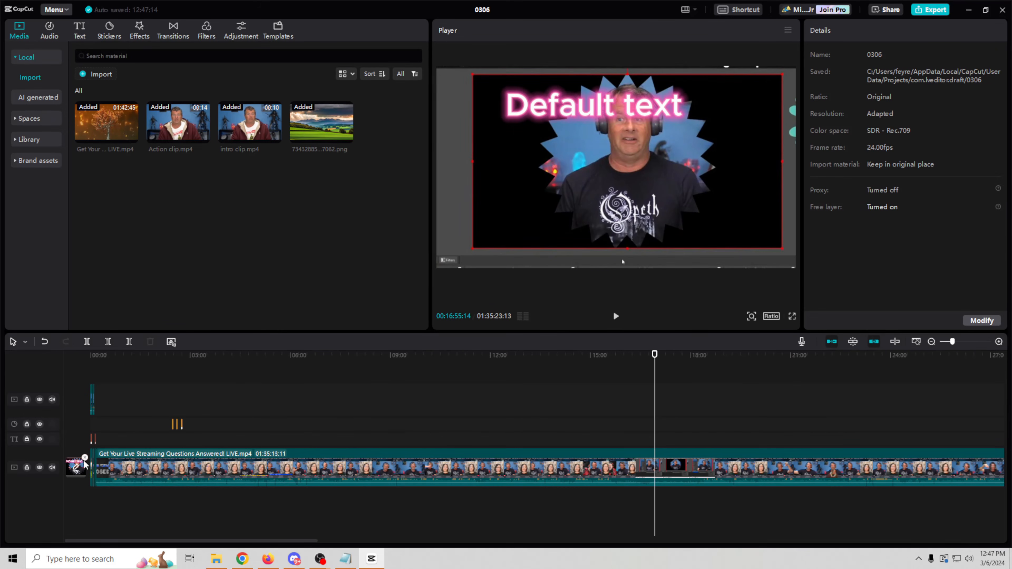
# Step: Reopen the cover design editor from the cover thumbnail
pyautogui.click(72, 467)
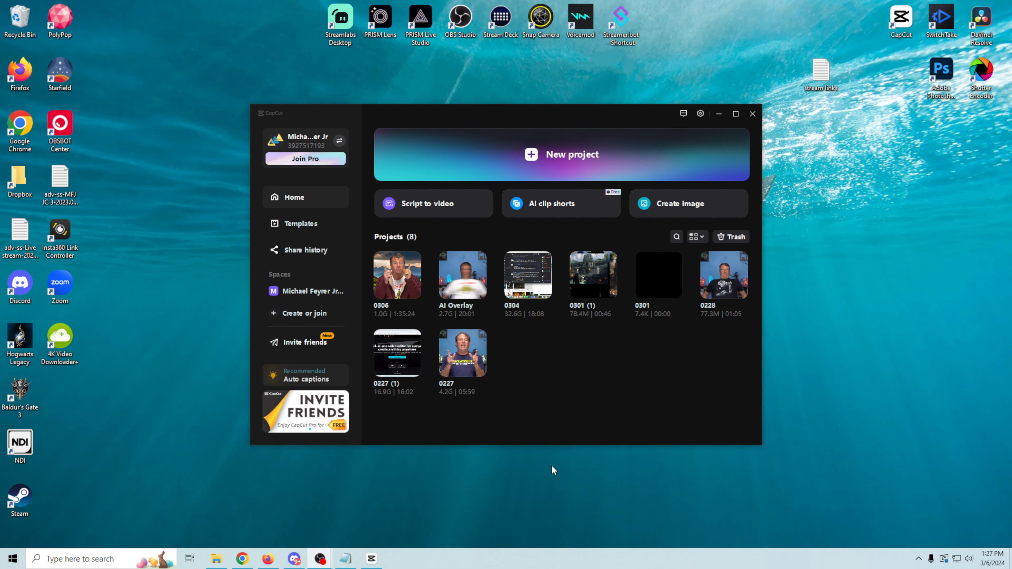
# Step: Create a new project with Repurpose clip.mp4 at the timeline start and a 9:16 canvas
pyautogui.click(568, 161)
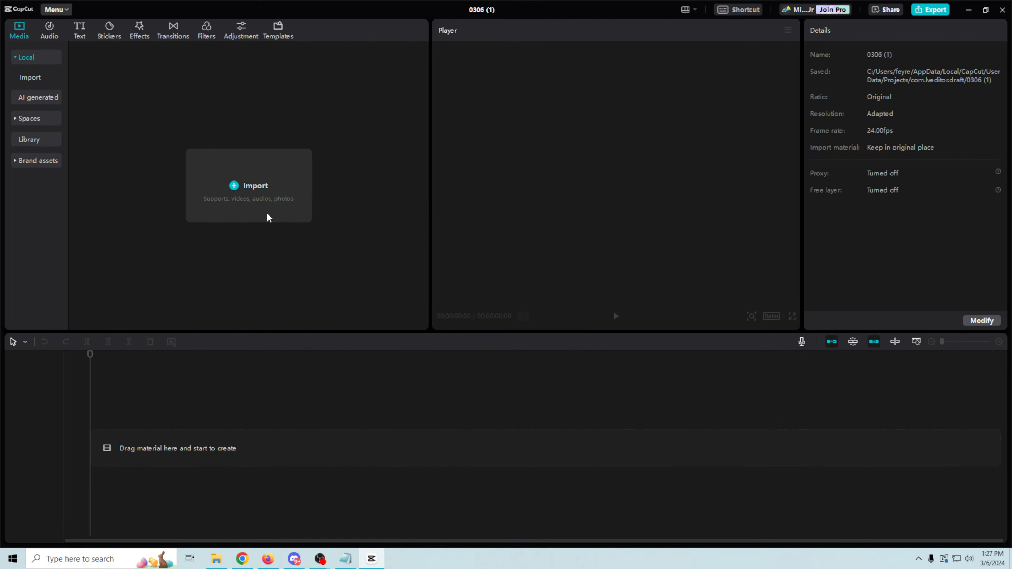
pyautogui.click(235, 186)
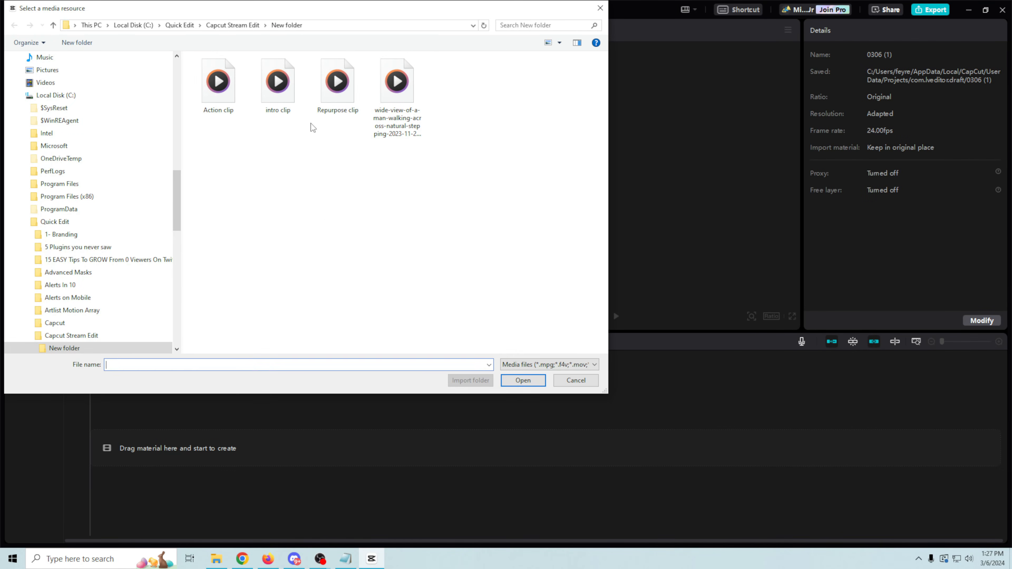
pyautogui.click(337, 95)
pyautogui.click(523, 381)
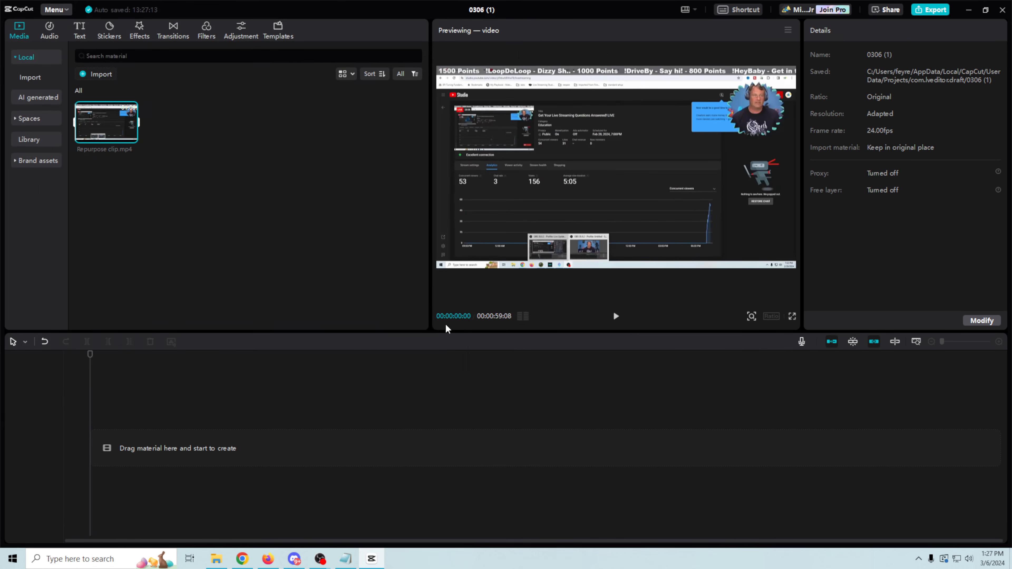
pyautogui.moveTo(111, 125); pyautogui.dragTo(97, 452)
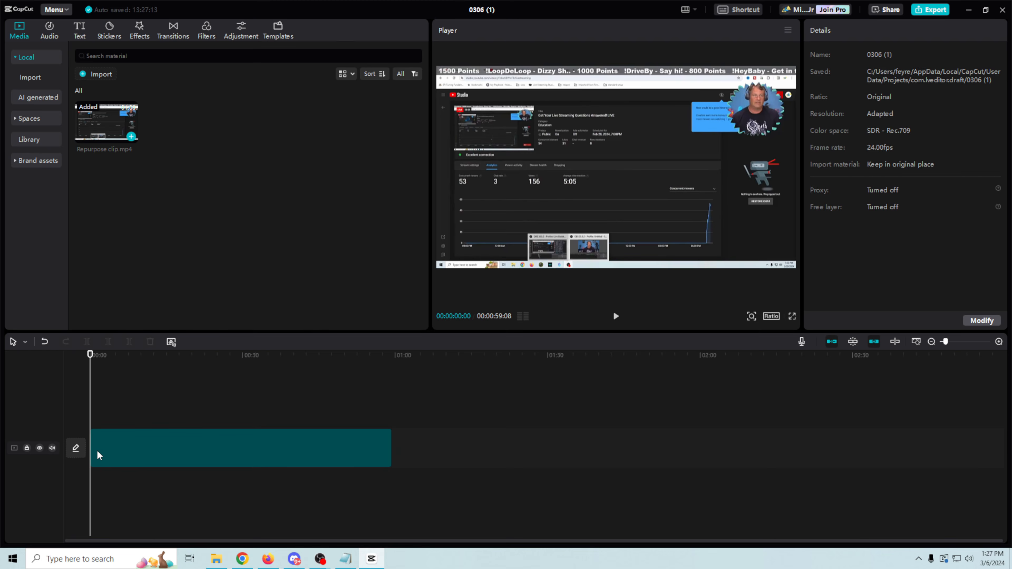
pyautogui.click(772, 317)
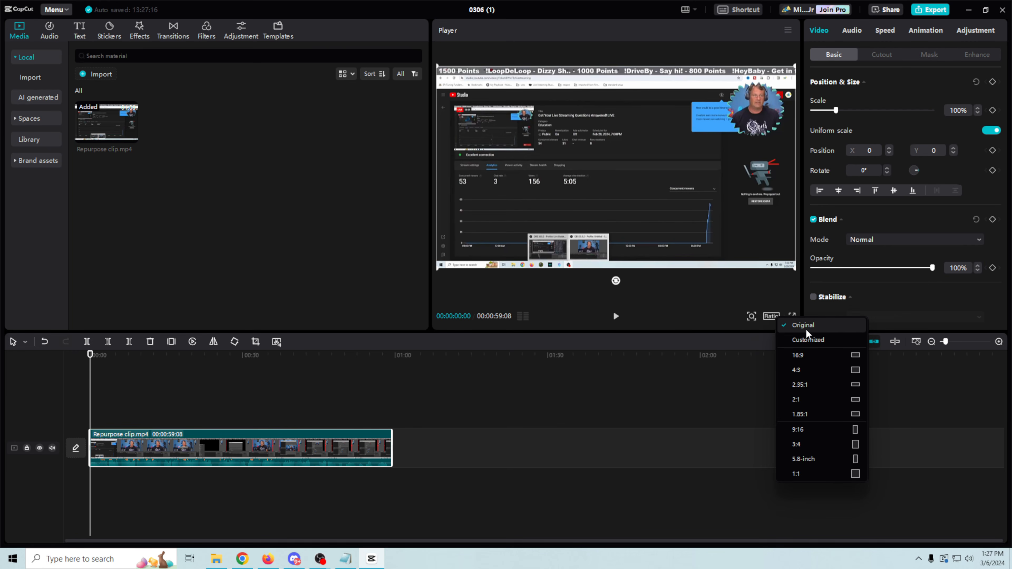
pyautogui.click(815, 429)
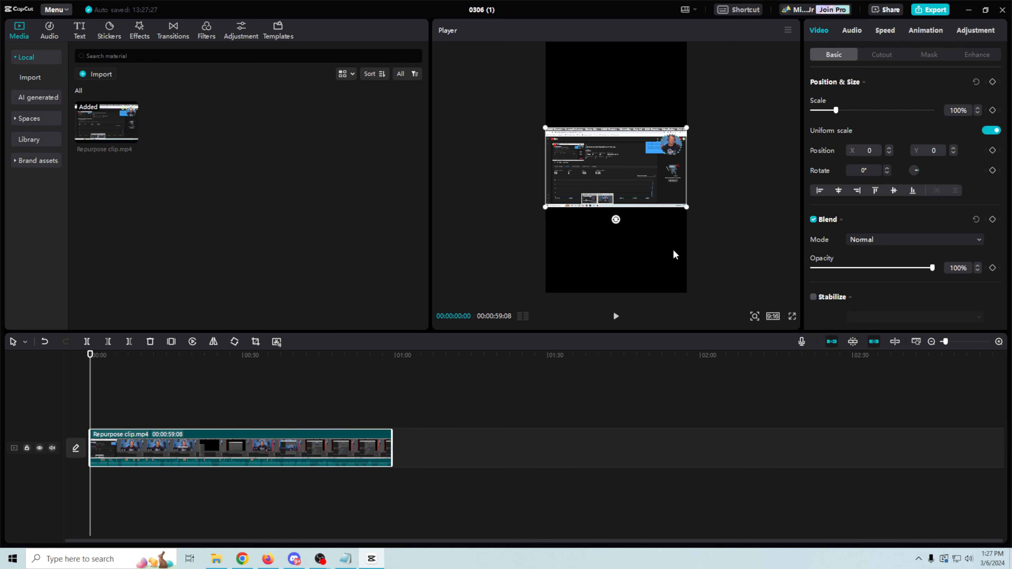
# Step: Zoom the clip to 316%, shift it onto the webcam overlay, and keyframe Position and Scale at the start
pyautogui.moveTo(690, 209); pyautogui.dragTo(862, 448)
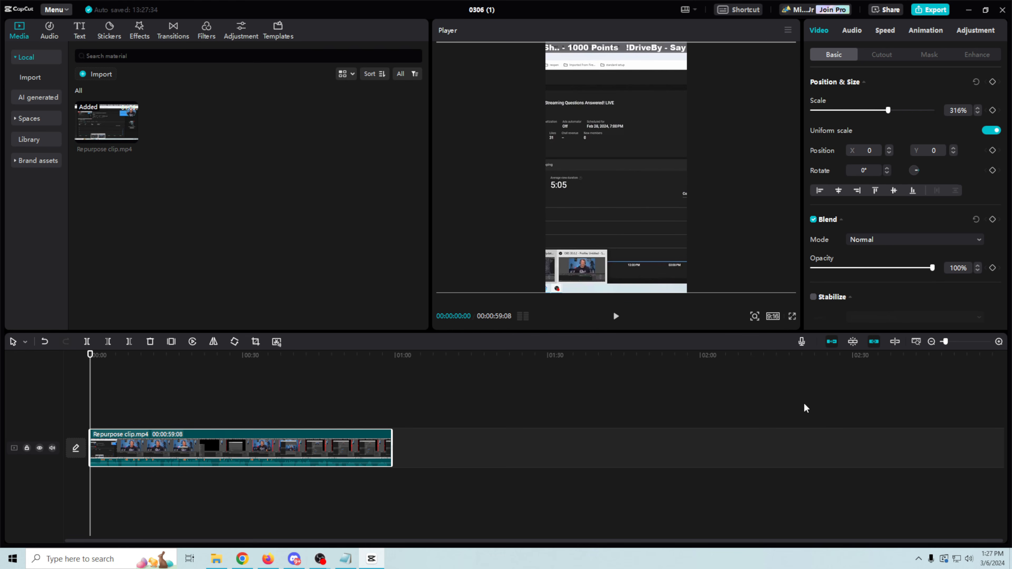
pyautogui.moveTo(641, 210); pyautogui.dragTo(492, 212)
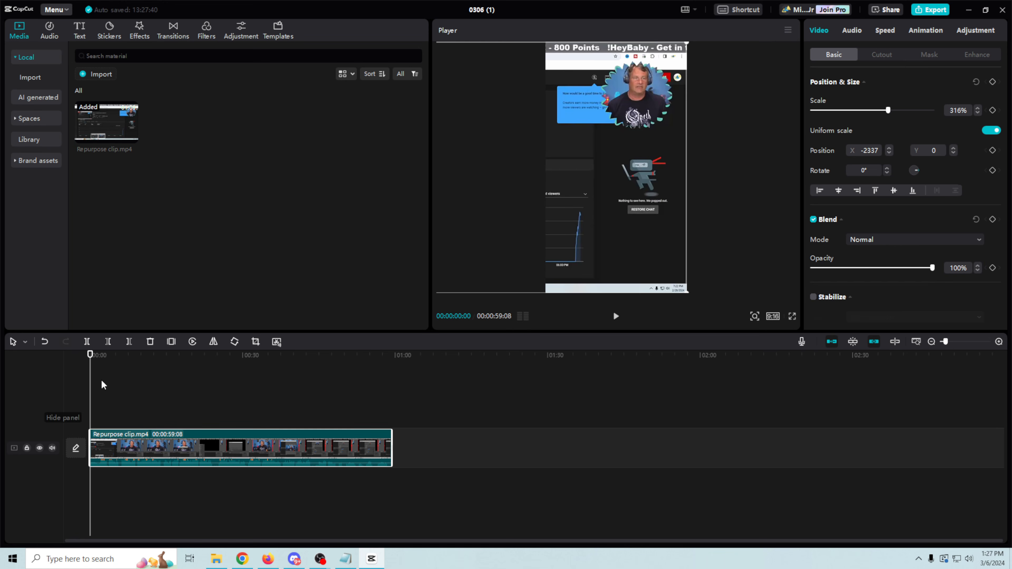
pyautogui.click(993, 151)
pyautogui.click(992, 110)
# Step: Add a position keyframe near 2 seconds and pan right onto the main camera by 4 seconds
pyautogui.moveTo(91, 356)
pyautogui.mouseDown()
pyautogui.moveTo(104, 362)
pyautogui.moveTo(85, 362)
pyautogui.moveTo(97, 365)
pyautogui.mouseUp()
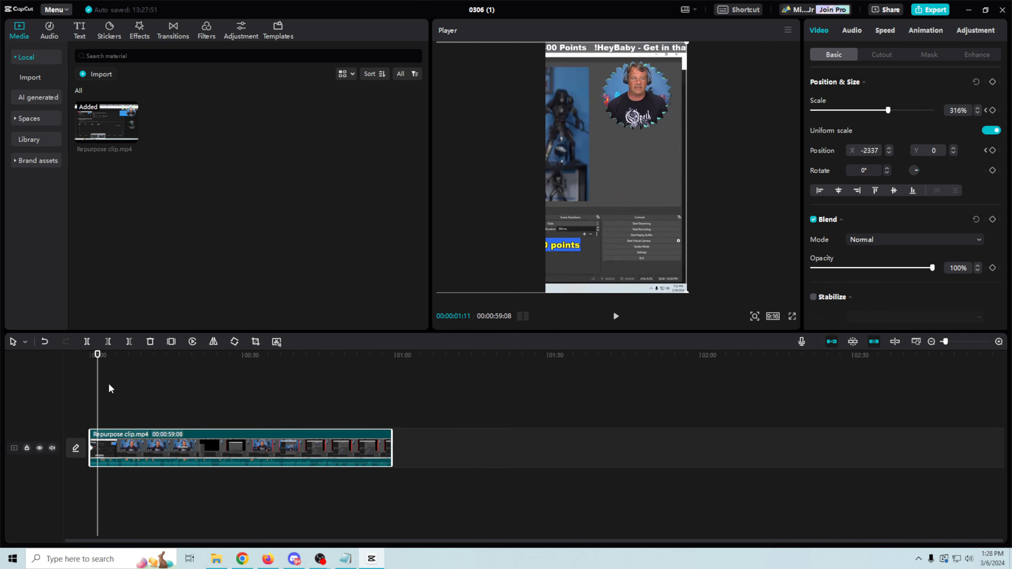
pyautogui.click(993, 152)
pyautogui.click(111, 360)
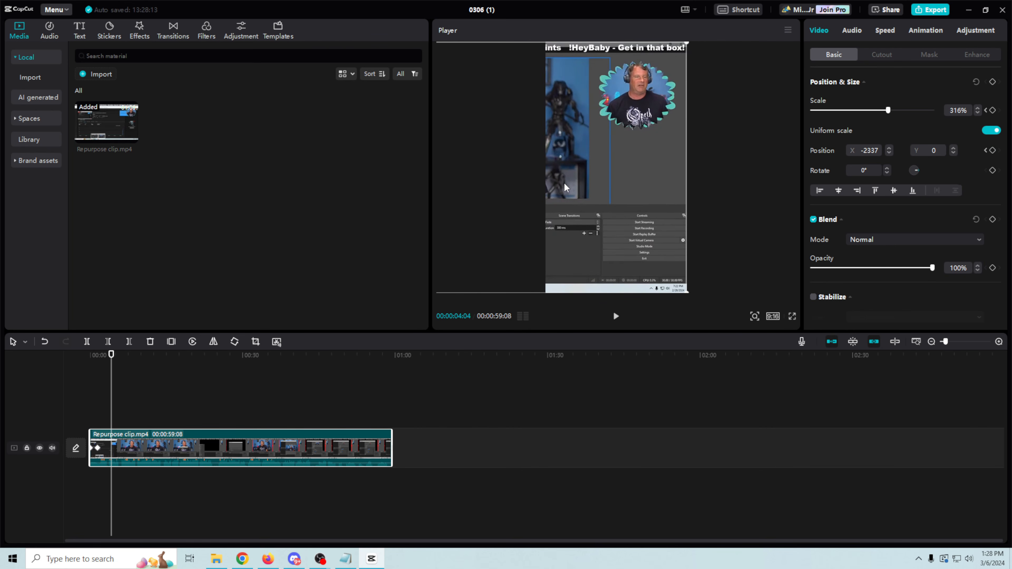
pyautogui.moveTo(566, 187); pyautogui.dragTo(721, 197)
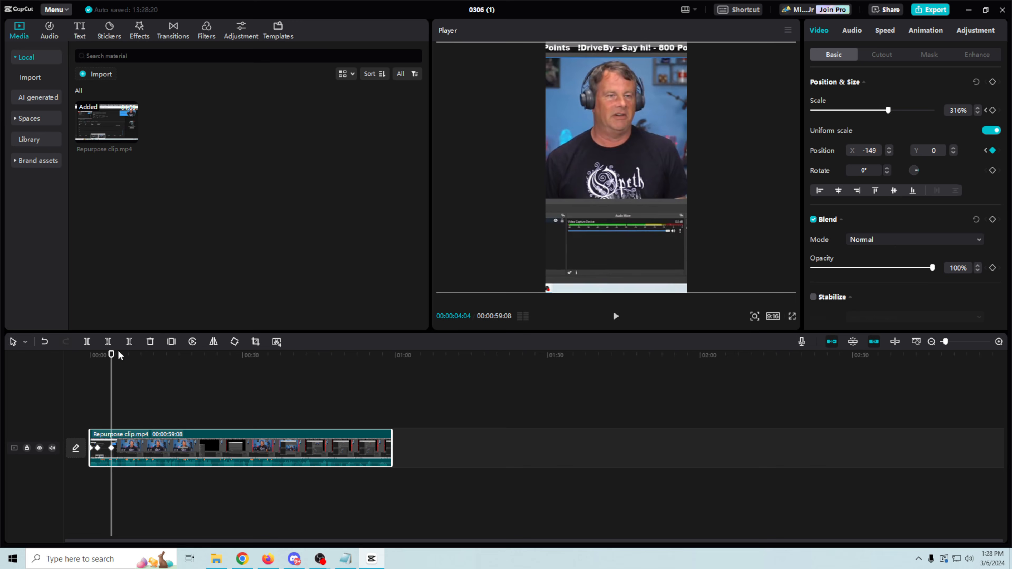
pyautogui.moveTo(113, 355); pyautogui.dragTo(212, 376)
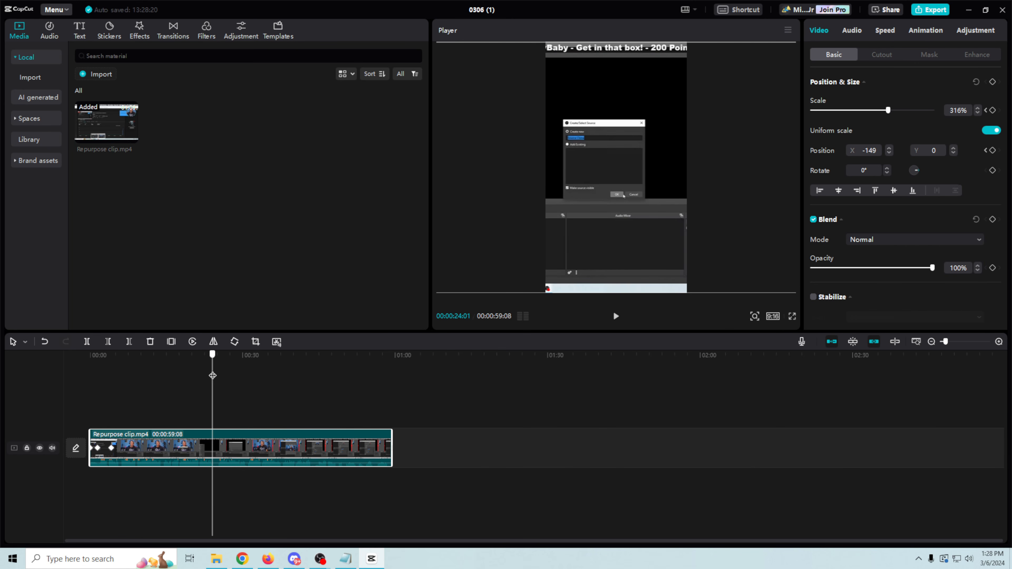
# Step: Add a scale keyframe at 24 seconds and shrink the clip slightly later to 255%
pyautogui.click(993, 112)
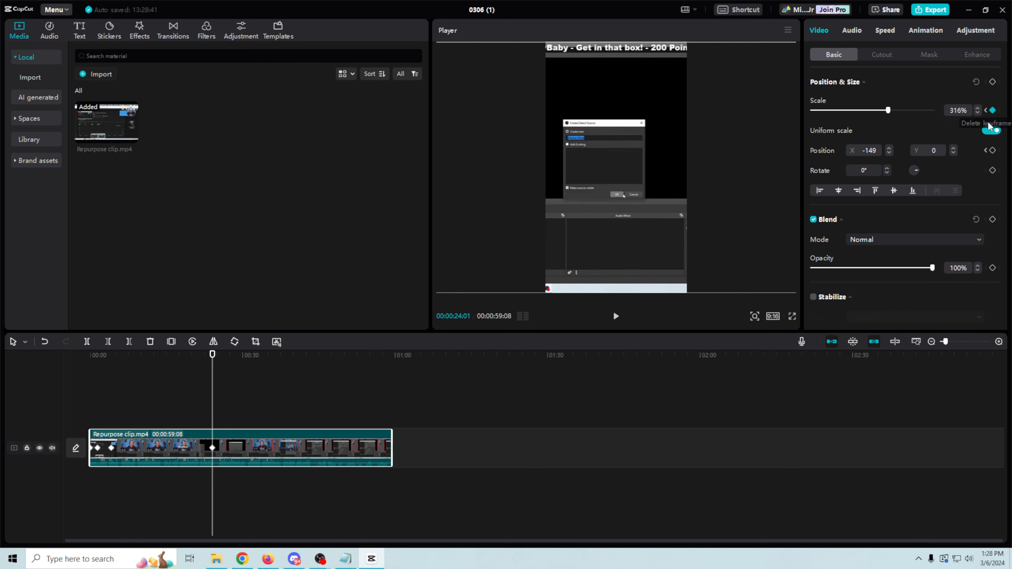
pyautogui.moveTo(212, 355); pyautogui.dragTo(215, 354)
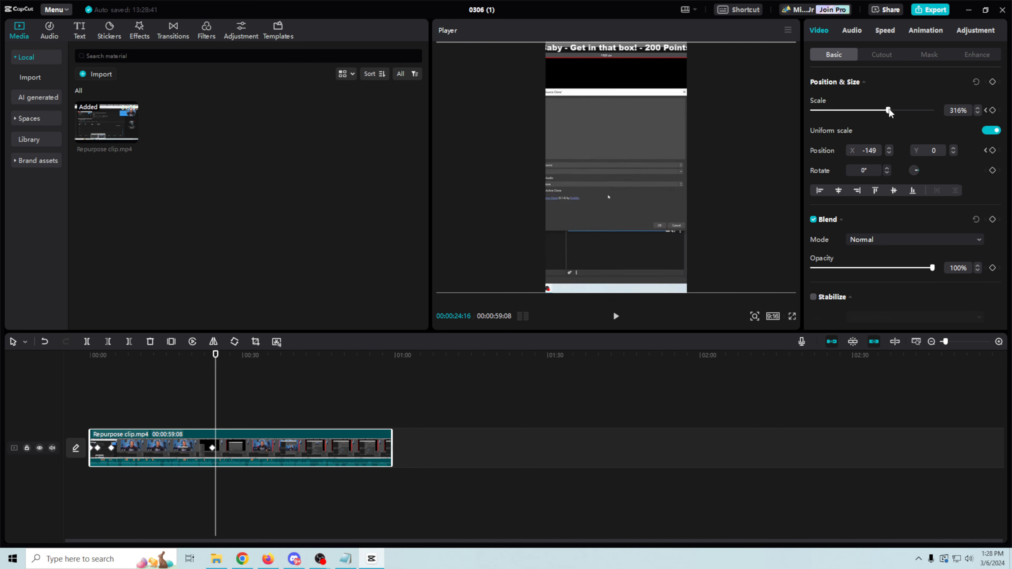
pyautogui.moveTo(888, 112); pyautogui.dragTo(864, 112)
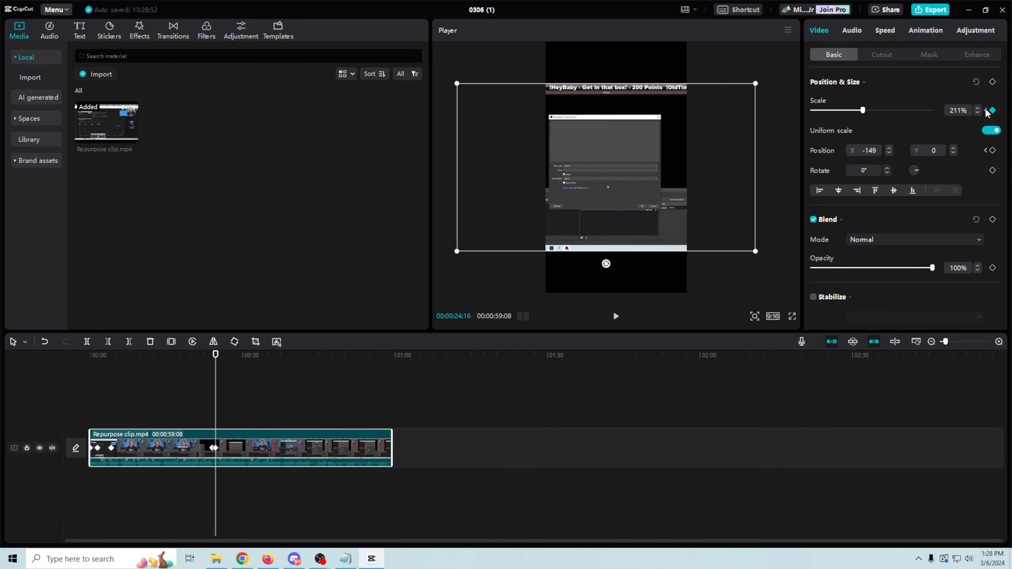
# Step: Keyframe position at 24:01, then at 24:16 shift the video right and zoom to about 264%
pyautogui.click(986, 112)
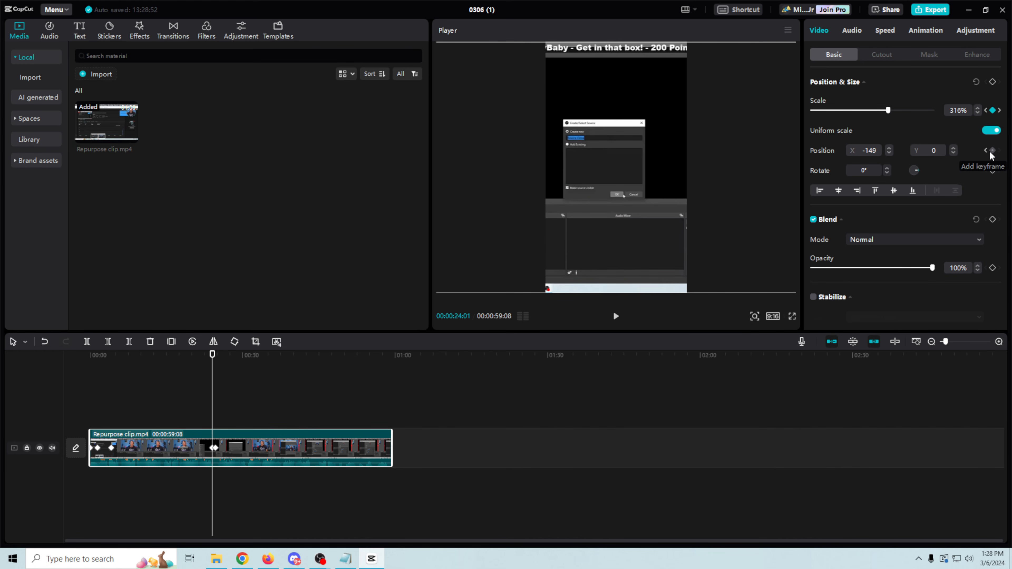
pyautogui.click(993, 150)
pyautogui.click(1001, 112)
pyautogui.moveTo(613, 178); pyautogui.dragTo(625, 177)
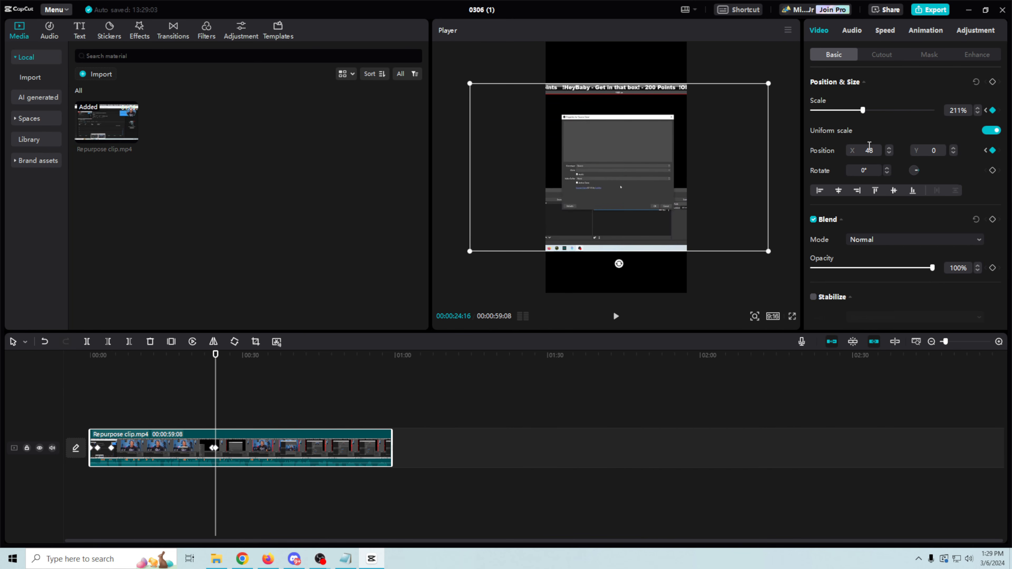
pyautogui.moveTo(863, 113); pyautogui.dragTo(879, 115)
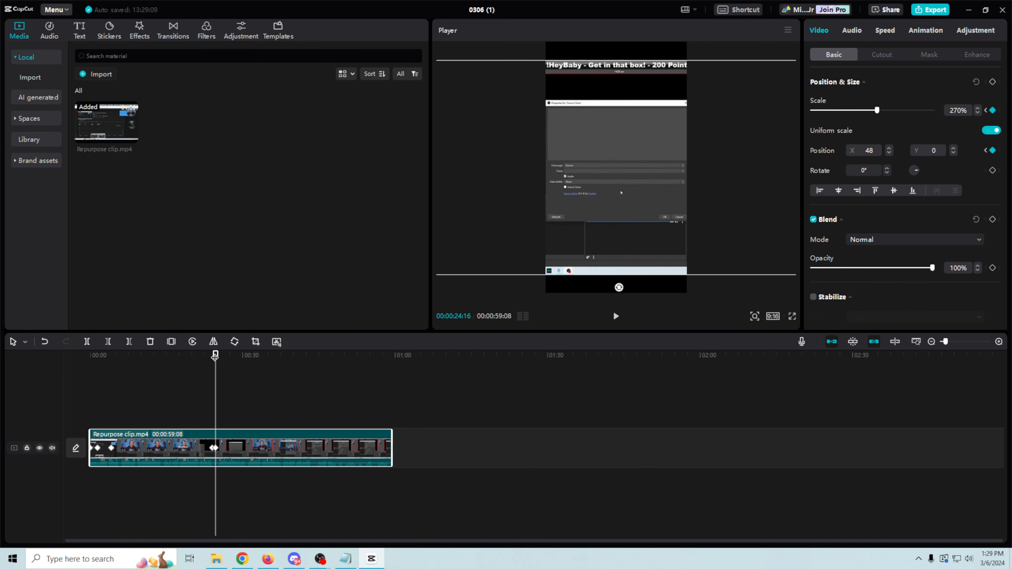
pyautogui.moveTo(215, 353); pyautogui.dragTo(310, 381)
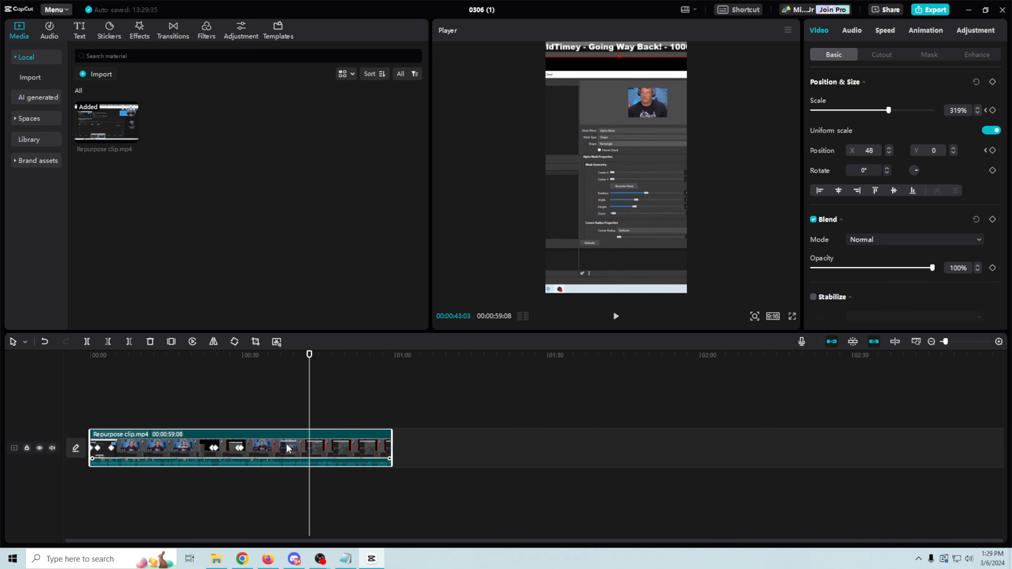
# Step: Create English auto captions from the Text panel, adding a caption track above the video
pyautogui.click(79, 31)
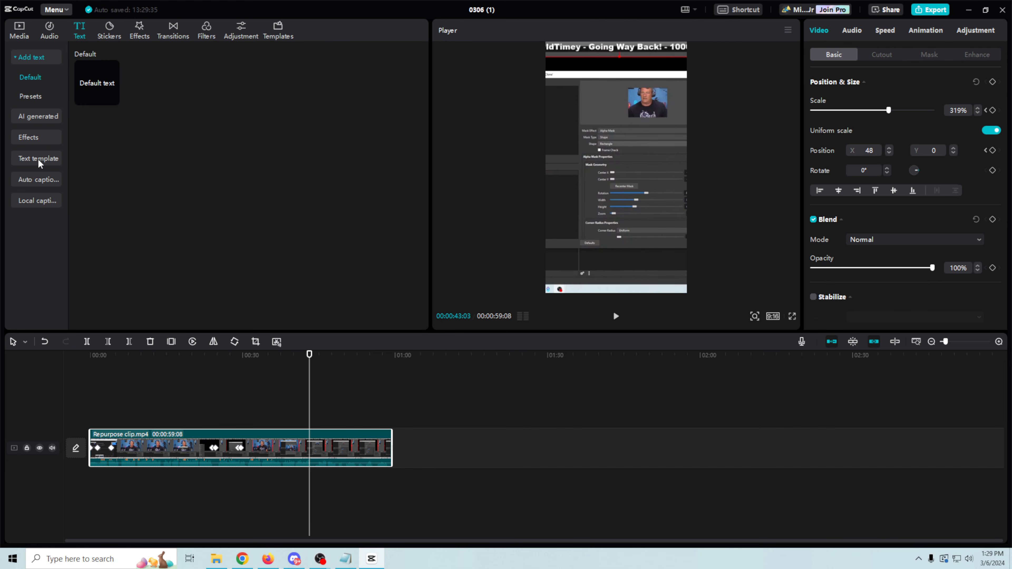
pyautogui.click(38, 179)
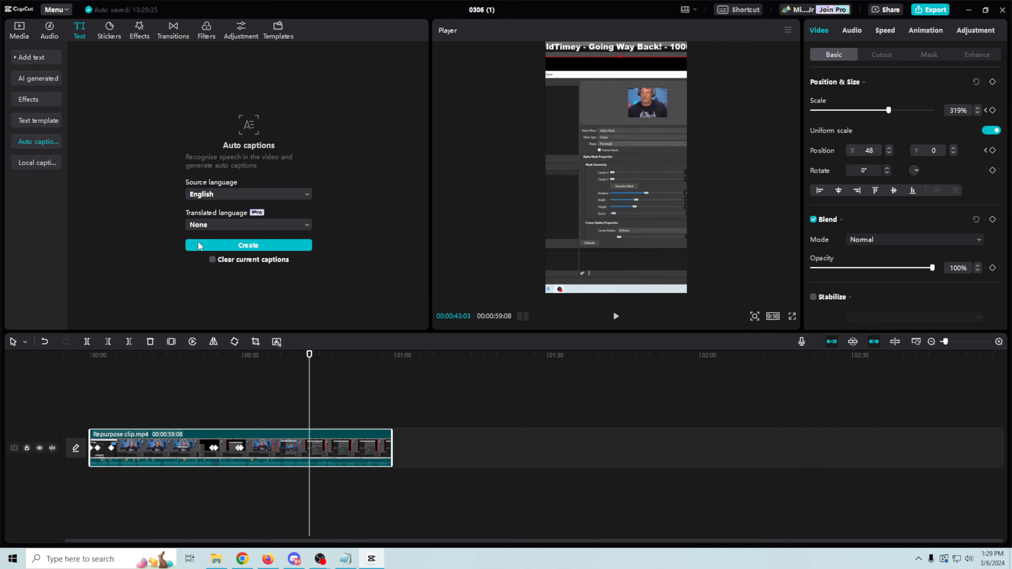
pyautogui.click(242, 246)
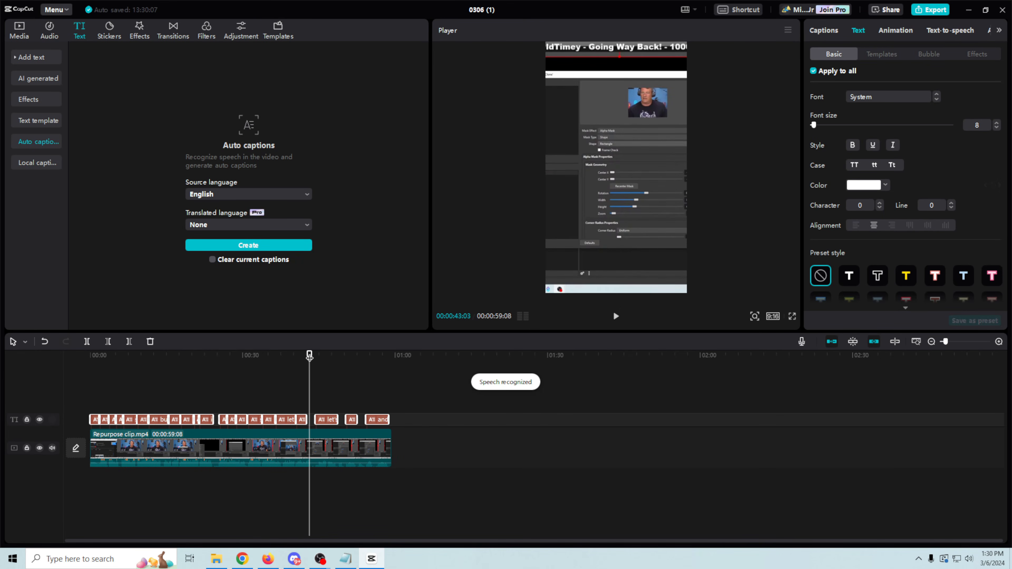
# Step: Apply the Spring caption animation to the captions after reverting a trial Slide Up entrance to None
pyautogui.moveTo(309, 355); pyautogui.dragTo(263, 366)
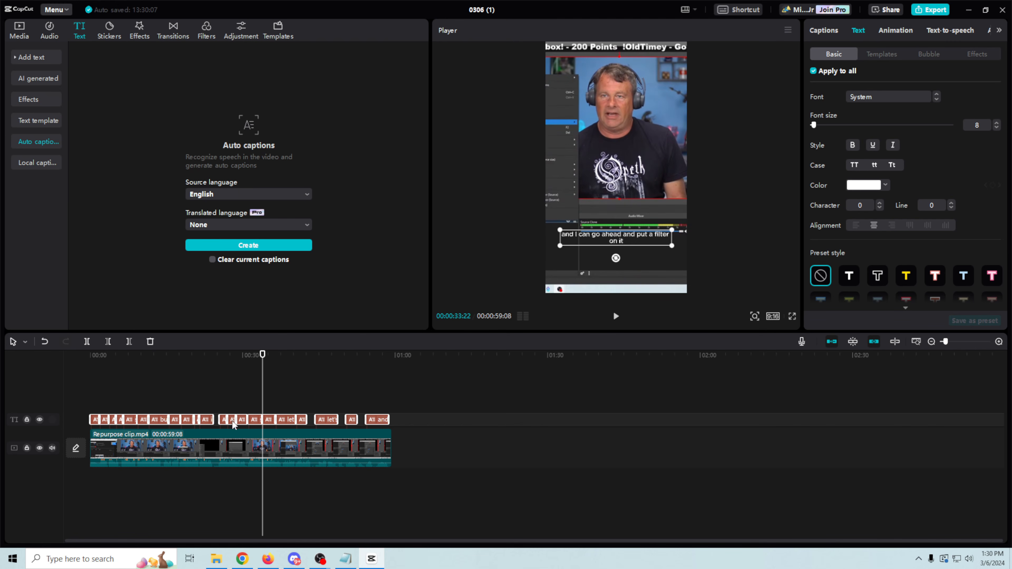
pyautogui.click(898, 34)
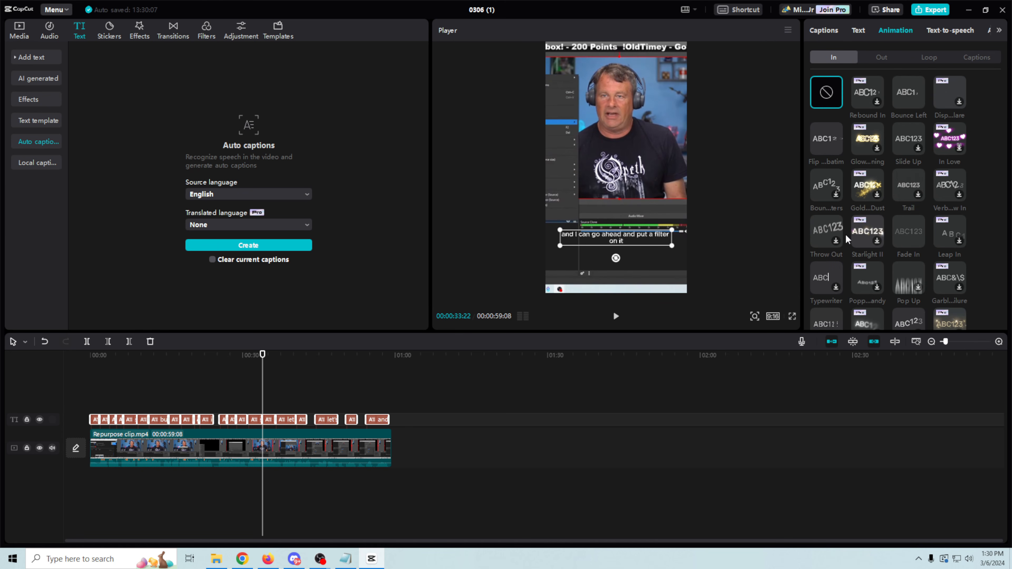
pyautogui.click(904, 139)
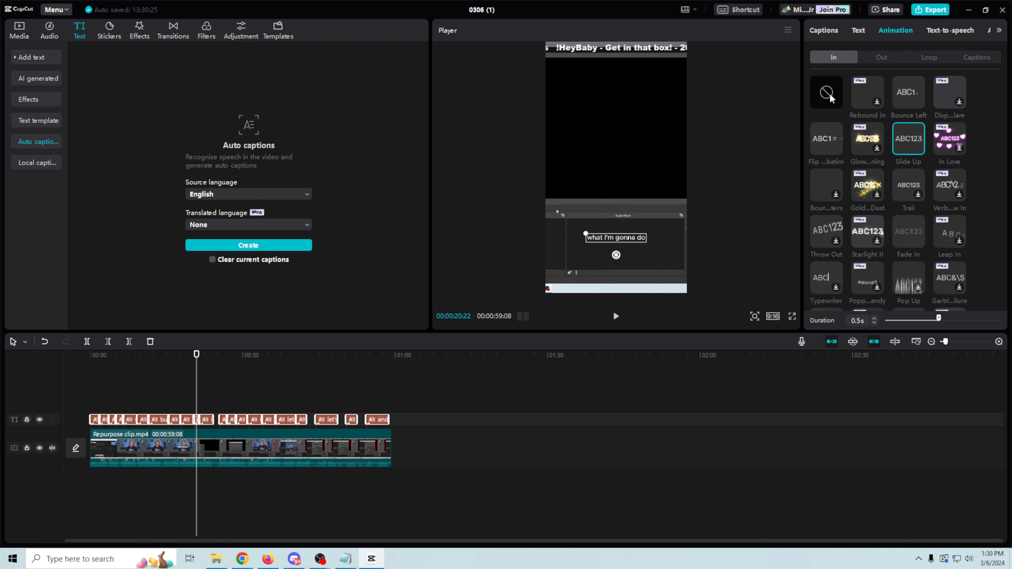
pyautogui.click(820, 102)
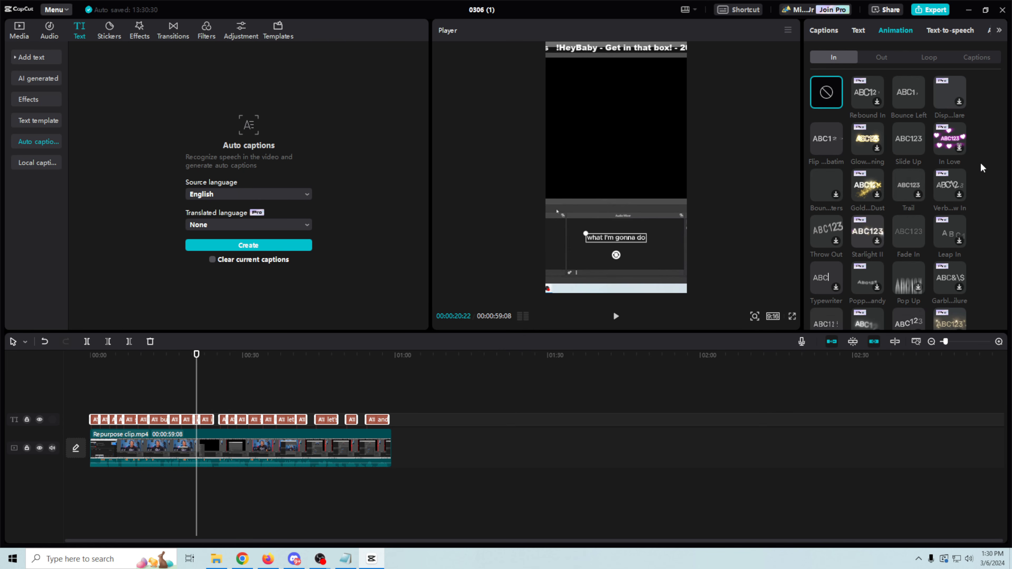
pyautogui.click(977, 59)
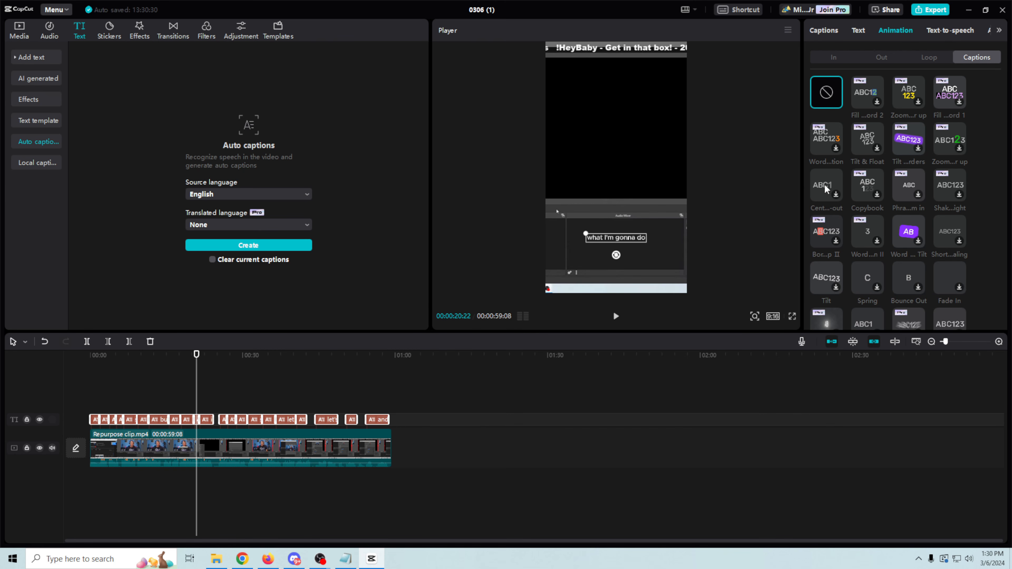
pyautogui.click(868, 280)
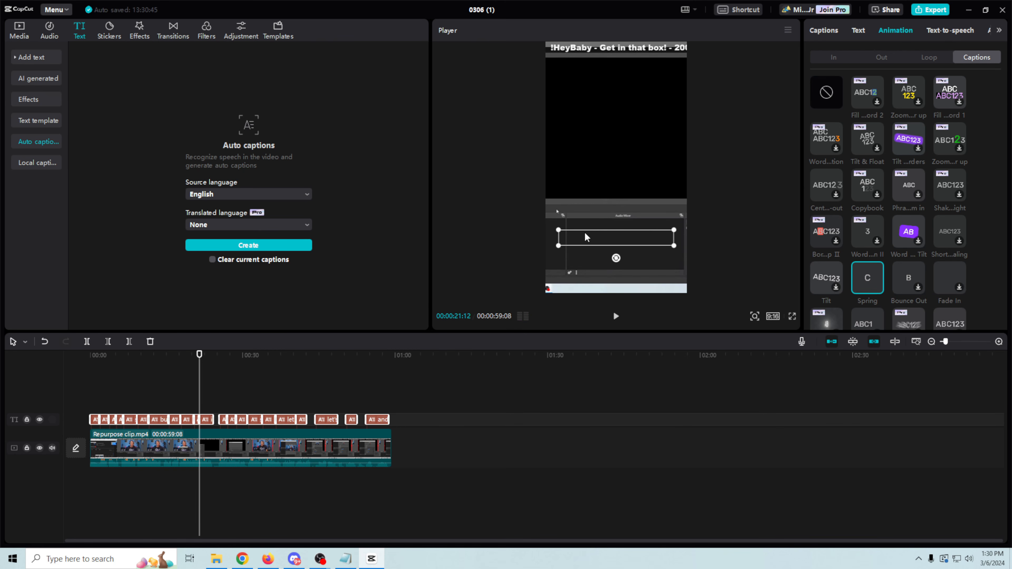
pyautogui.click(614, 318)
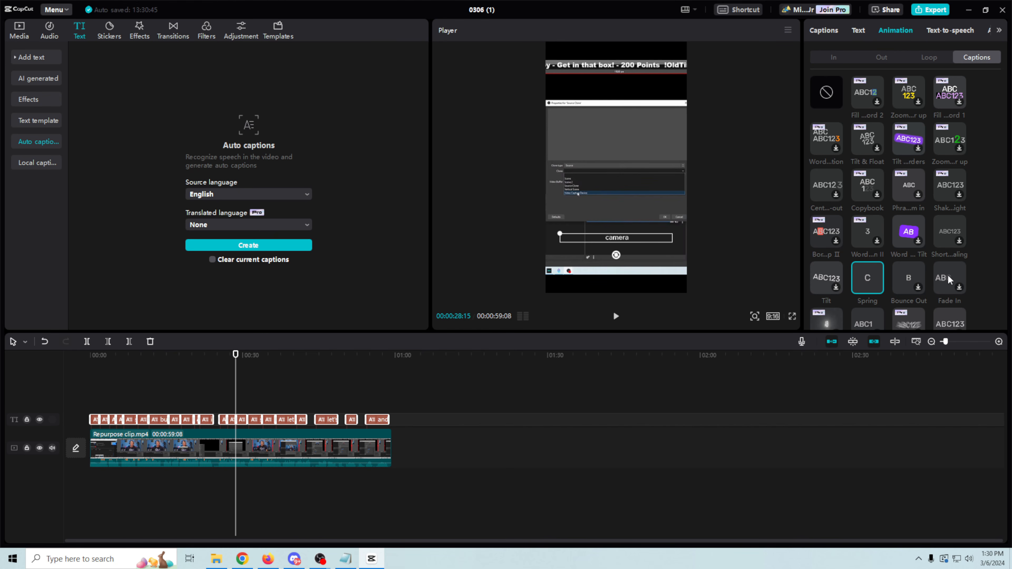
pyautogui.scroll(-1, 882, 283)
# Step: Enlarge the caption text box and raise the caption font size to 20
pyautogui.click(879, 281)
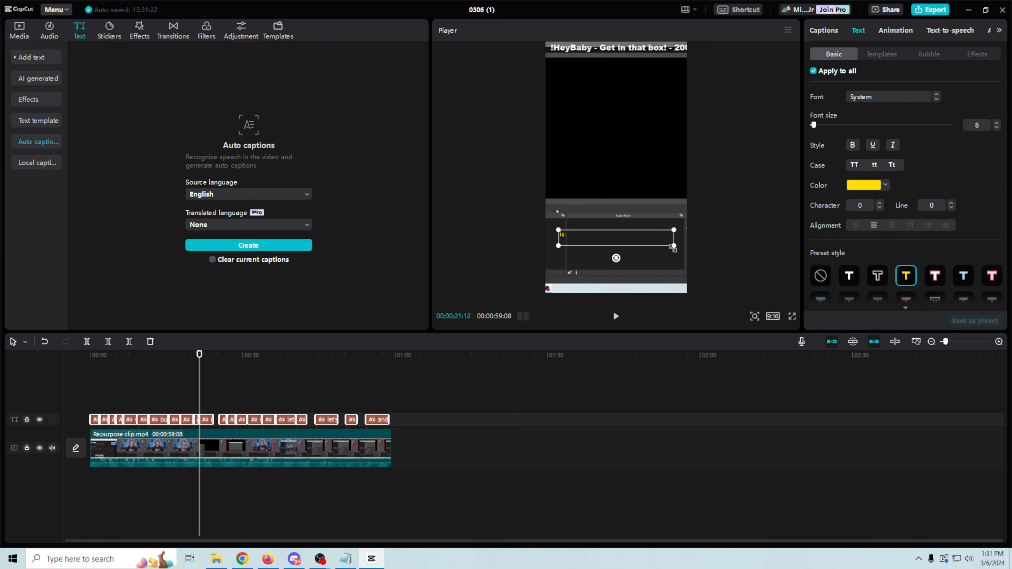
pyautogui.moveTo(674, 247); pyautogui.dragTo(681, 257)
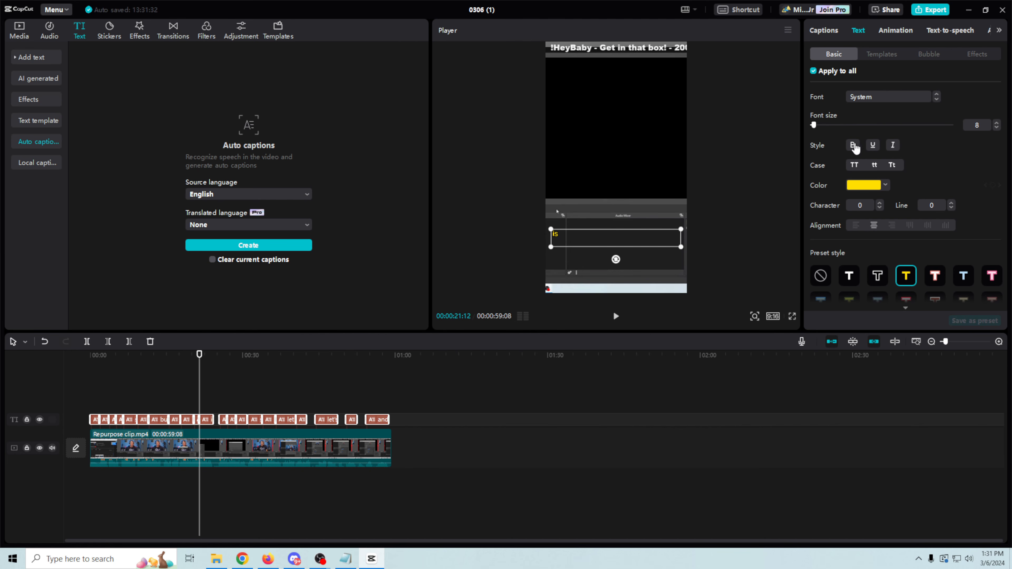
pyautogui.moveTo(814, 126); pyautogui.dragTo(820, 126)
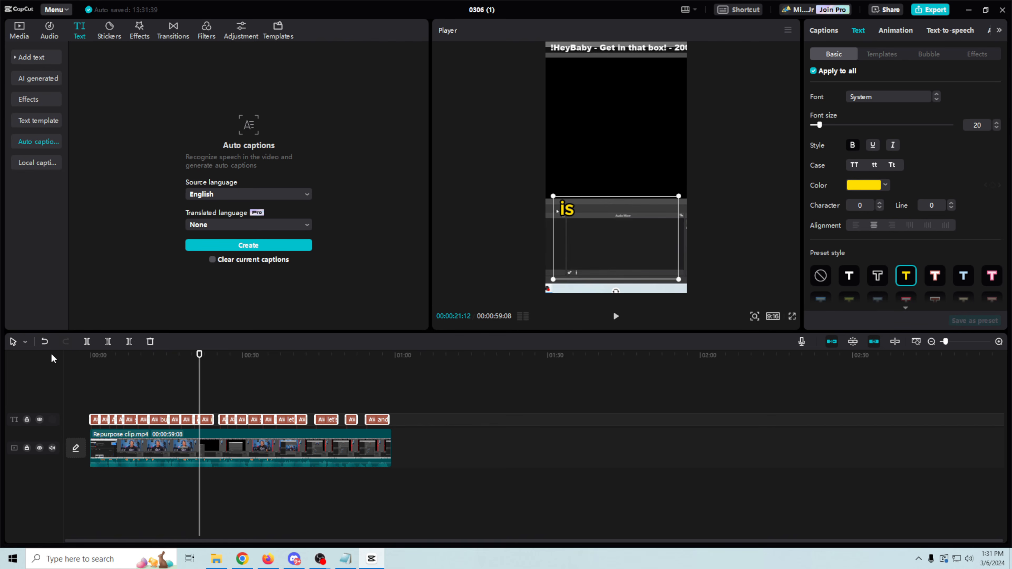
# Step: Play the clip from the start and scrub ahead to review the yellow captions
pyautogui.click(91, 356)
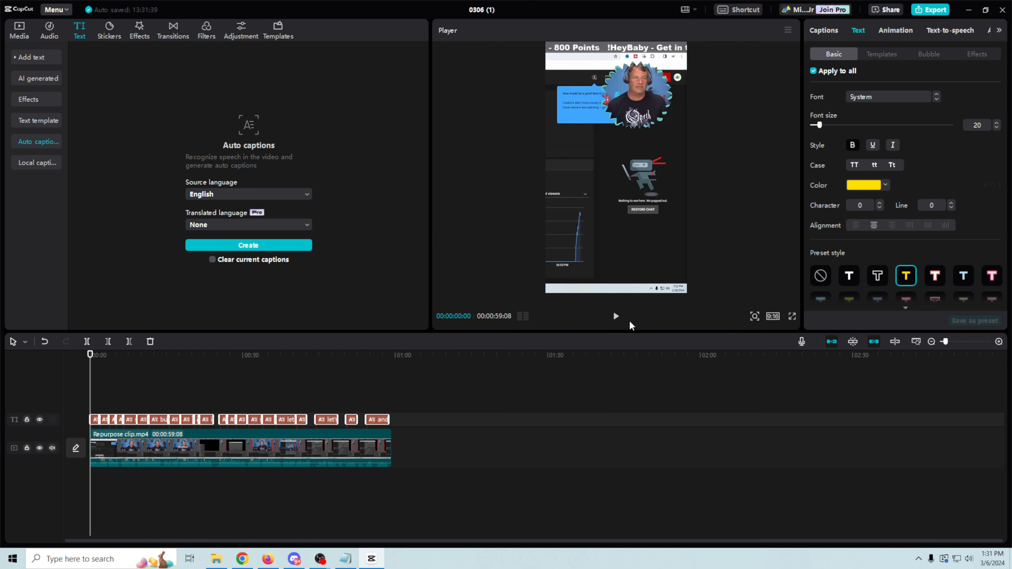
pyautogui.click(616, 316)
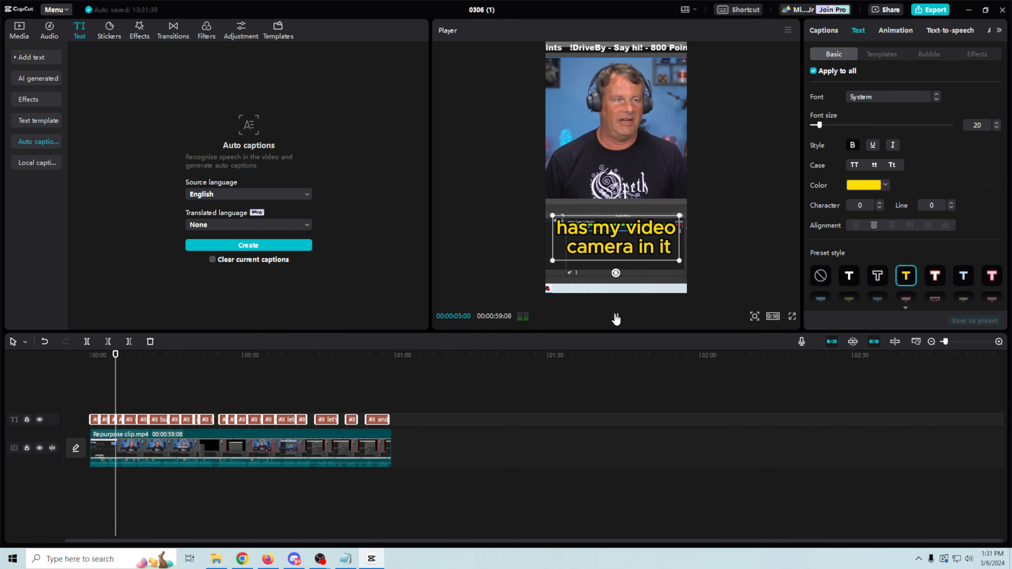
pyautogui.click(616, 317)
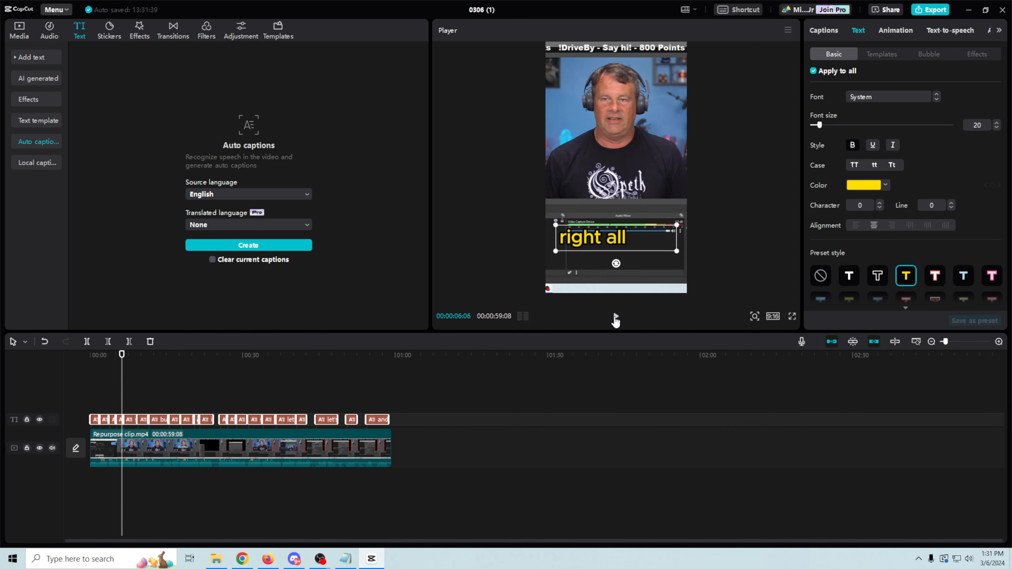
pyautogui.moveTo(122, 388); pyautogui.dragTo(302, 399)
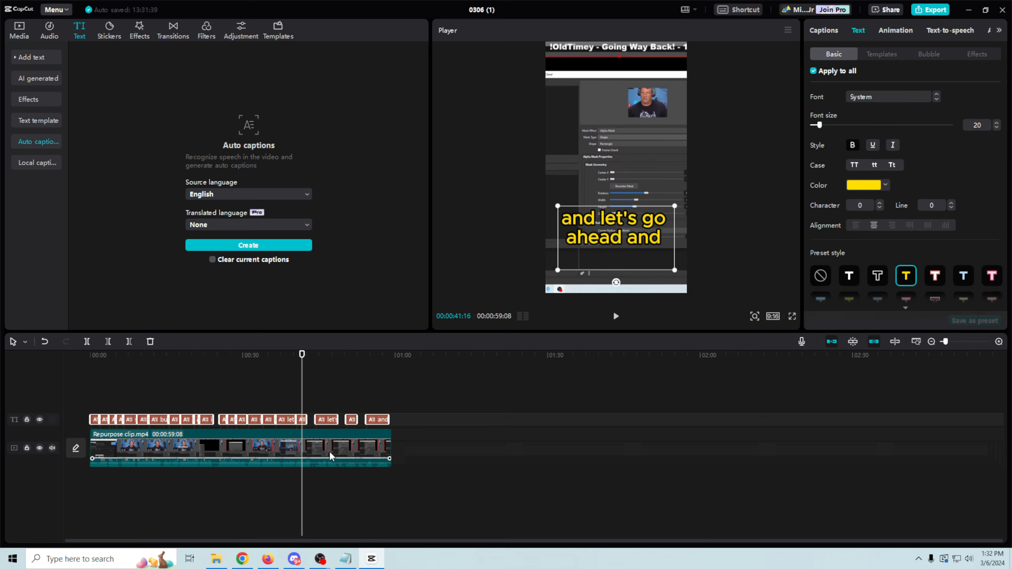
# Step: Select the Repurpose clip and browse its Video settings down to Auto reframe and Motion blur
pyautogui.click(337, 447)
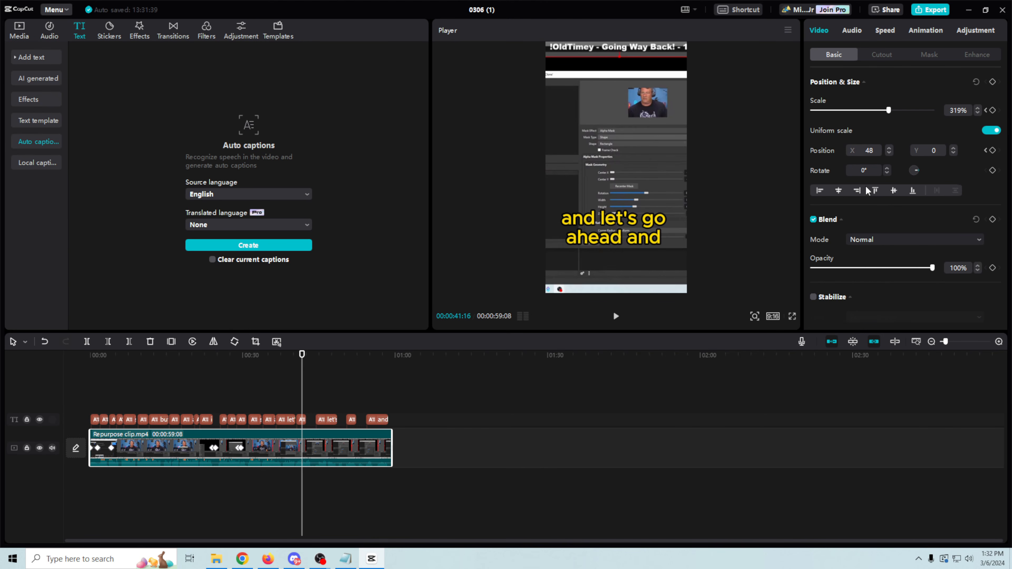
pyautogui.scroll(-15, 867, 186)
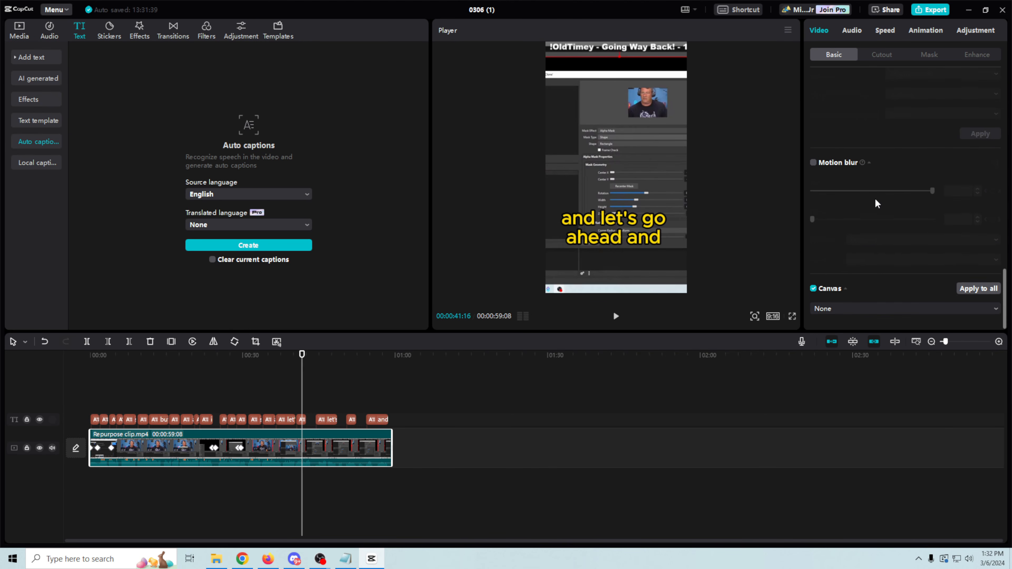
pyautogui.scroll(3, 876, 199)
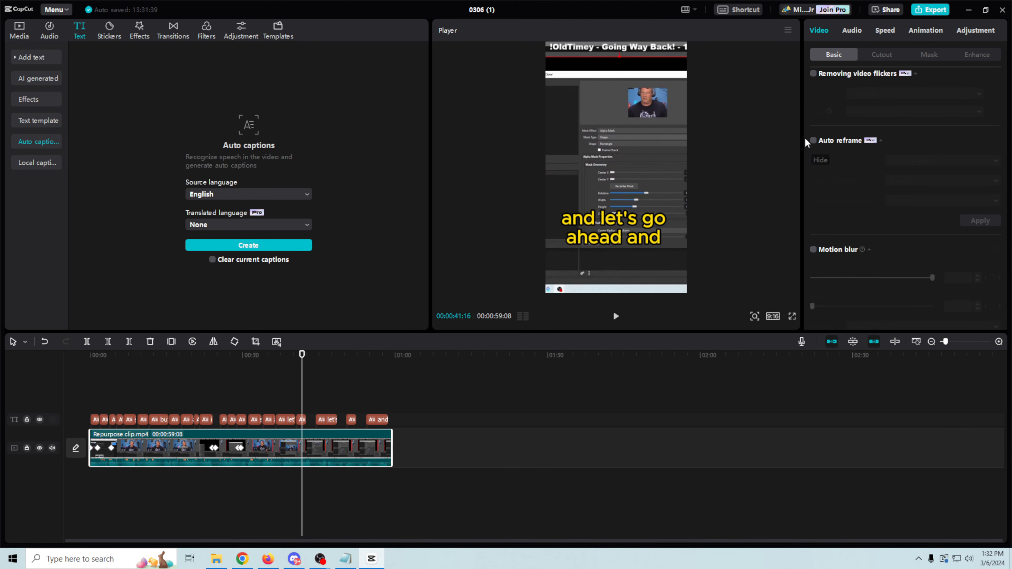